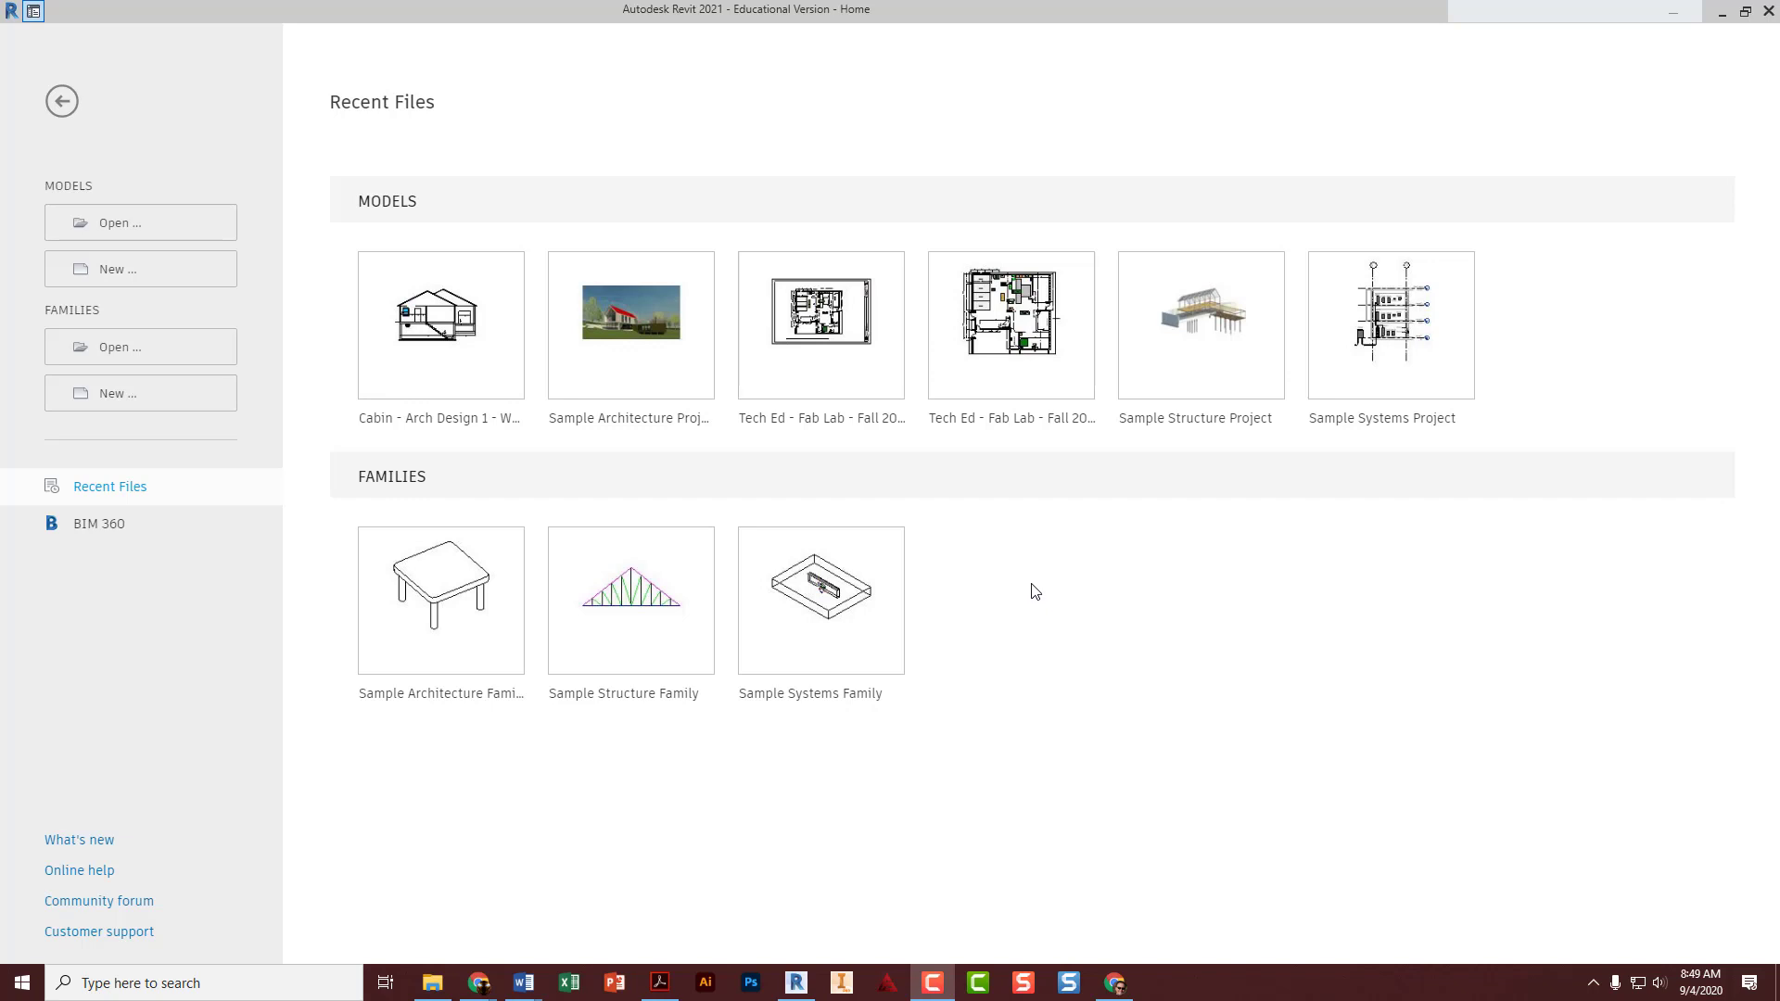
- Create a new project (Project2) from the Imperial-Architectural Template, opening on the empty Level 1 plan
{"action": "left_click", "coordinate": [172, 269]}
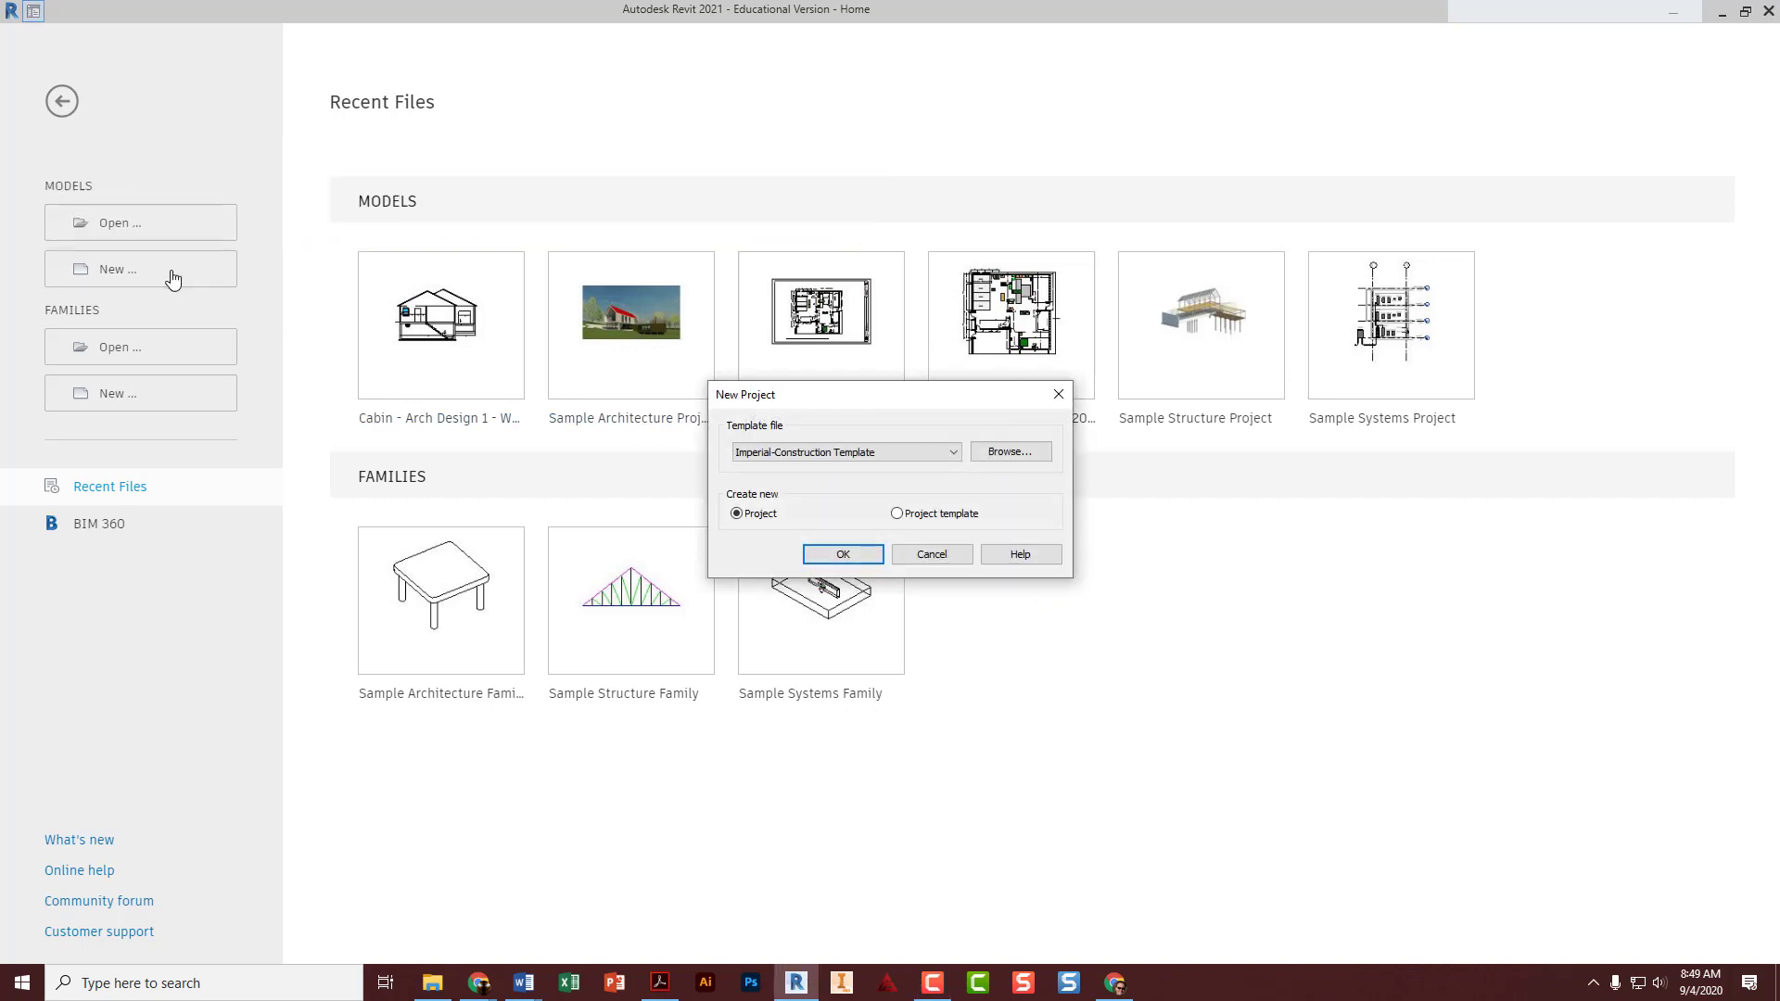
{"action": "left_click", "coordinate": [951, 453]}
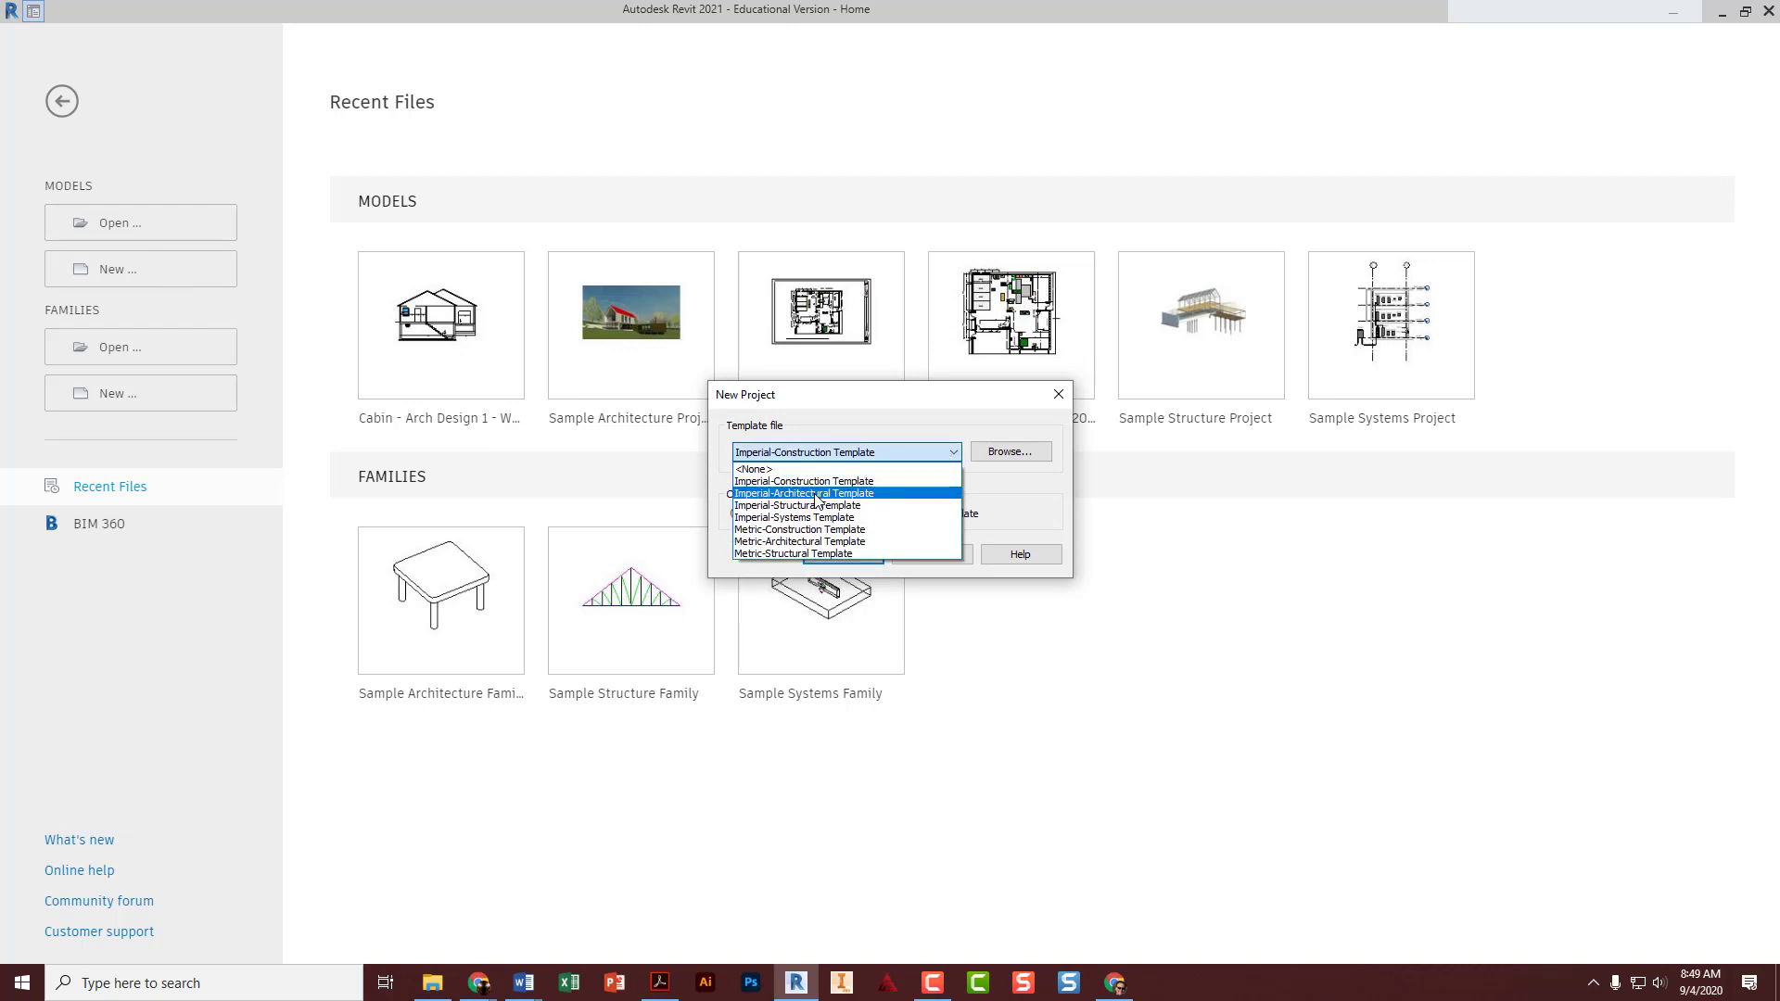
{"action": "left_click", "coordinate": [816, 494]}
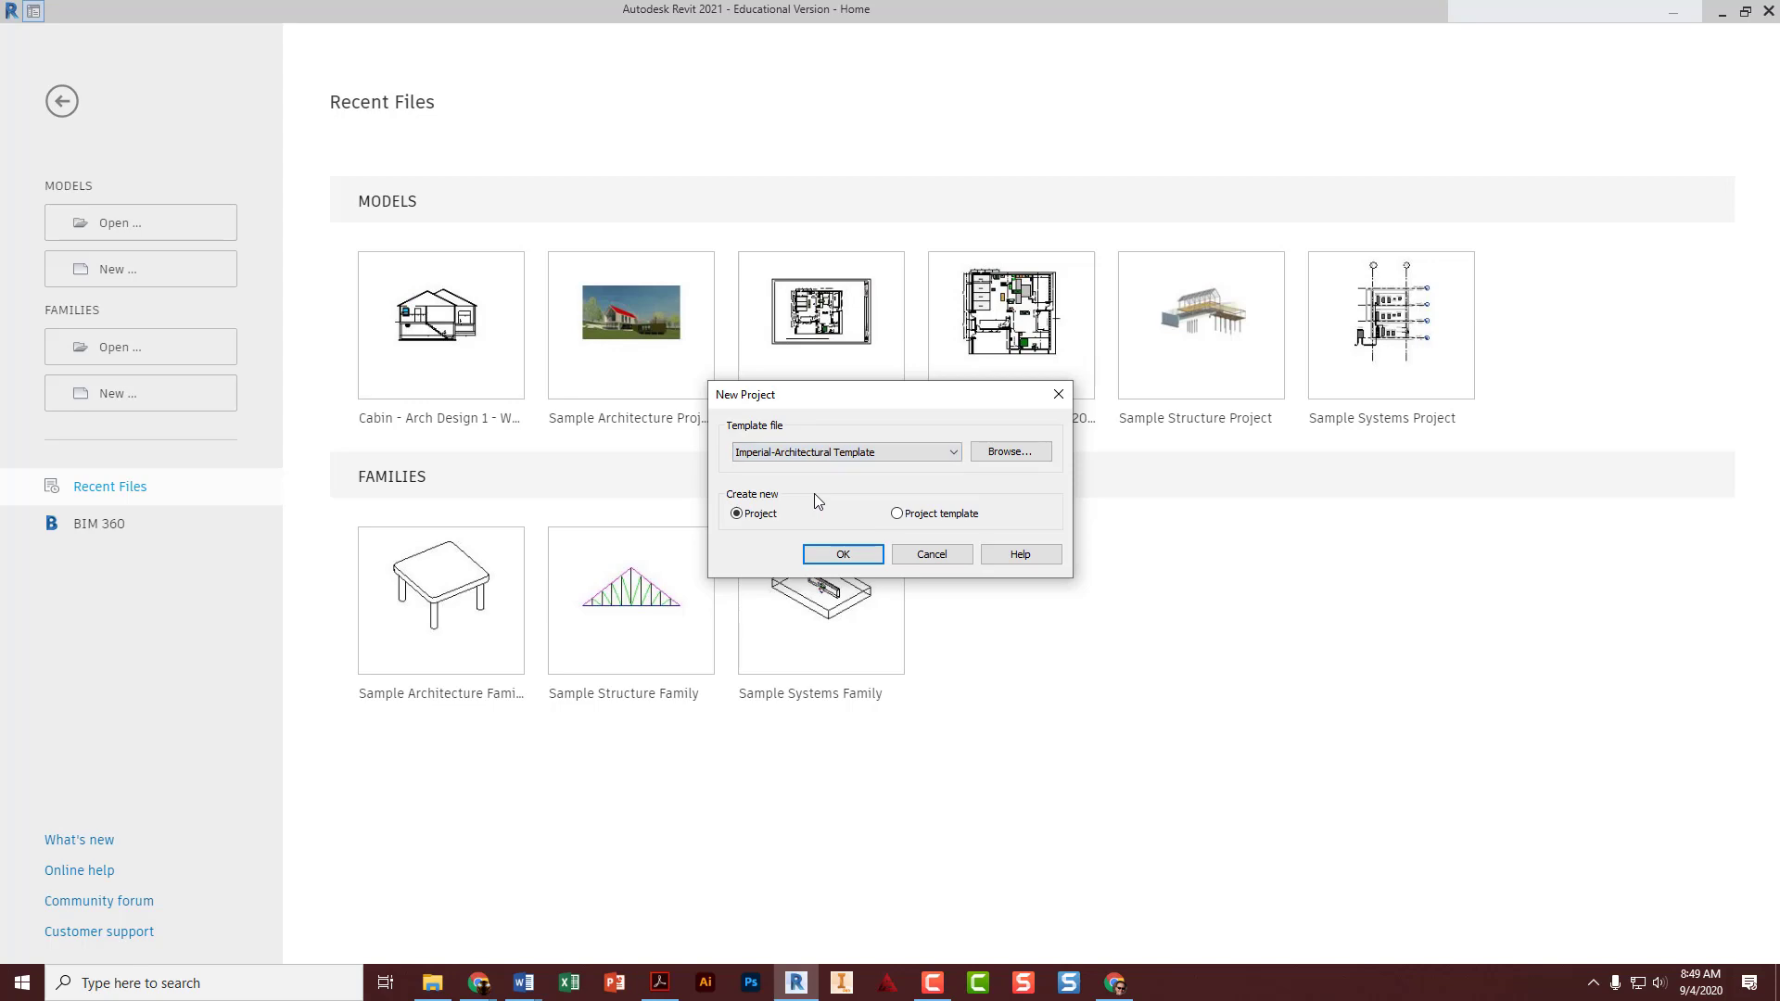
{"action": "left_click", "coordinate": [842, 555]}
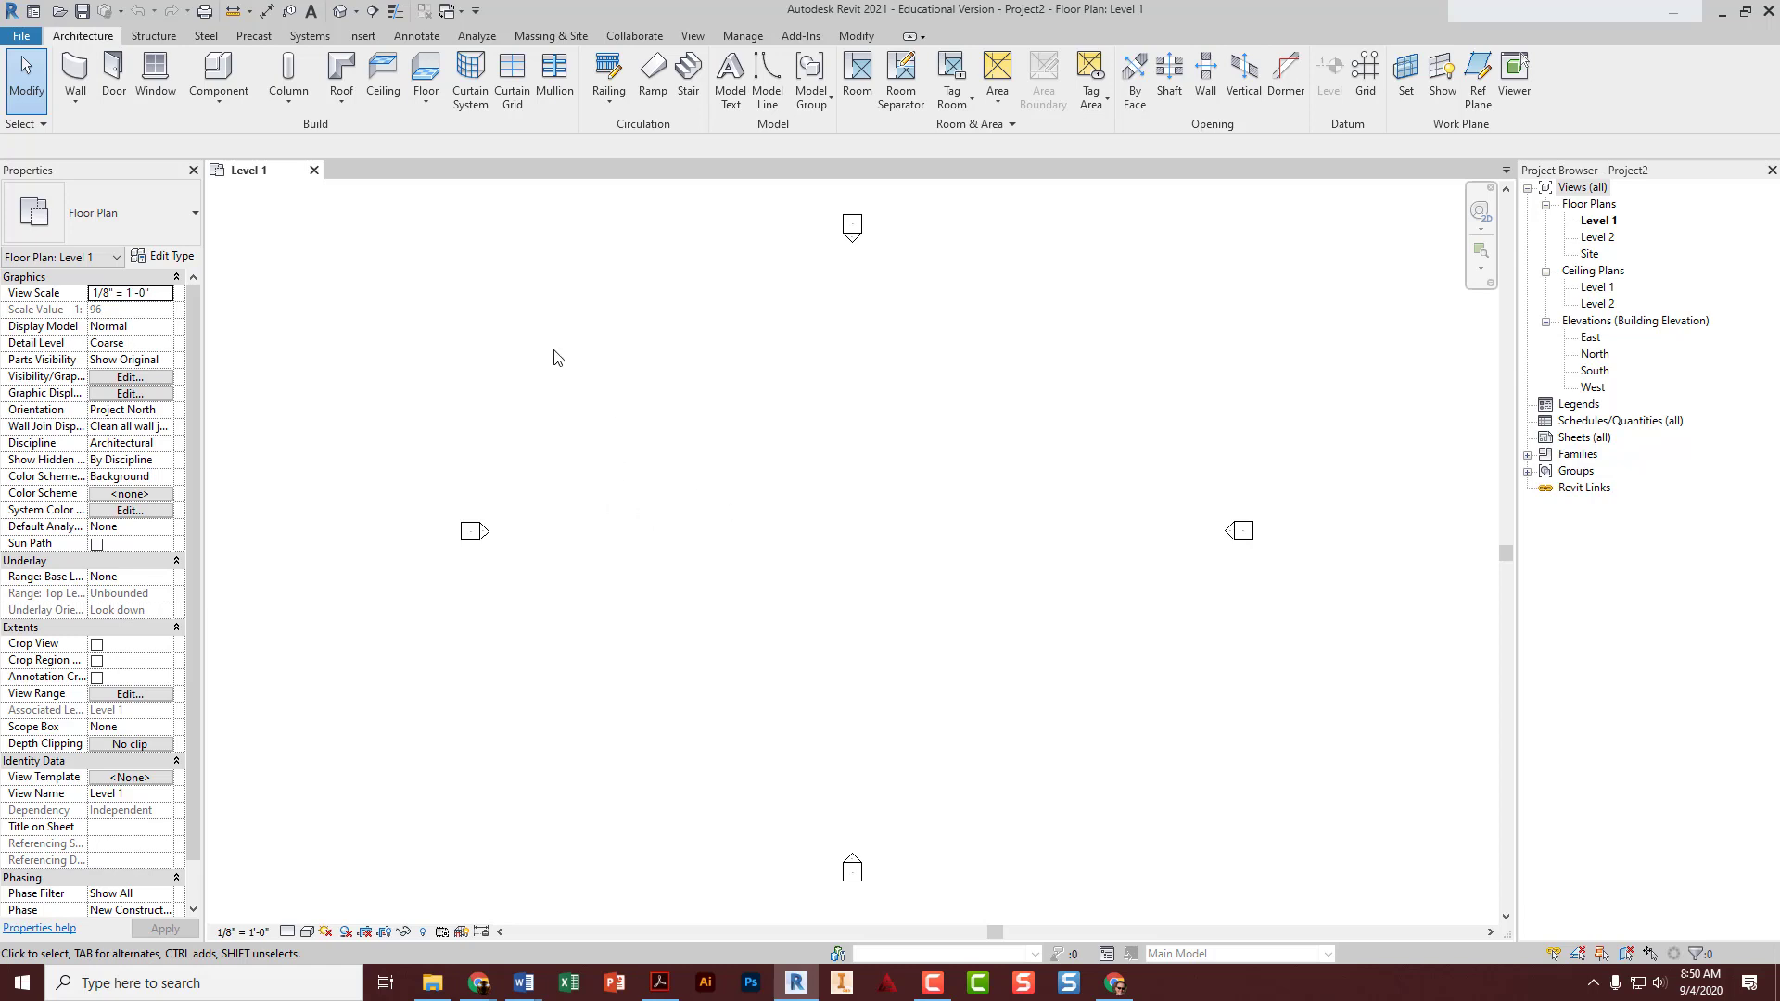
- Start the Wall tool with the Generic - 6" type and a 10' unconnected height
{"action": "left_click", "coordinate": [76, 74]}
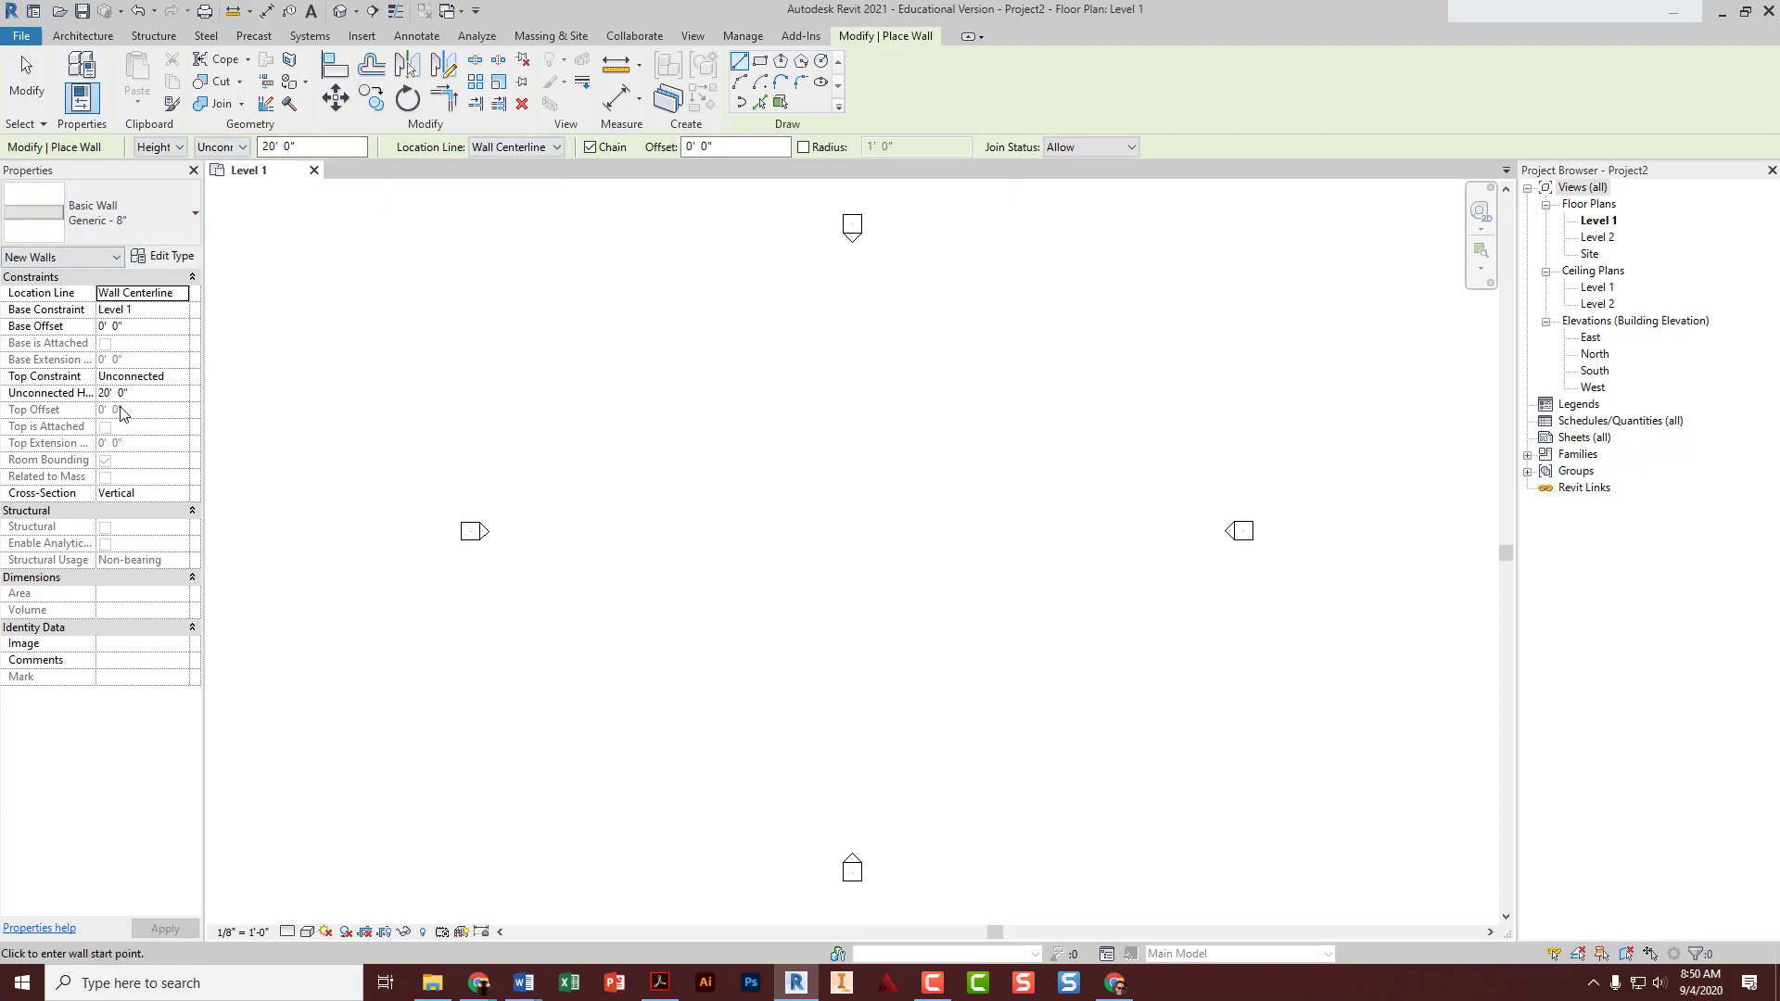
{"action": "key", "text": "ctrl"}
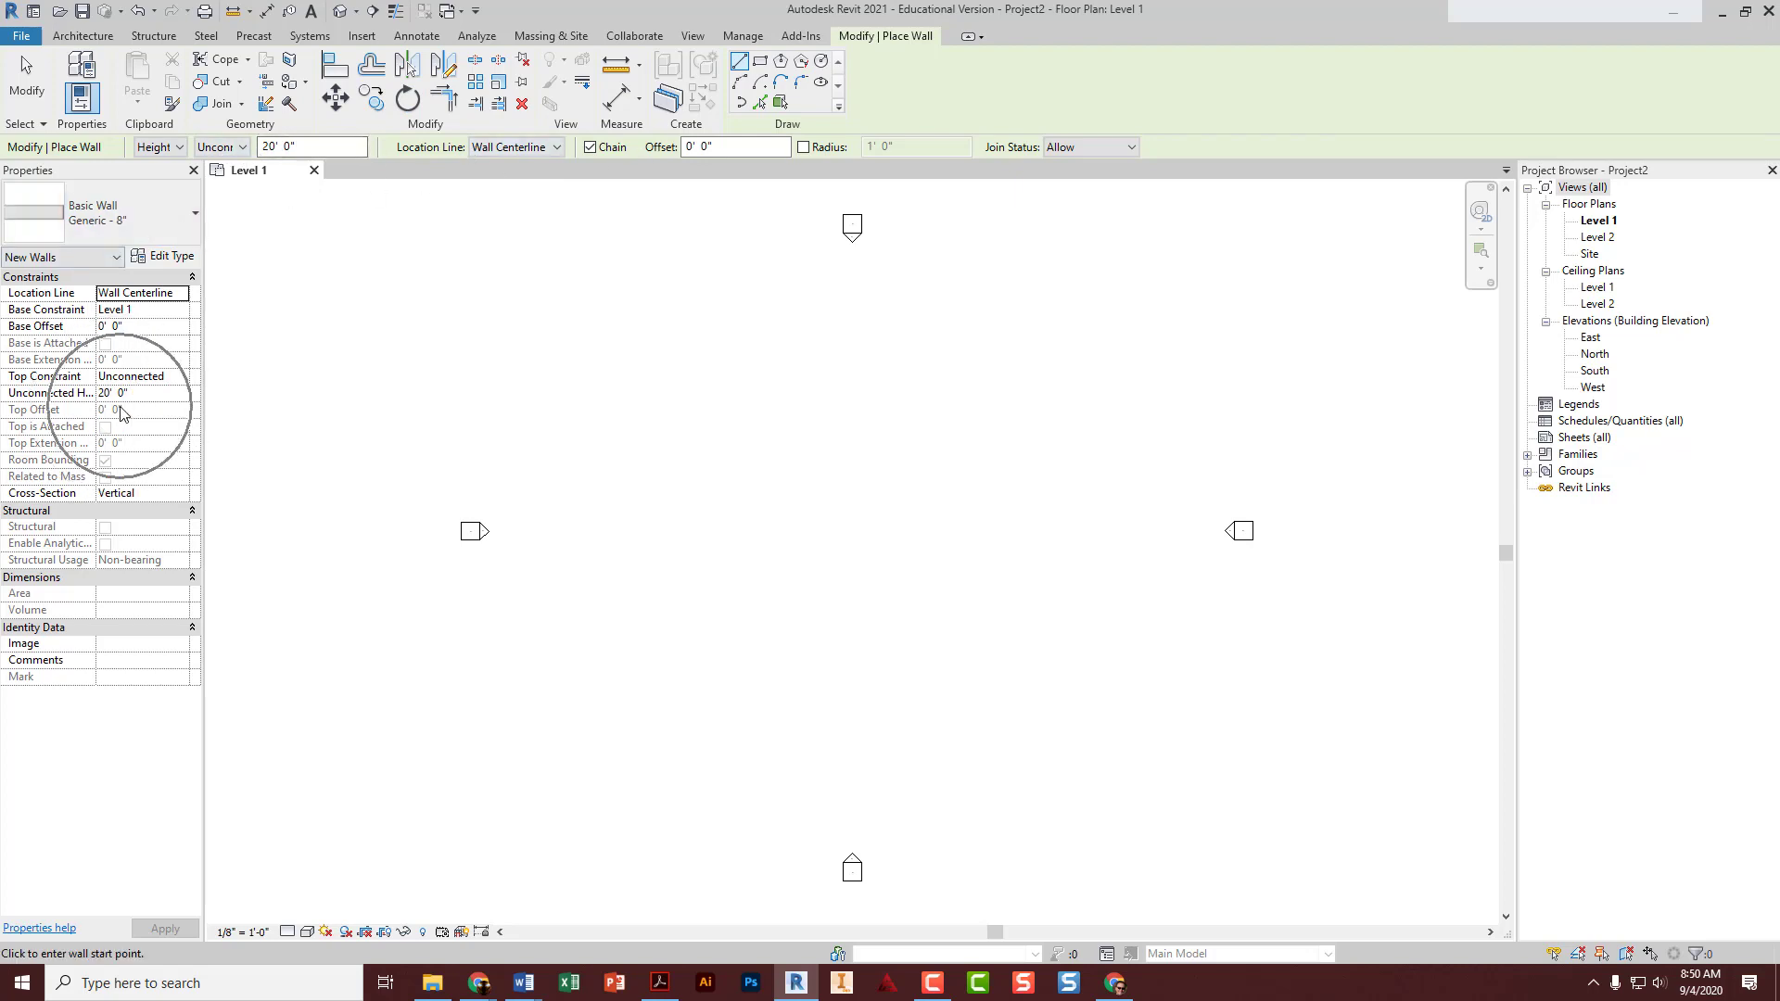
{"action": "left_click", "coordinate": [154, 227]}
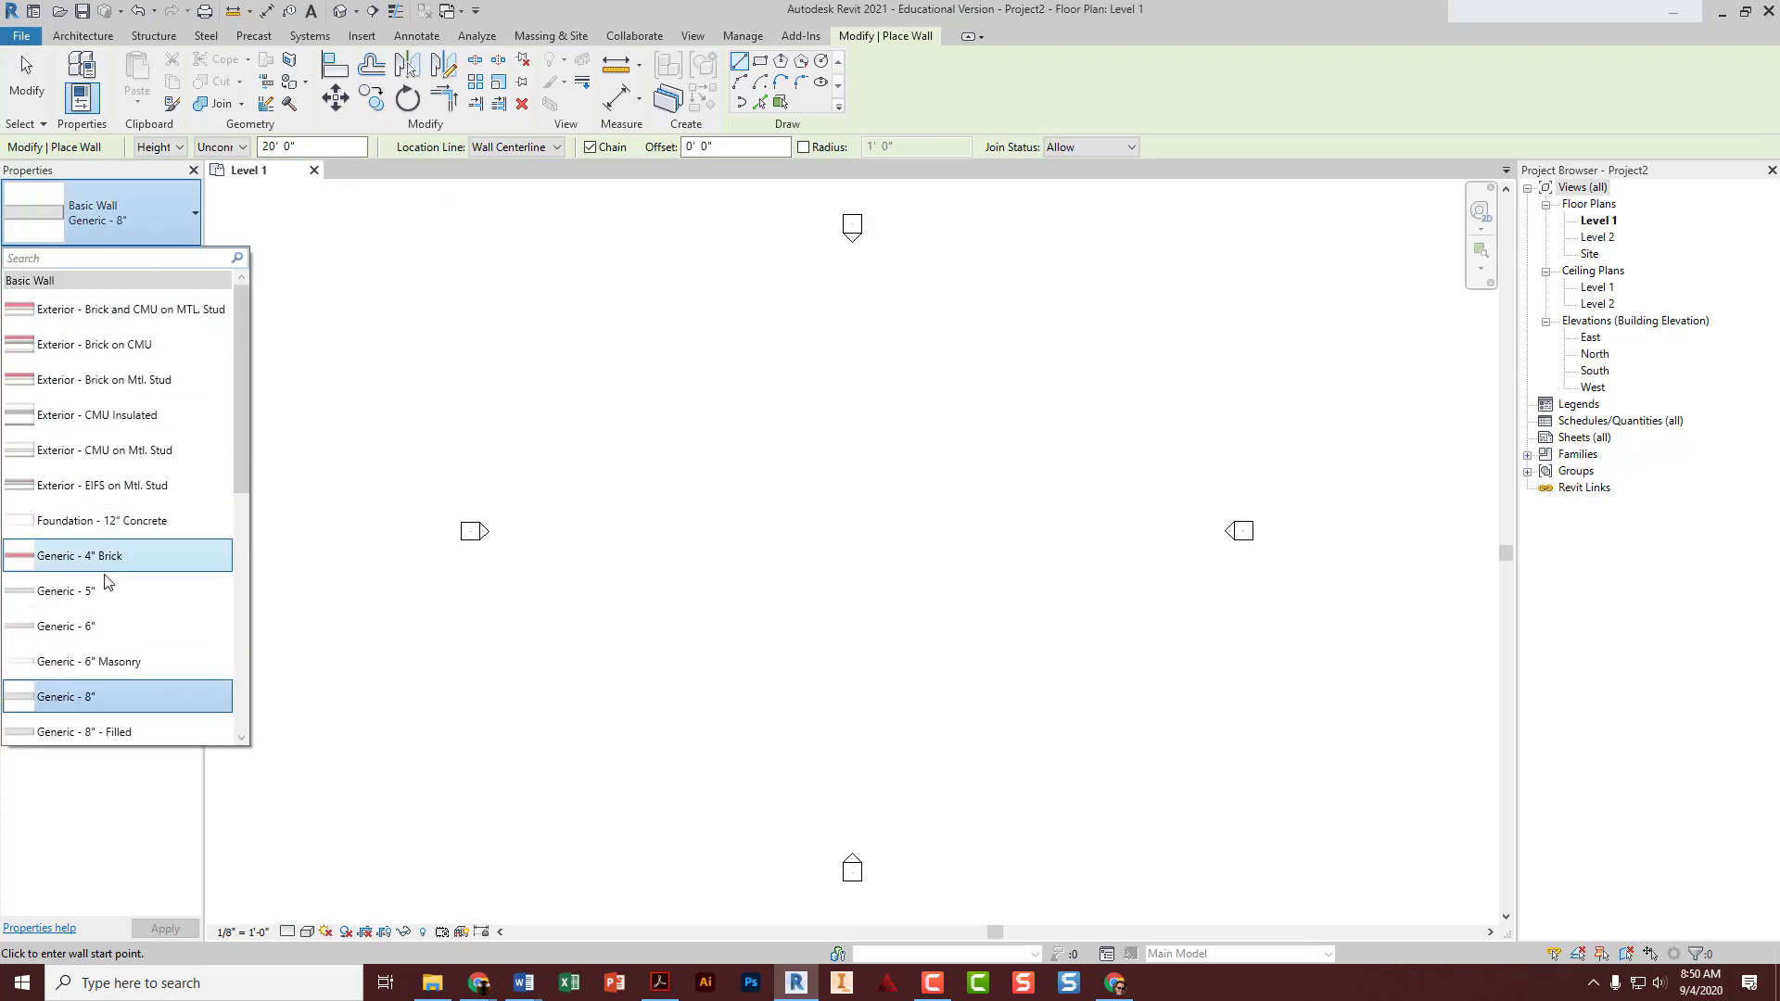
{"action": "left_click", "coordinate": [104, 629]}
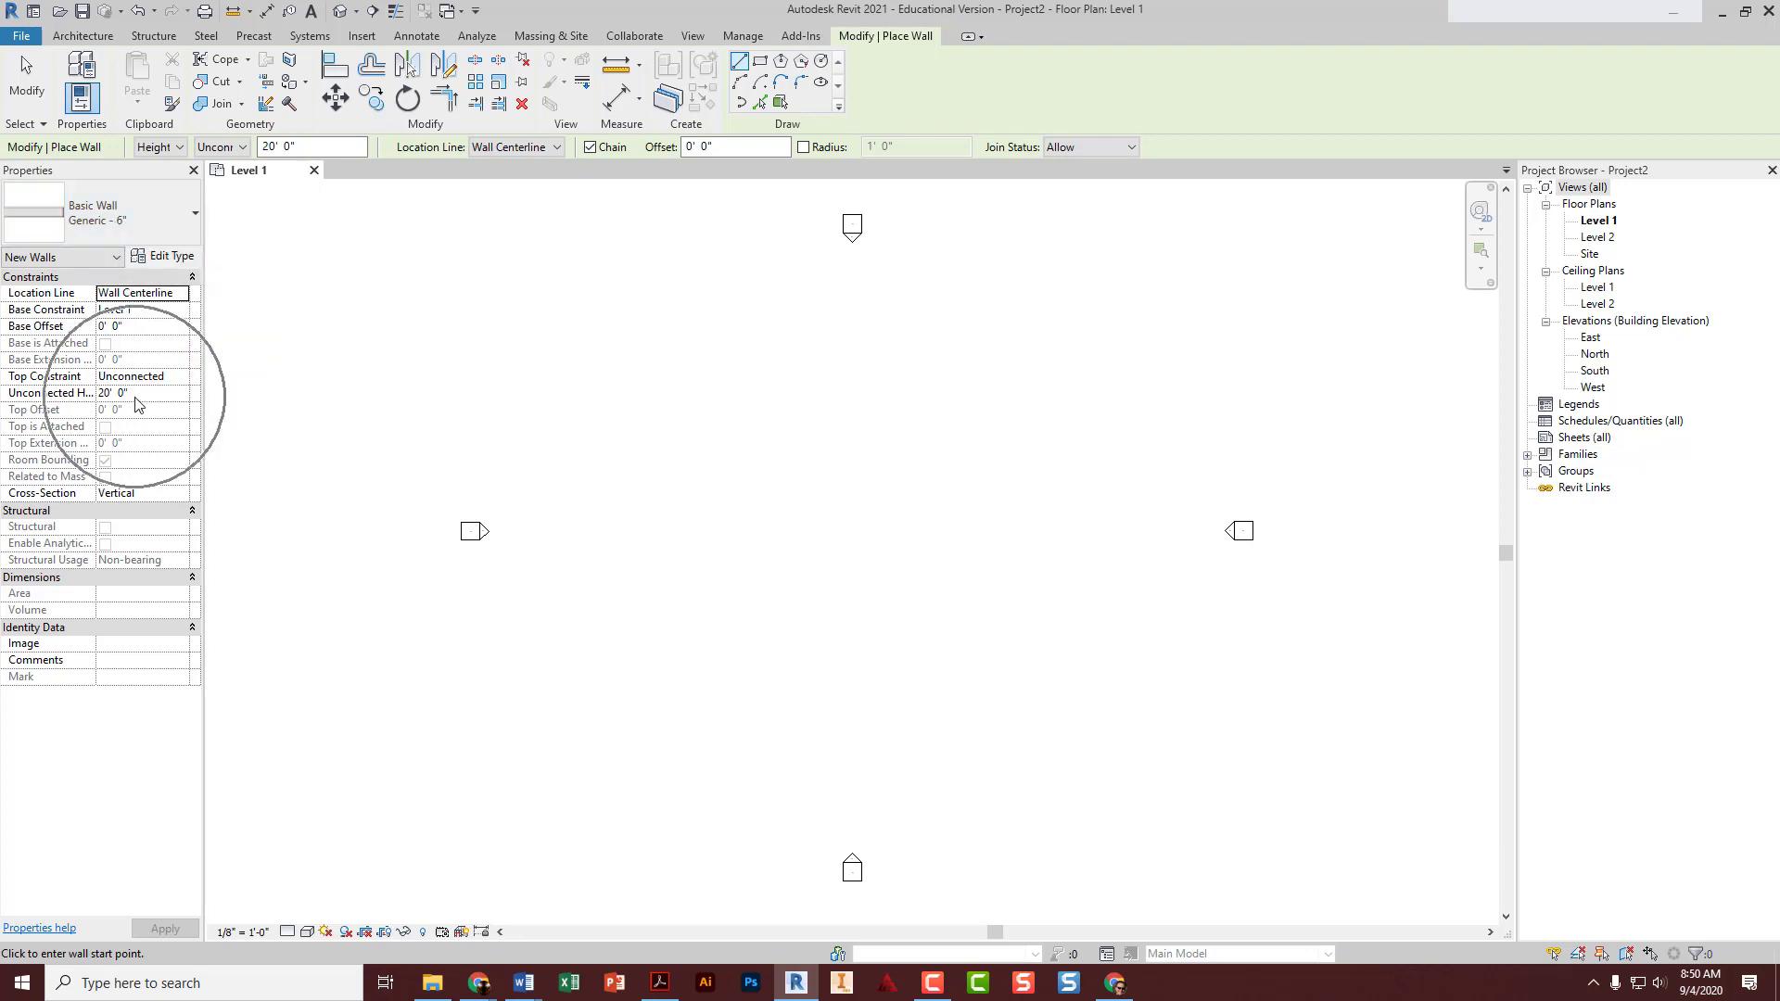
{"action": "left_click", "coordinate": [281, 147]}
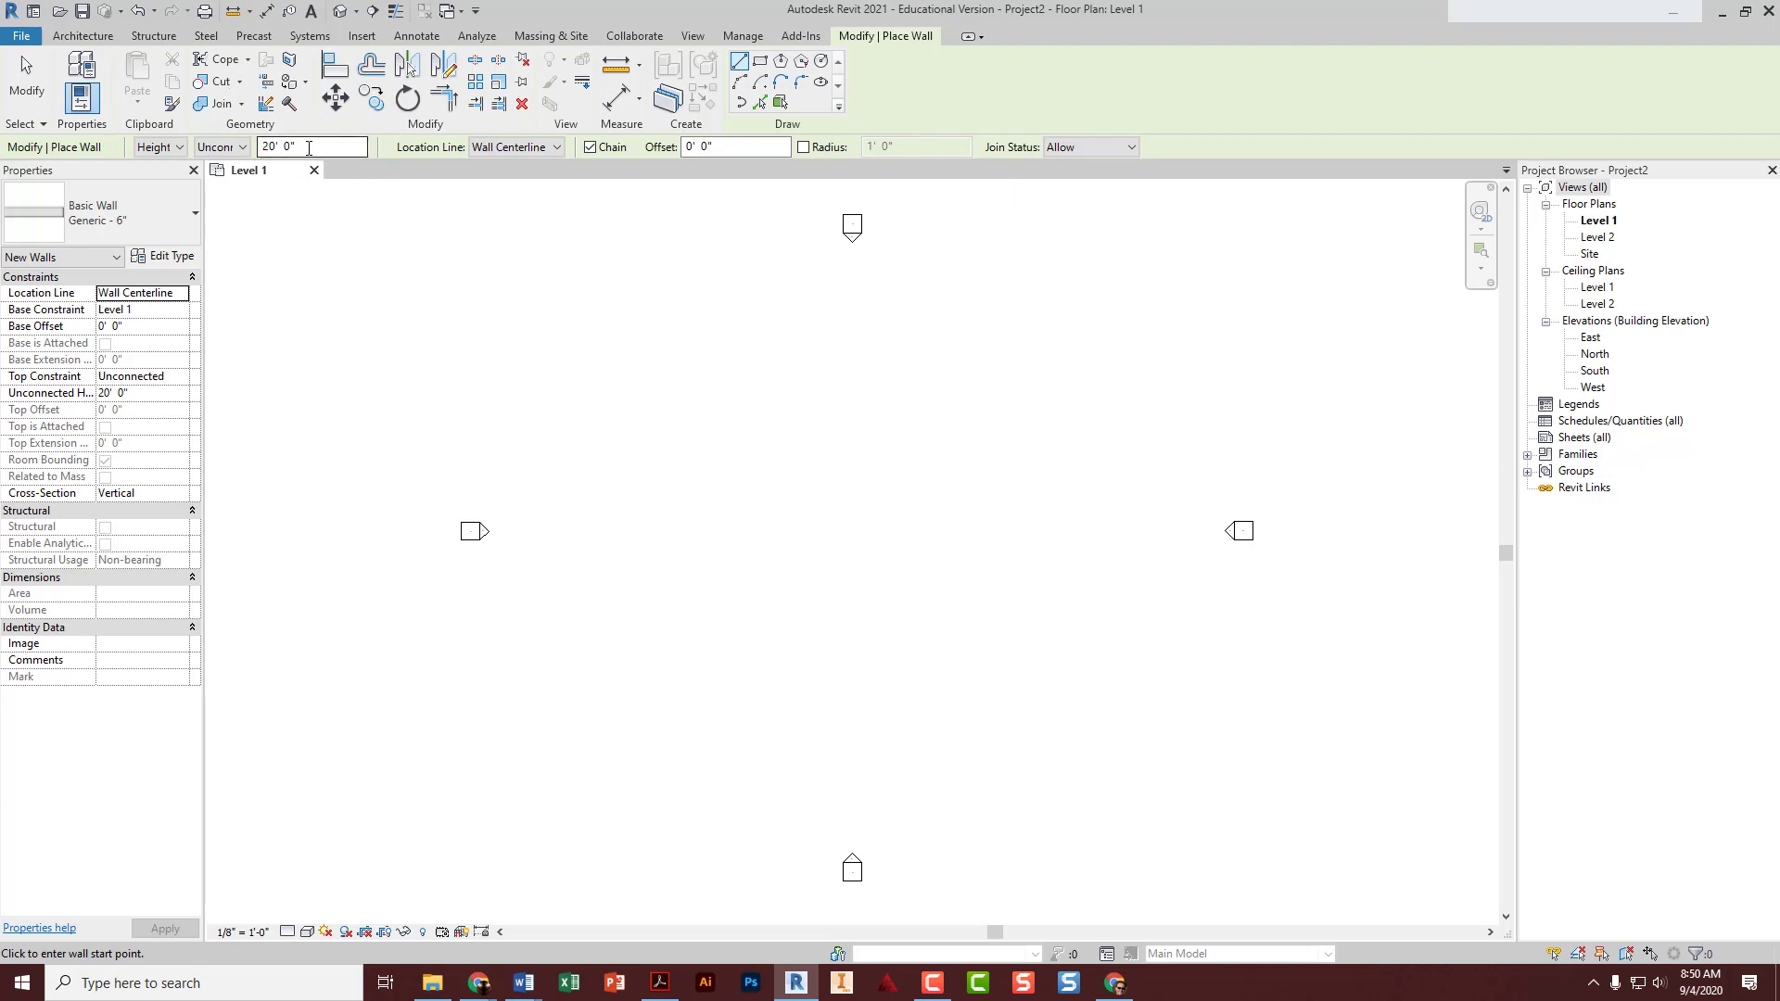
{"action": "double_click", "coordinate": [312, 147]}
{"action": "type", "text": "10"}
- Draw a closed 25'-0"-wide rectangle of four centerline-located Generic - 6" walls, then zoom and pan
{"action": "left_click", "coordinate": [519, 148]}
{"action": "left_click", "coordinate": [519, 146]}
{"action": "left_click", "coordinate": [644, 414]}
{"action": "left_click", "coordinate": [758, 415]}
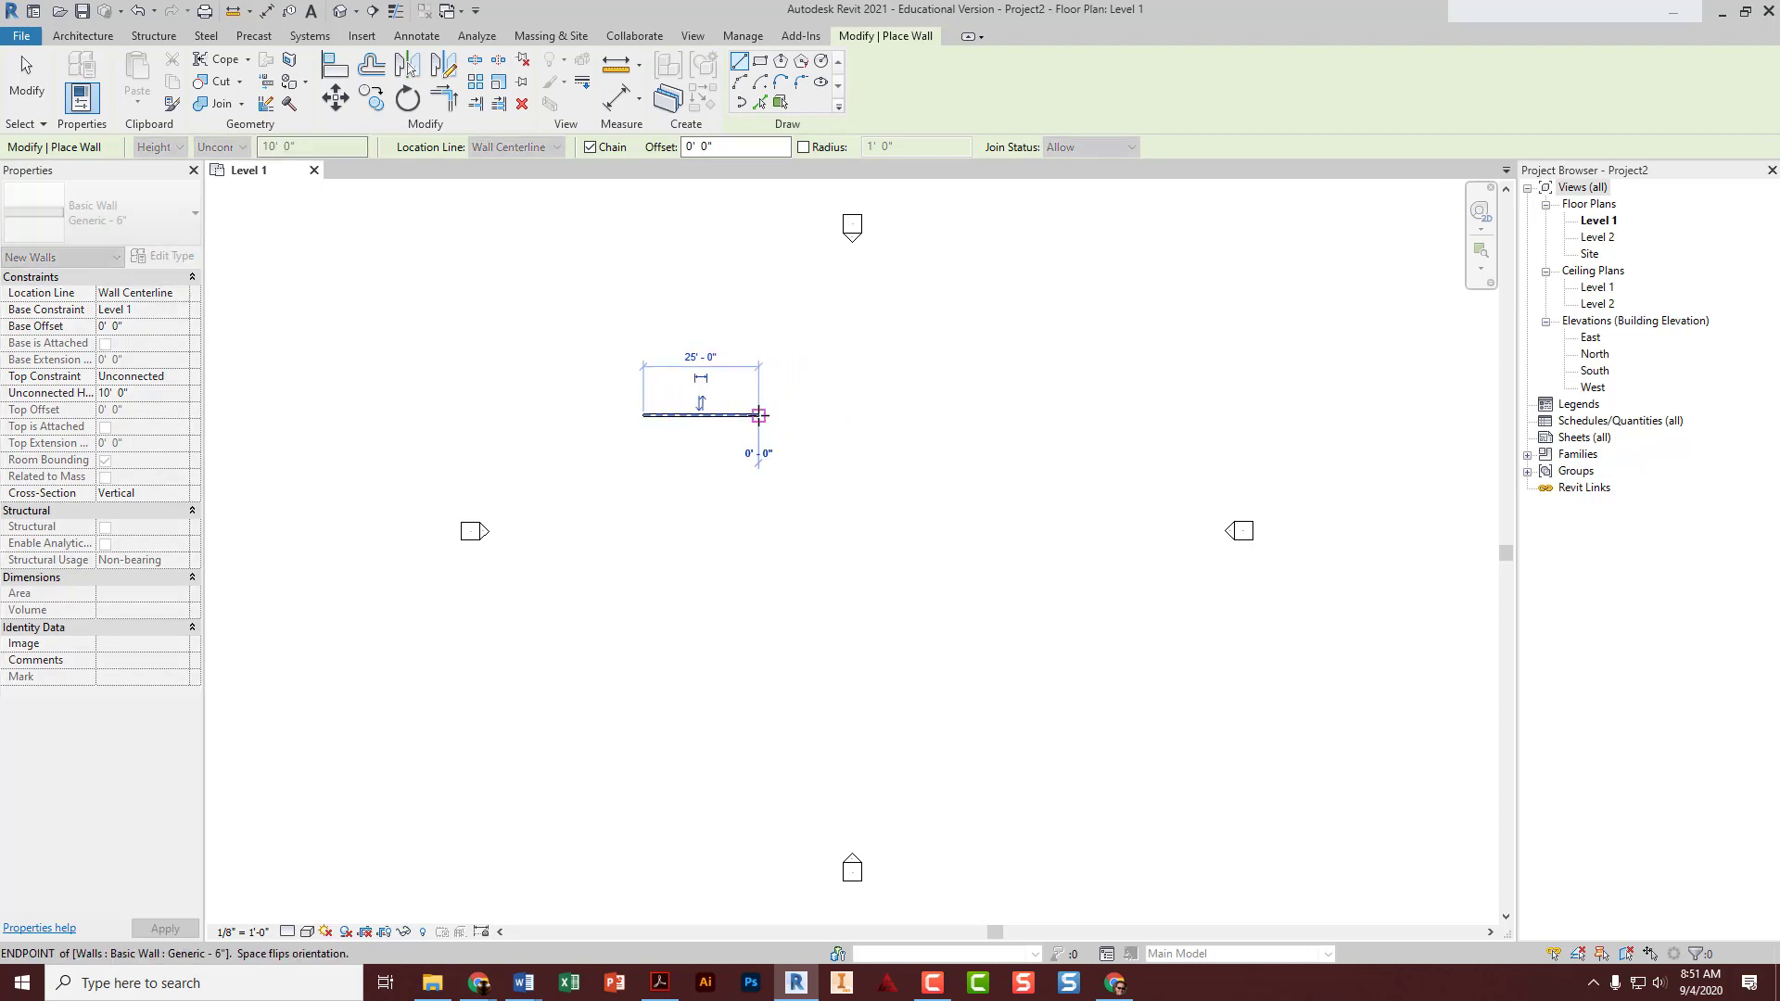
{"action": "left_click", "coordinate": [761, 512]}
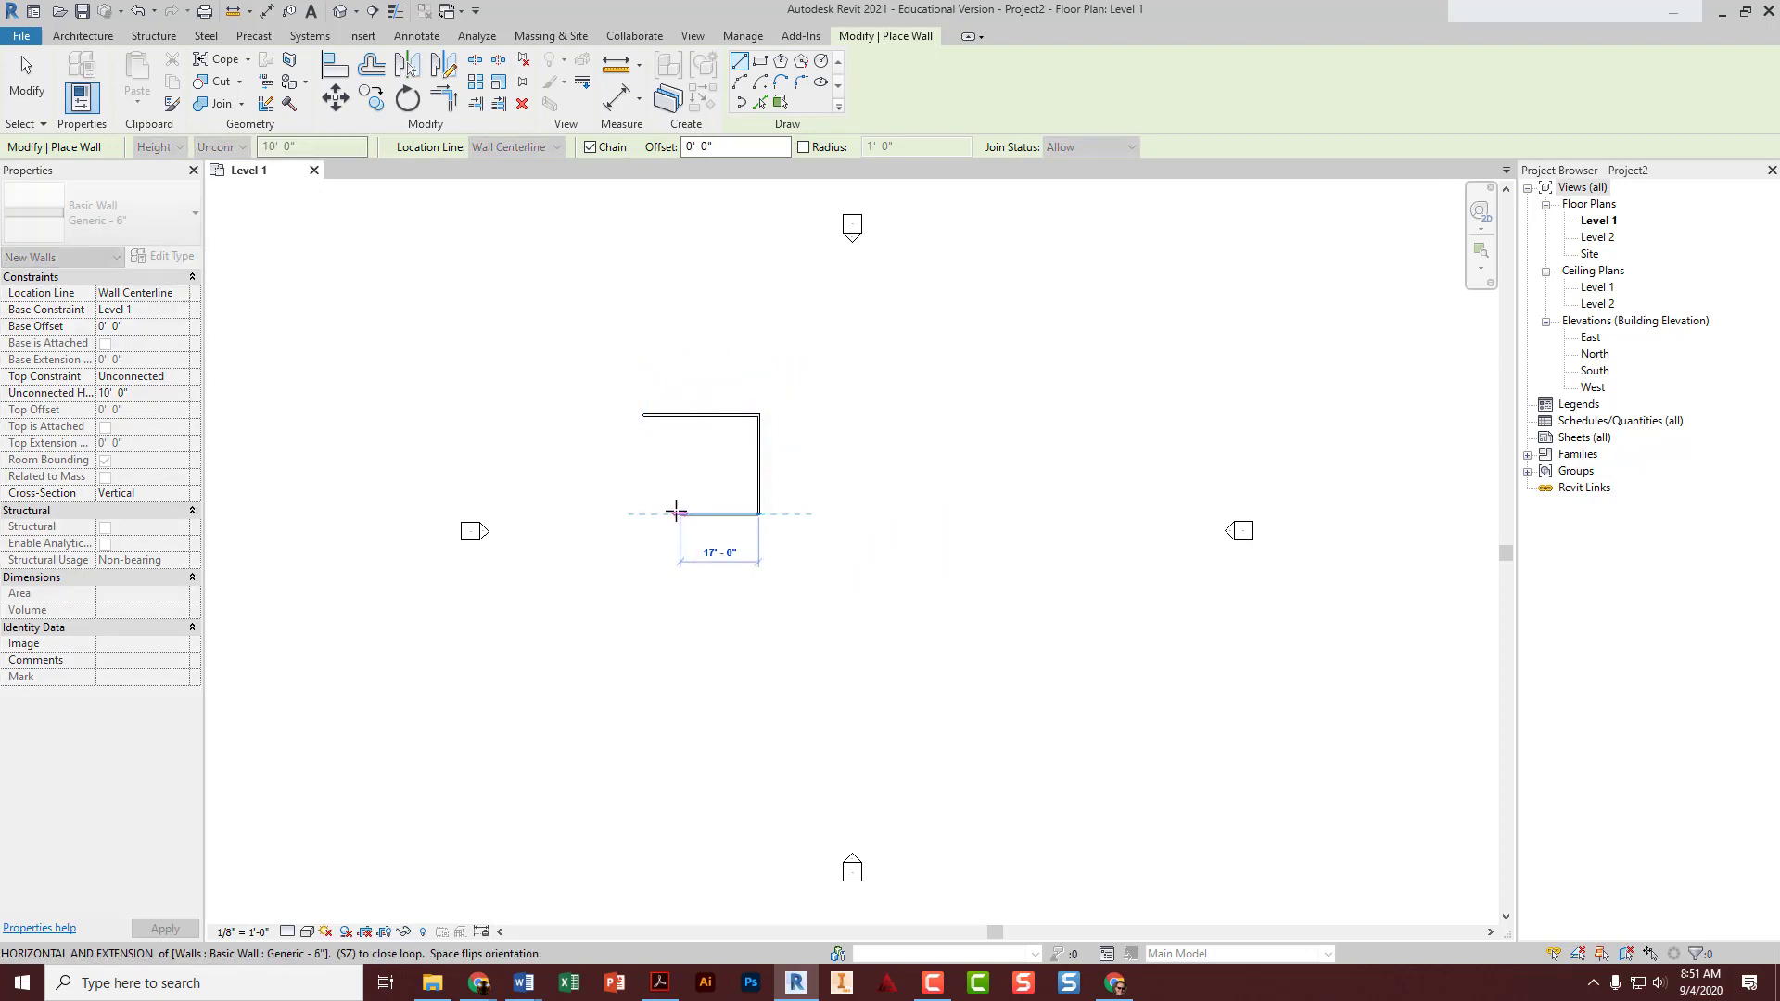
{"action": "left_click", "coordinate": [643, 513]}
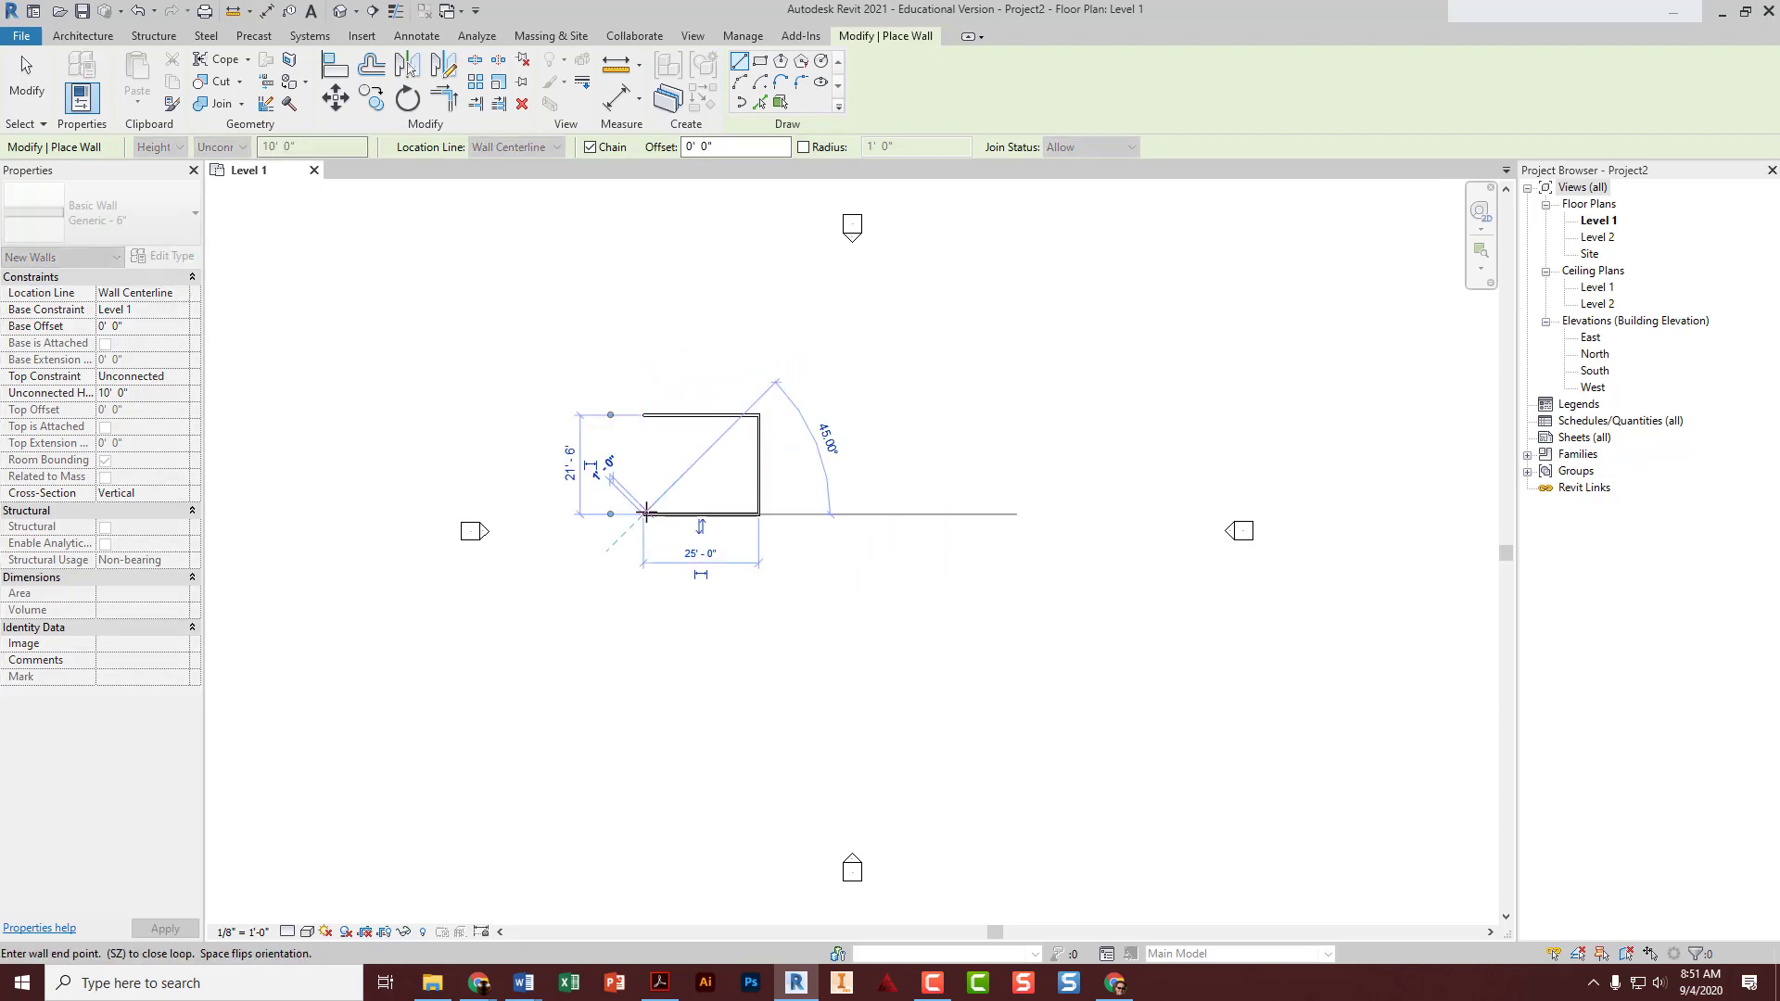
{"action": "left_click", "coordinate": [644, 415]}
{"action": "scroll", "coordinate": [671, 418], "scroll_direction": "up", "scroll_amount": 4}
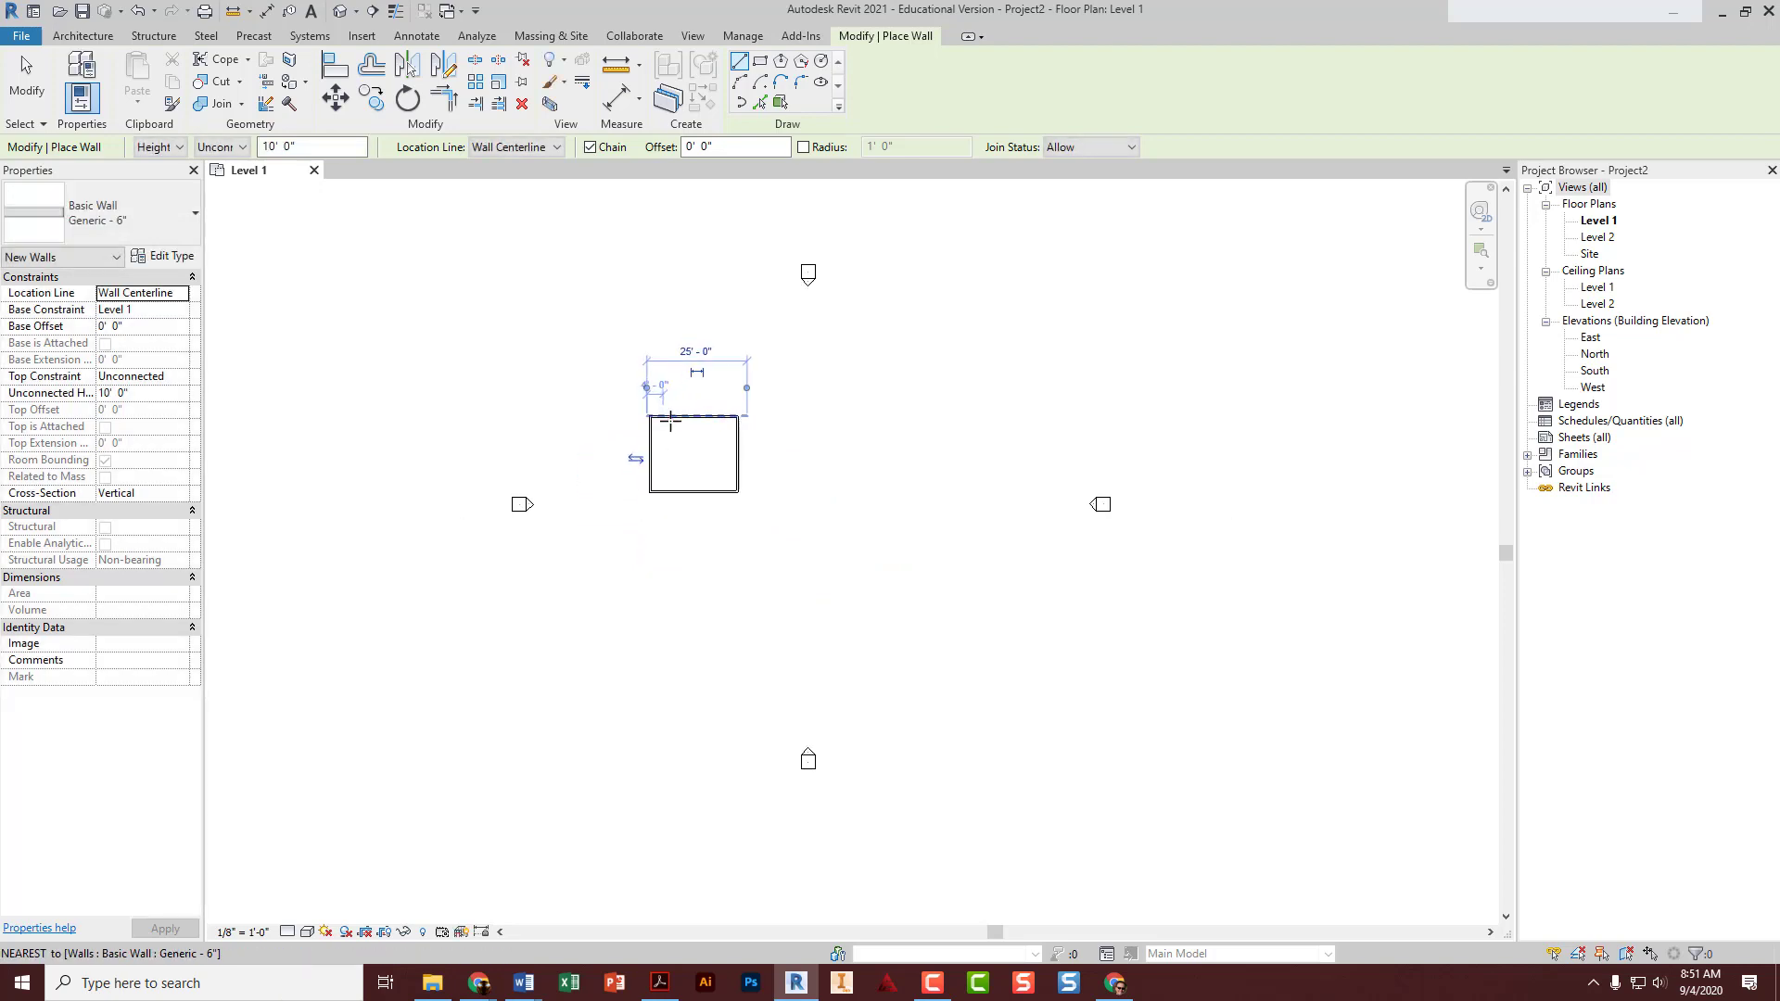
{"action": "middle_click_drag", "start_coordinate": [731, 469], "coordinate": [603, 512]}
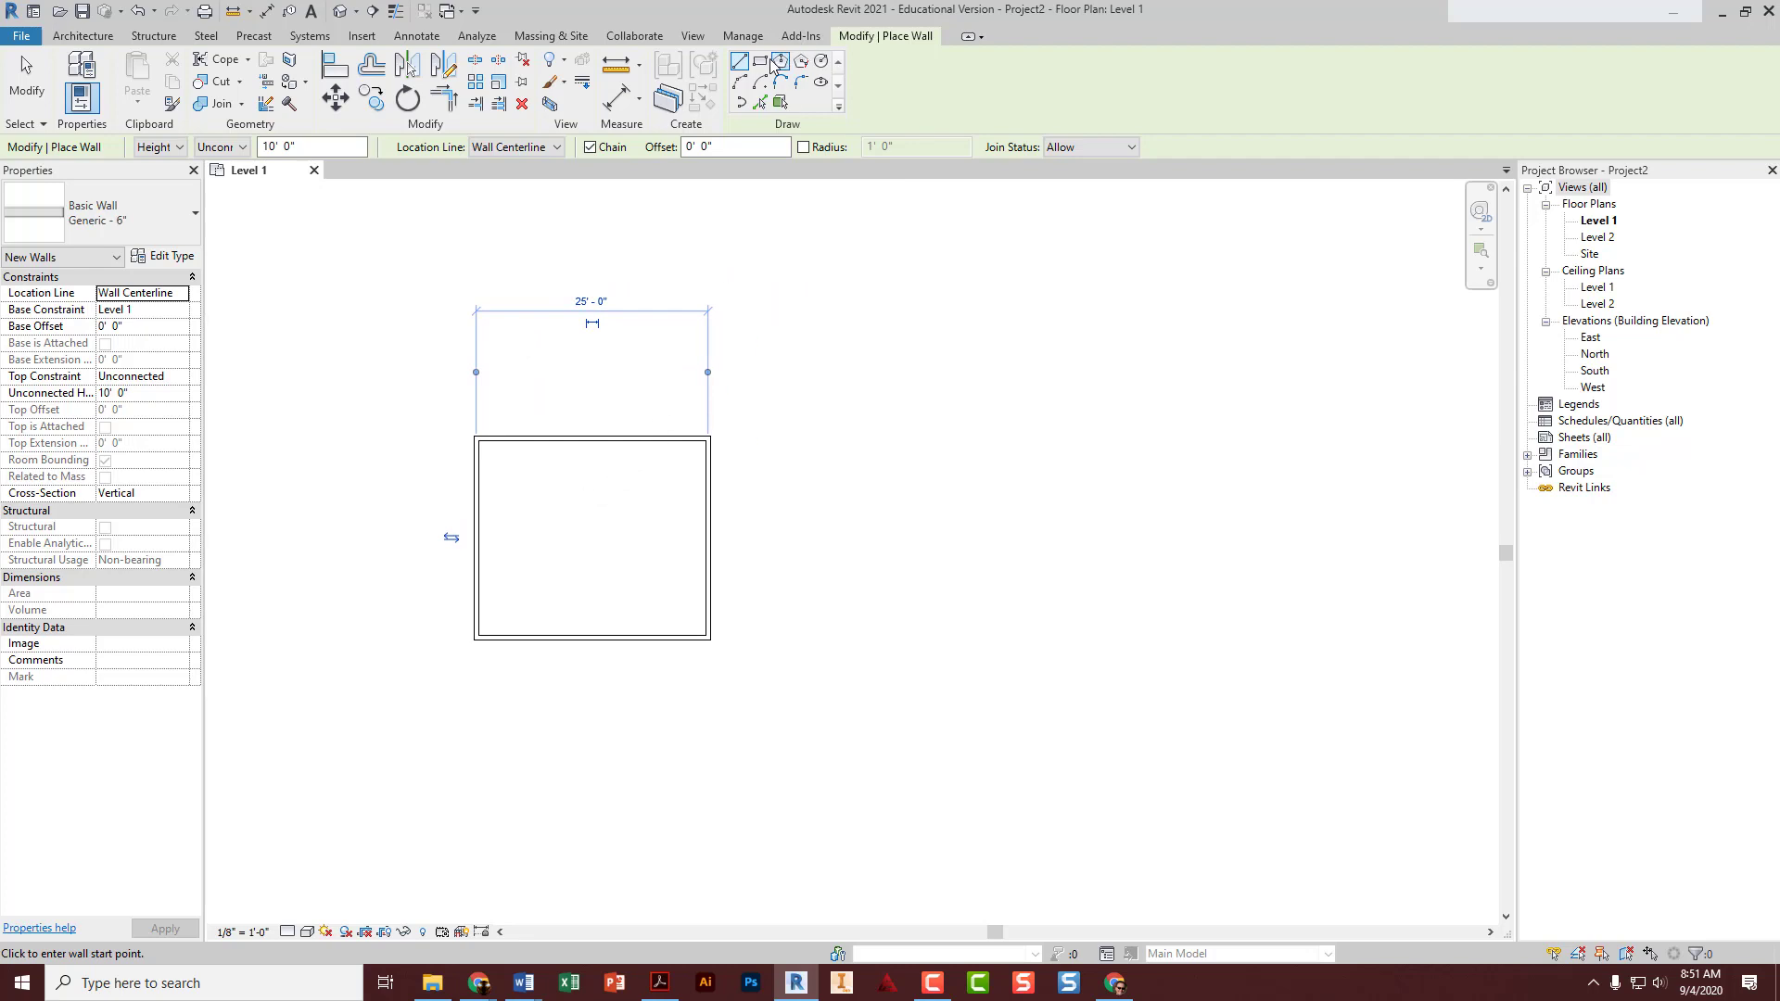
- Draw a second rectangular room of about 23'-10" by 21'-6" to the right of the first
{"action": "left_click", "coordinate": [761, 63]}
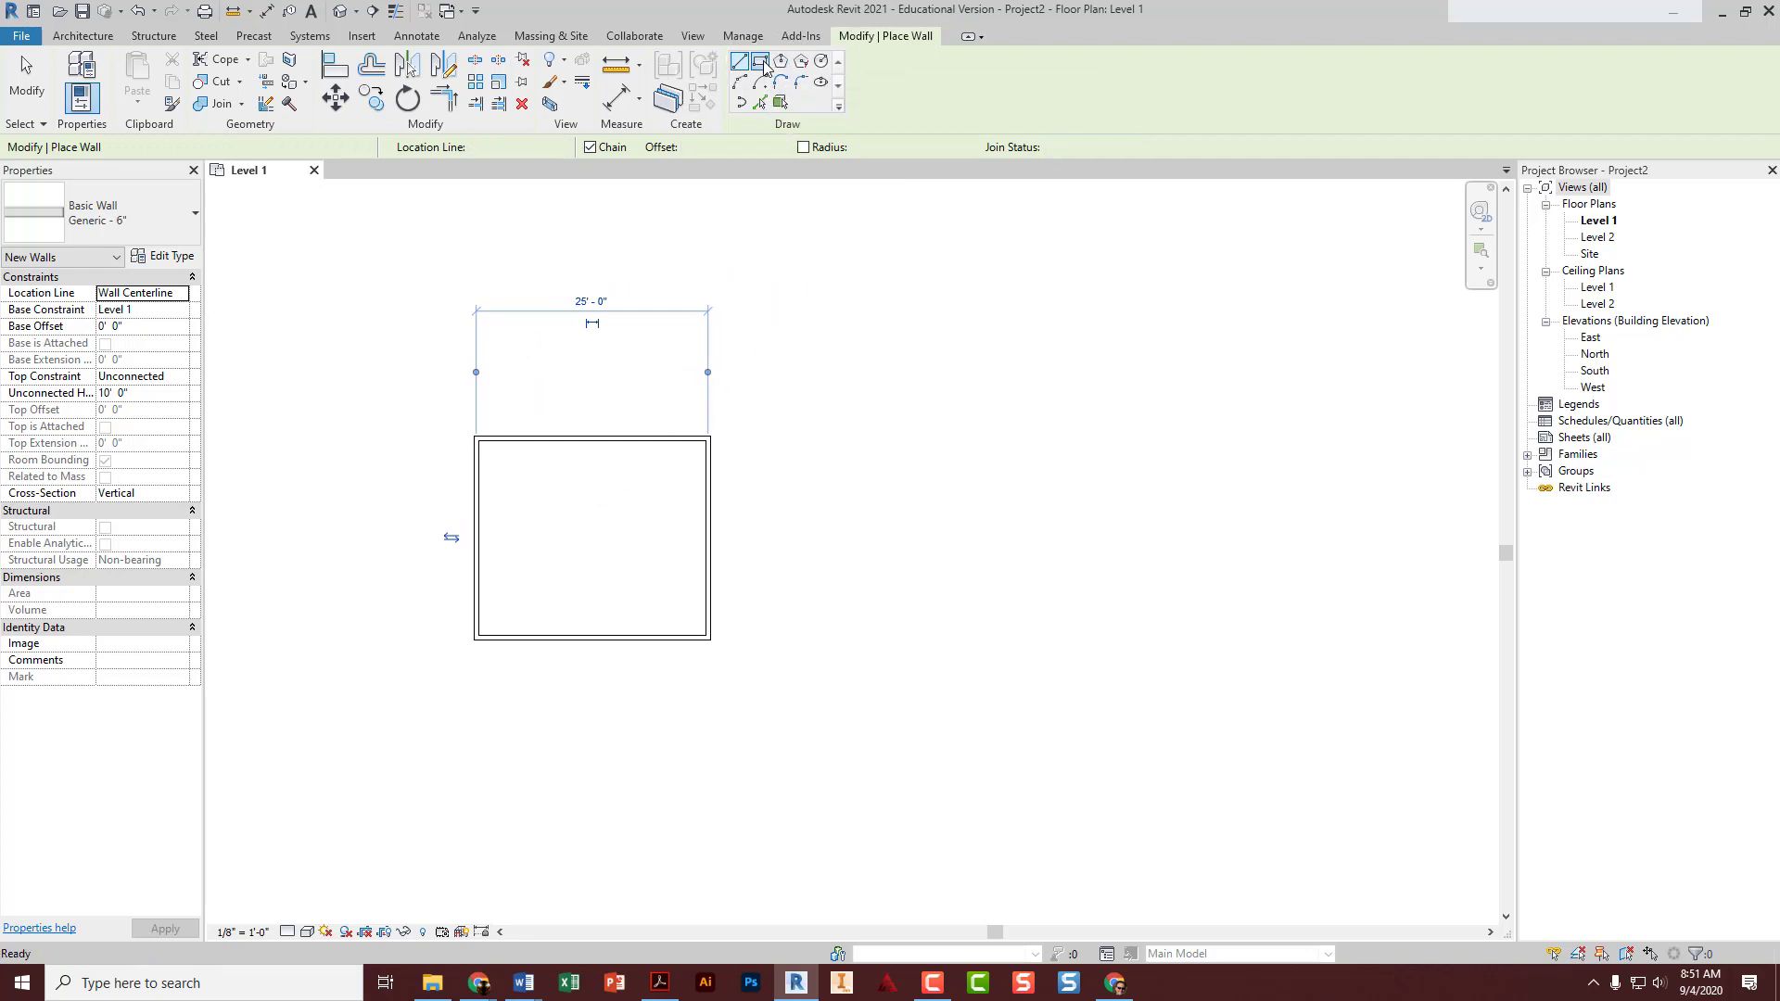
{"action": "left_click", "coordinate": [852, 437]}
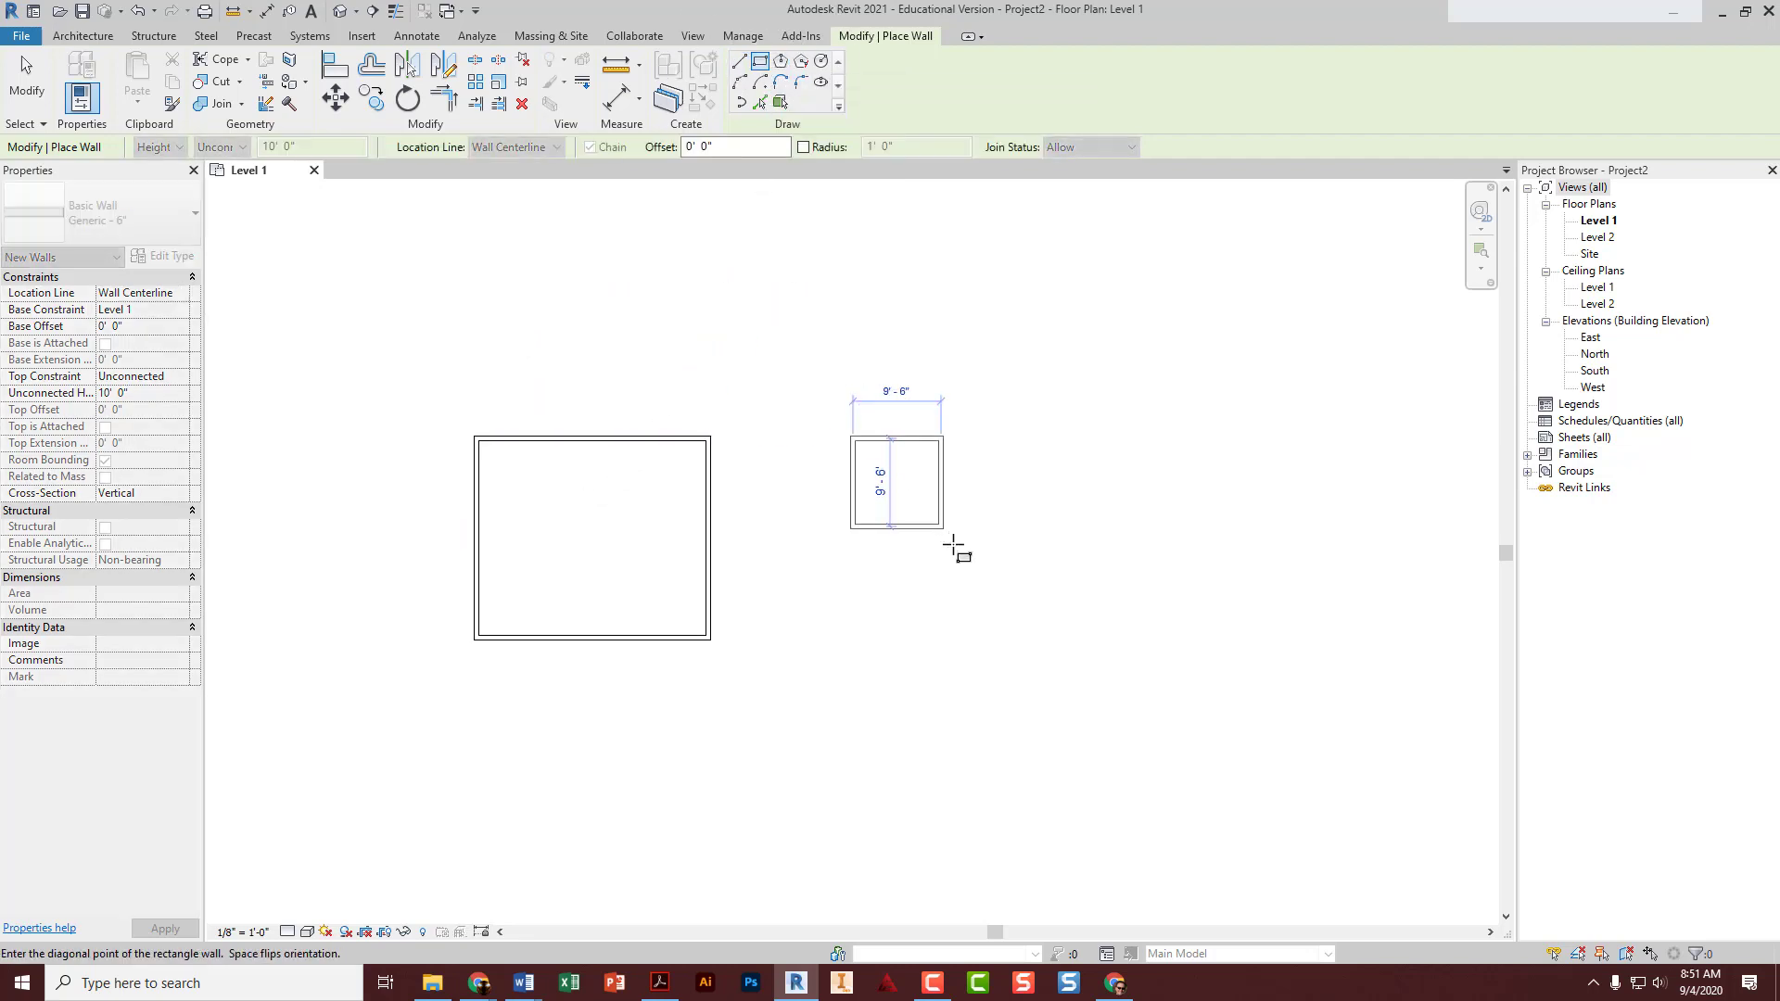
{"action": "left_click", "coordinate": [1076, 637]}
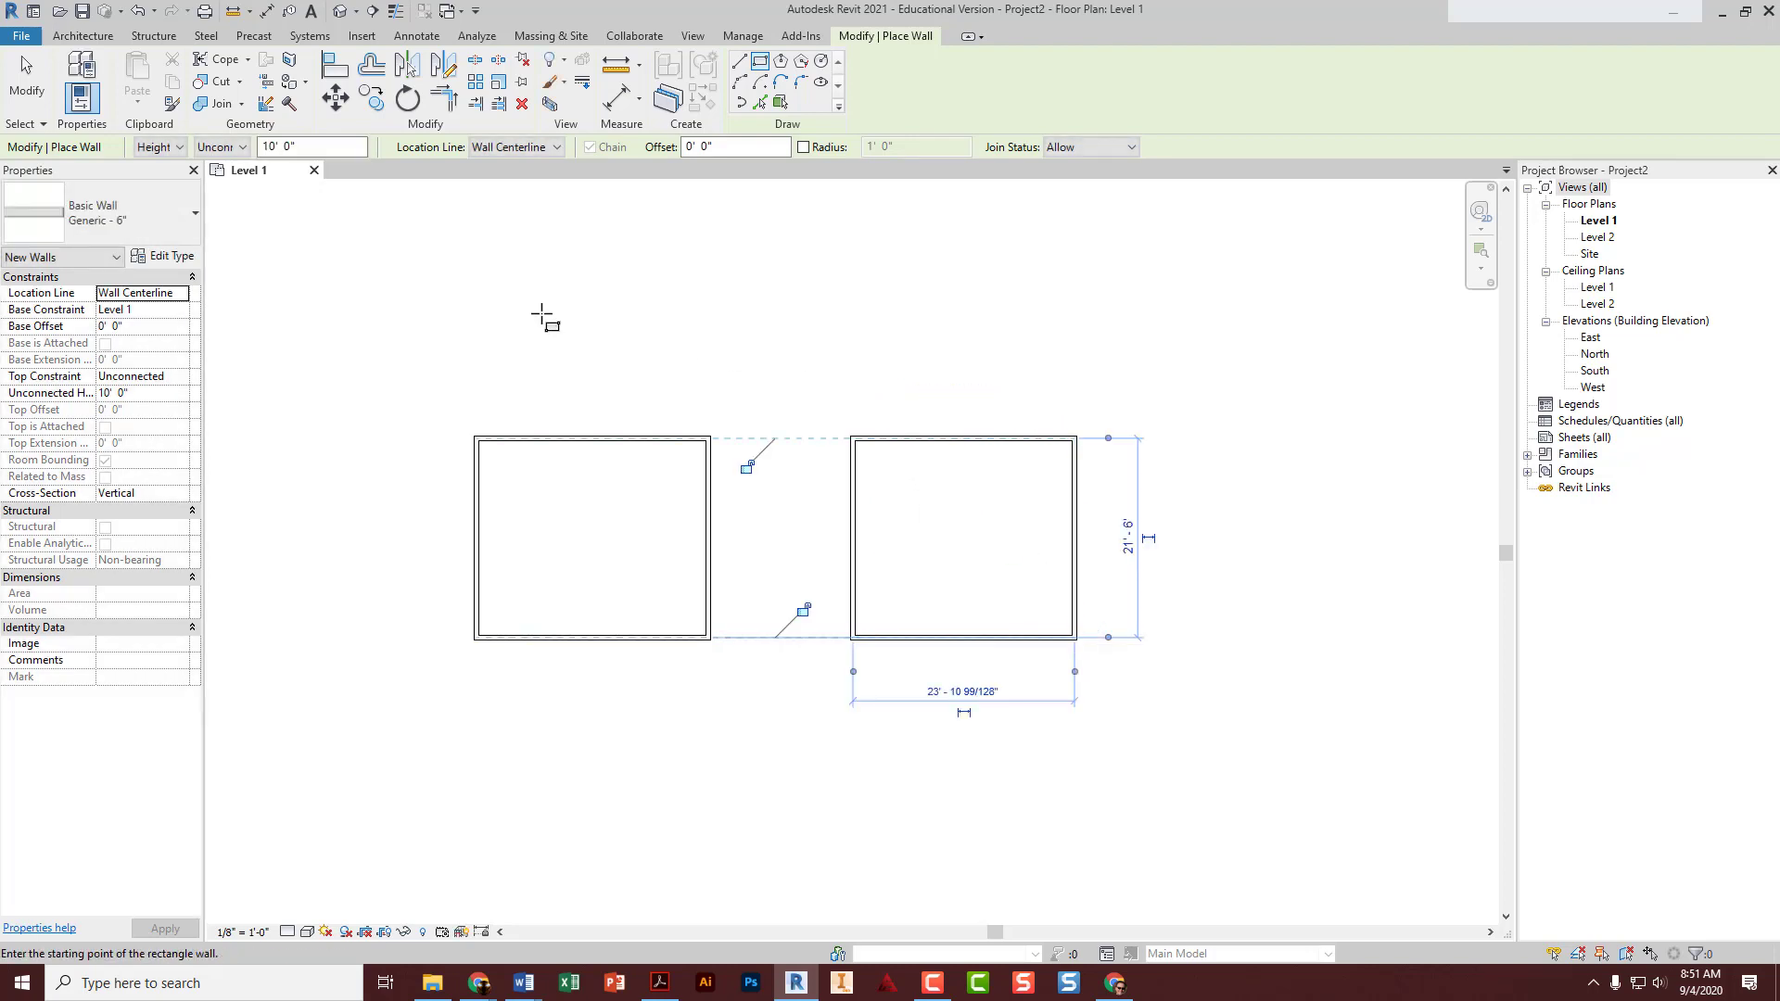
{"action": "key", "text": "Escape"}
{"action": "key", "text": "Escape"}
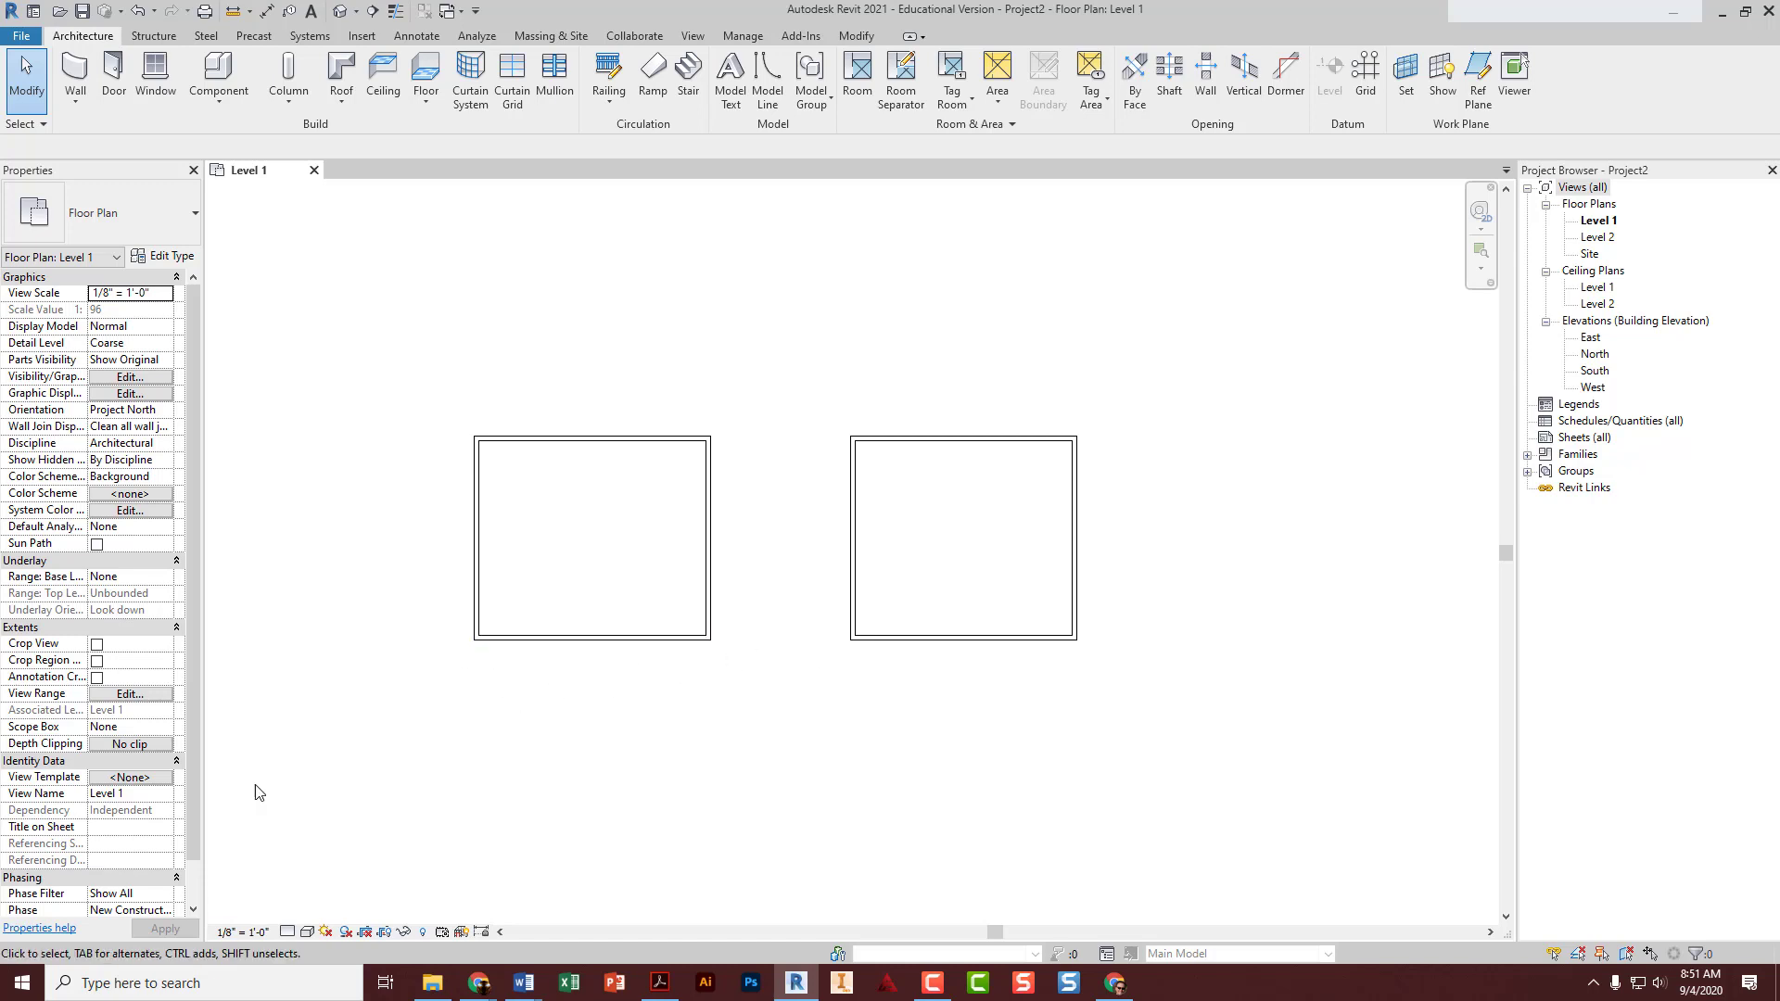
- Set the plan view to 1/4" = 1'-0" scale, Fine detail level and Shaded visual style
{"action": "left_click", "coordinate": [239, 932]}
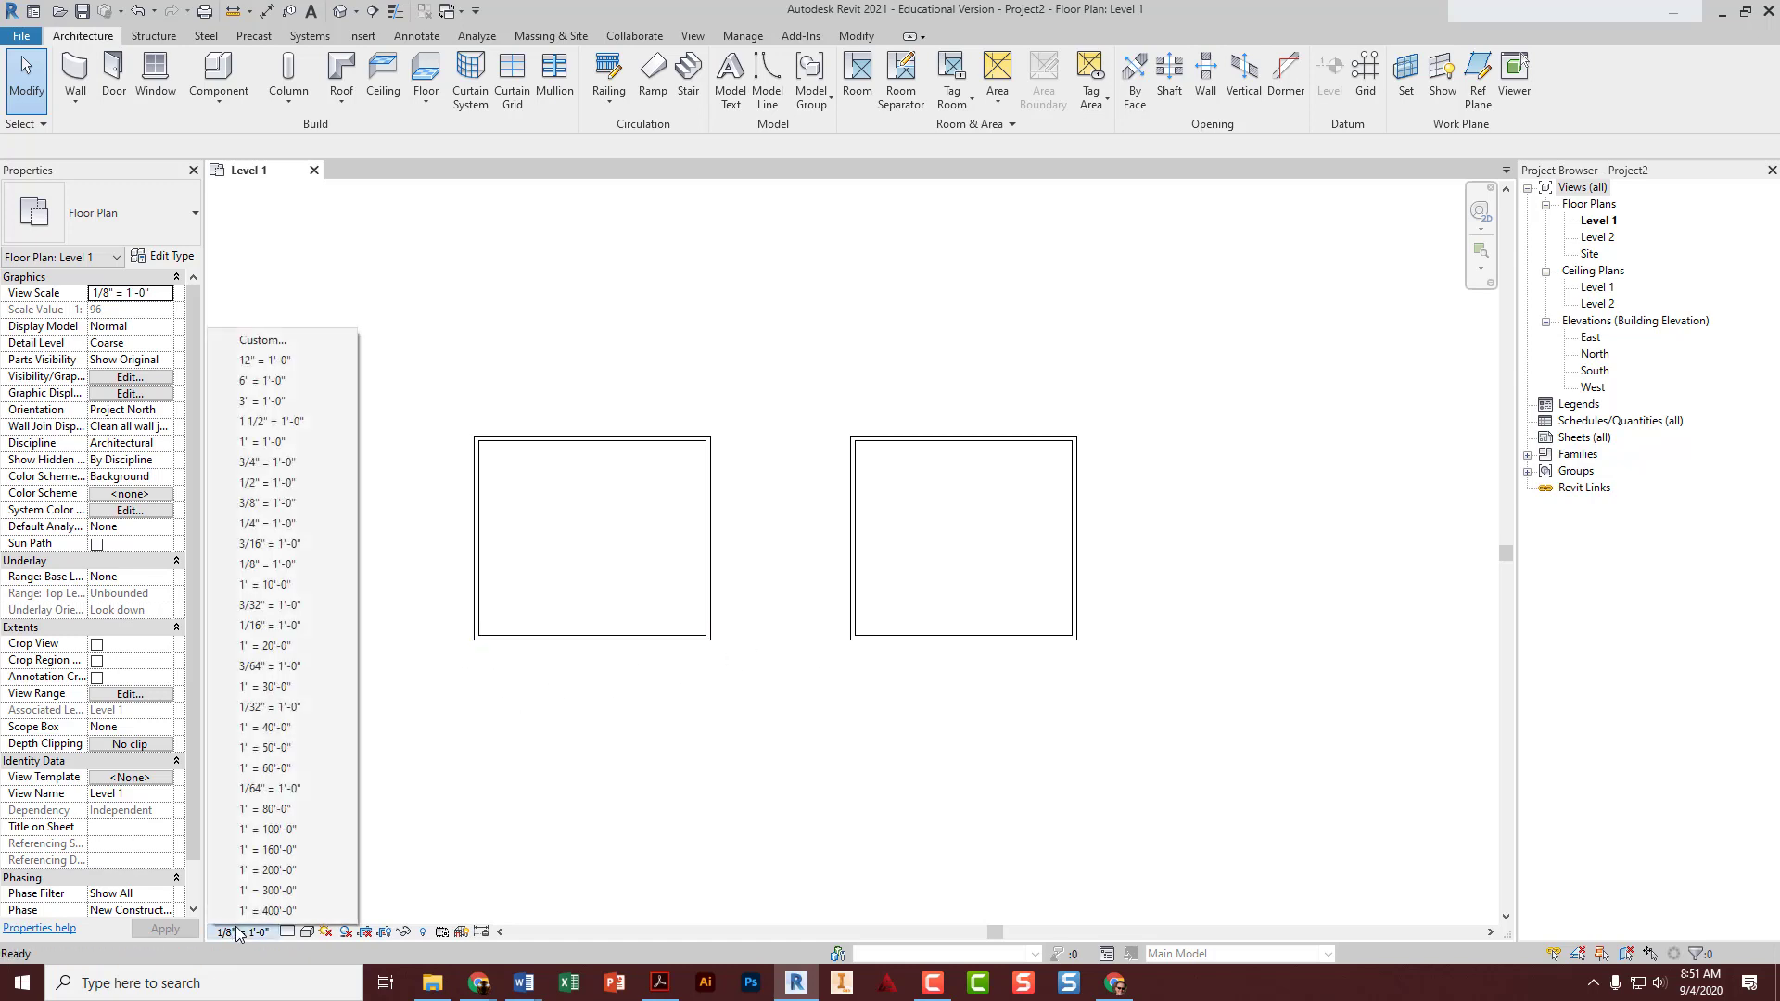
{"action": "left_click", "coordinate": [267, 526]}
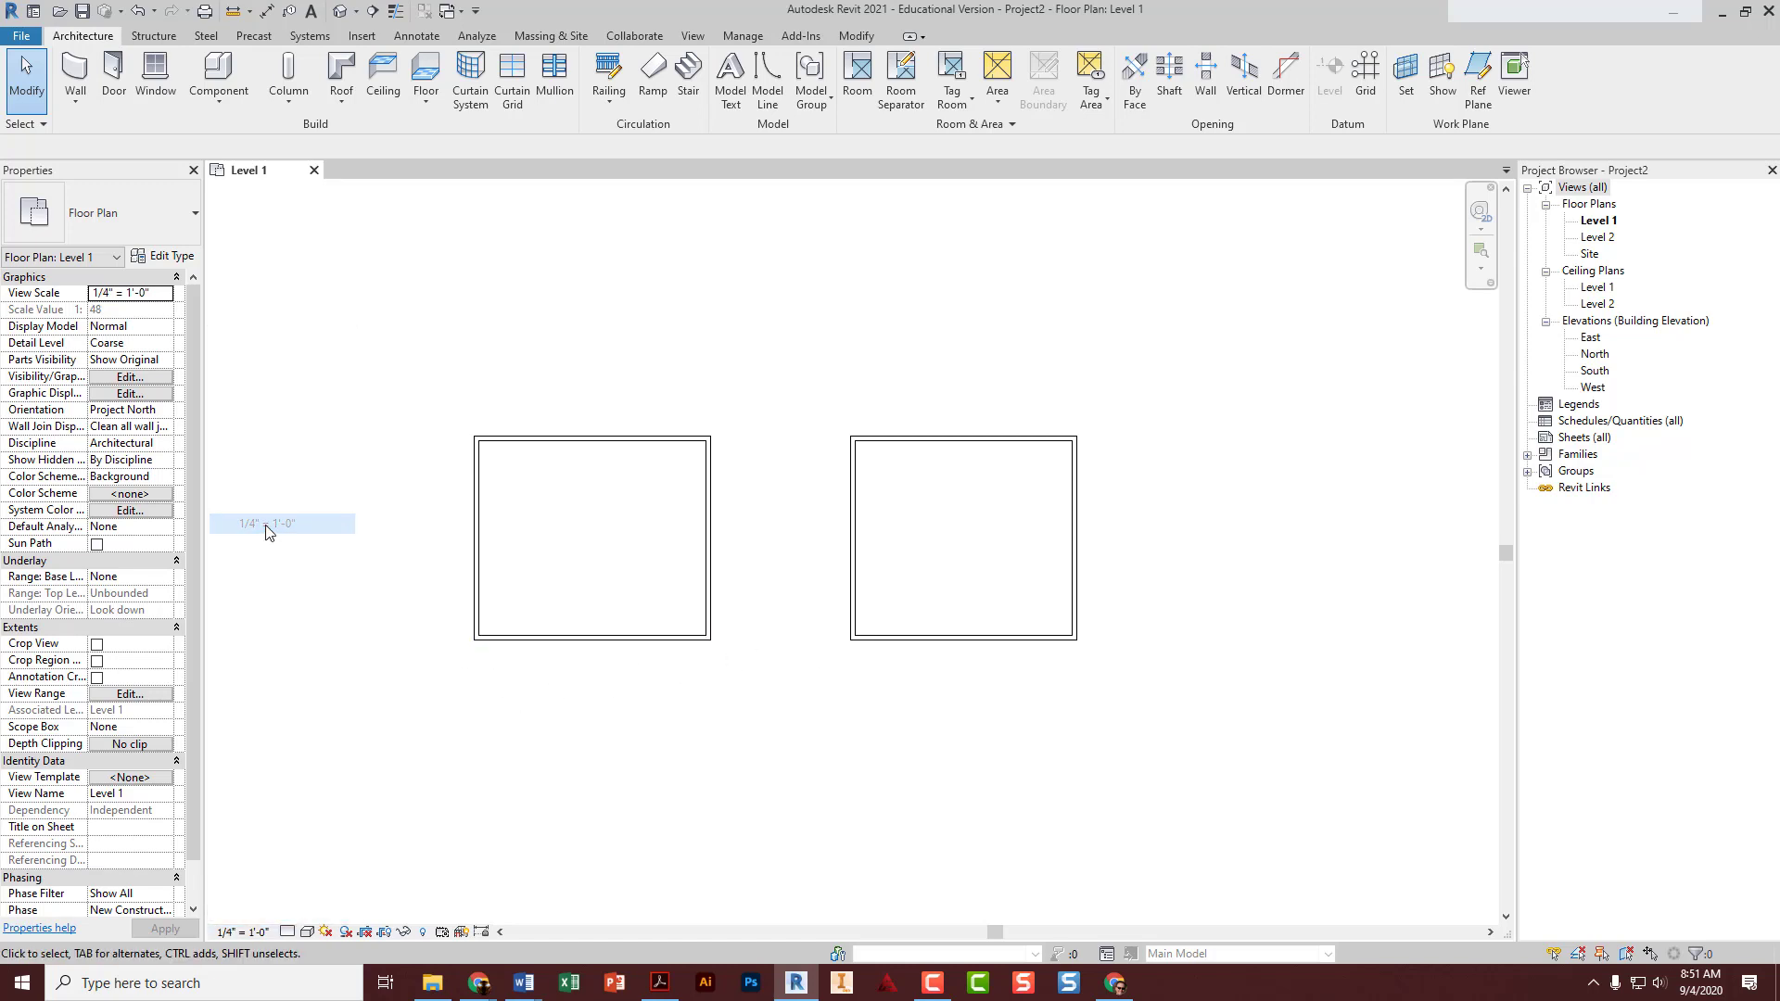
{"action": "left_click", "coordinate": [290, 933]}
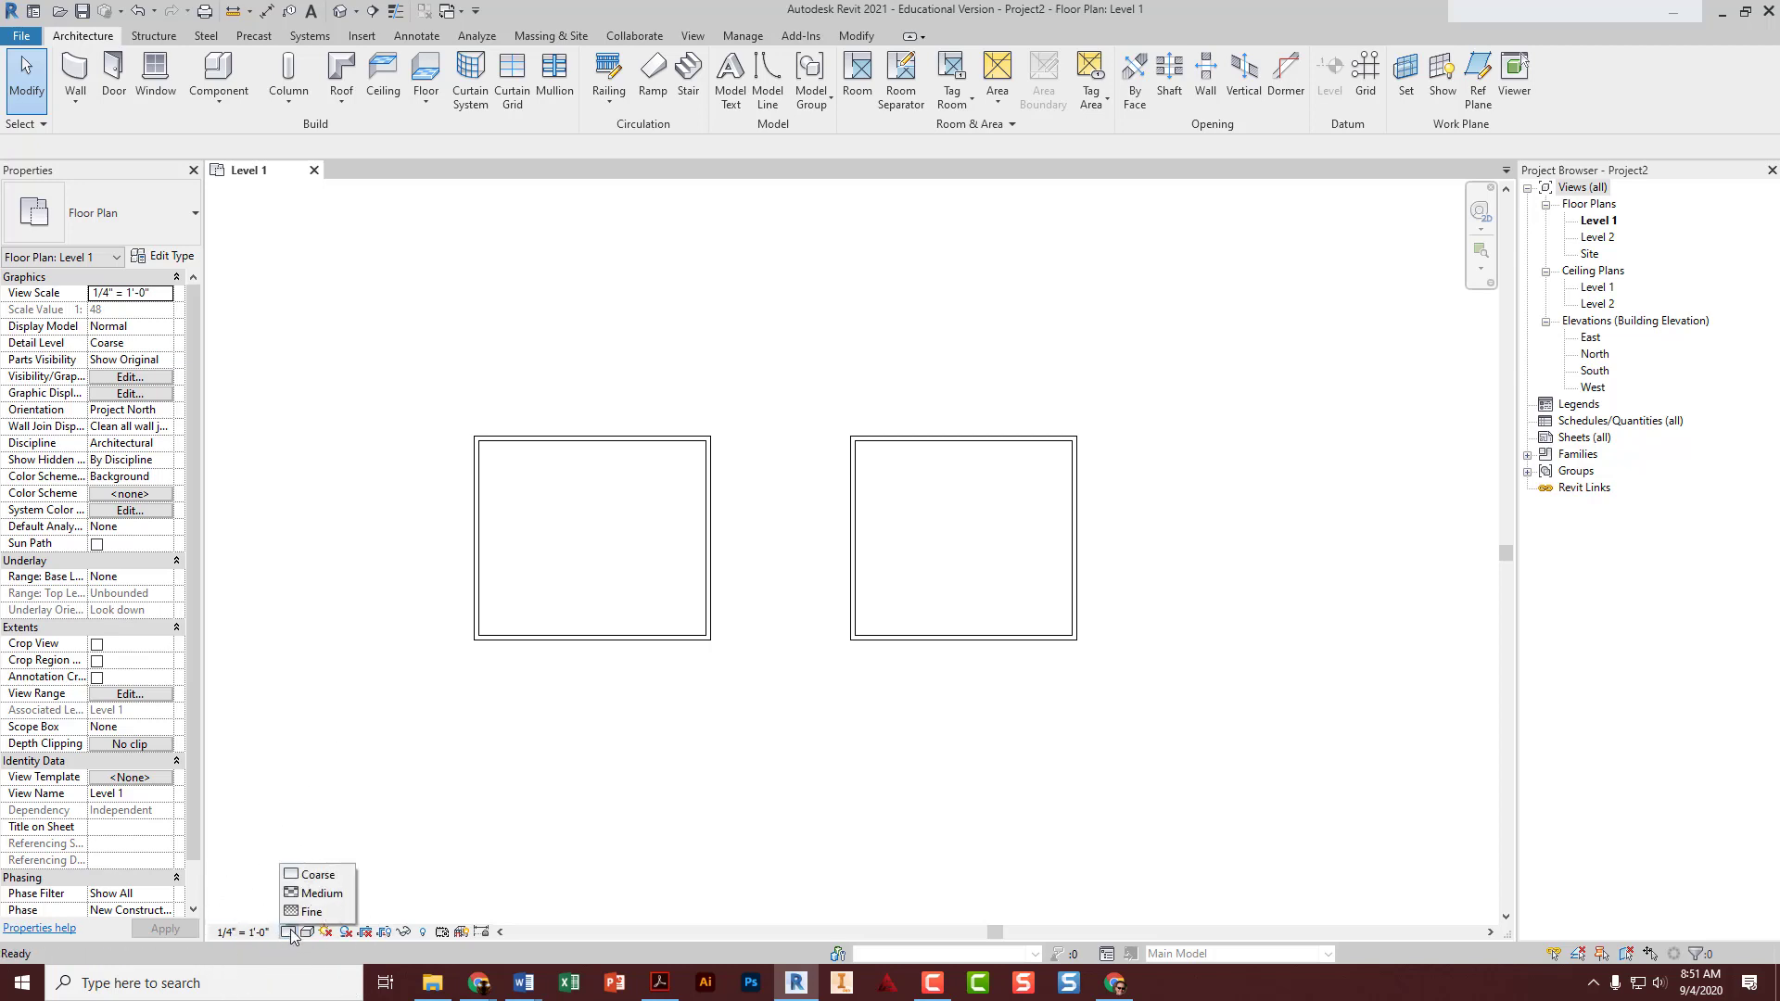
{"action": "left_click", "coordinate": [300, 921]}
{"action": "left_click", "coordinate": [307, 933]}
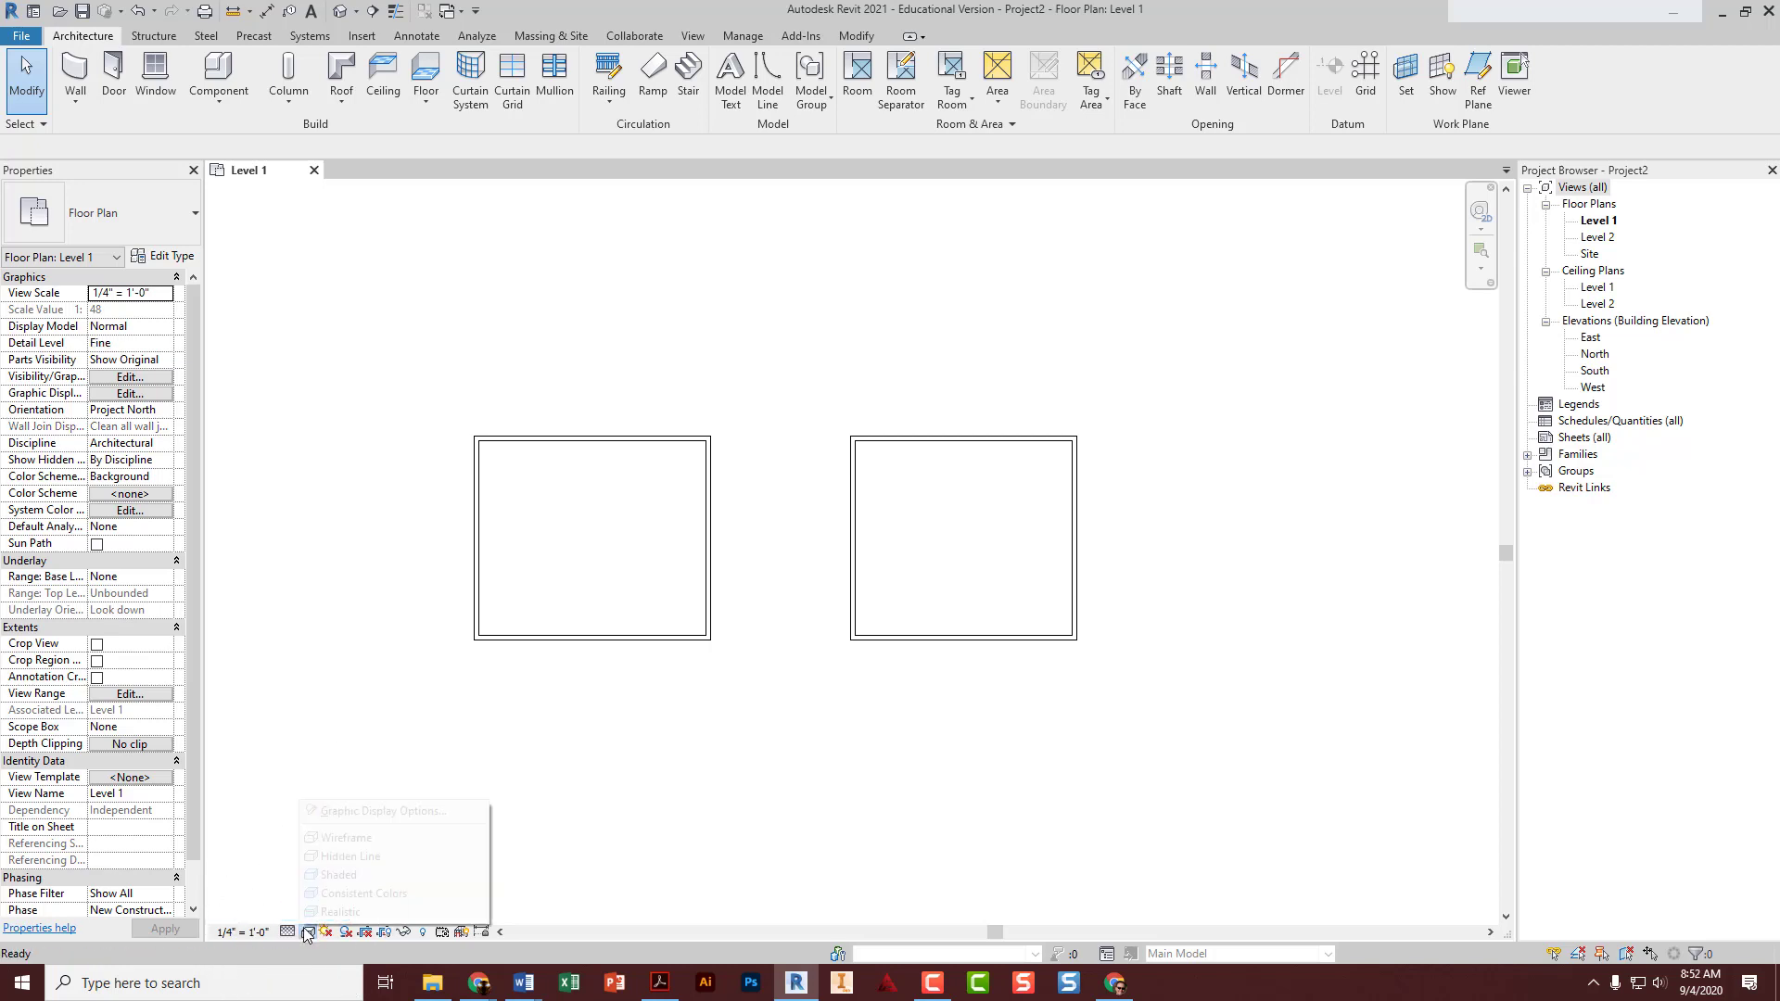
{"action": "left_click", "coordinate": [321, 876]}
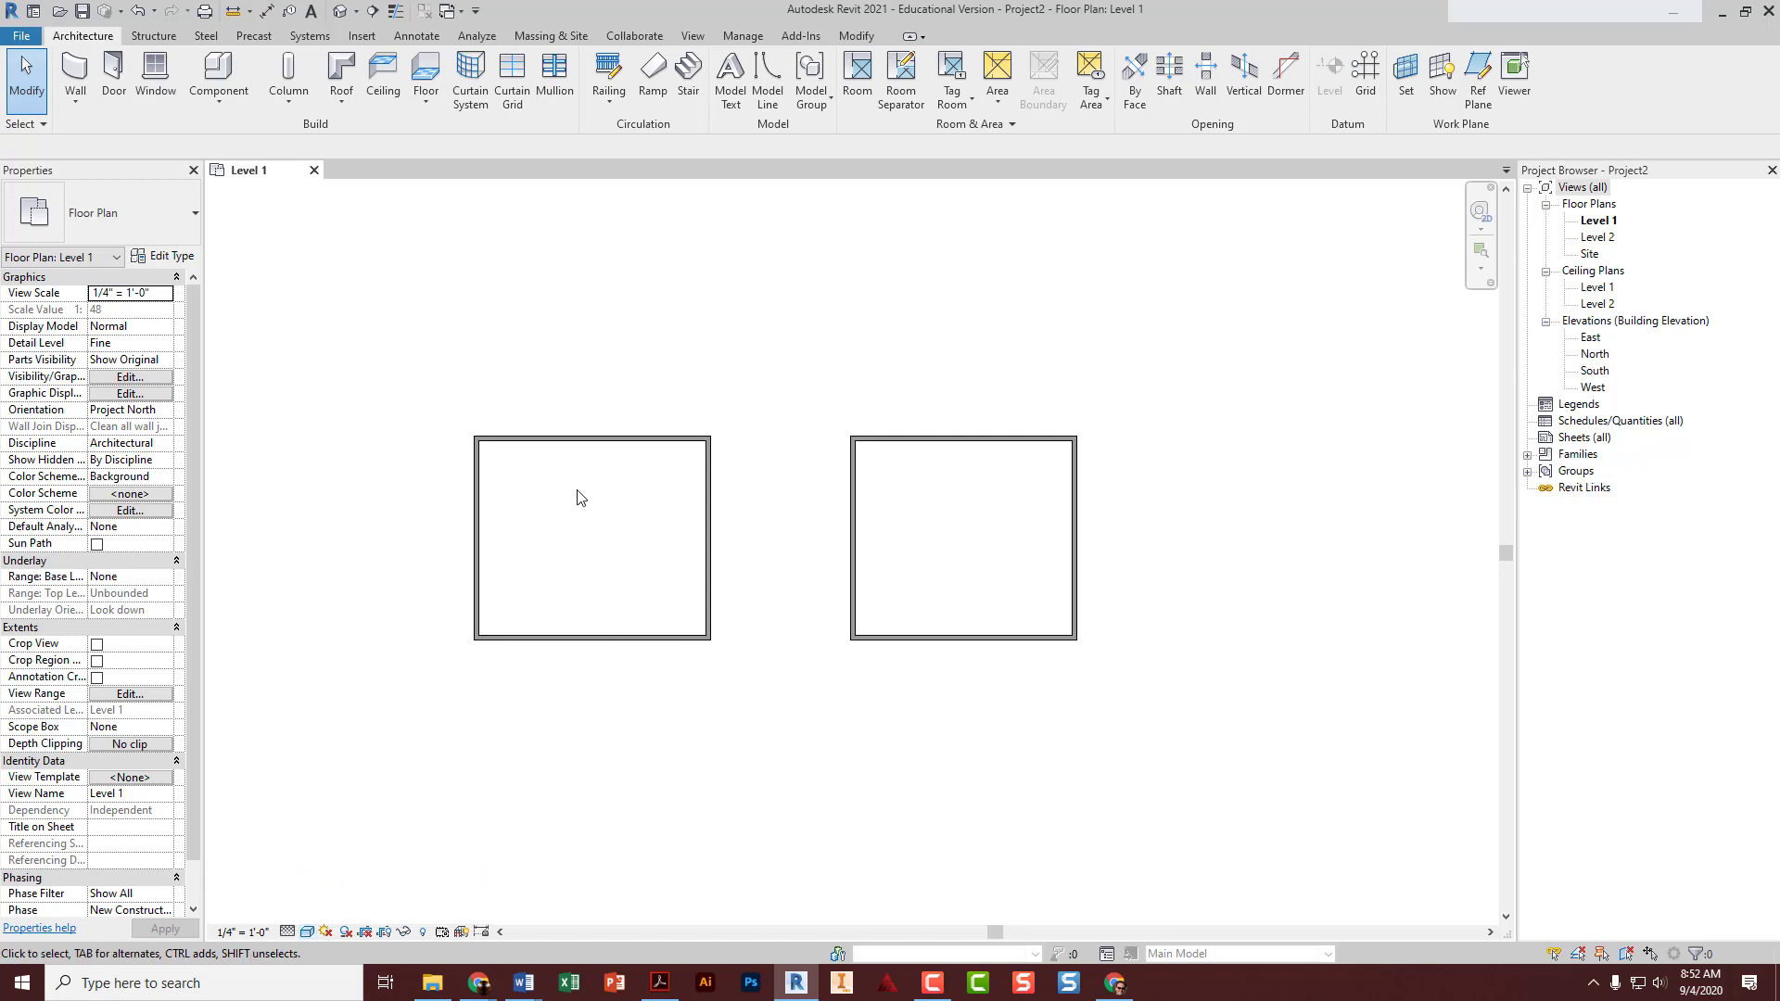
- Turn on Thin Lines, zoom out to see the first room, and bring up the Annotate tools
{"action": "scroll", "coordinate": [597, 484], "scroll_direction": "up", "scroll_amount": 5}
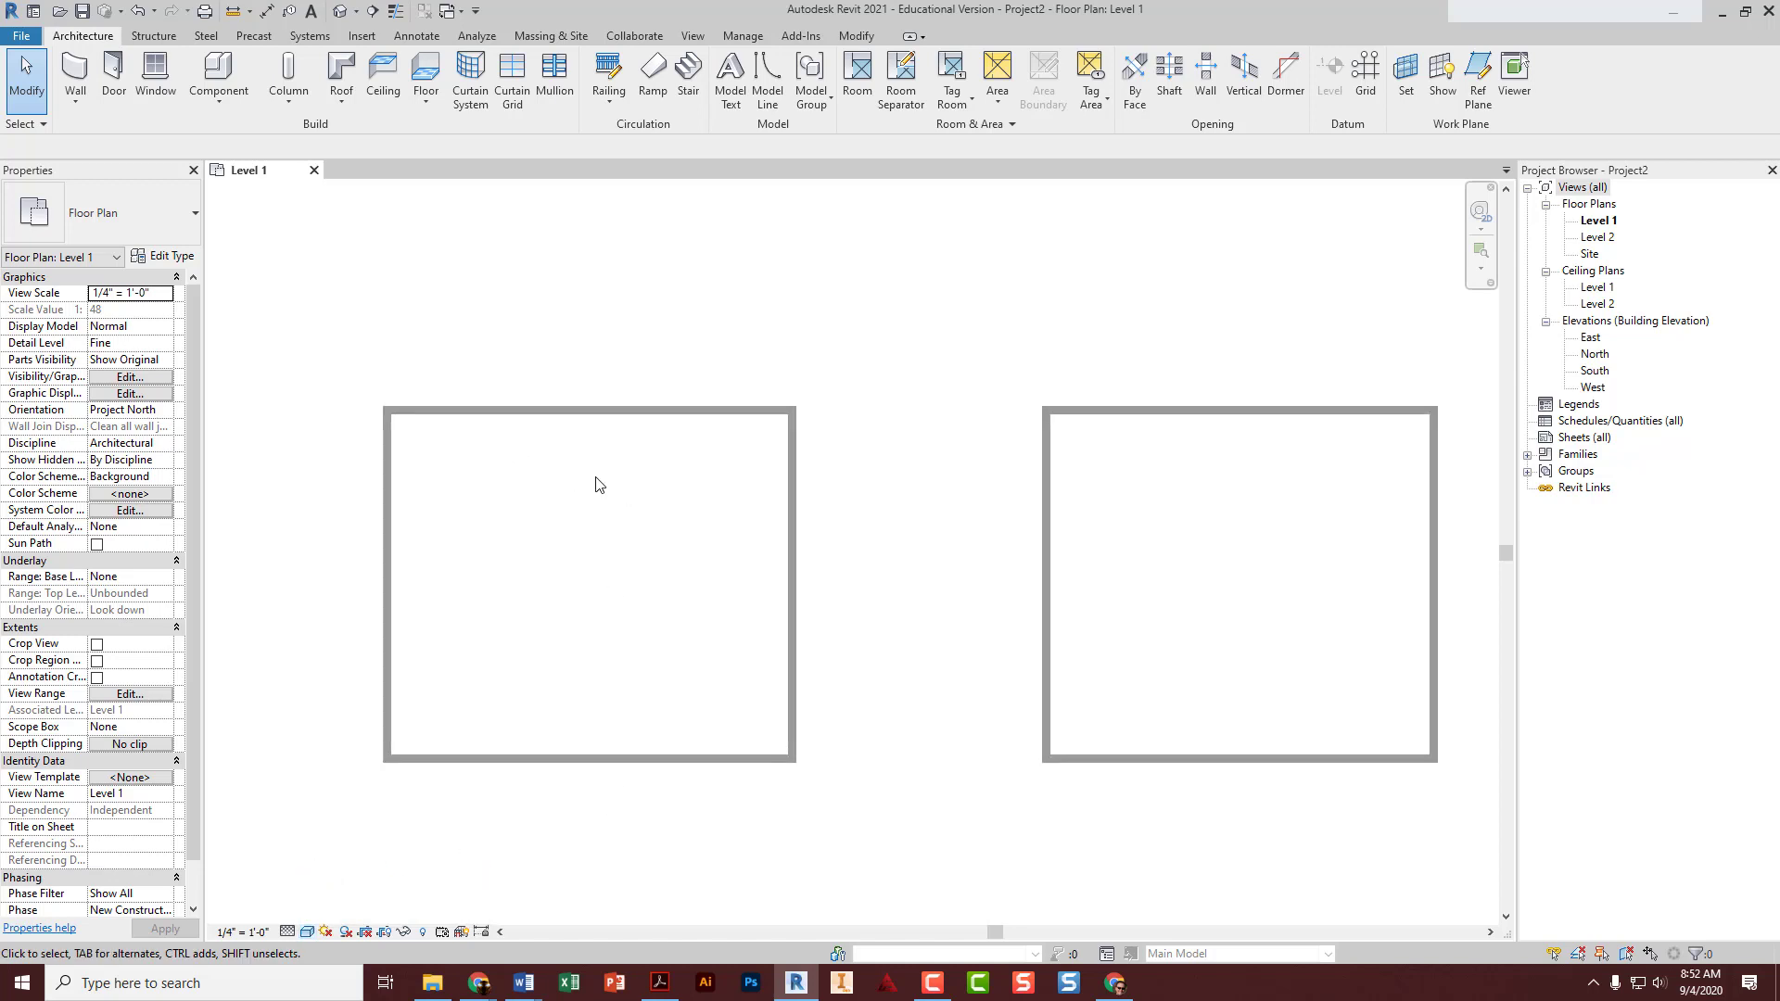
{"action": "middle_click_drag", "start_coordinate": [600, 540], "coordinate": [646, 483]}
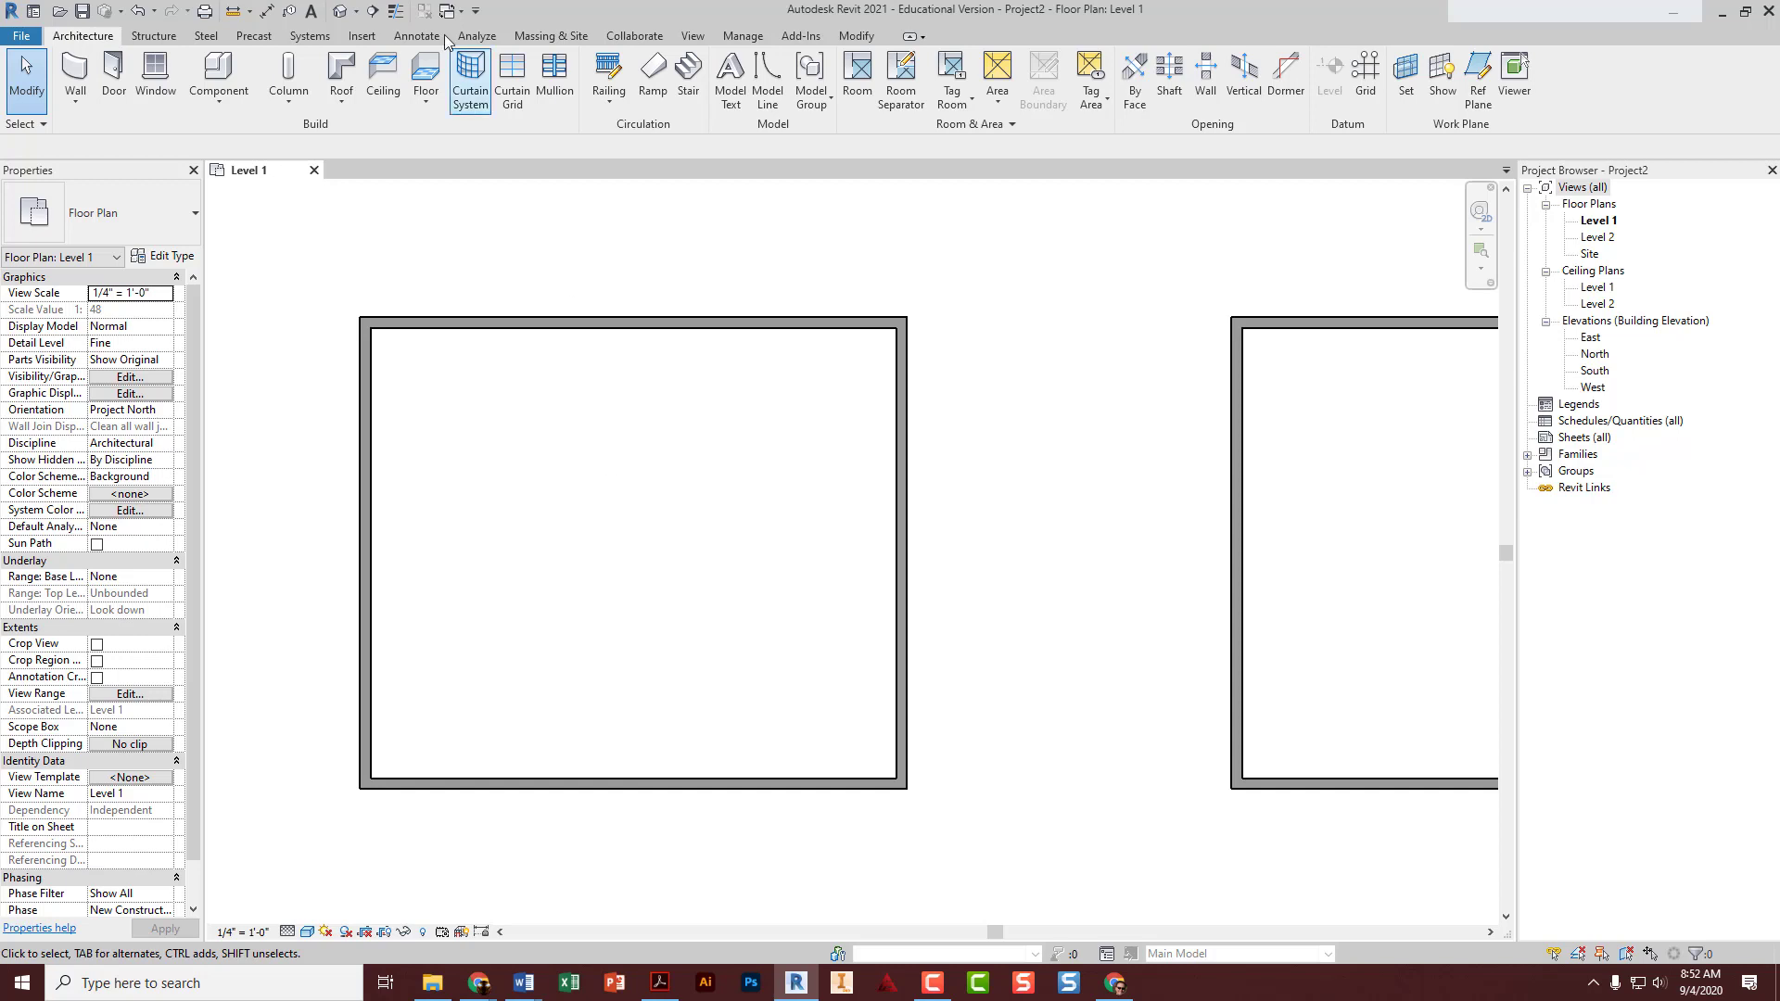
{"action": "left_click", "coordinate": [396, 11]}
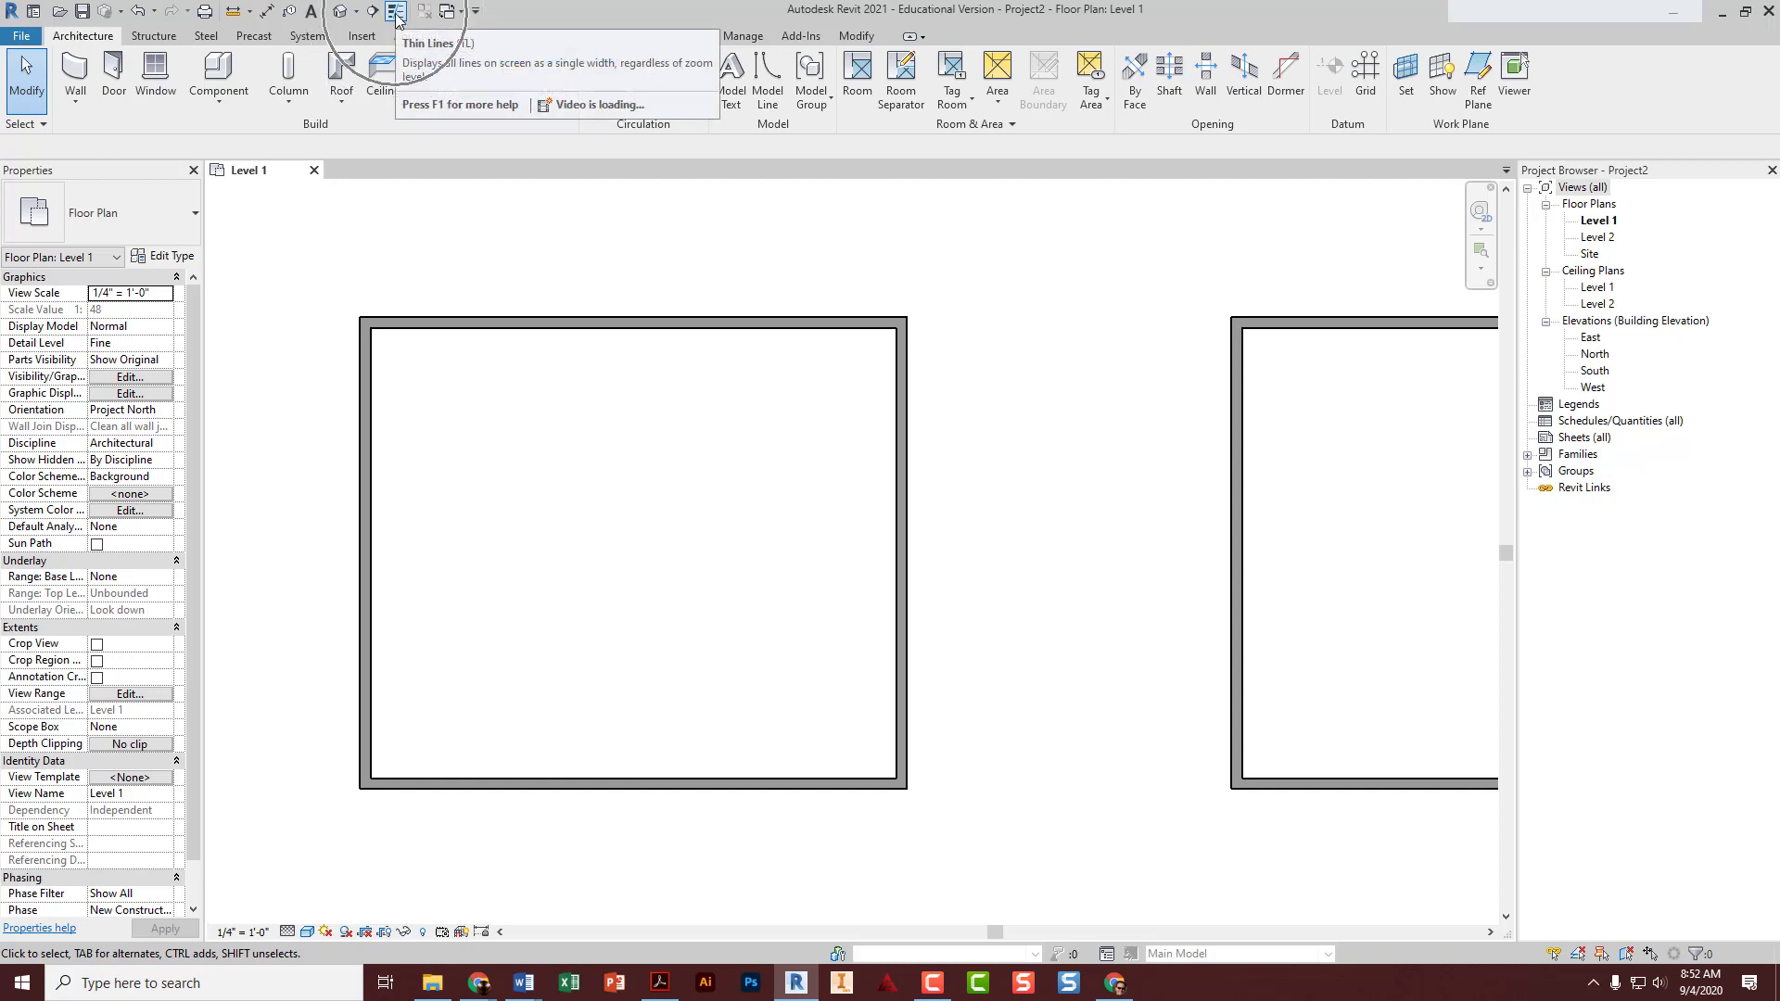
{"action": "scroll", "coordinate": [342, 332], "scroll_direction": "up", "scroll_amount": 5}
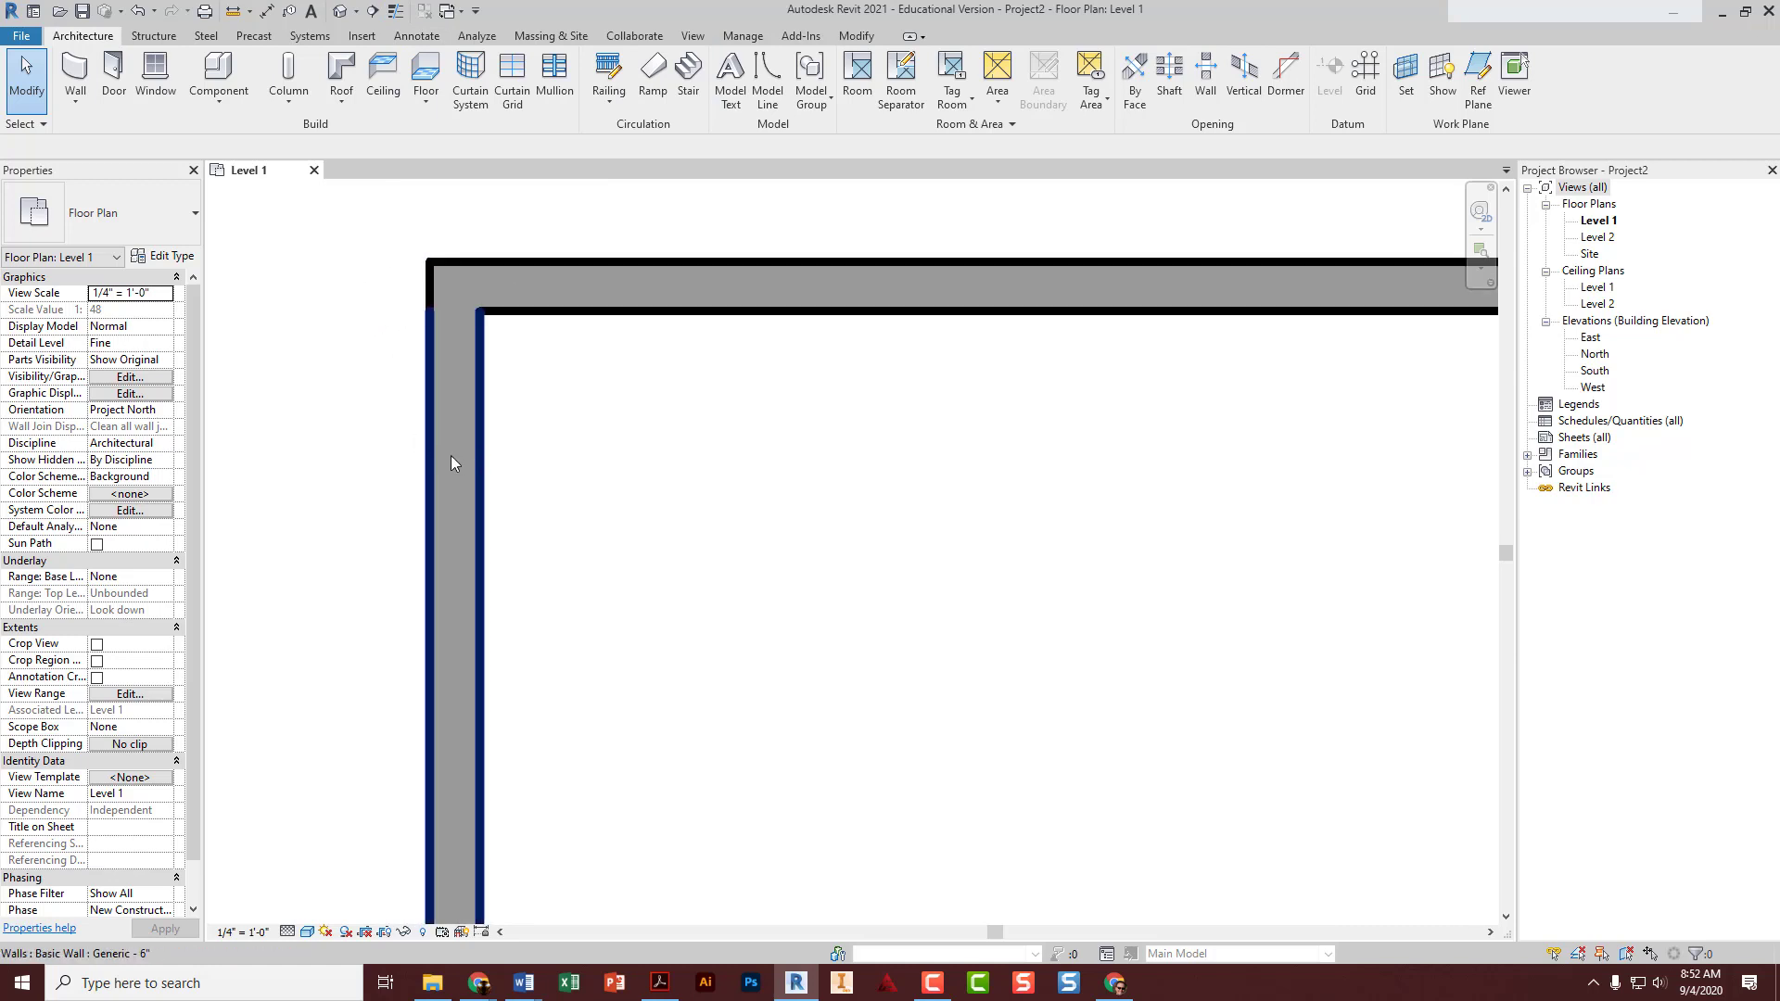
{"action": "left_click", "coordinate": [396, 11]}
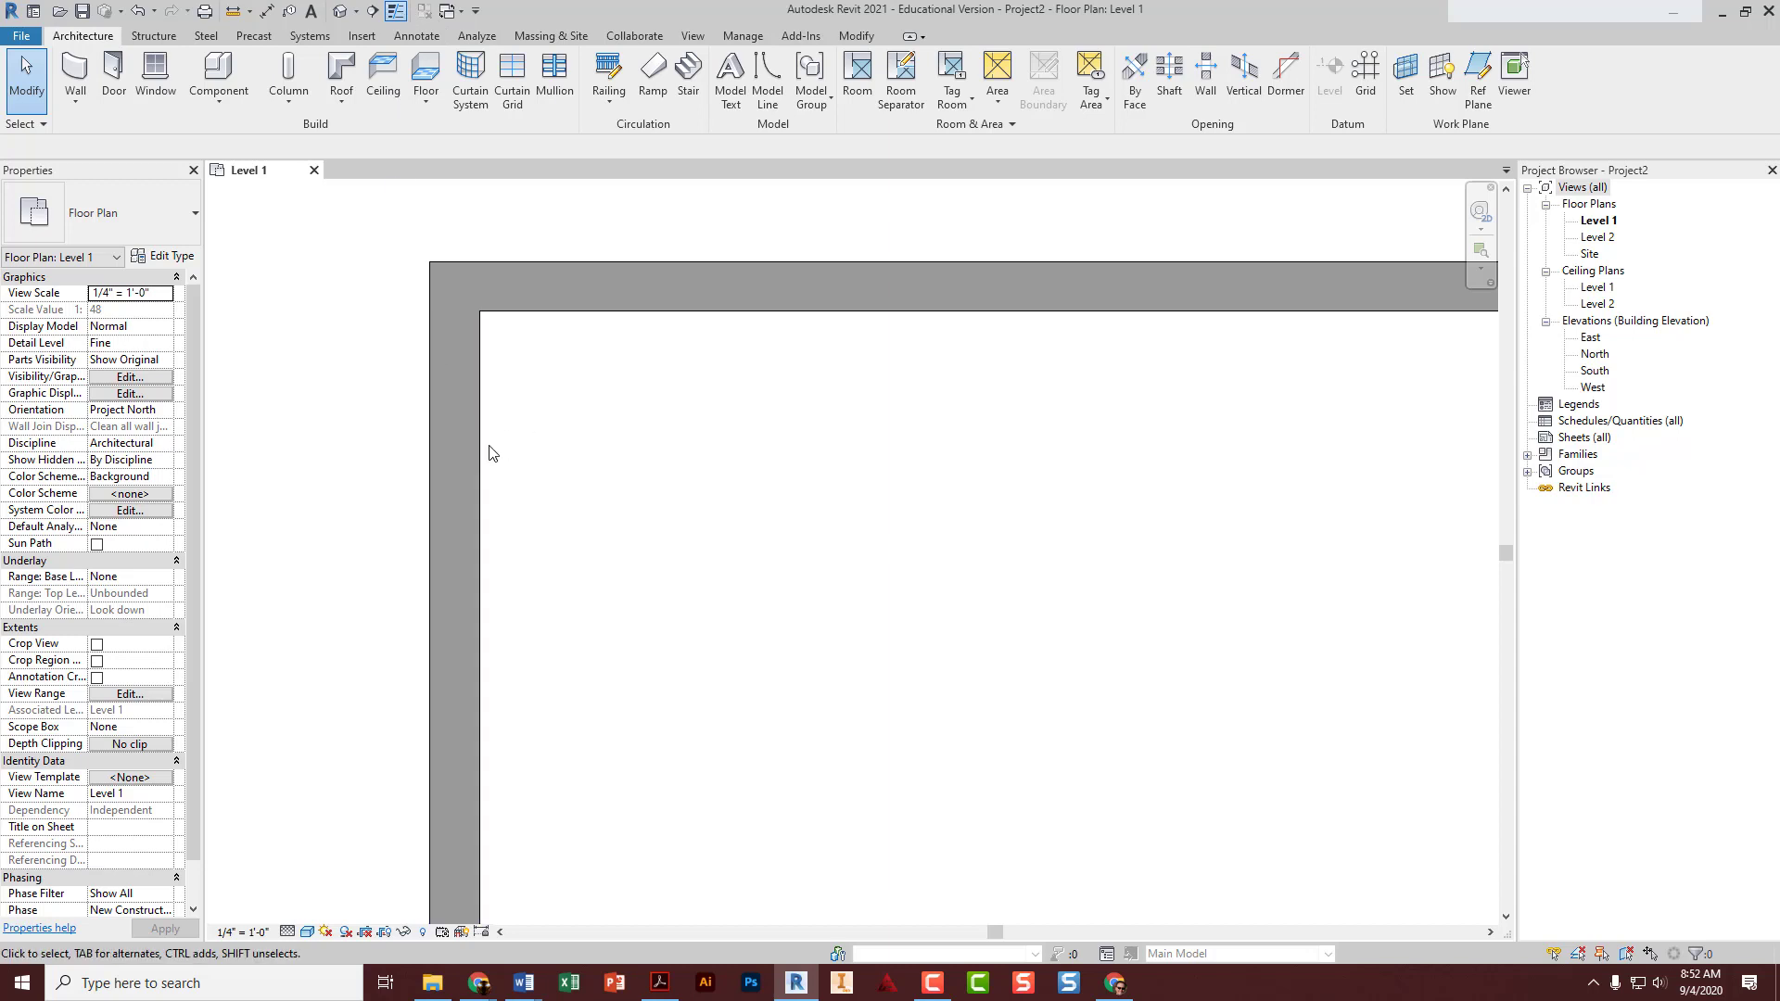
{"action": "left_click", "coordinate": [600, 522]}
{"action": "left_click", "coordinate": [598, 524]}
{"action": "scroll", "coordinate": [544, 508], "scroll_direction": "down", "scroll_amount": 2}
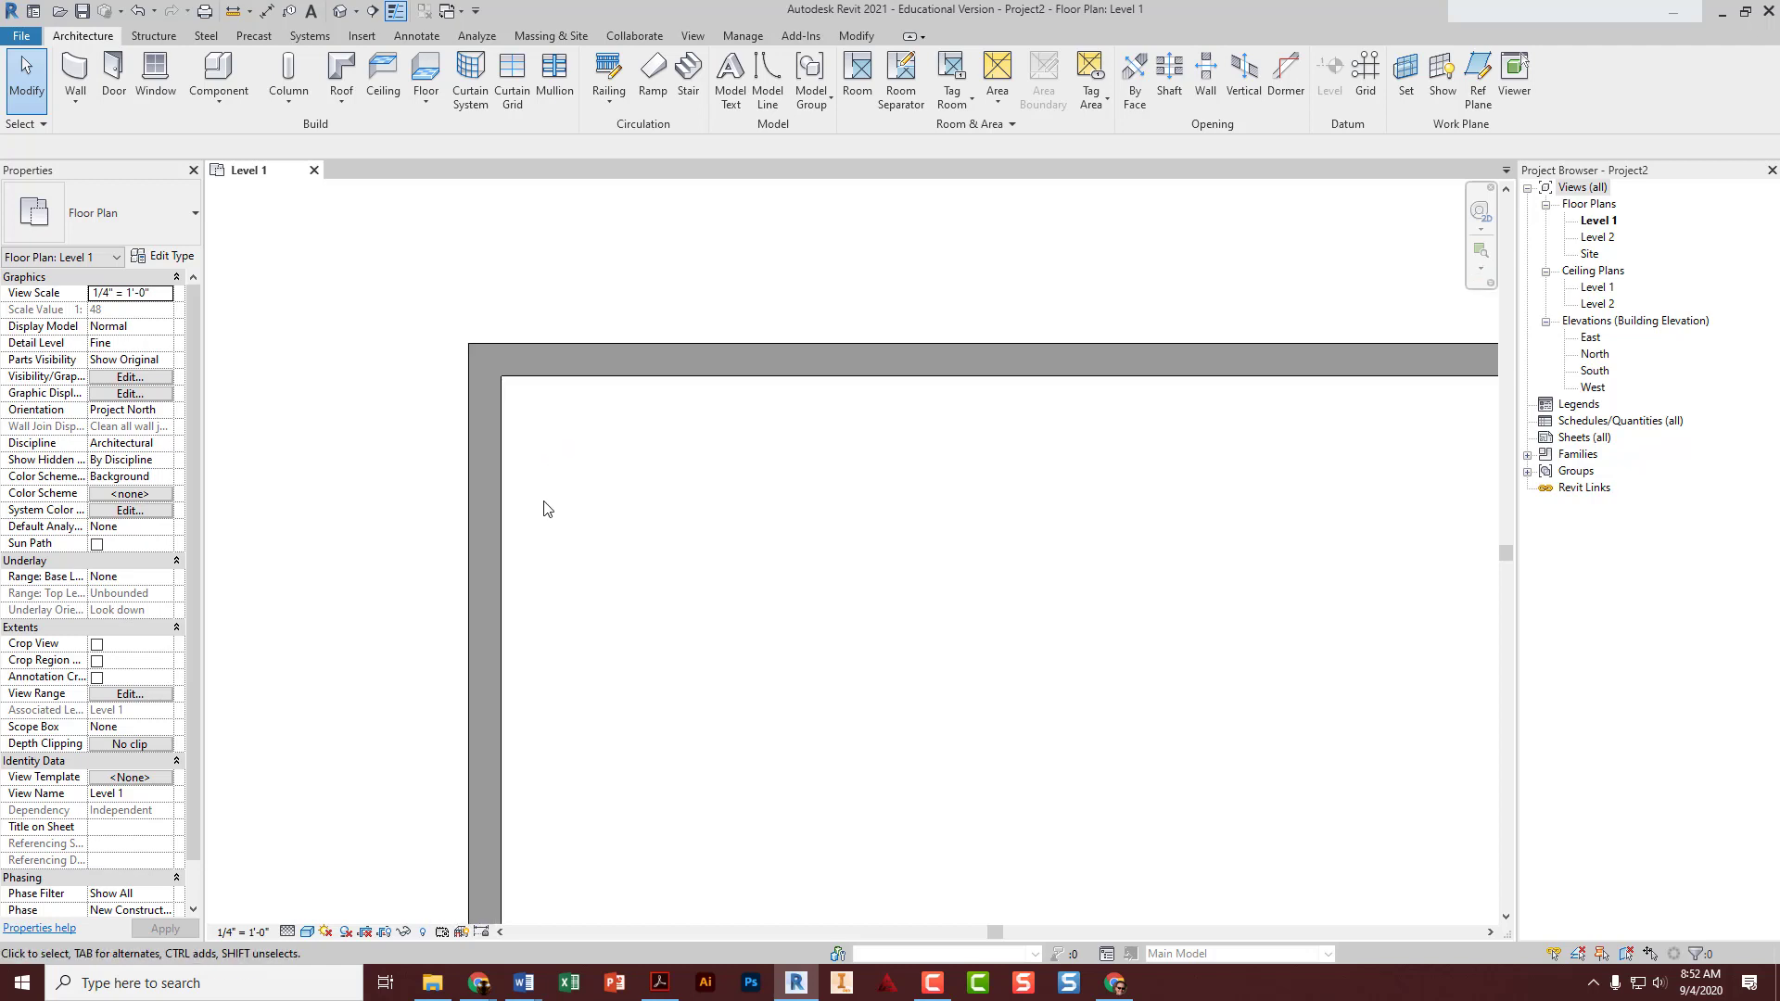
{"action": "scroll", "coordinate": [547, 503], "scroll_direction": "down", "scroll_amount": 4}
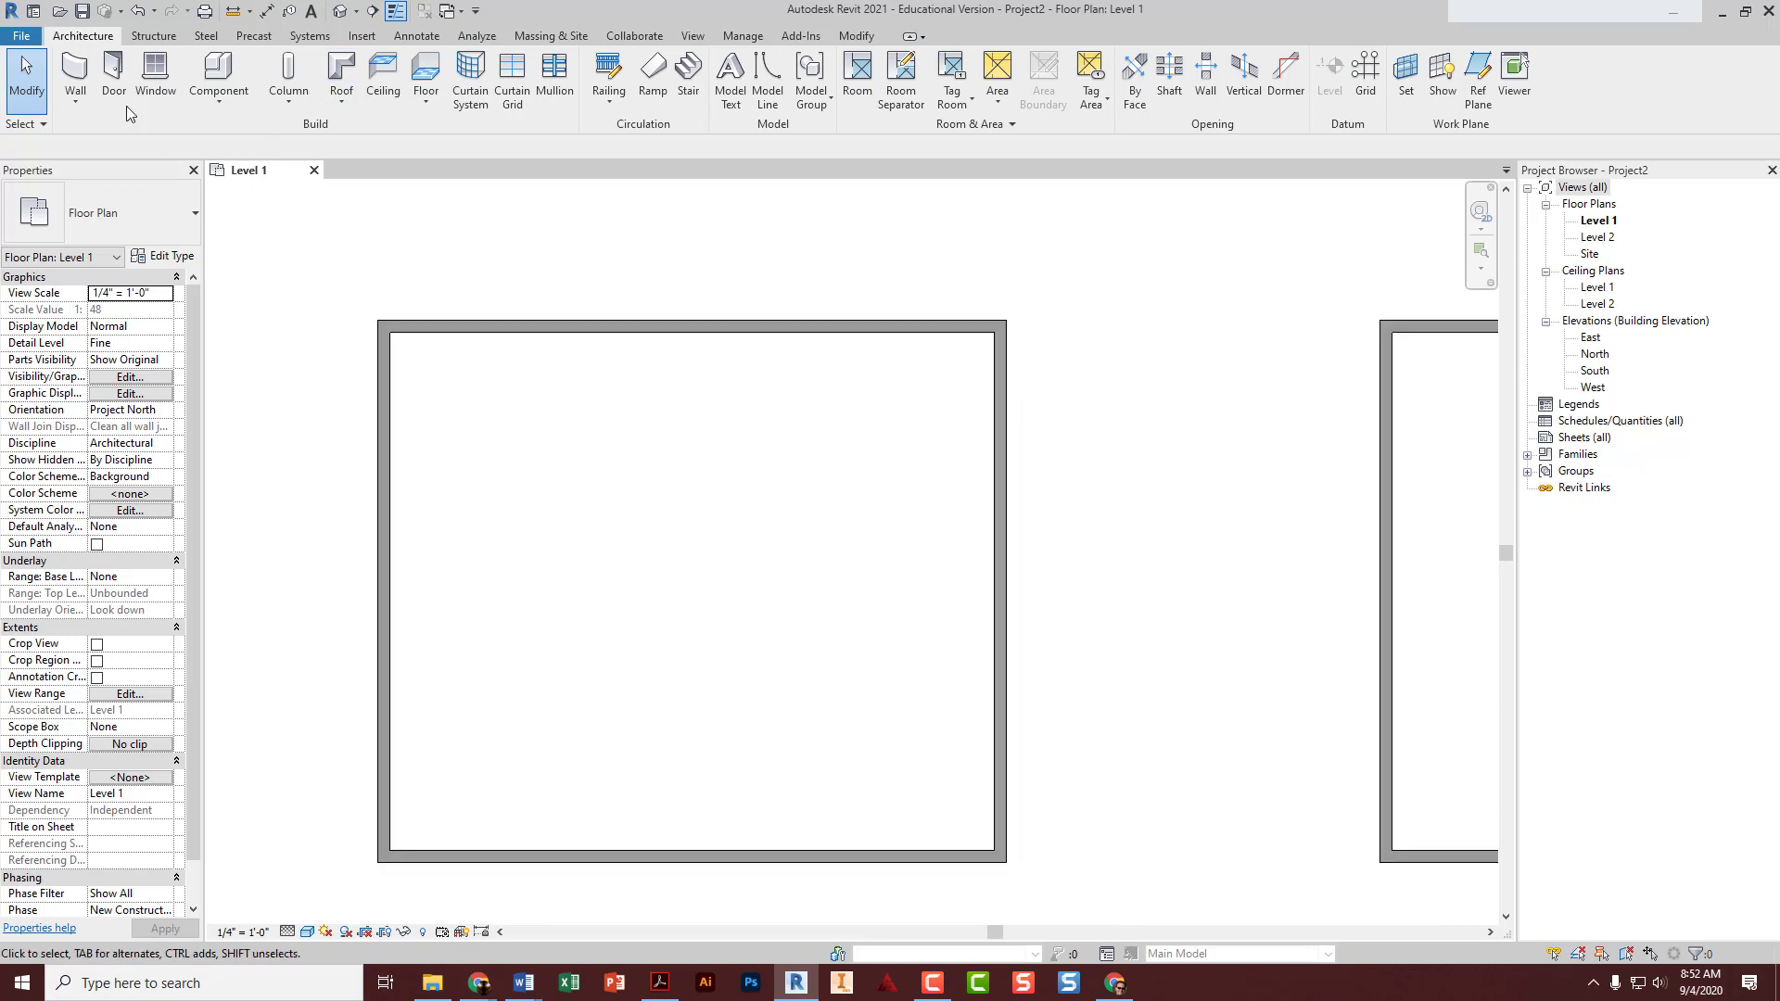
{"action": "left_click", "coordinate": [417, 36]}
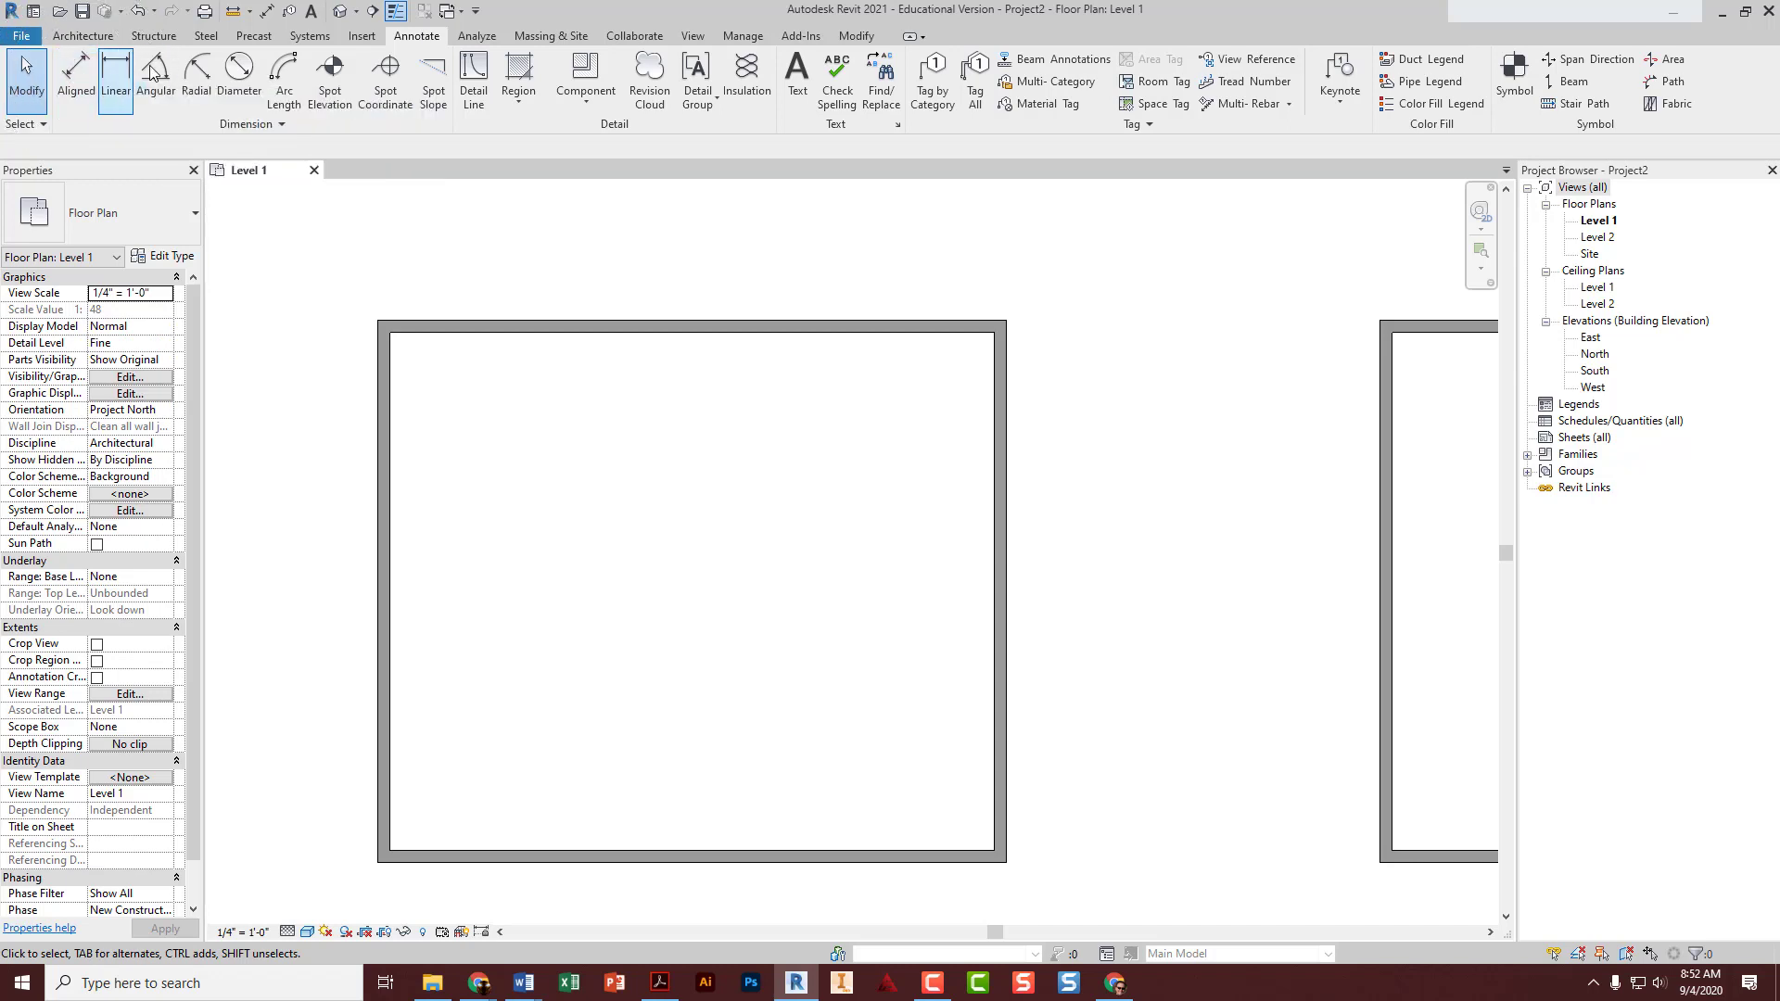
- Add an aligned 25' - 0" dimension between the left and right wall centerlines, above the top wall
{"action": "left_click", "coordinate": [76, 69]}
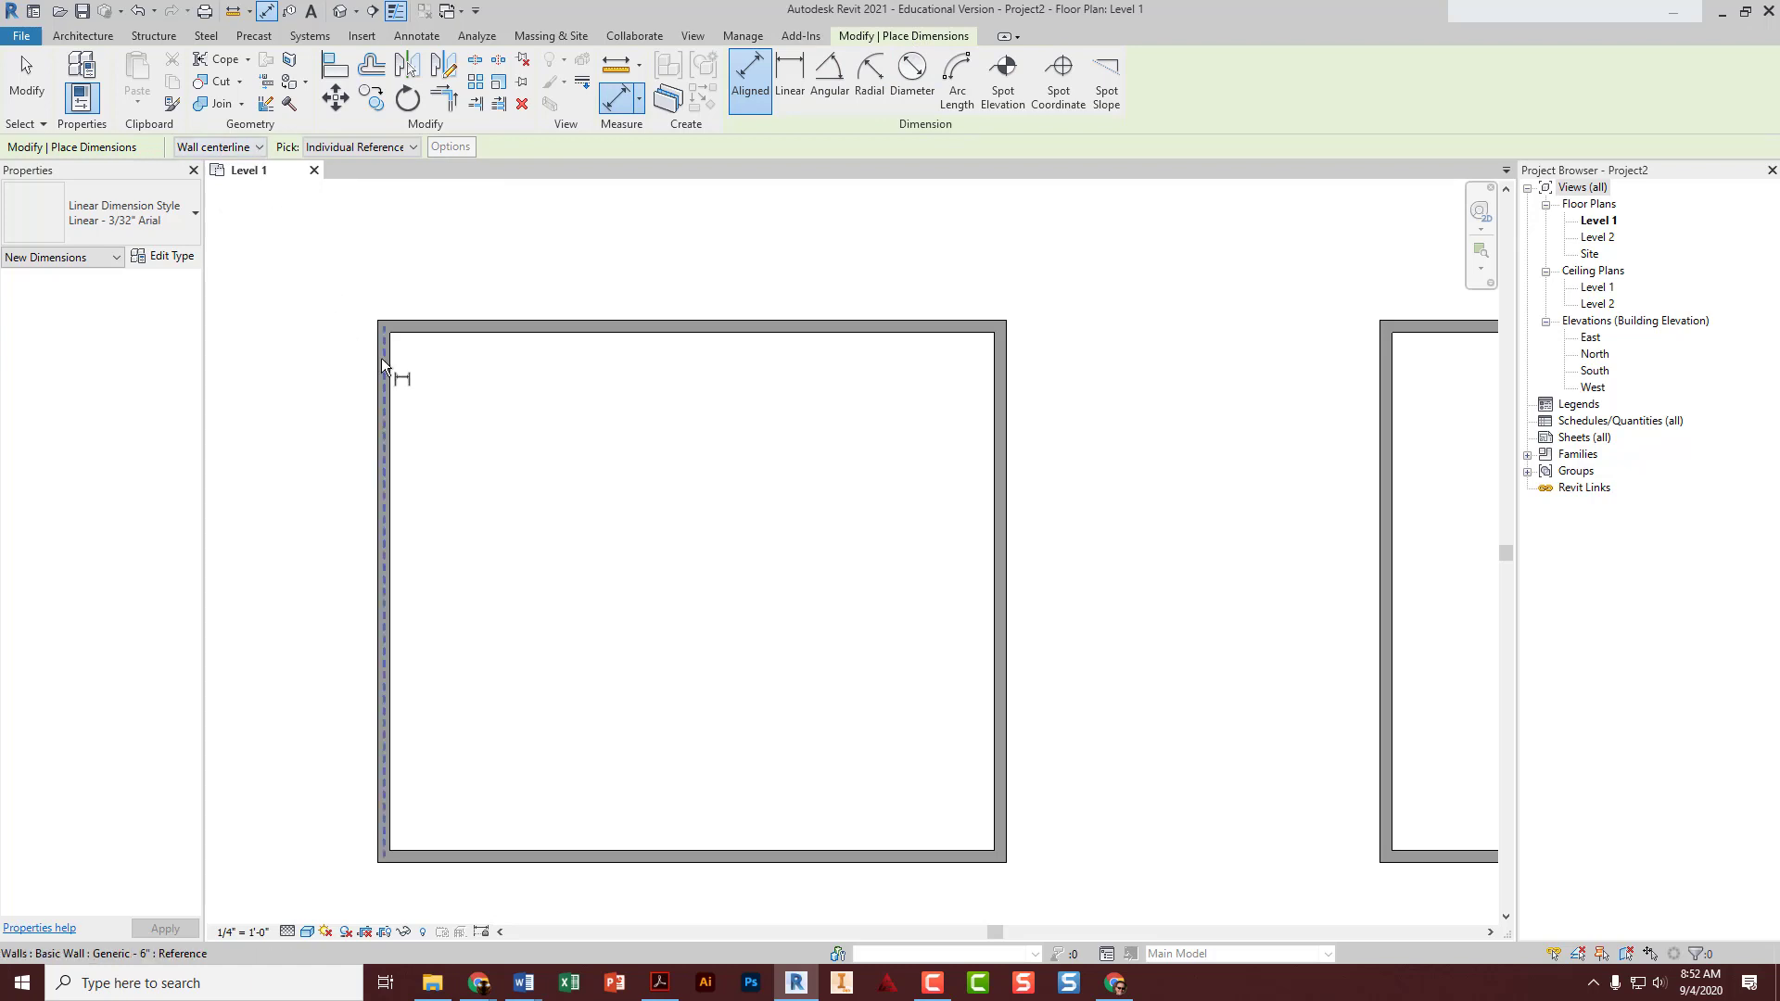
{"action": "scroll", "coordinate": [374, 388], "scroll_direction": "up", "scroll_amount": 2}
{"action": "scroll", "coordinate": [375, 386], "scroll_direction": "up", "scroll_amount": 2}
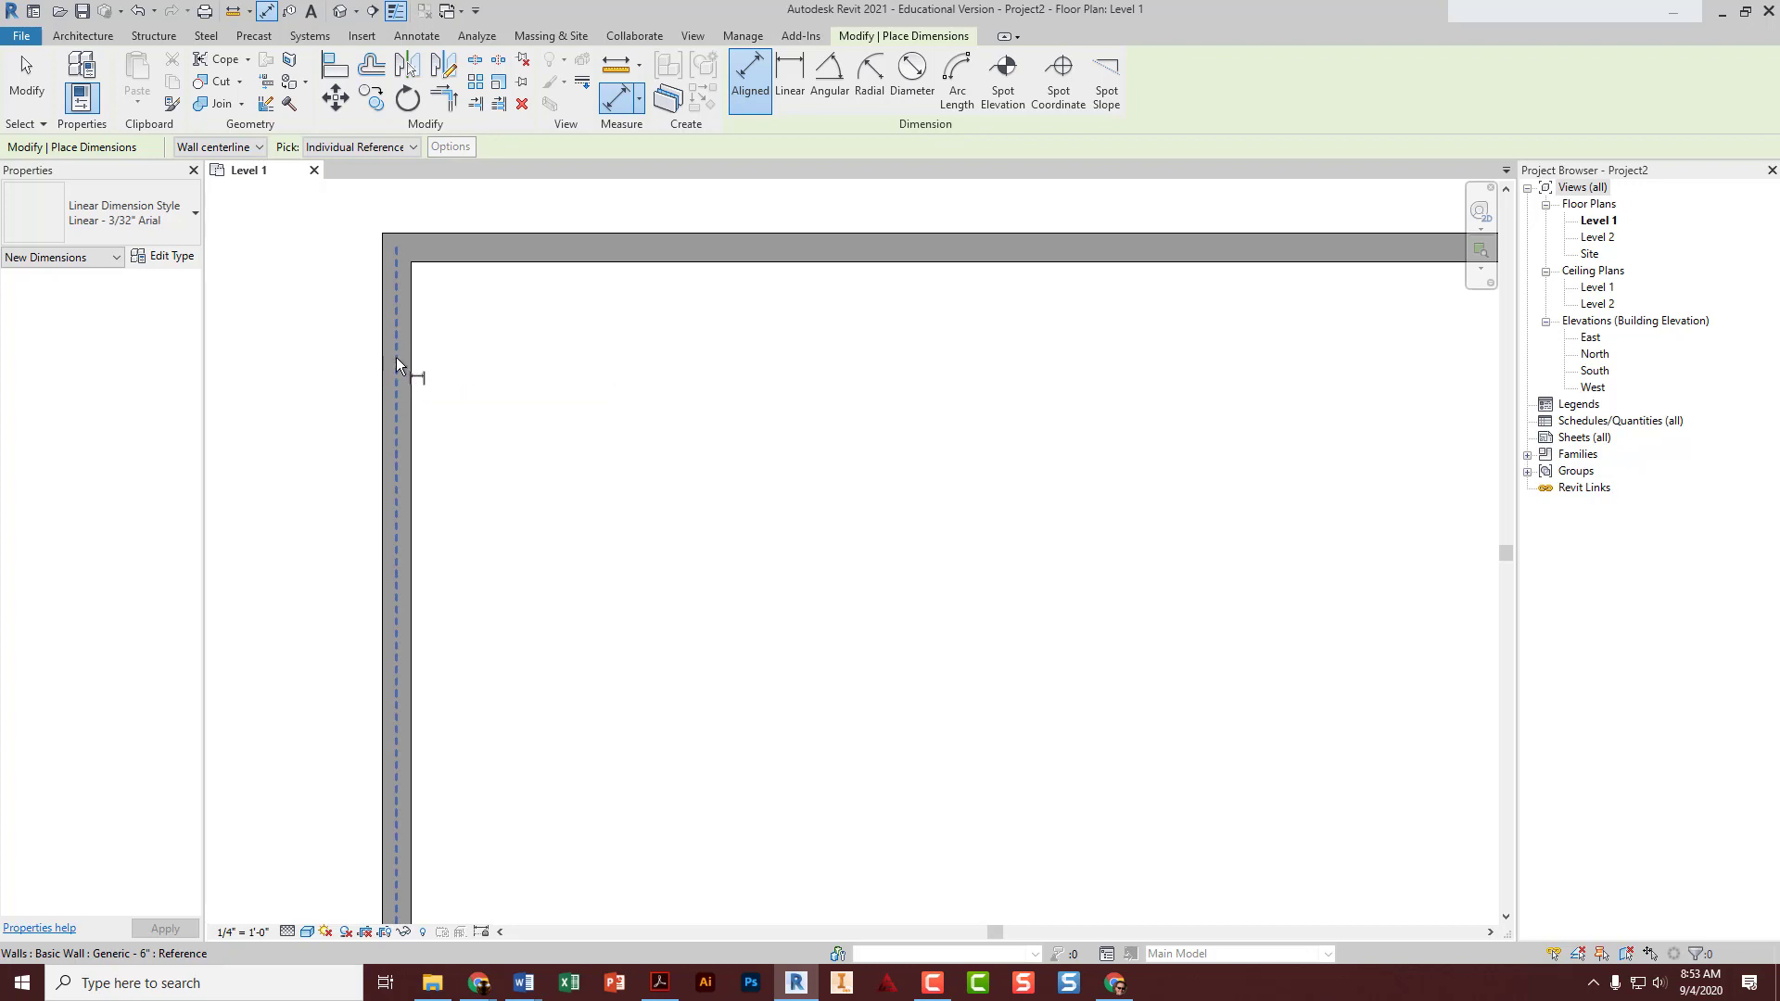
{"action": "scroll", "coordinate": [397, 358], "scroll_direction": "down", "scroll_amount": 1}
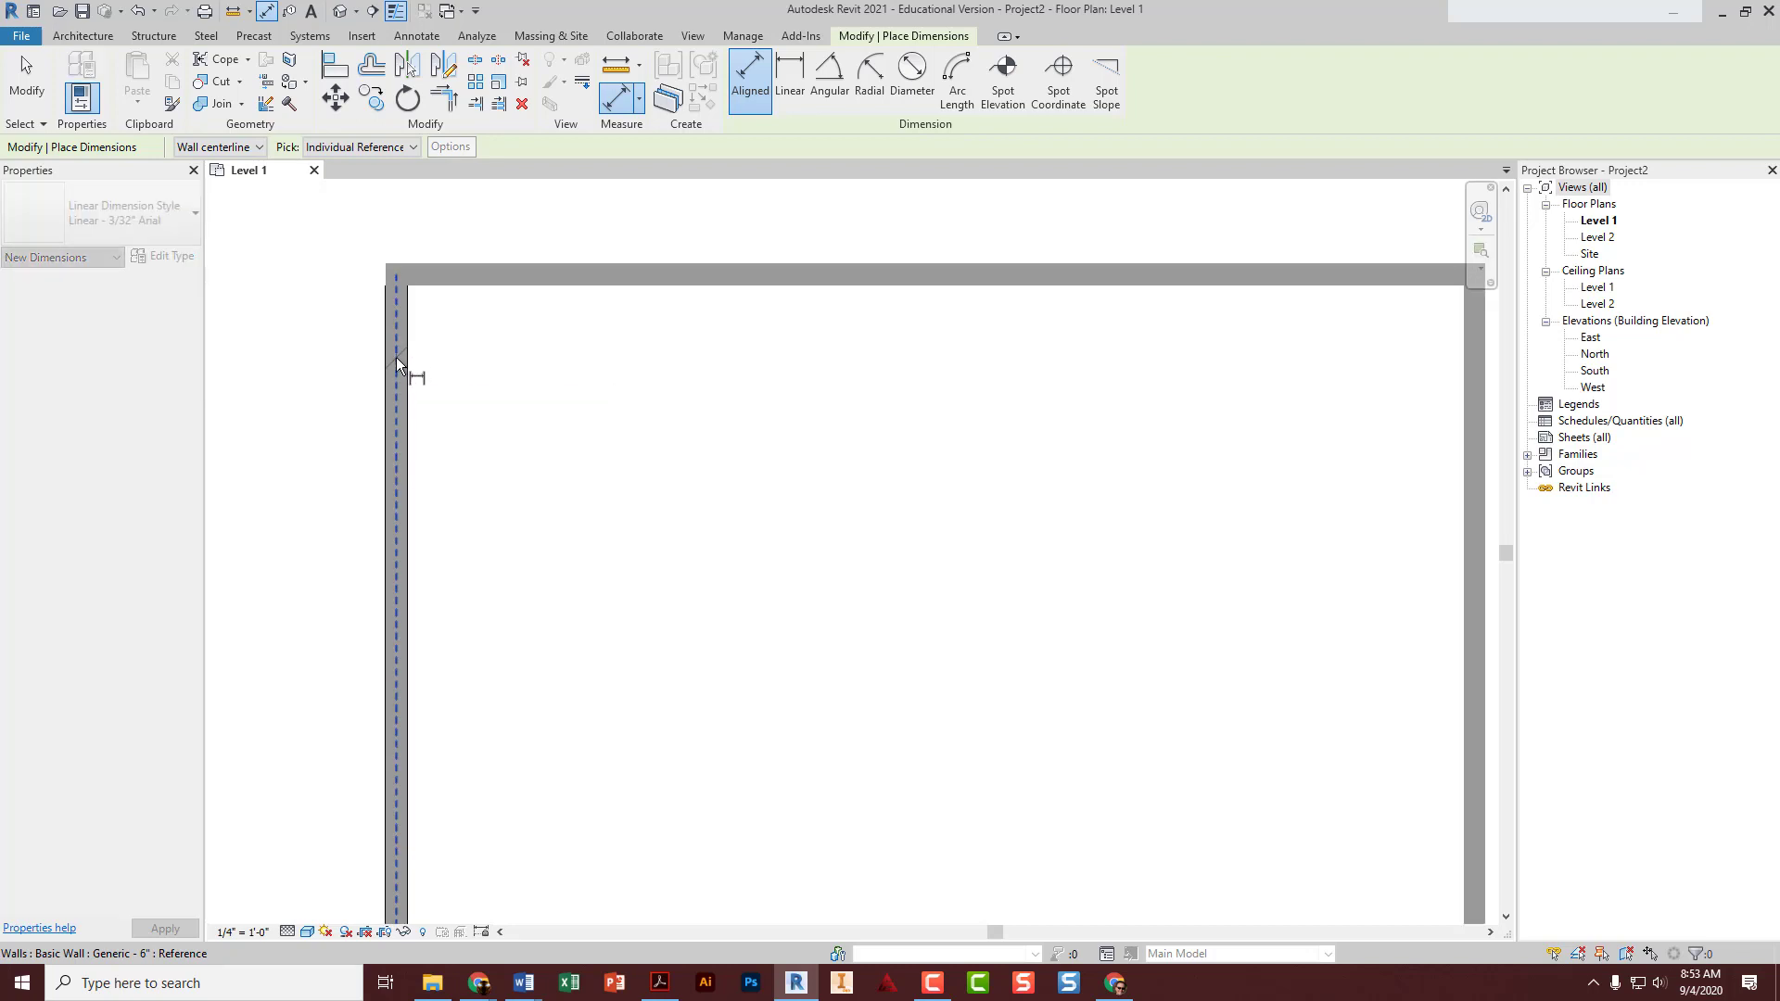
{"action": "left_click", "coordinate": [397, 358]}
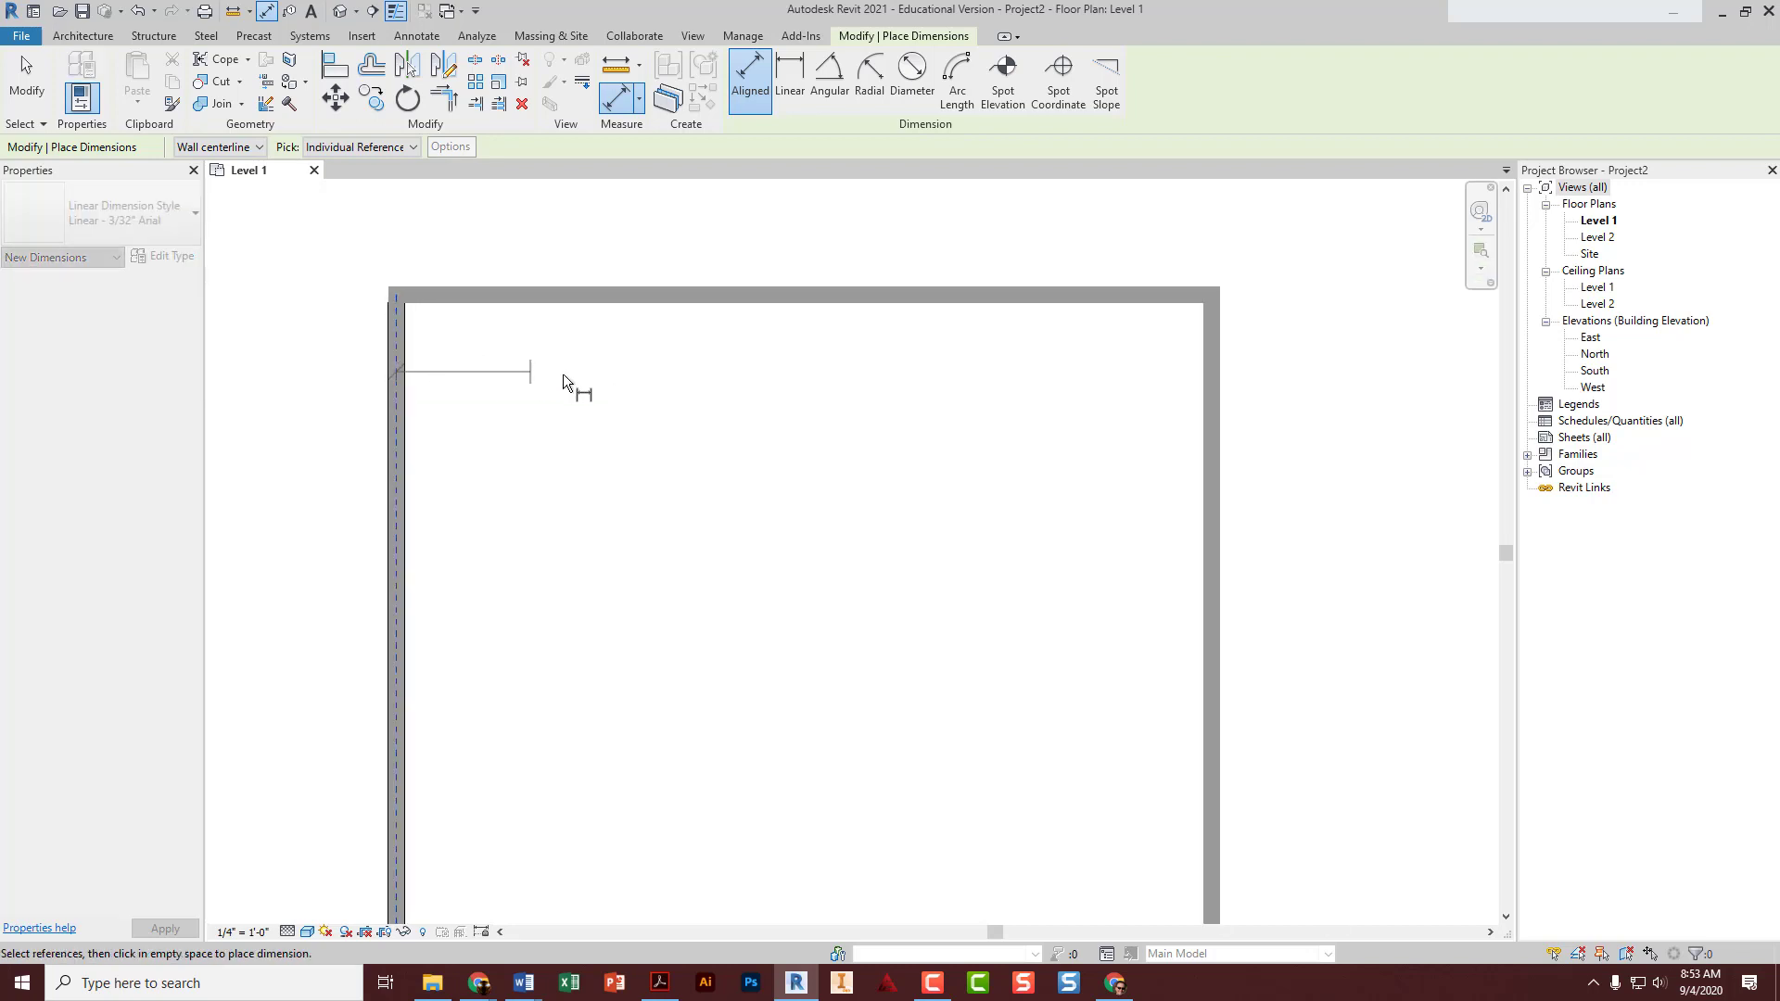
{"action": "left_click", "coordinate": [1209, 356]}
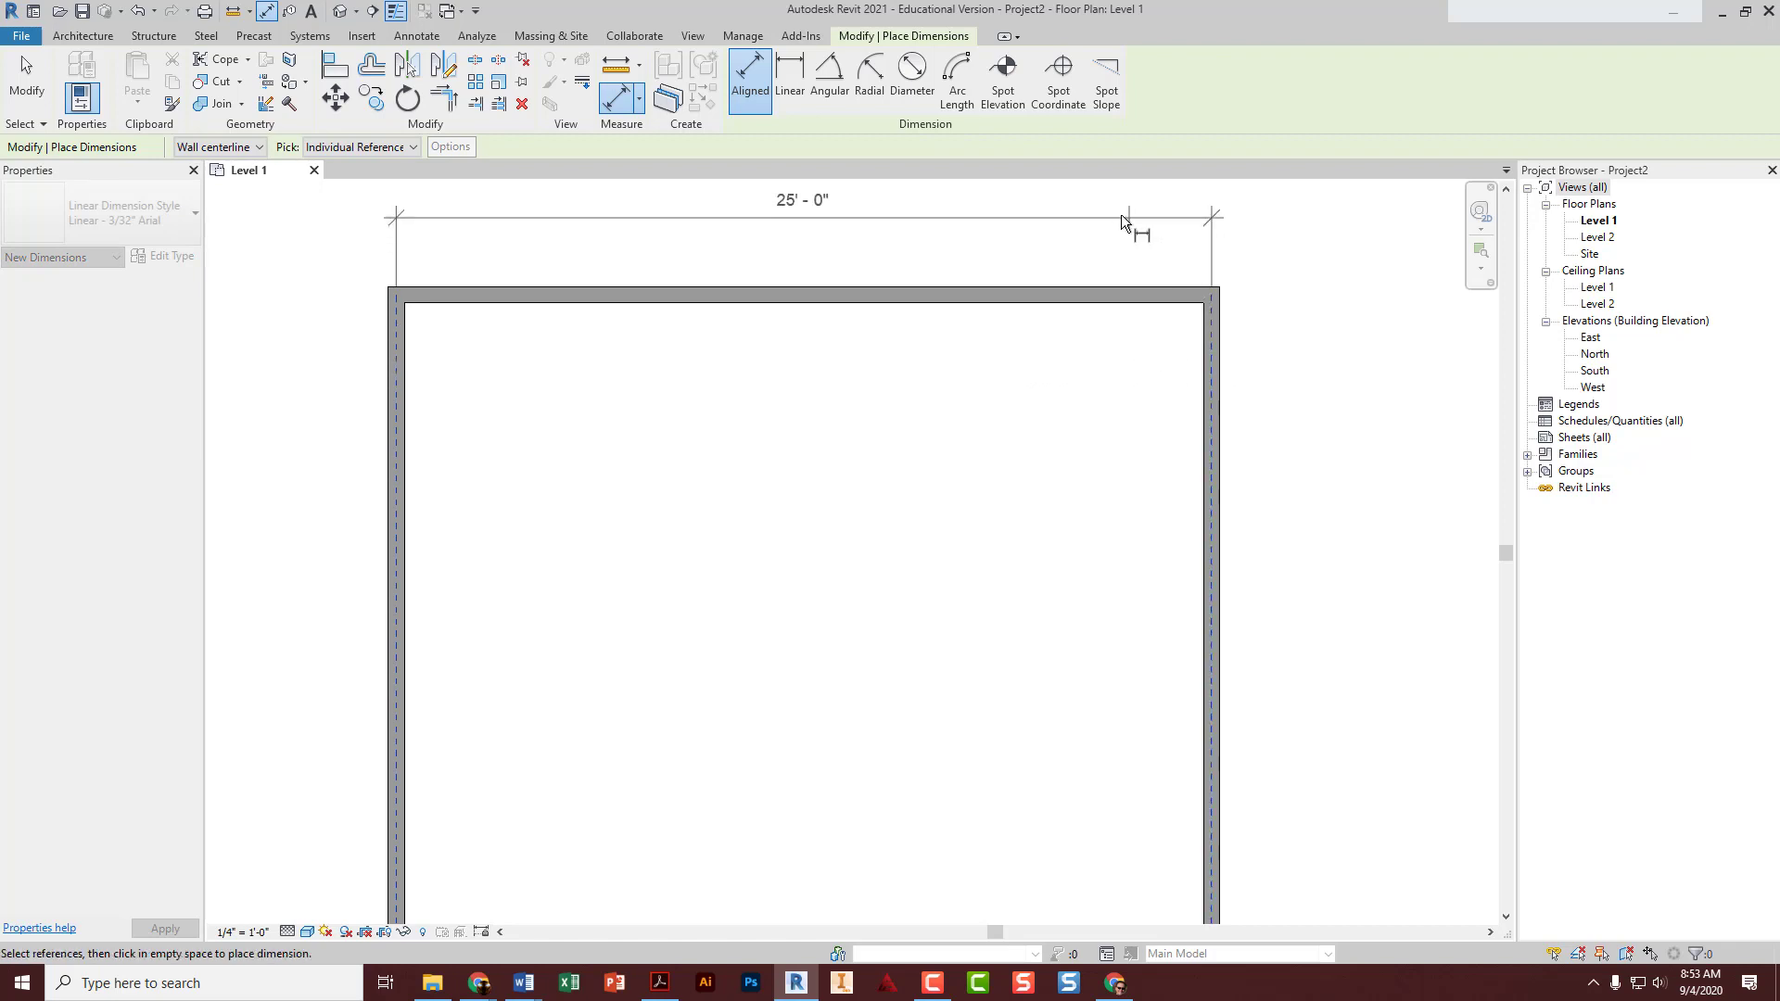
{"action": "left_click", "coordinate": [981, 216]}
{"action": "key", "text": "Escape"}
{"action": "key", "text": "Escape"}
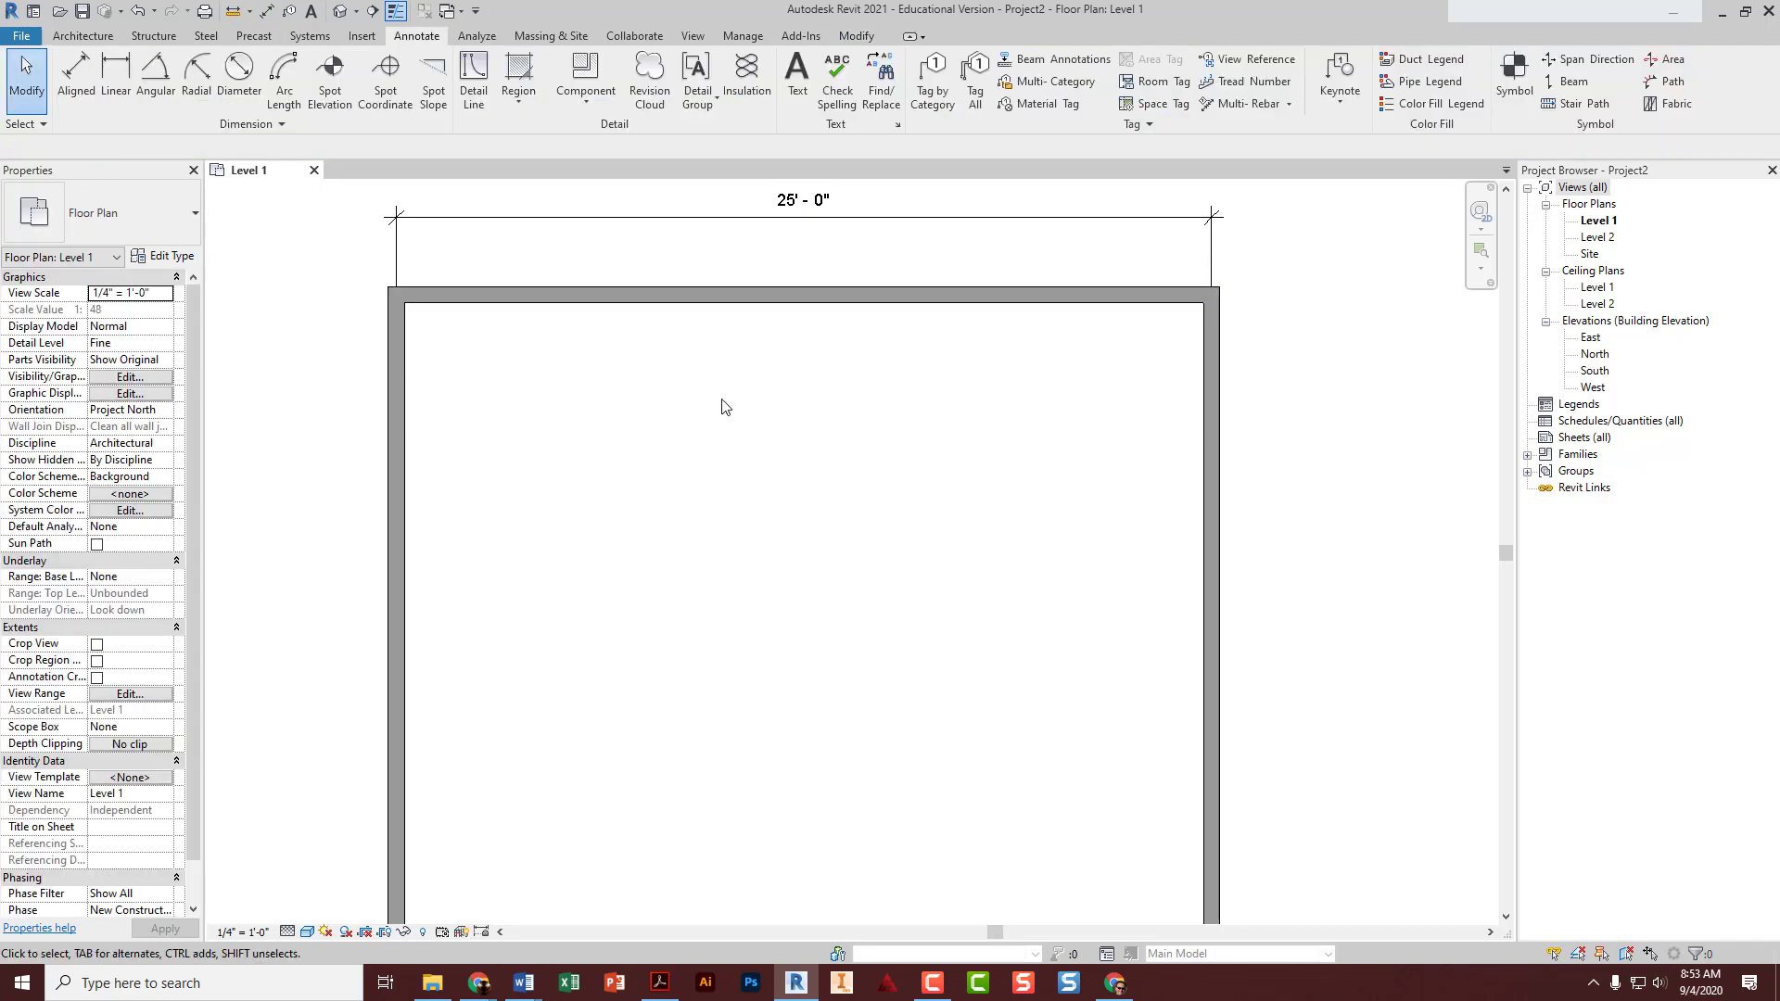
{"action": "middle_click_drag", "start_coordinate": [725, 407], "coordinate": [687, 445]}
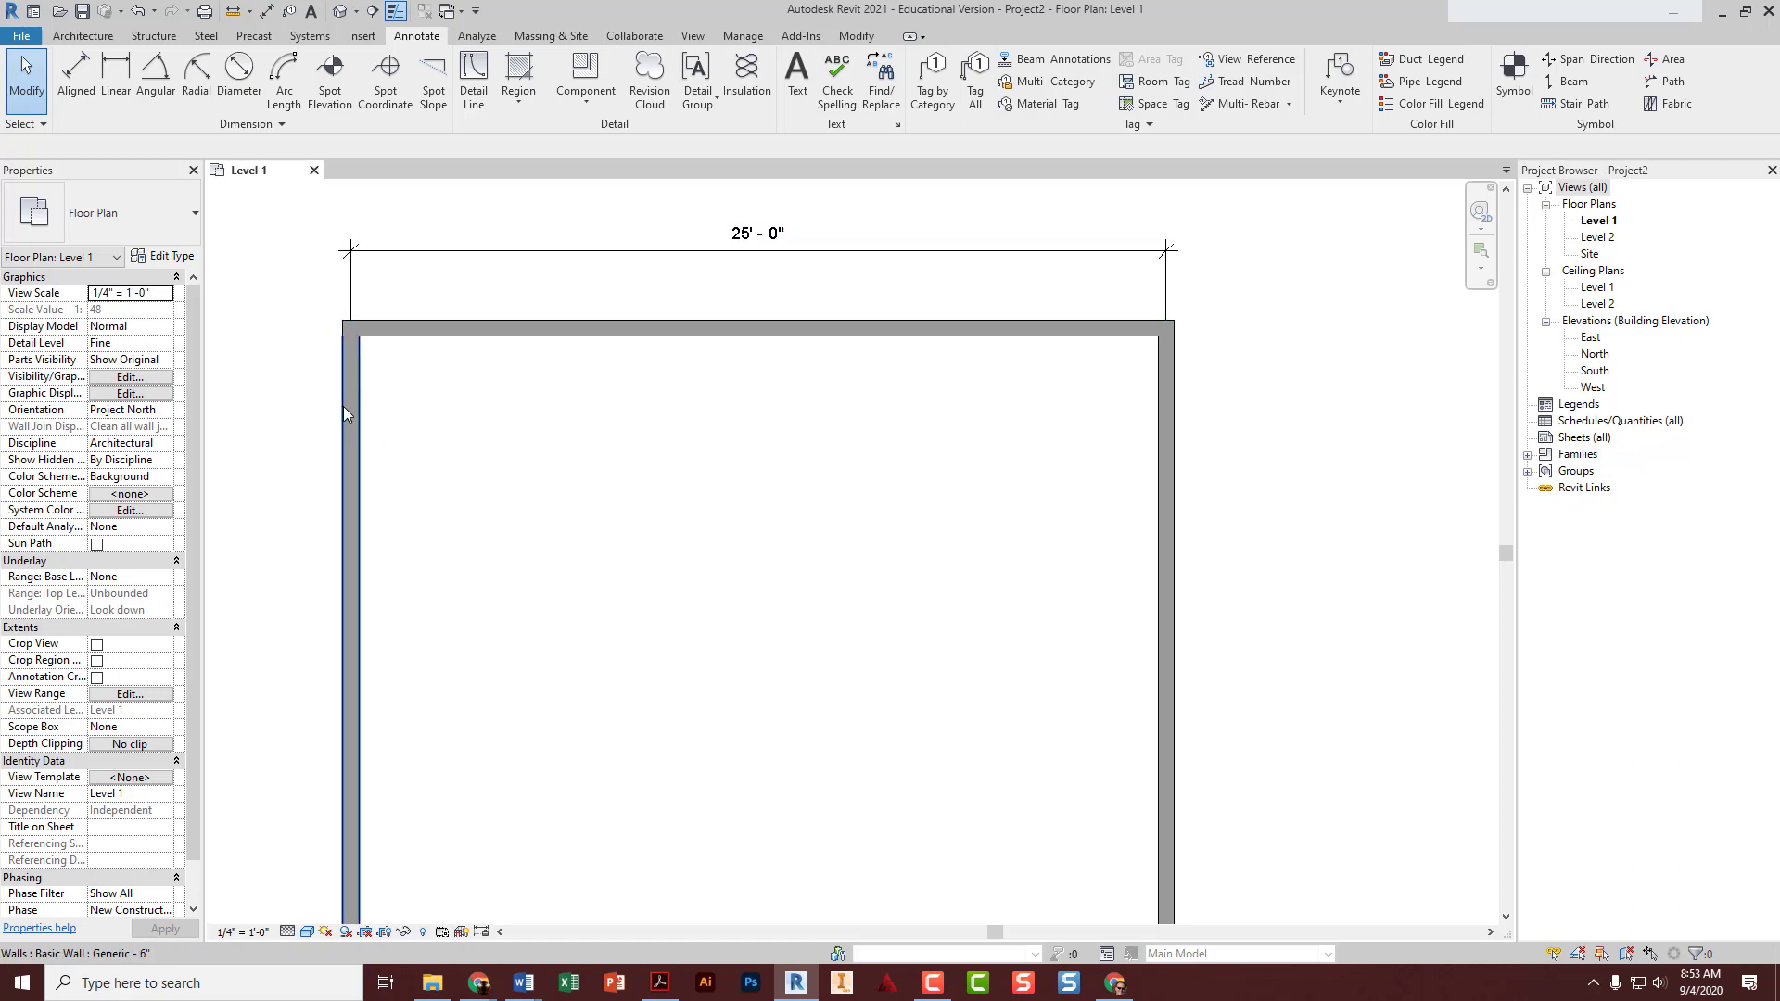
- Move the right wall inward by changing its 25' - 0" temporary dimension to 20'
{"action": "scroll", "coordinate": [343, 406], "scroll_direction": "down", "scroll_amount": 2}
{"action": "middle_click_drag", "start_coordinate": [398, 462], "coordinate": [412, 438]}
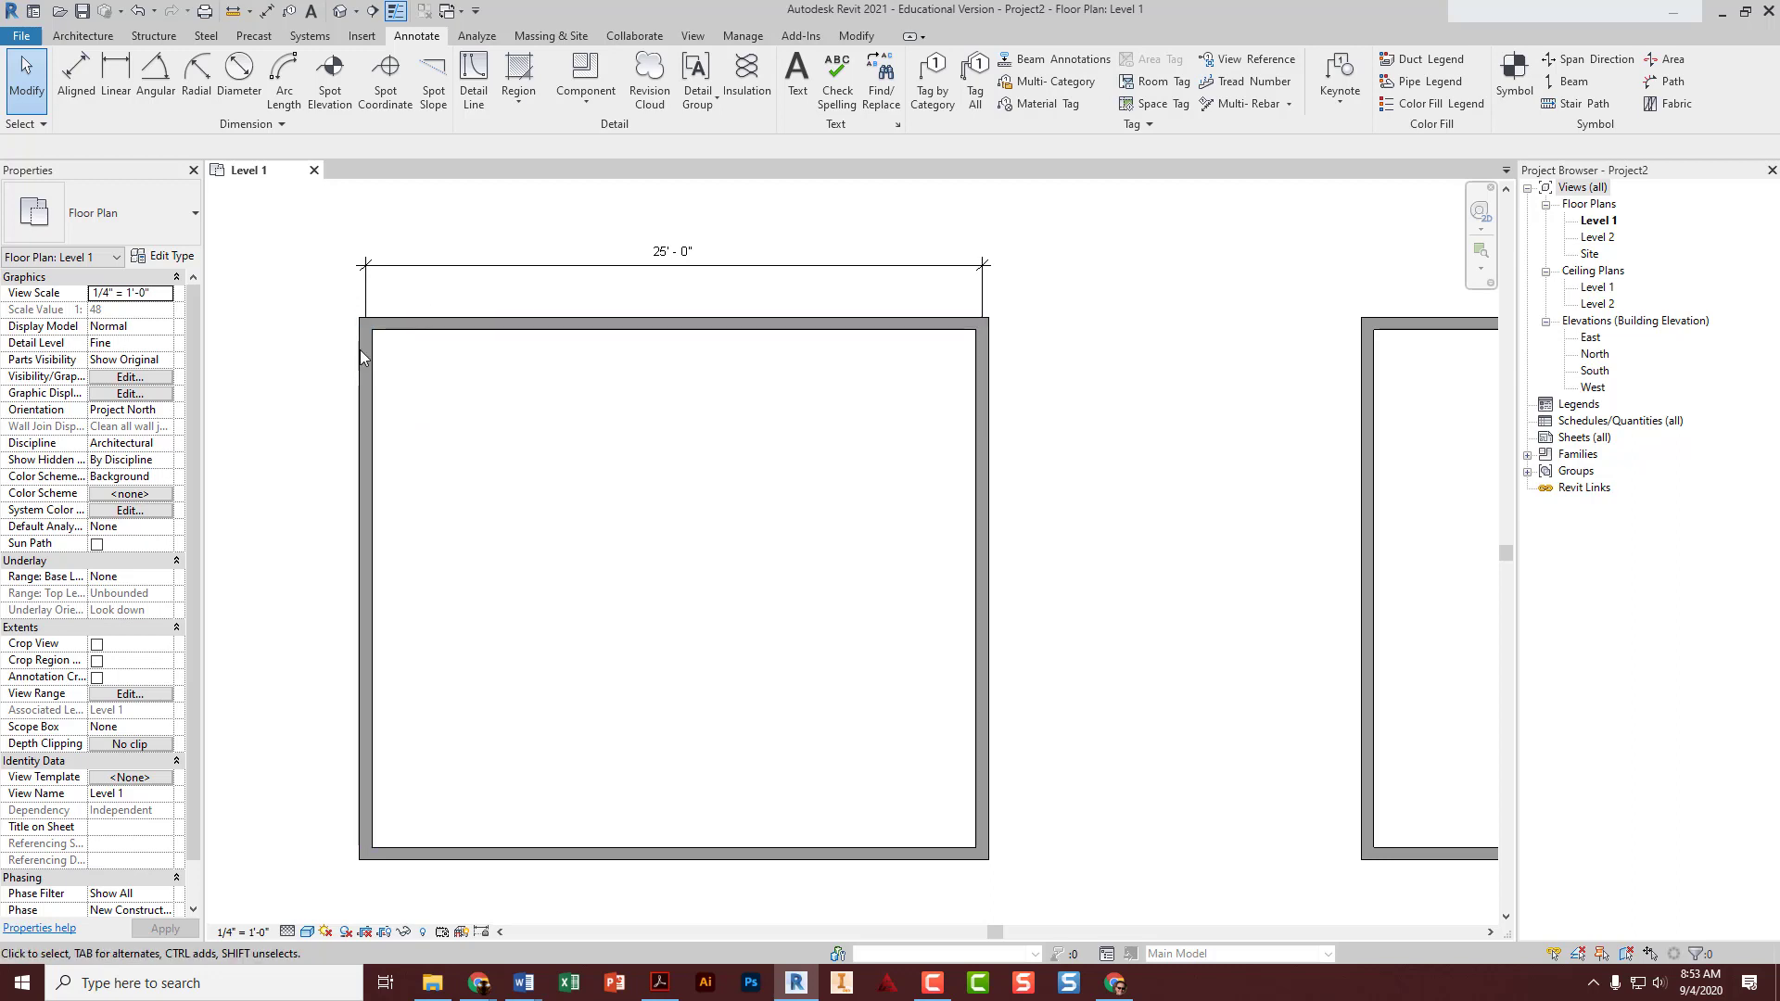
{"action": "left_click", "coordinate": [976, 472]}
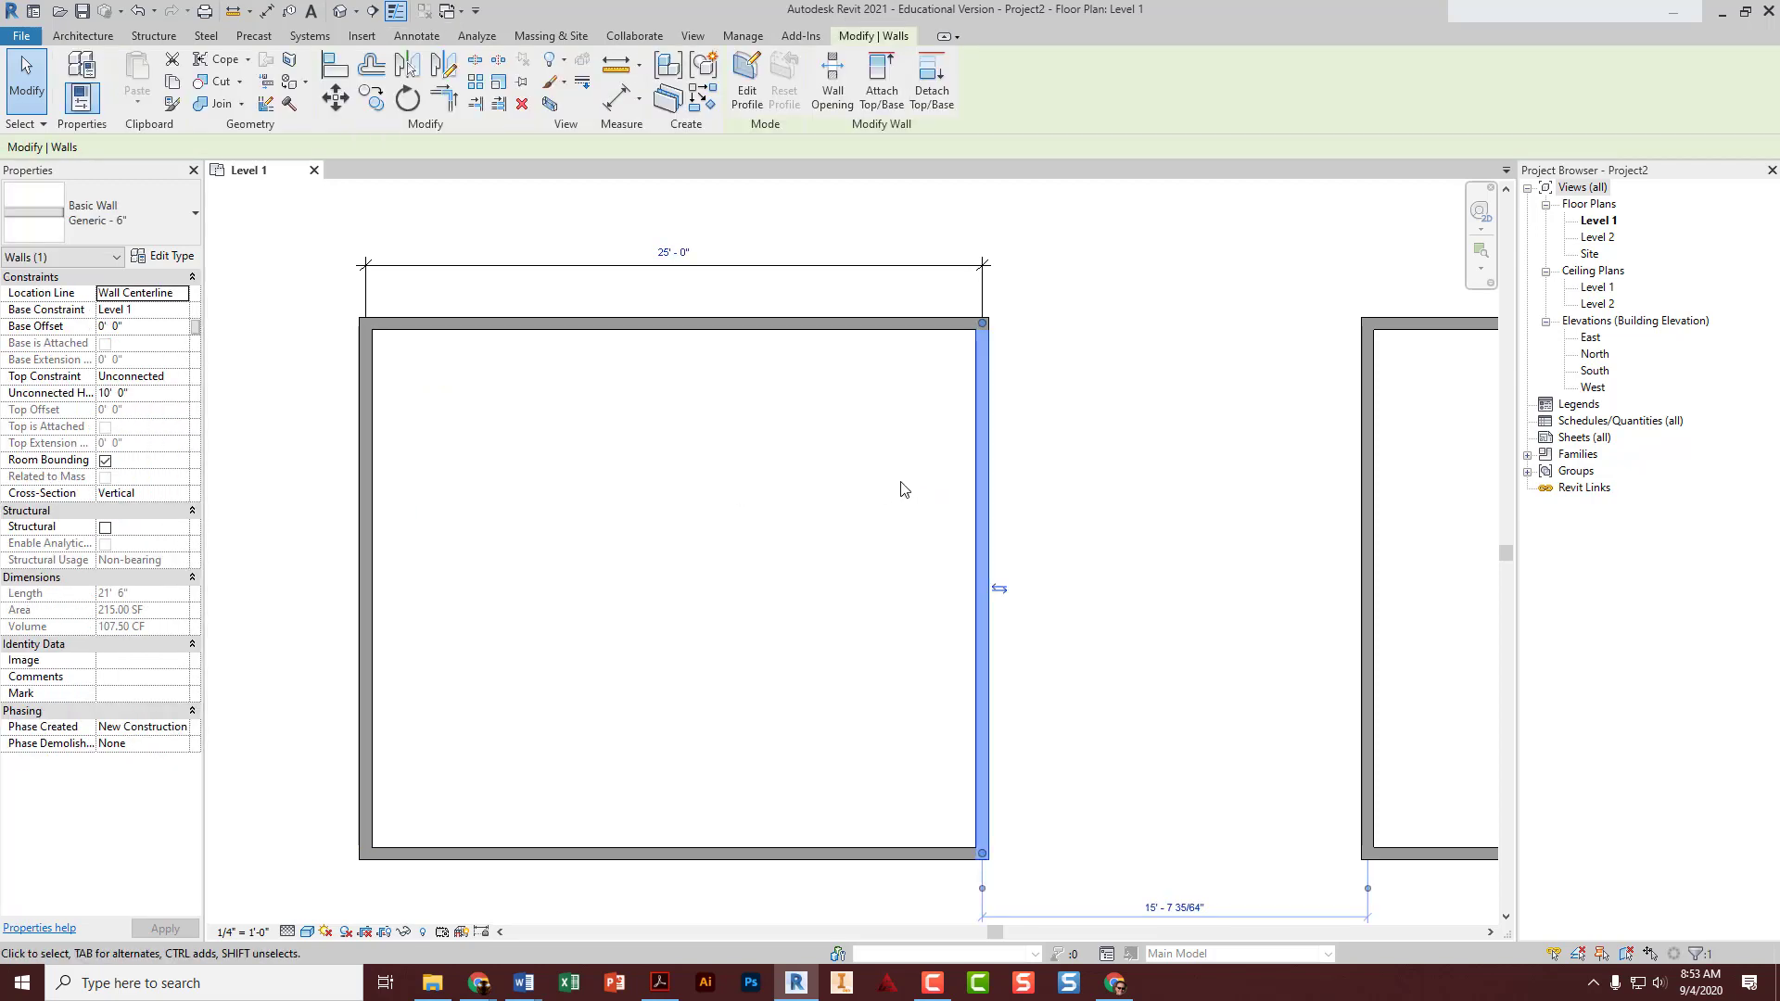
{"action": "left_click", "coordinate": [983, 481]}
{"action": "left_click", "coordinate": [673, 255]}
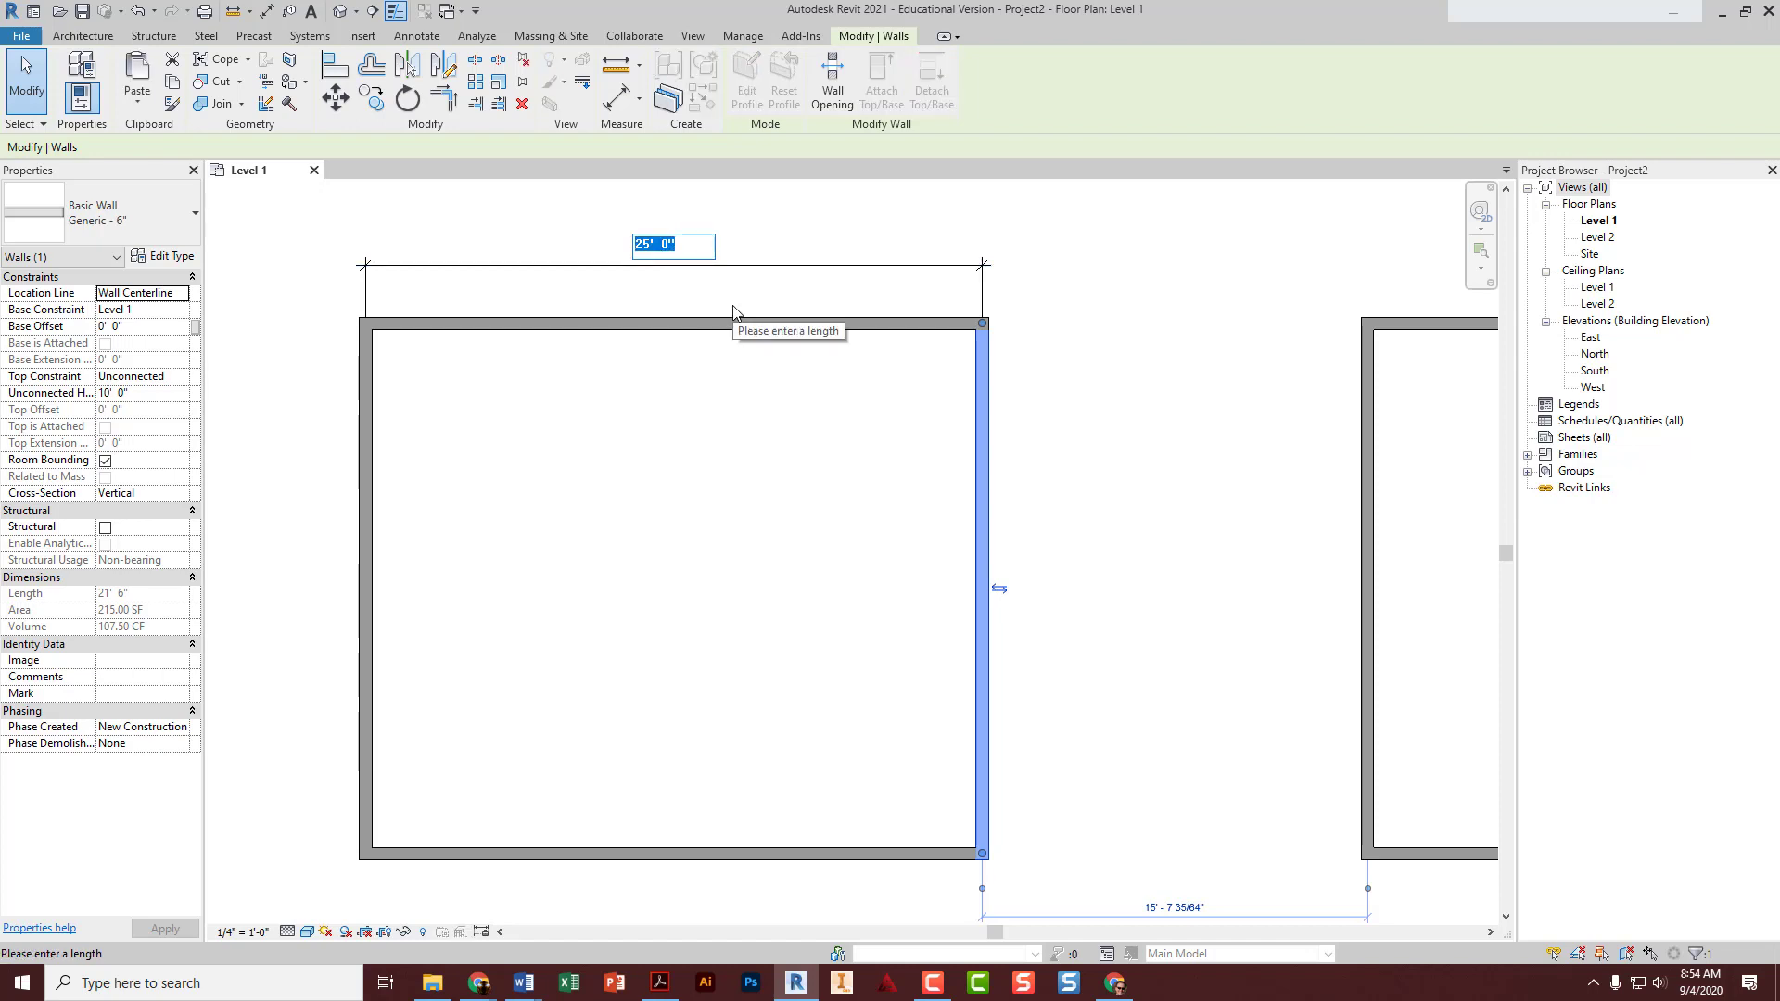
{"action": "type", "text": "20"}
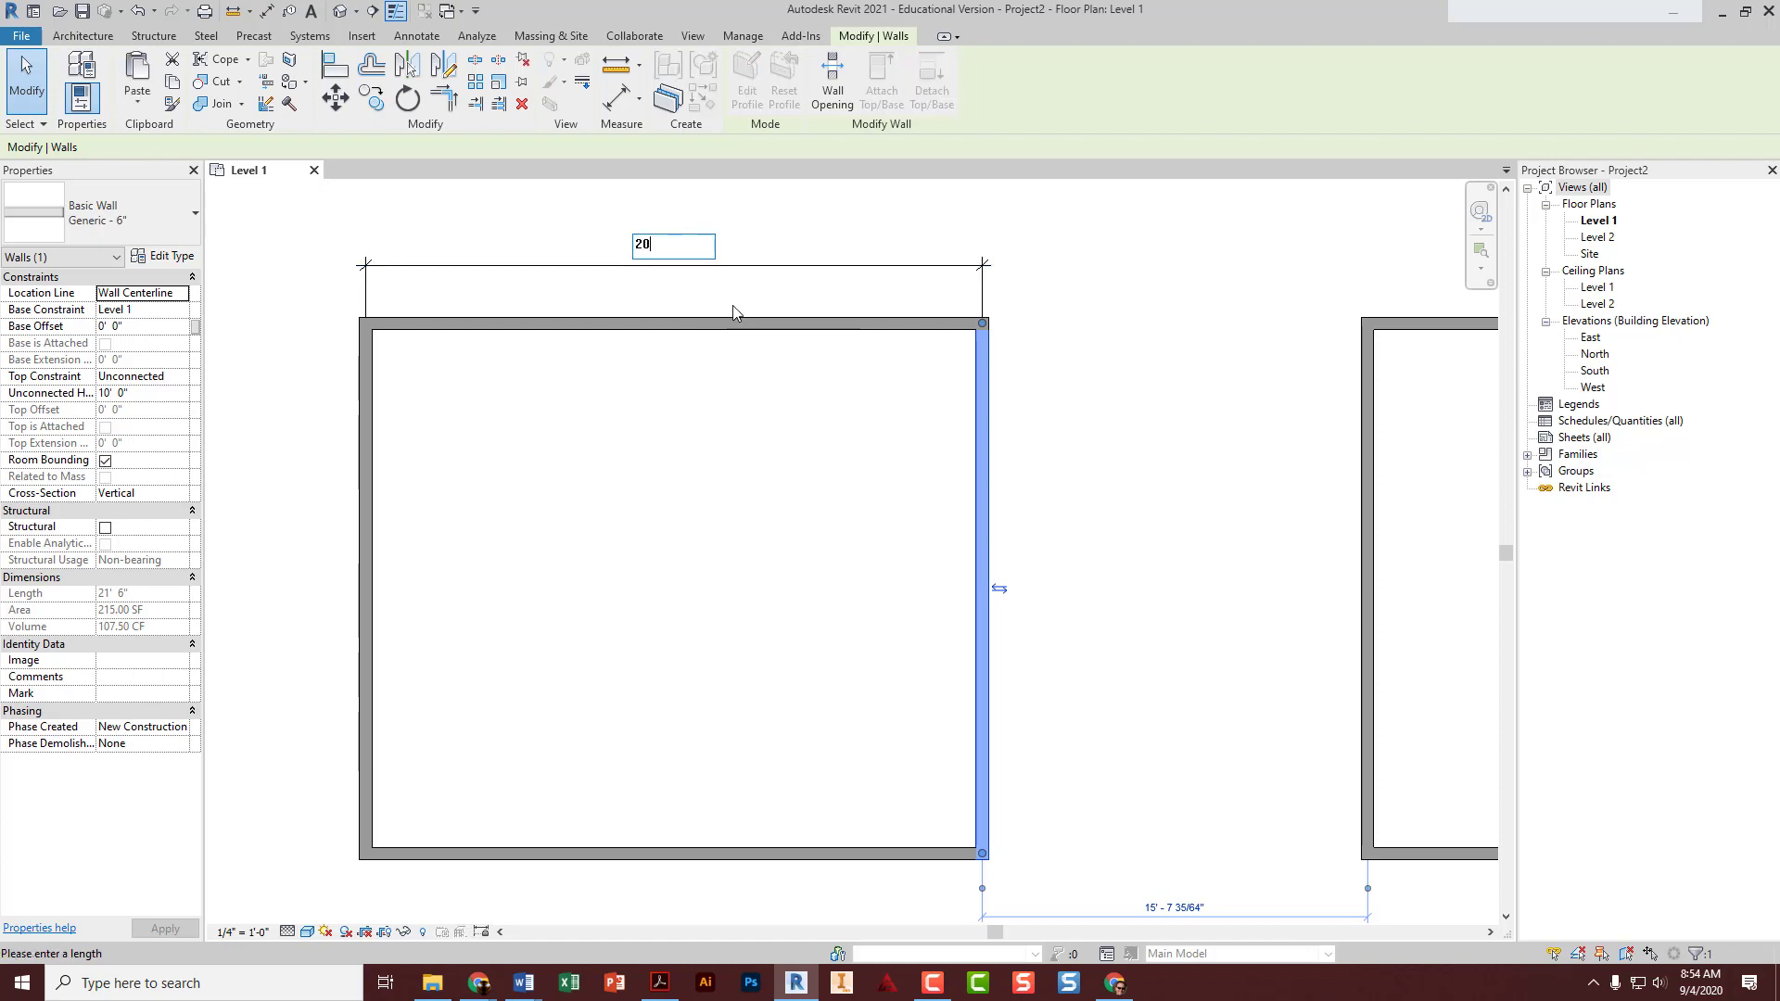
{"action": "key", "text": "Return"}
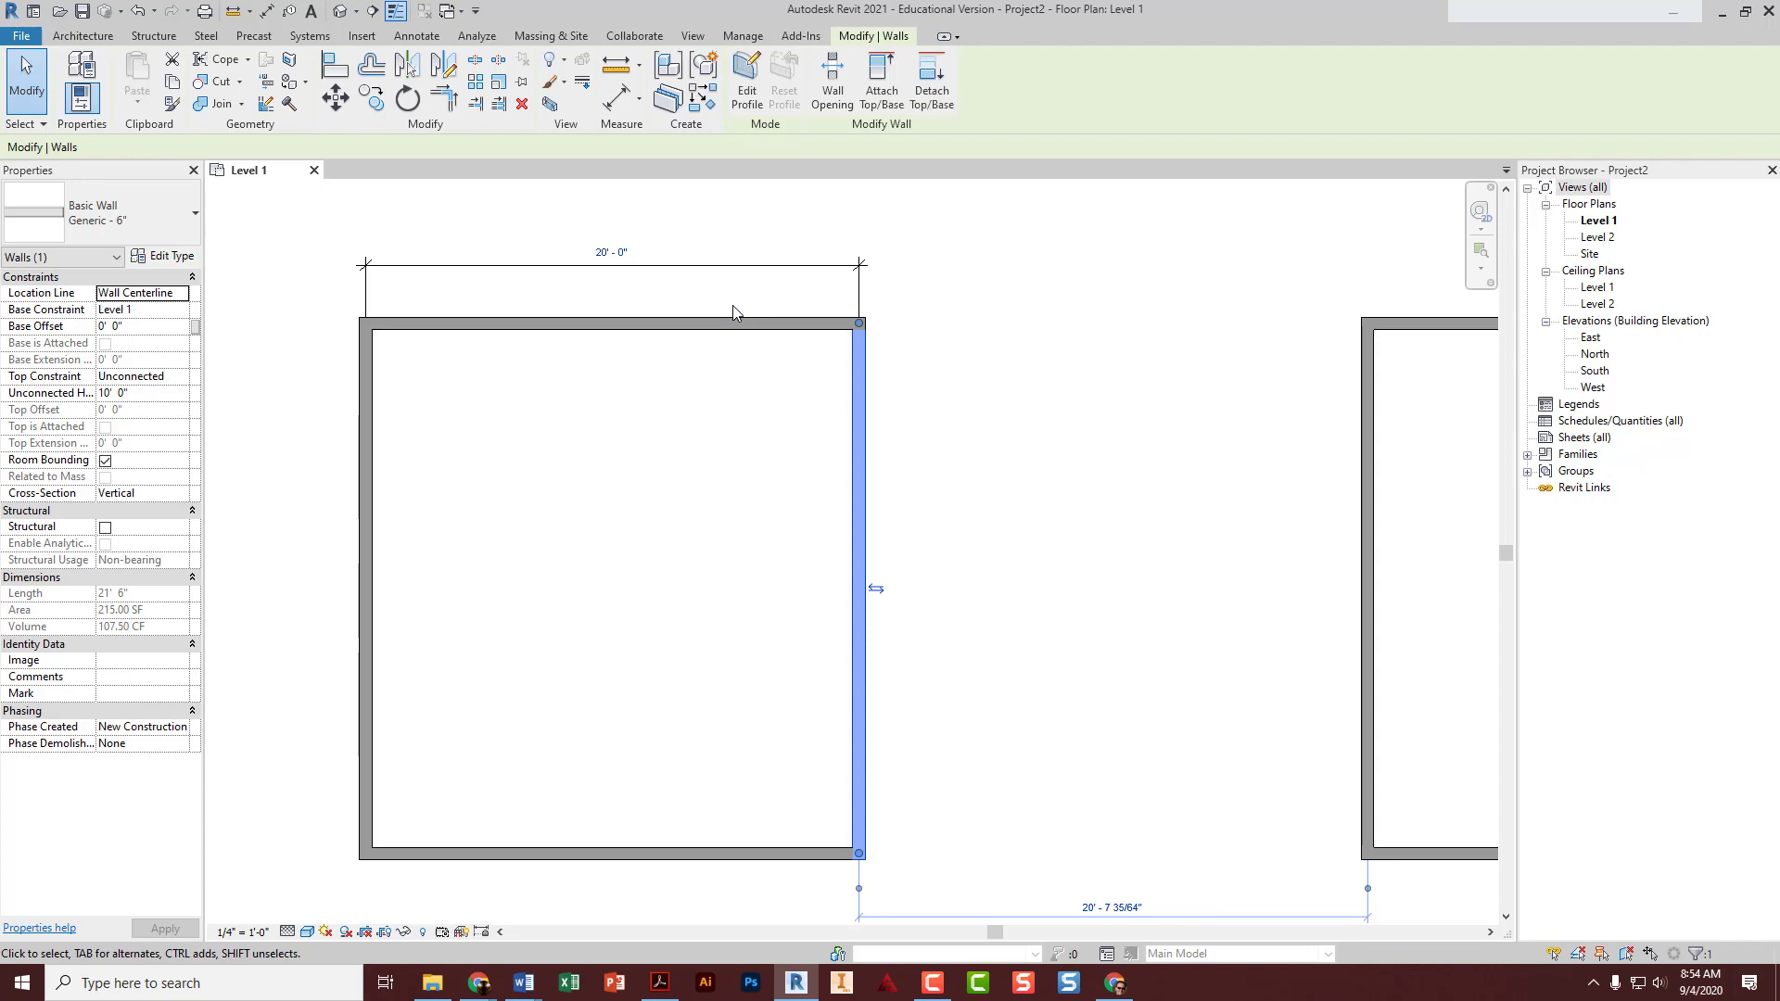
{"action": "left_click", "coordinate": [680, 415]}
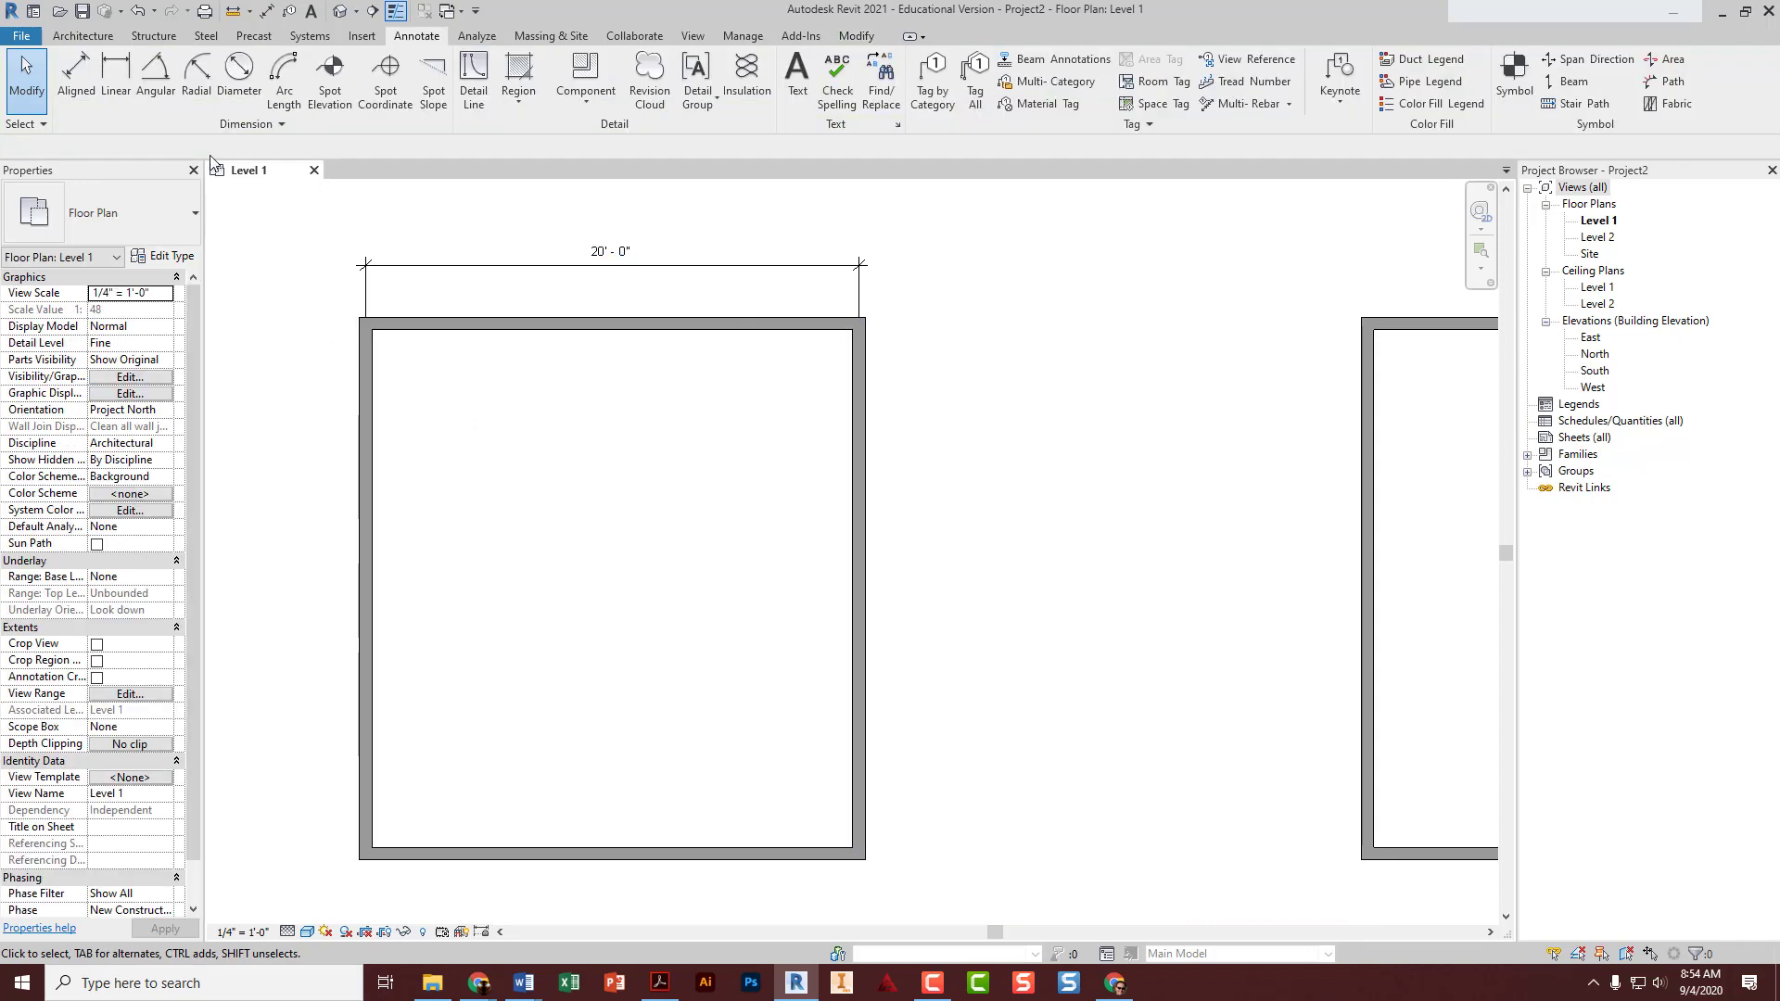
- Add a 22' - 0" aligned dimension to Wall faces between the top and bottom walls, left of the room
{"action": "left_click", "coordinate": [76, 72]}
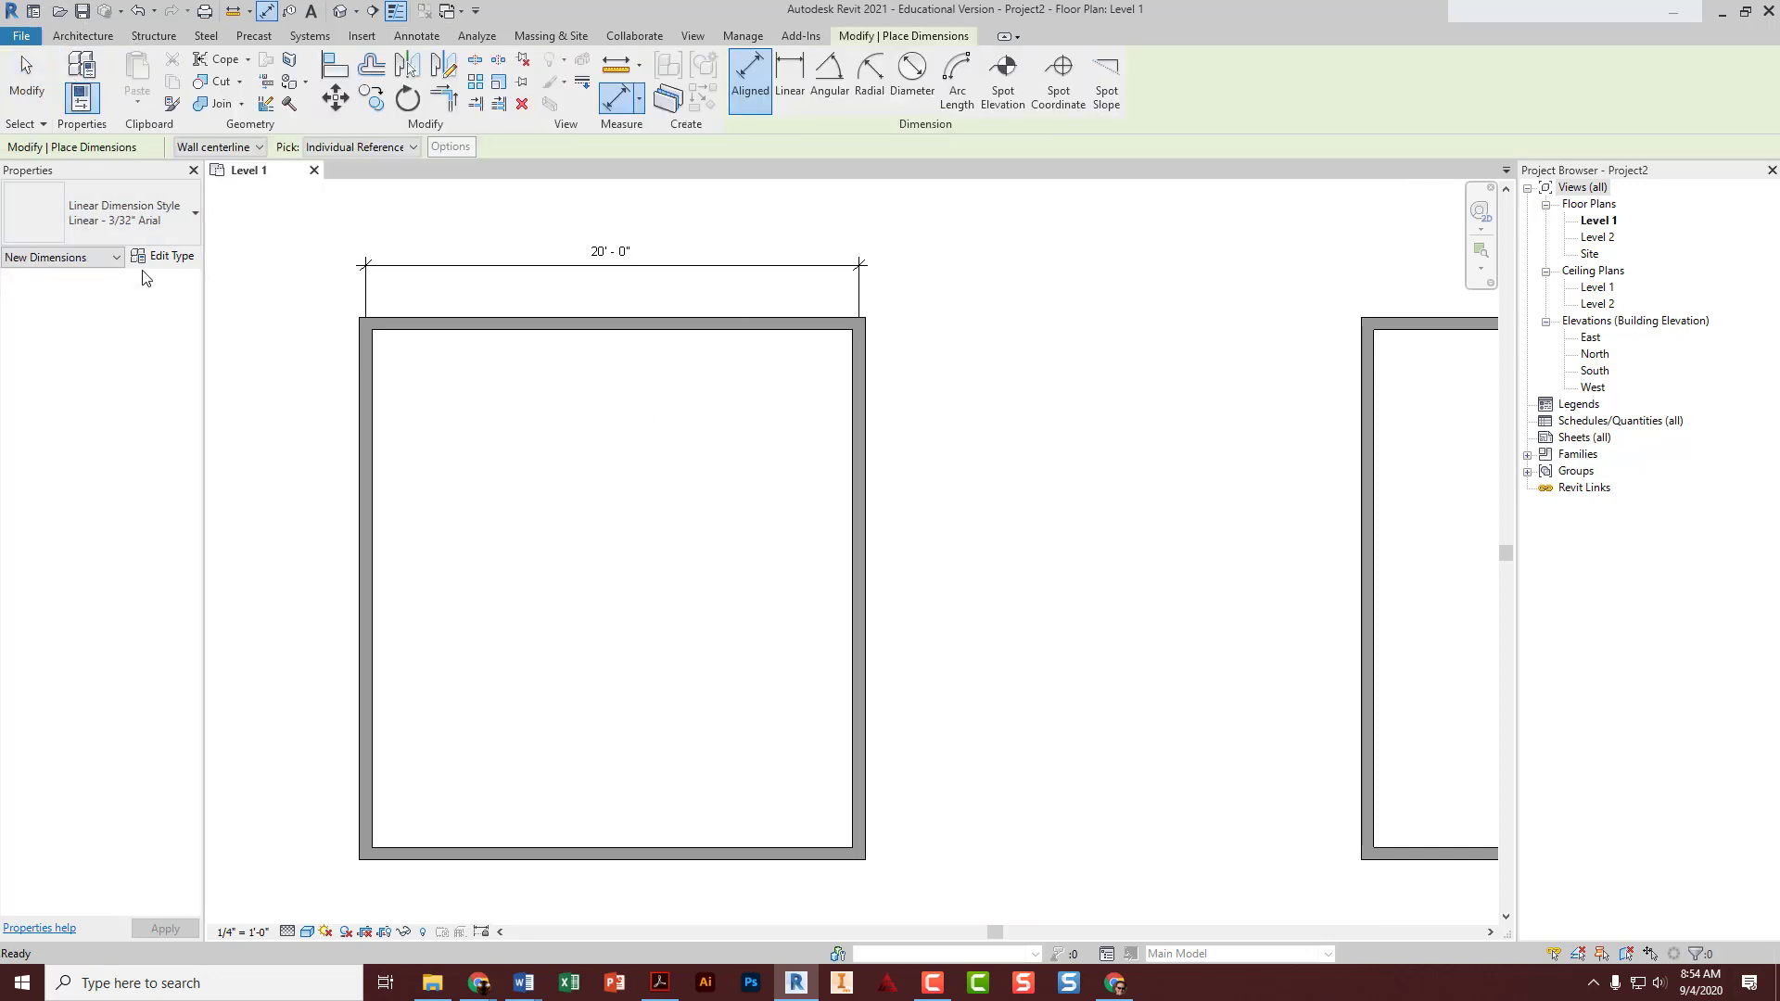
{"action": "left_click", "coordinate": [236, 148]}
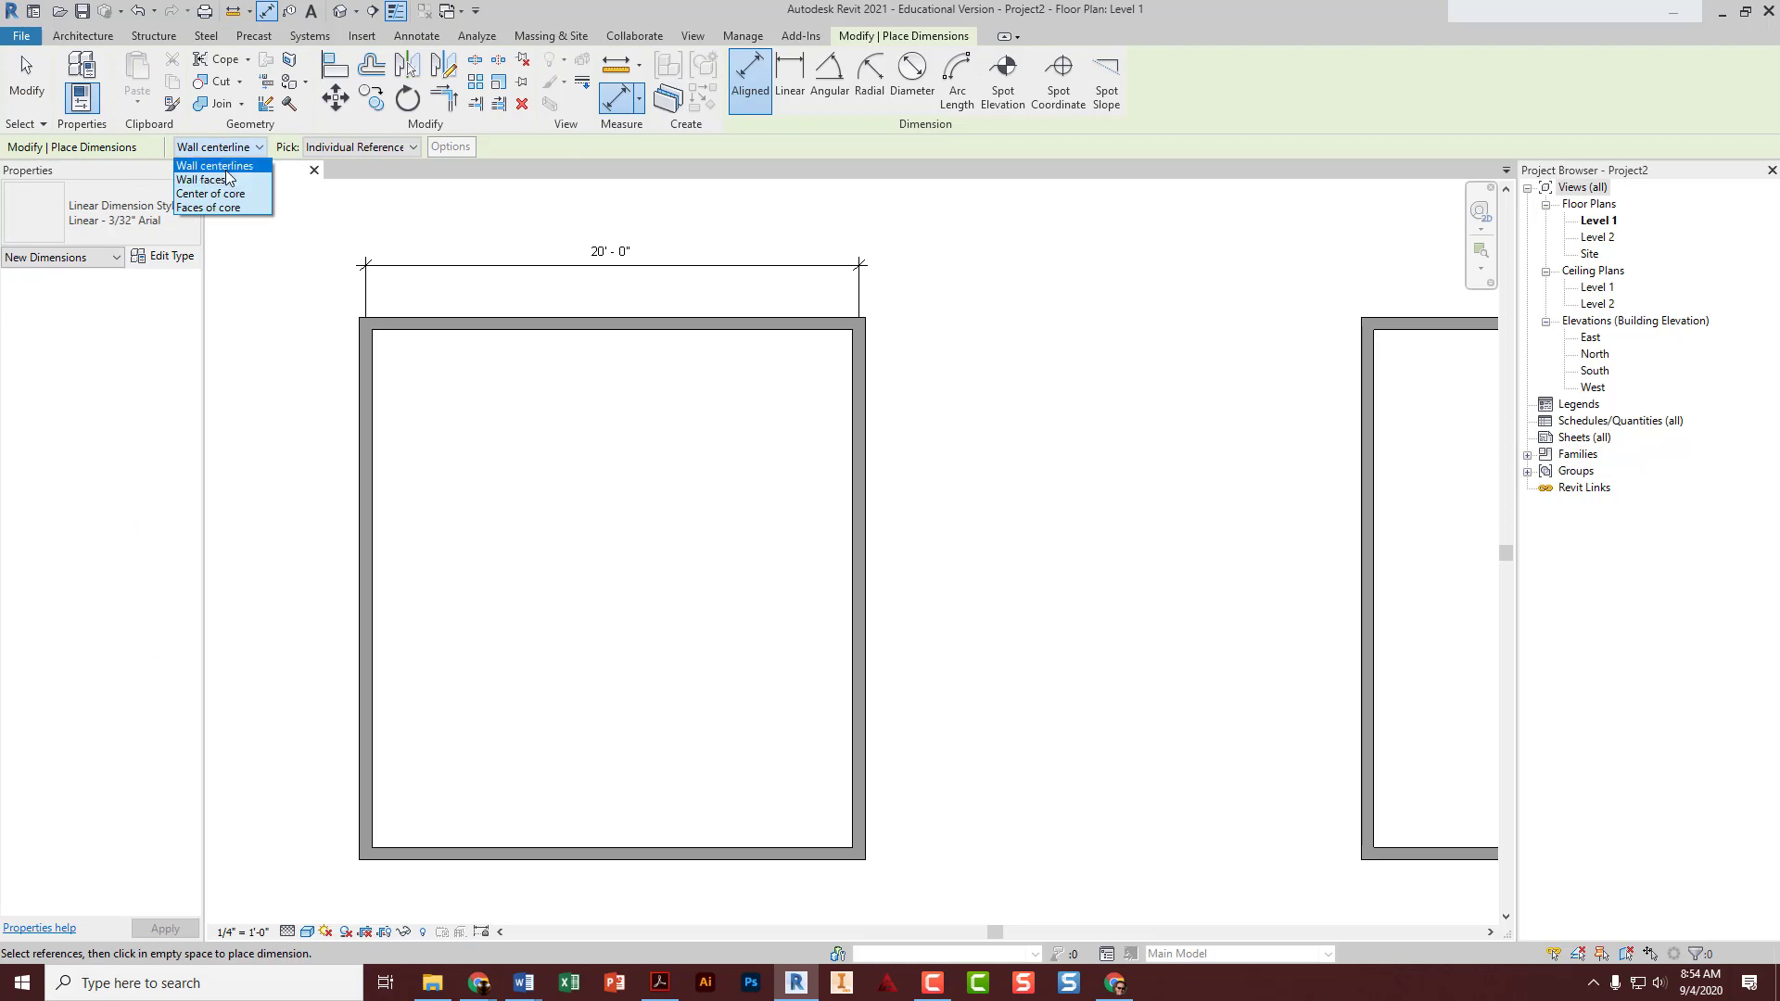
{"action": "left_click", "coordinate": [228, 182]}
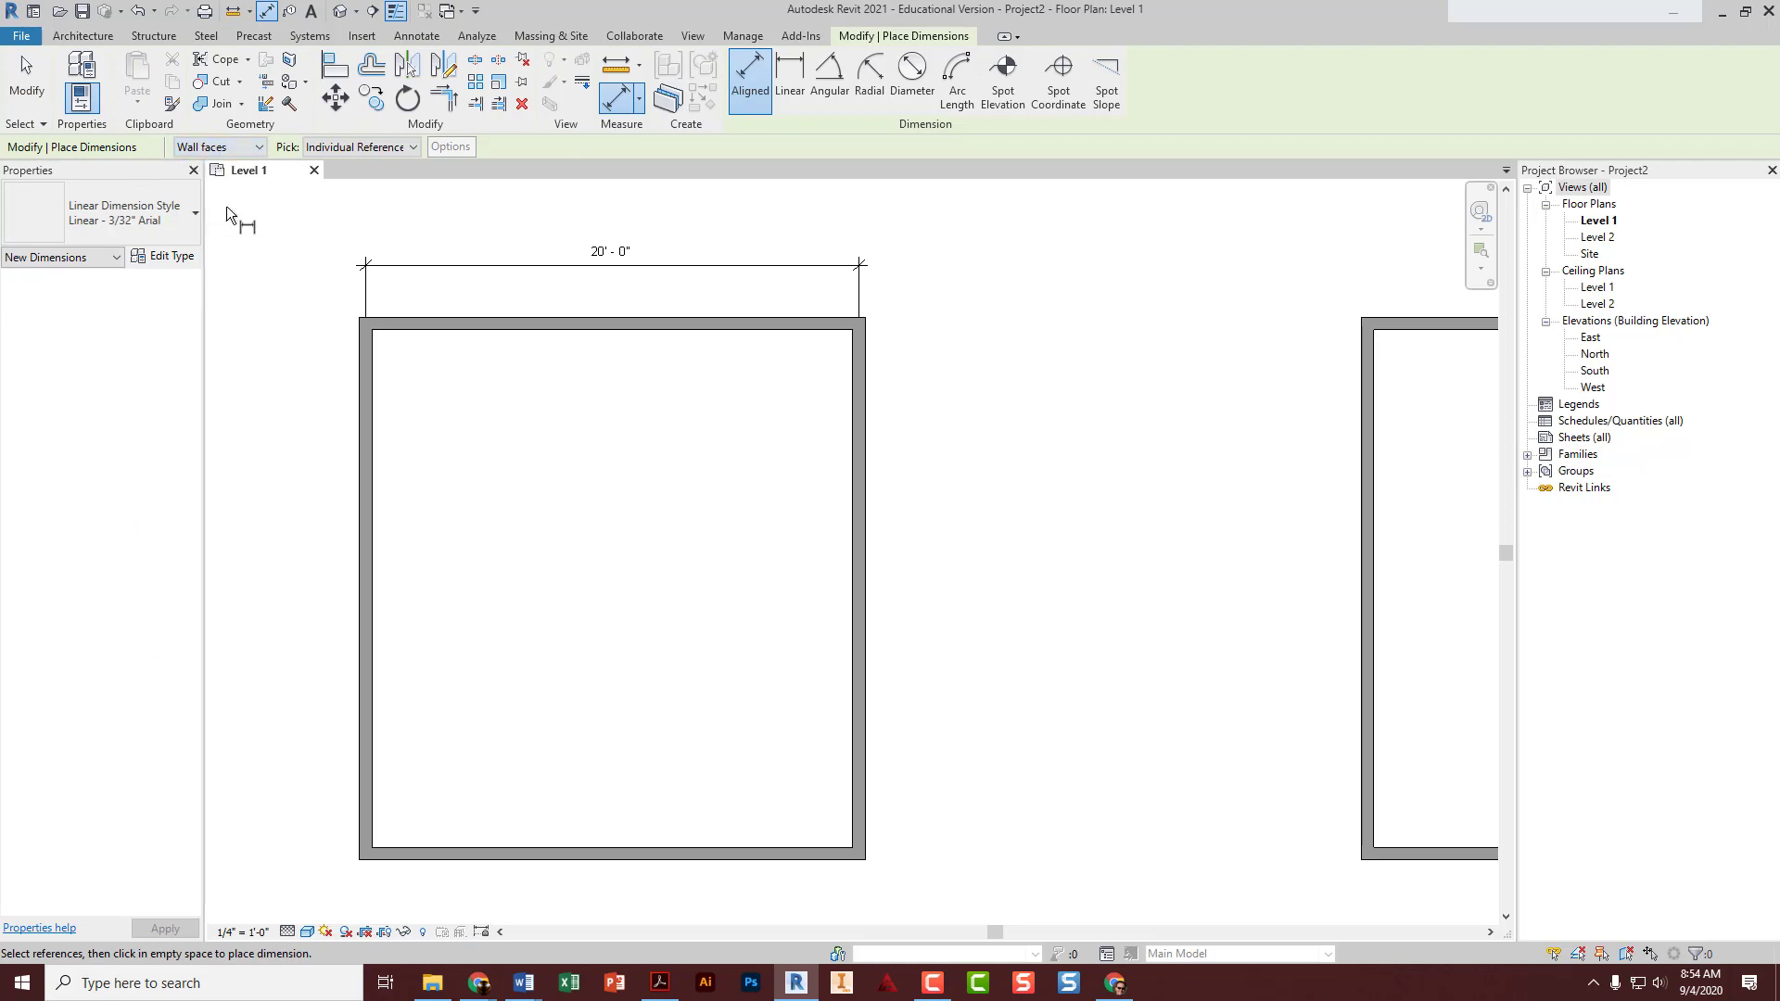
{"action": "left_click", "coordinate": [458, 320]}
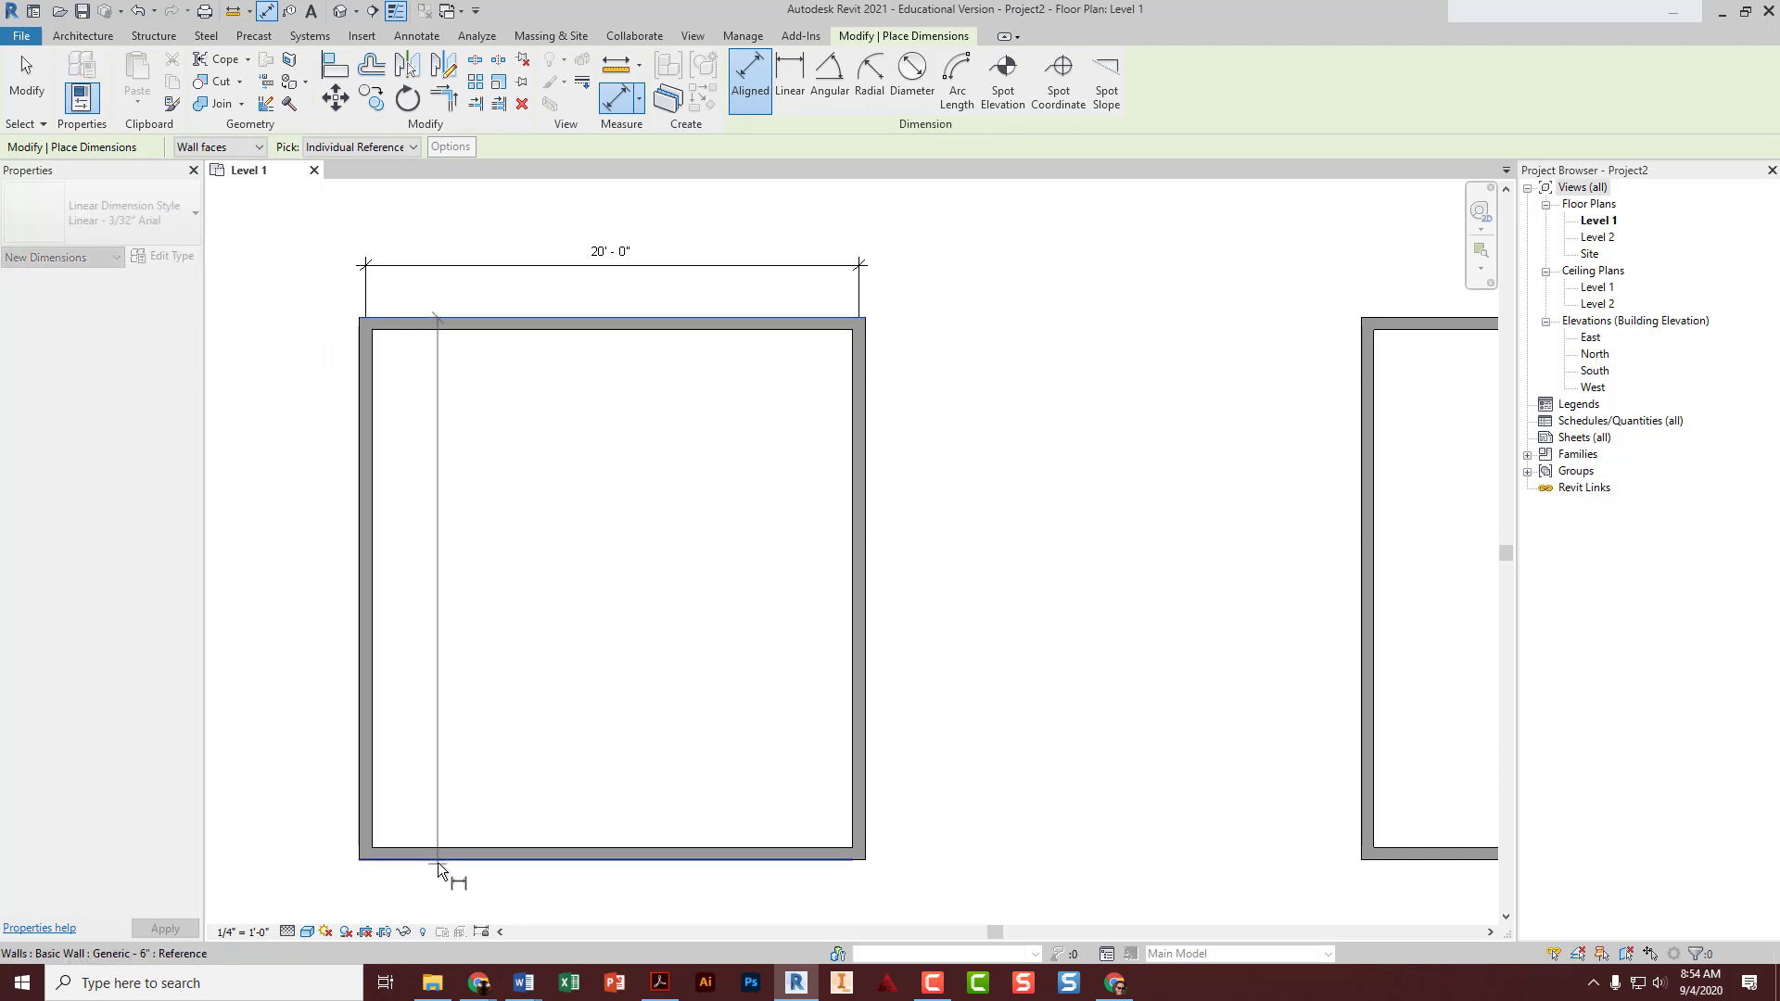
{"action": "key", "text": "Escape"}
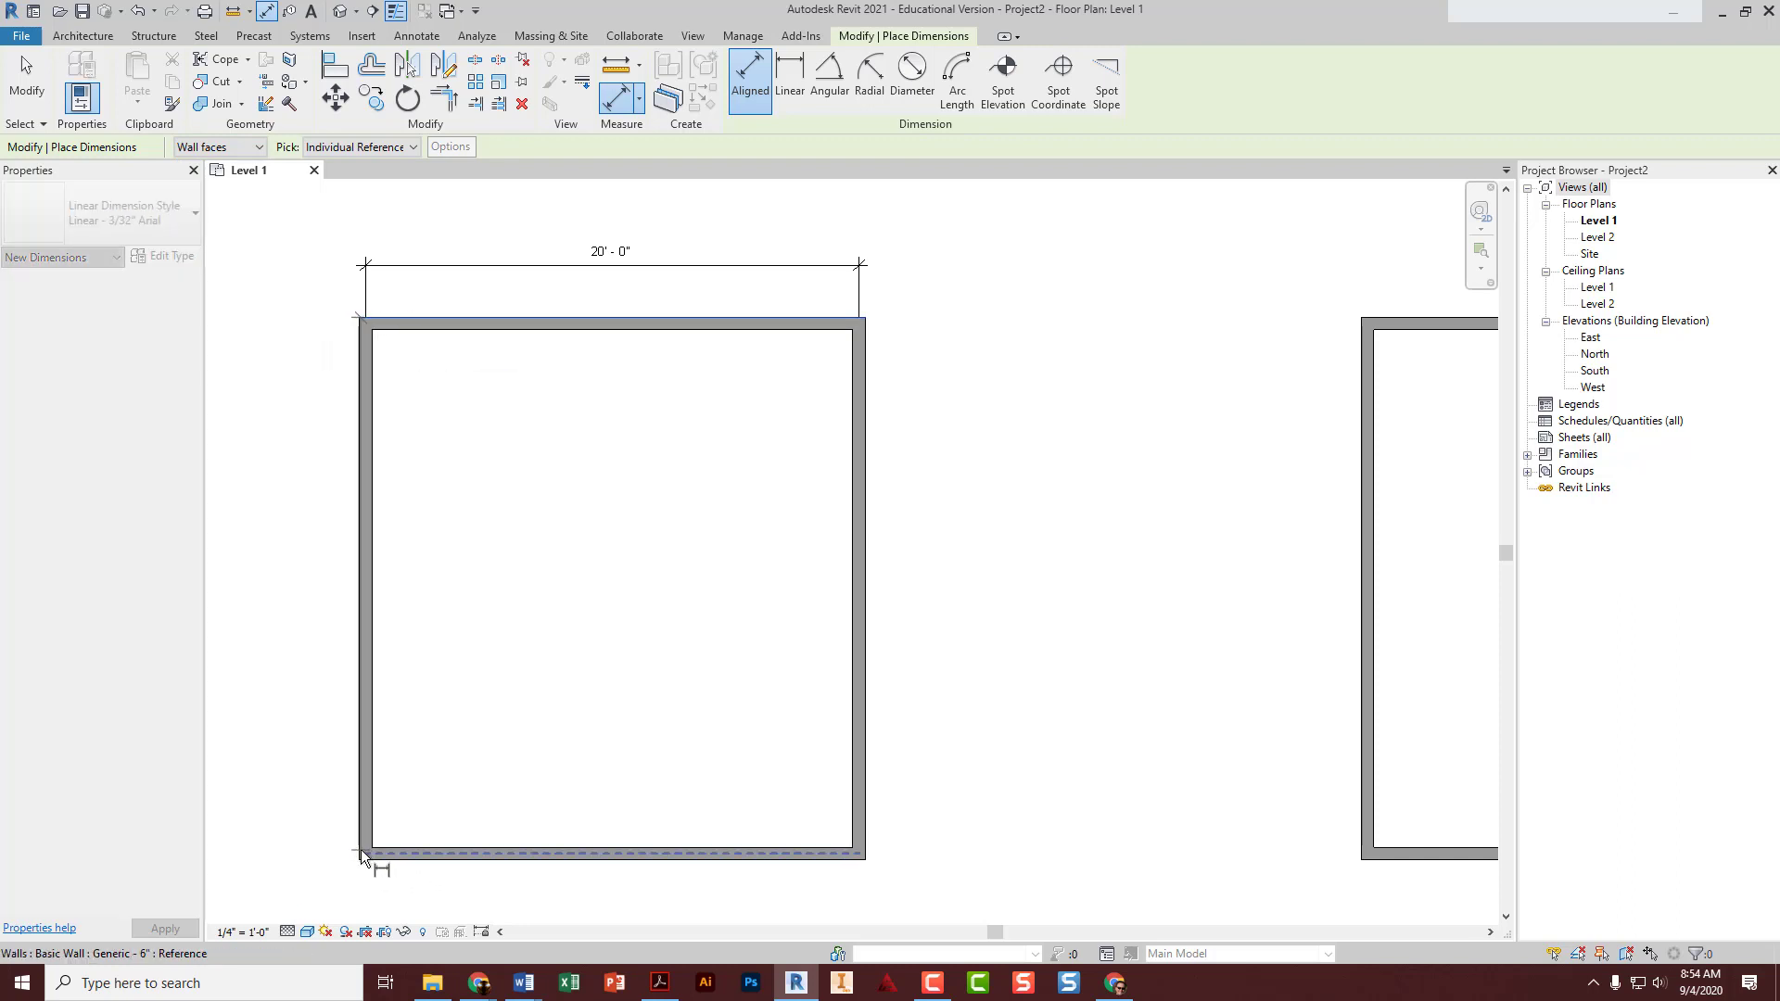
{"action": "left_click", "coordinate": [482, 315]}
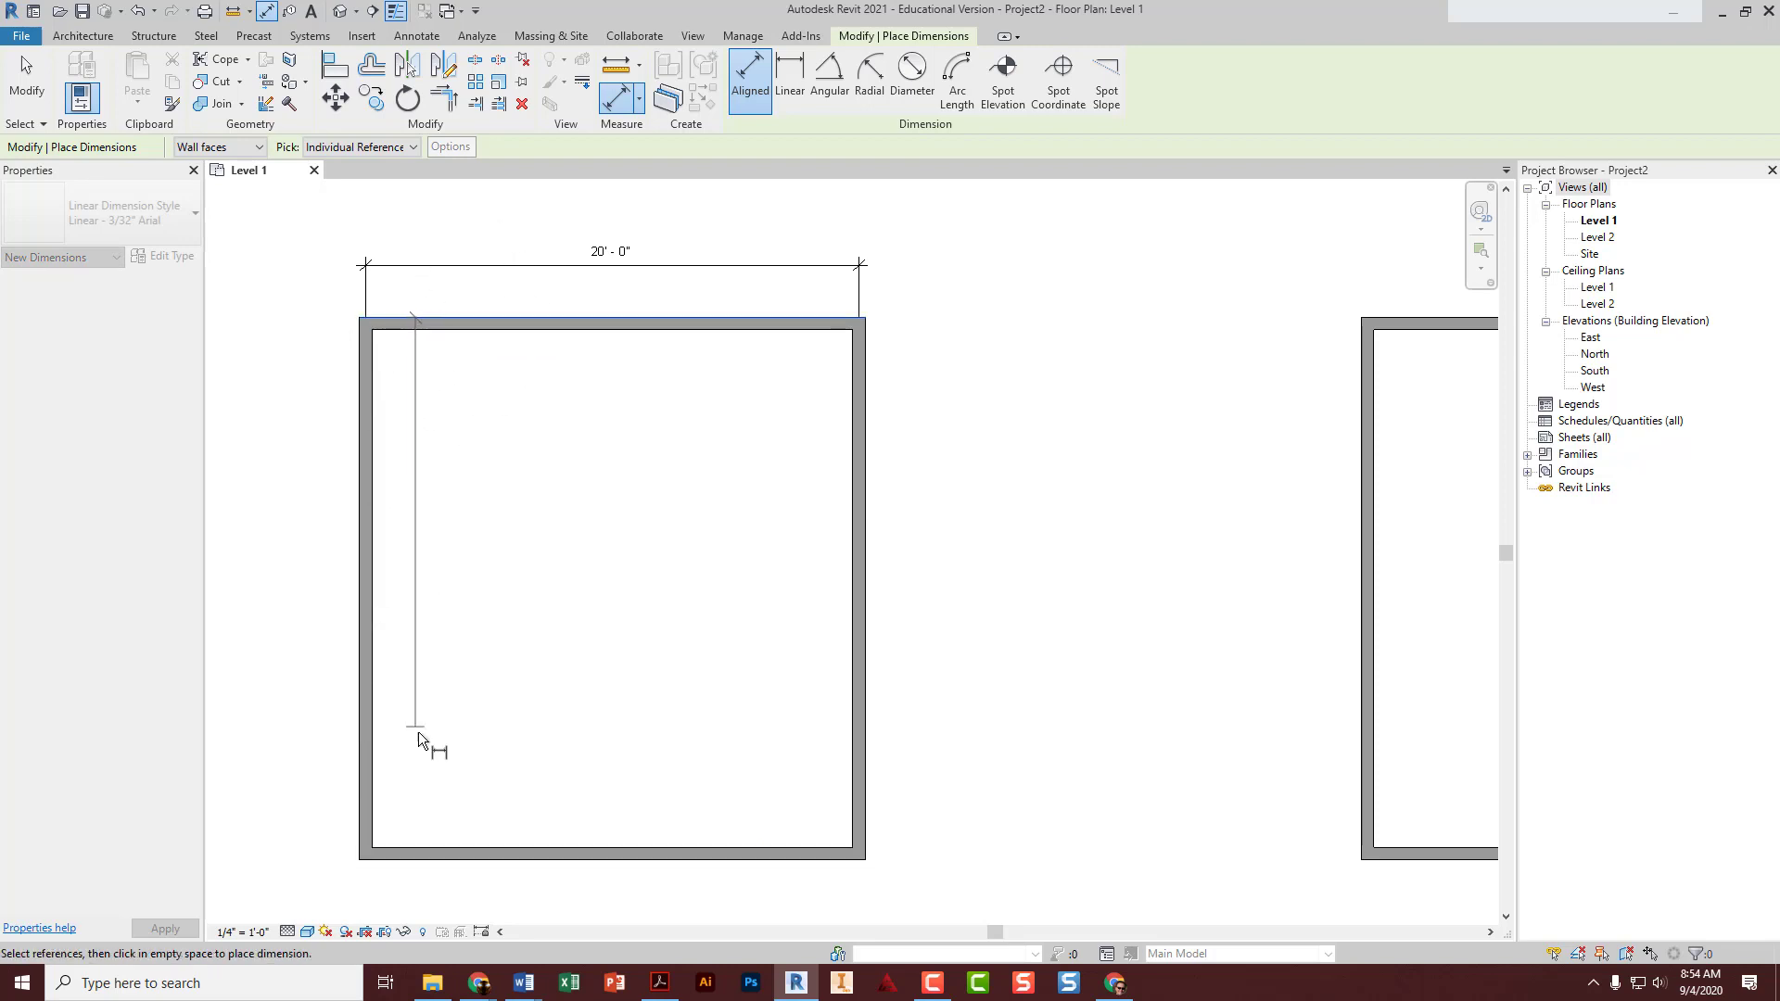
{"action": "left_click", "coordinate": [427, 859]}
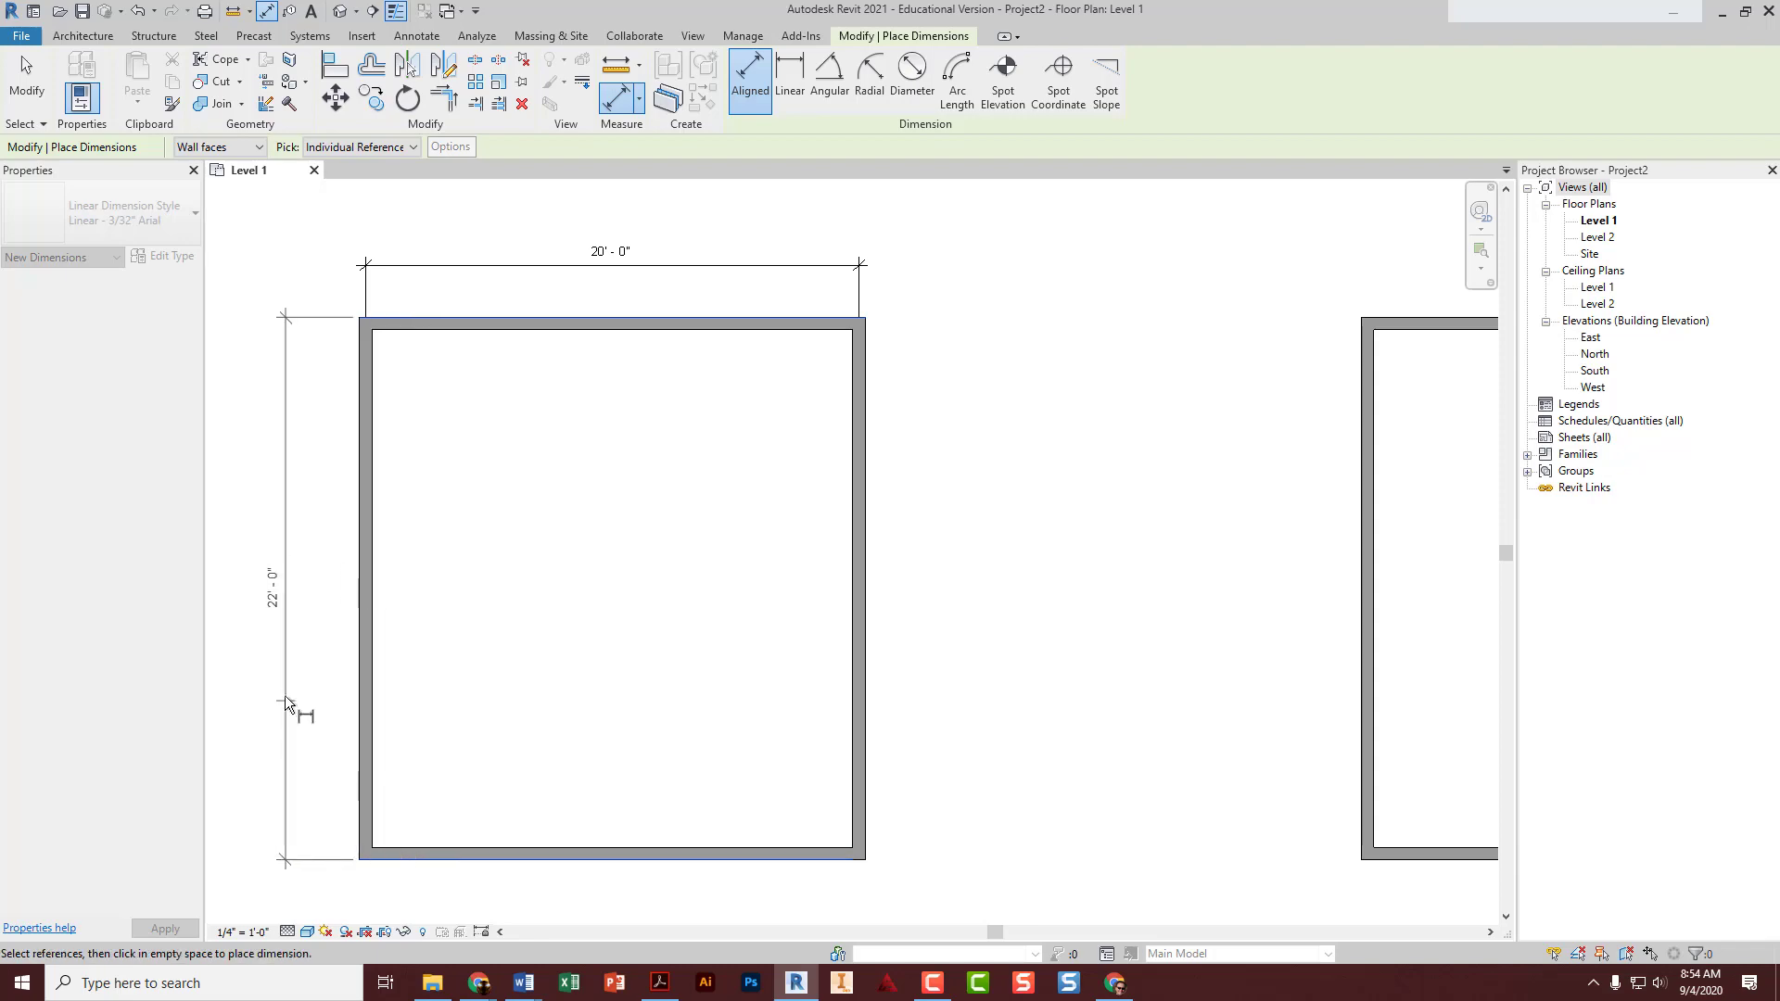
{"action": "left_click", "coordinate": [269, 622]}
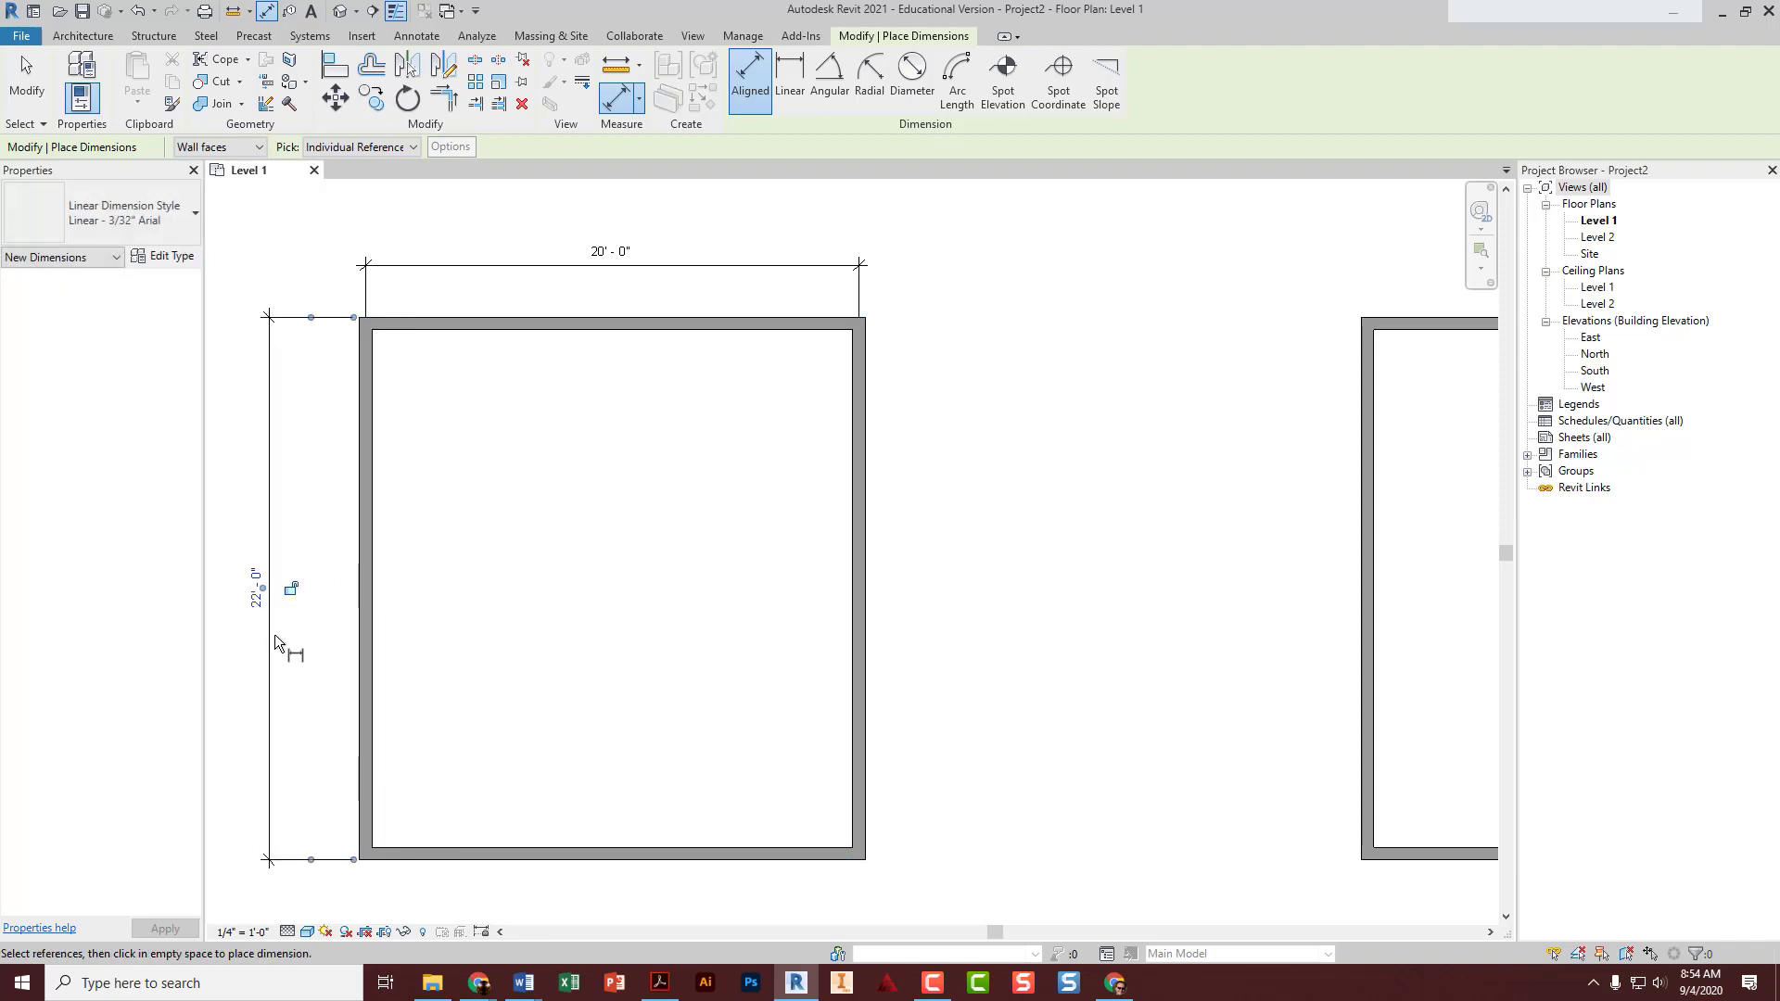
{"action": "key", "text": "Escape"}
{"action": "key", "text": "Escape"}
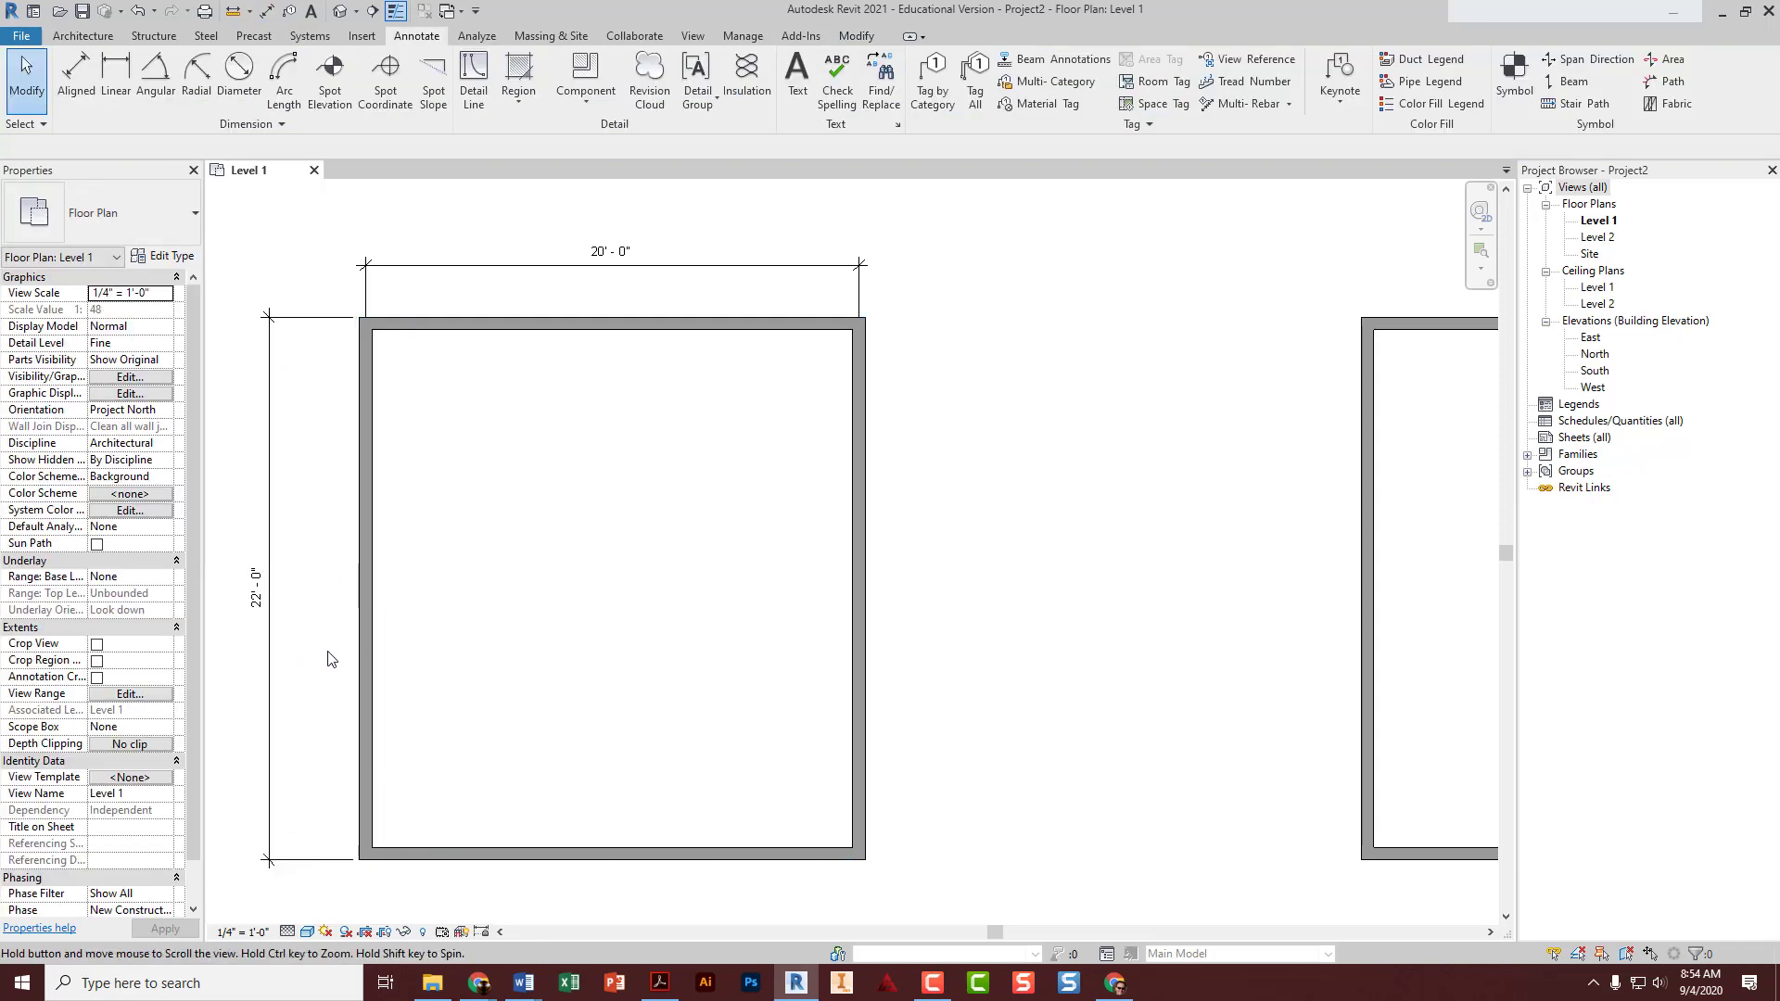
{"action": "middle_click_drag", "start_coordinate": [328, 659], "coordinate": [367, 634]}
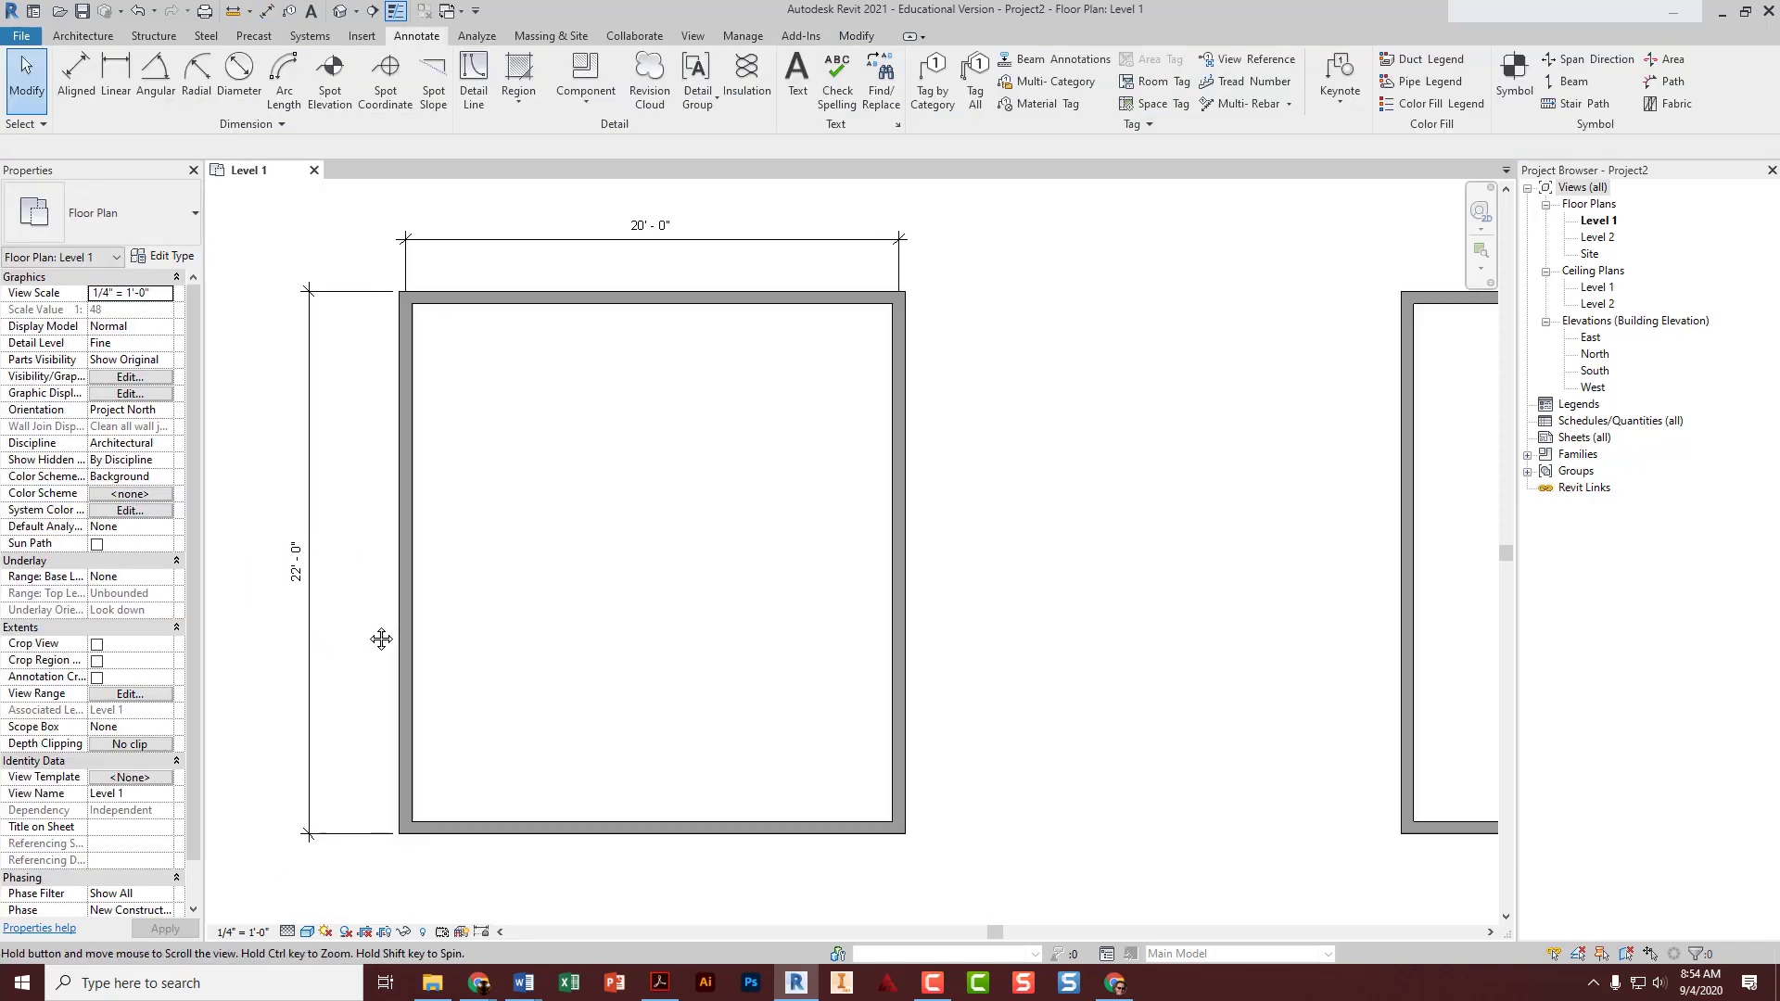
- Move the bottom wall up by changing the 22'-0" temporary dimension to 15' - 6"
{"action": "left_click", "coordinate": [575, 827]}
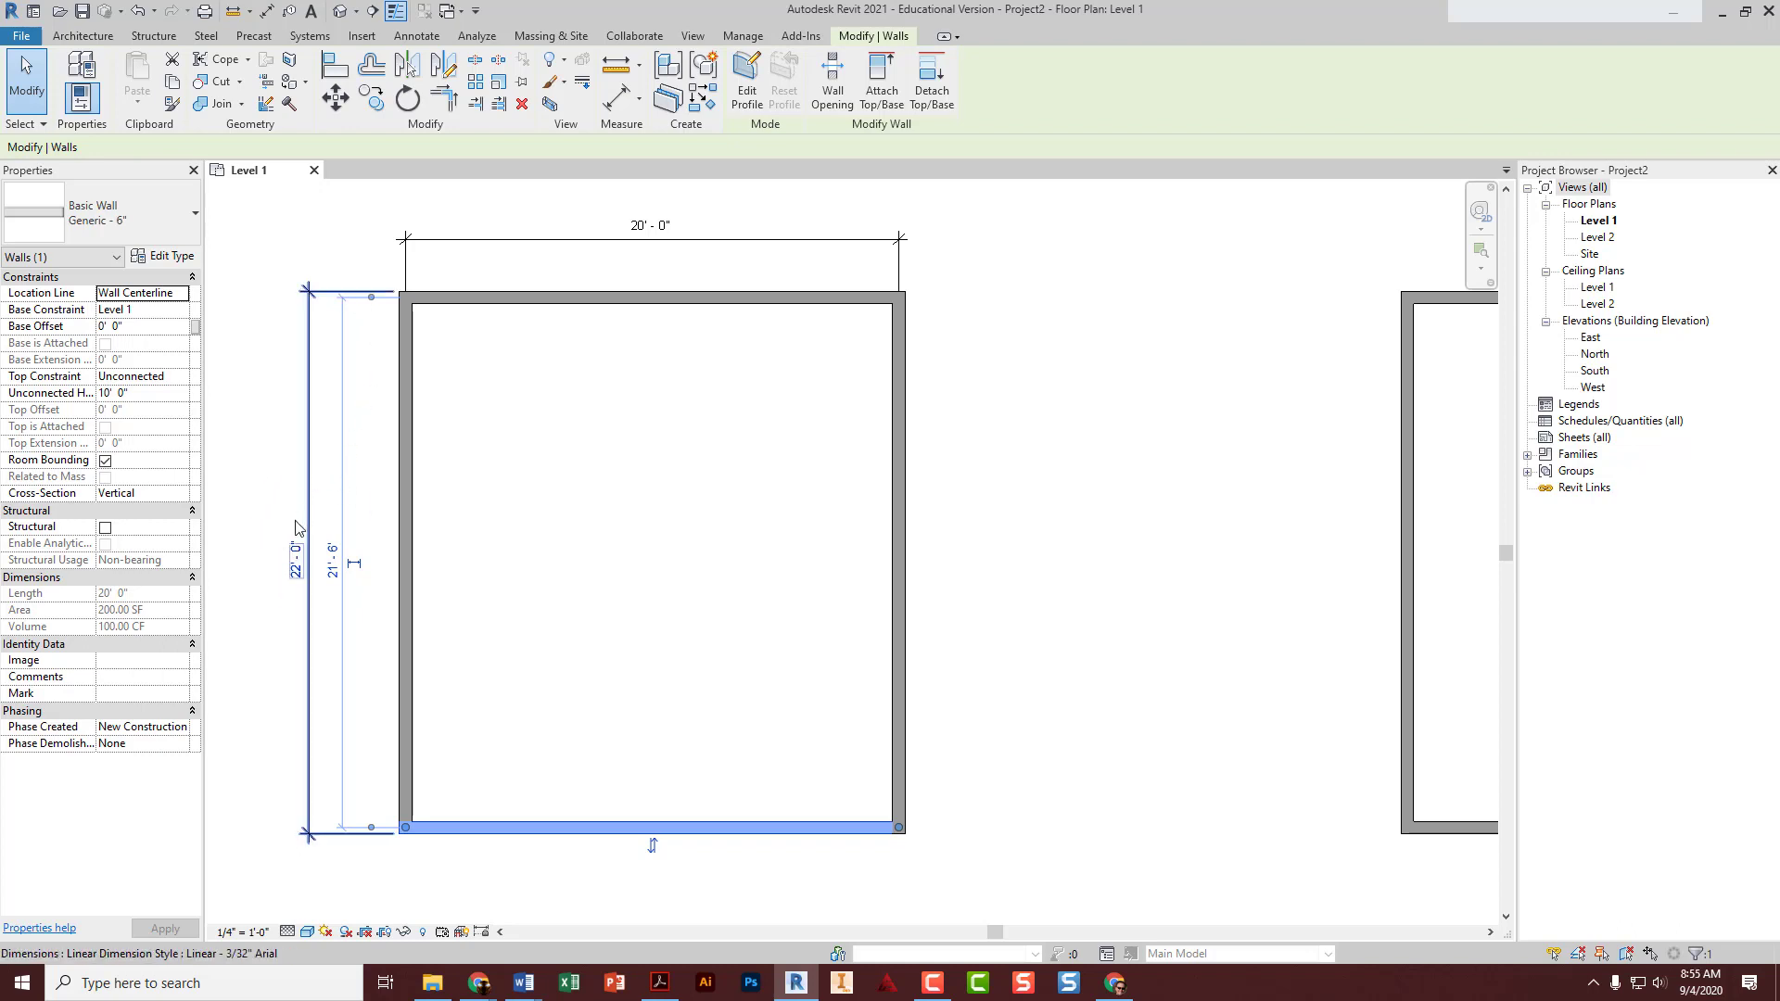
{"action": "left_click", "coordinate": [299, 572]}
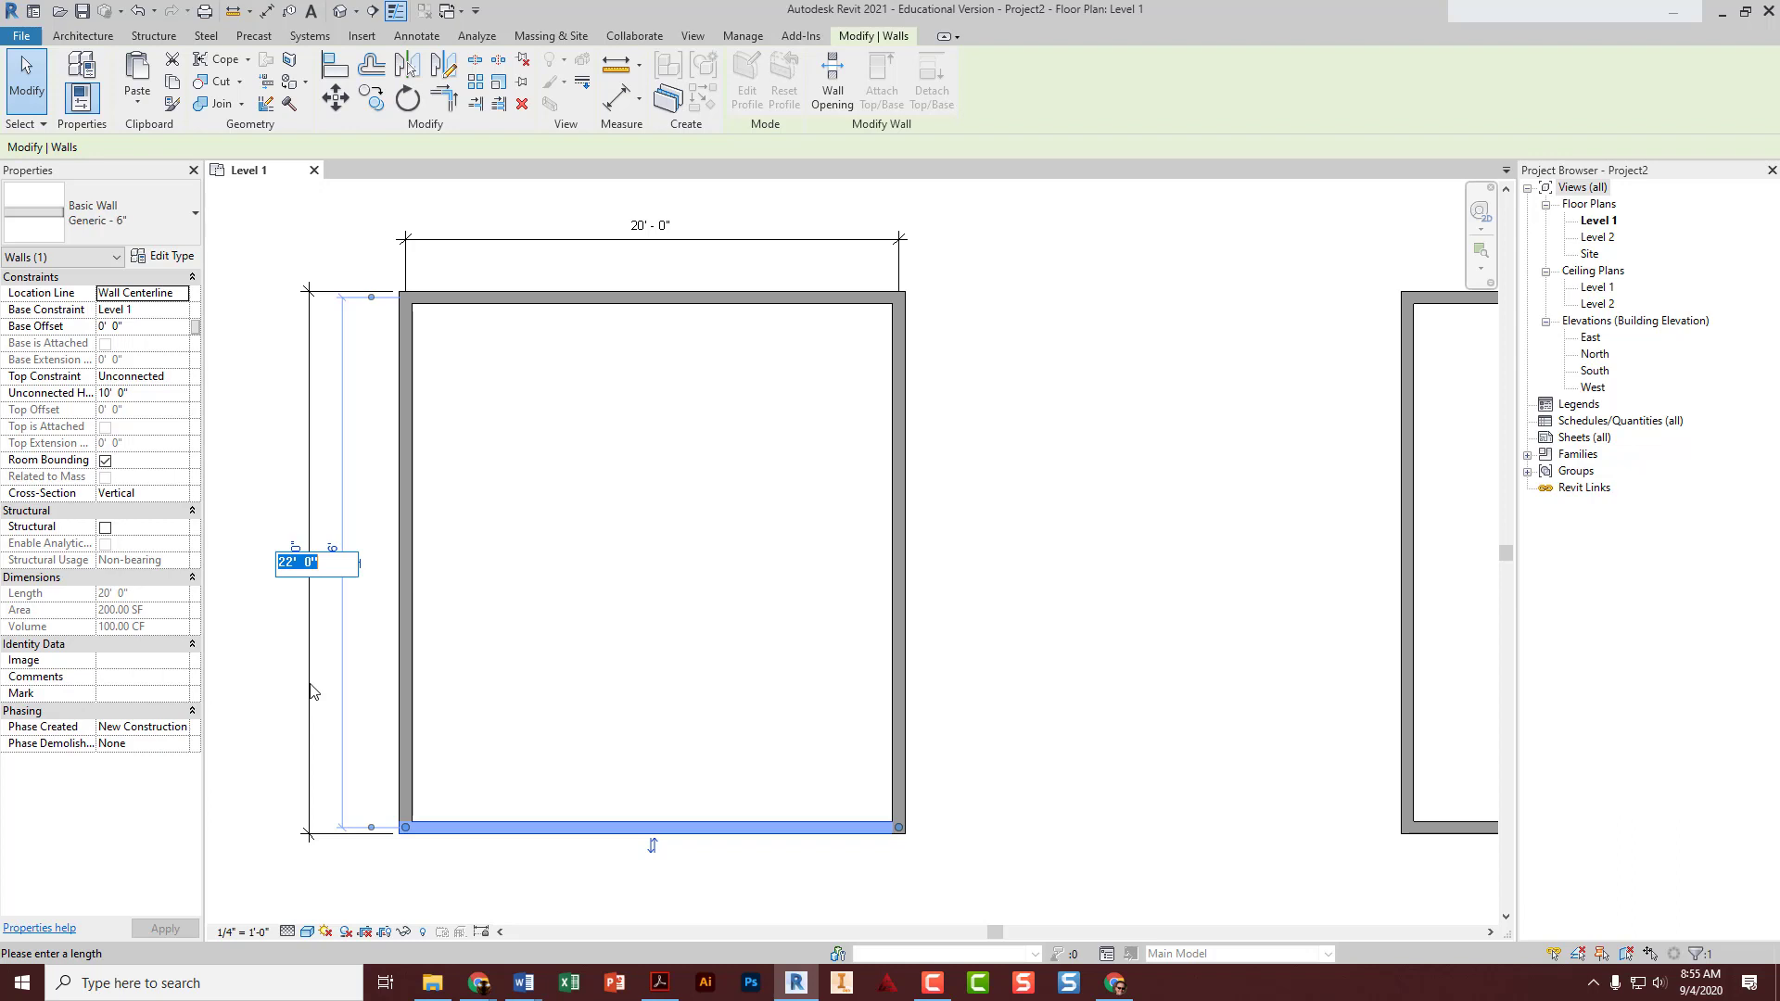
{"action": "type", "text": "15' - 6"}
{"action": "key", "text": "Return"}
{"action": "left_click", "coordinate": [498, 480]}
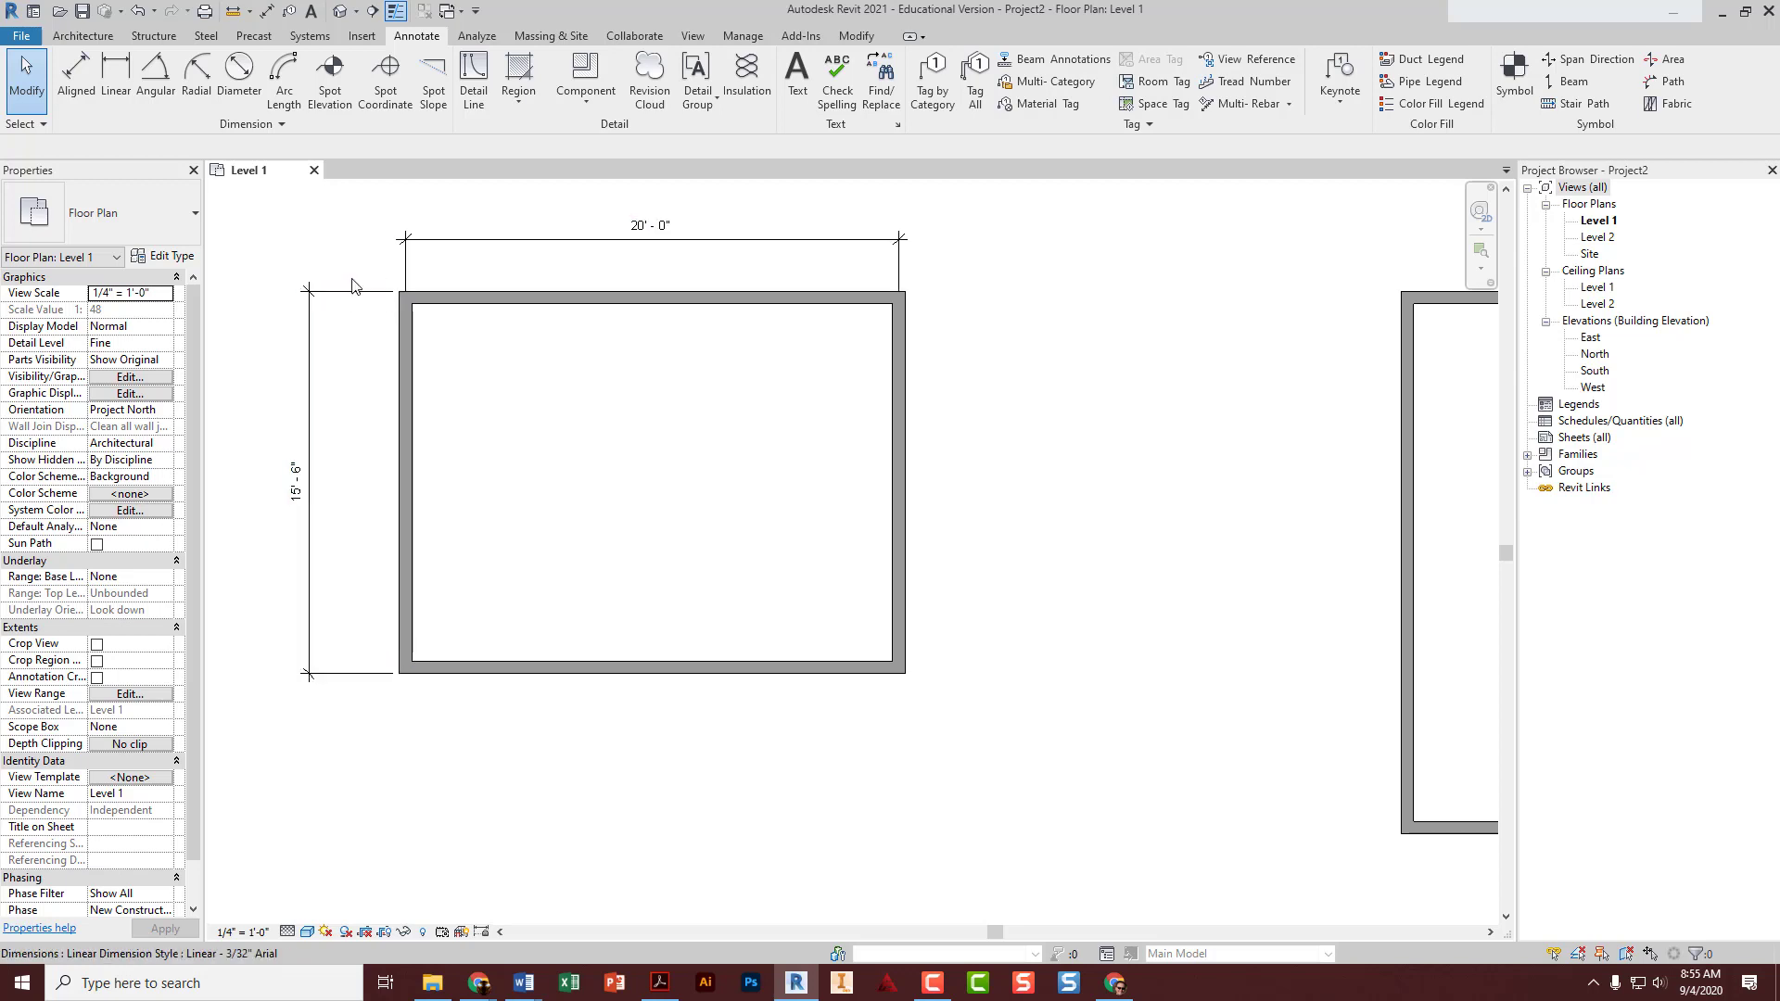
- Move the top dimension's left witness line onto the left wall's exterior face
{"action": "scroll", "coordinate": [405, 269], "scroll_direction": "up", "scroll_amount": 2}
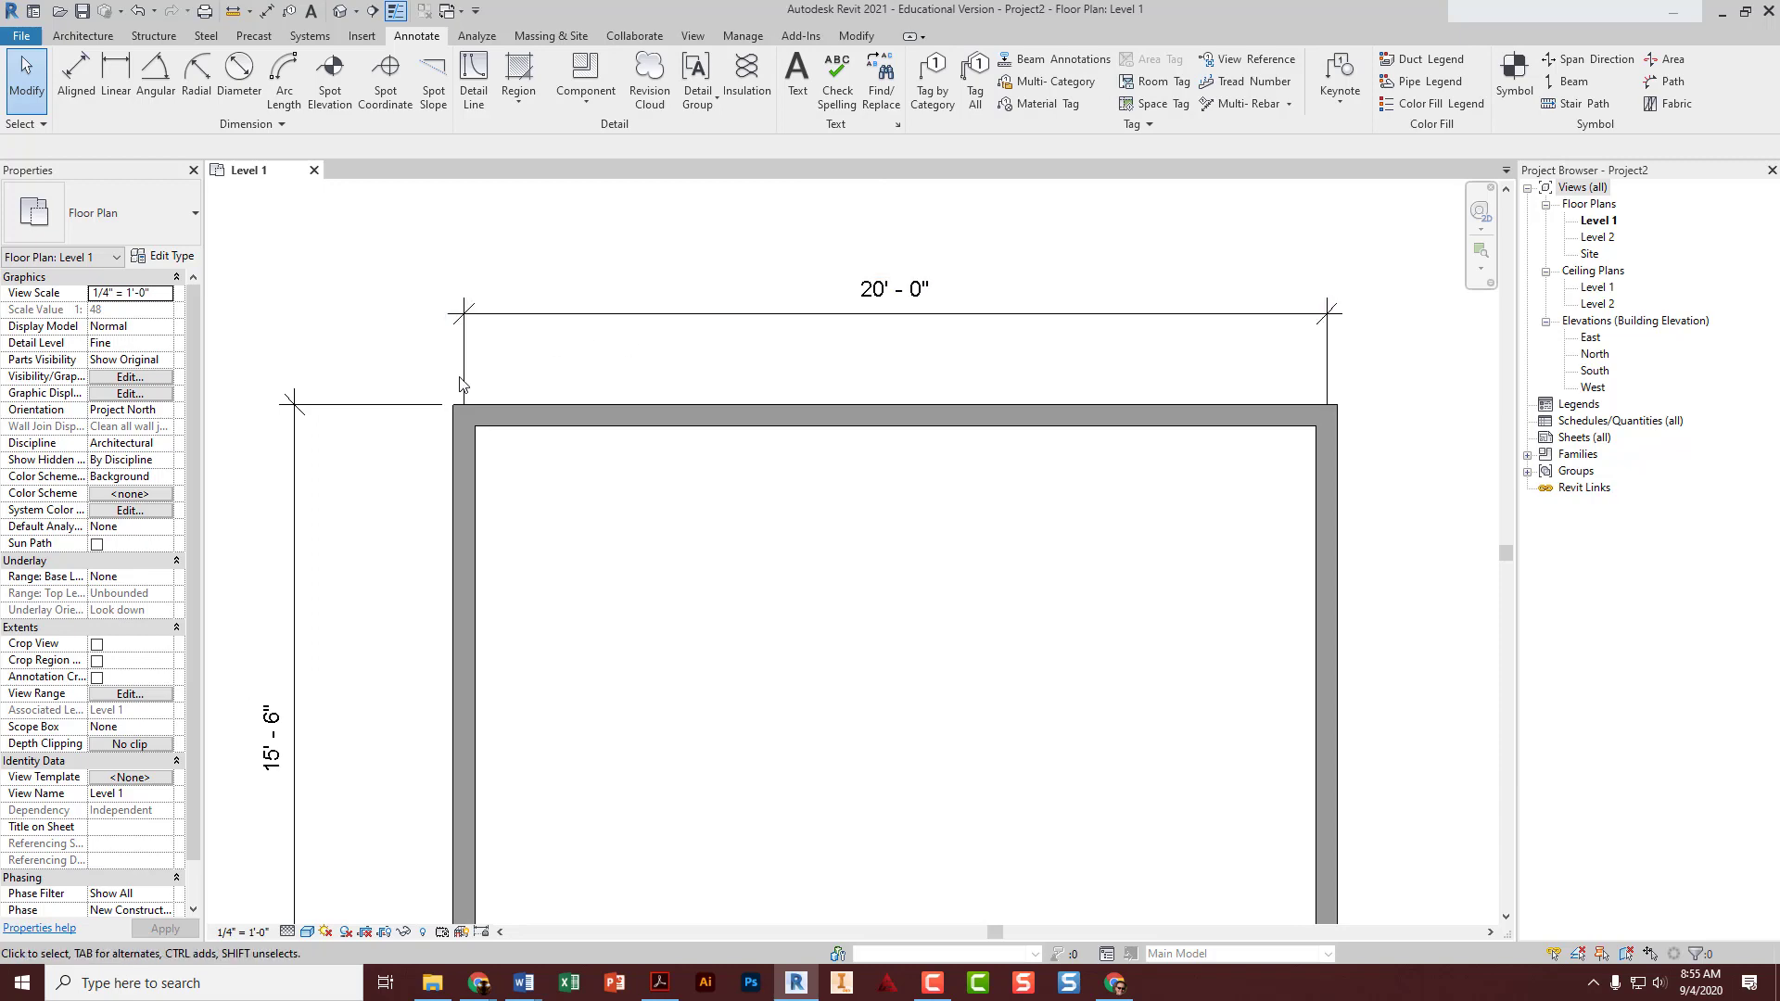
{"action": "left_click", "coordinate": [465, 357]}
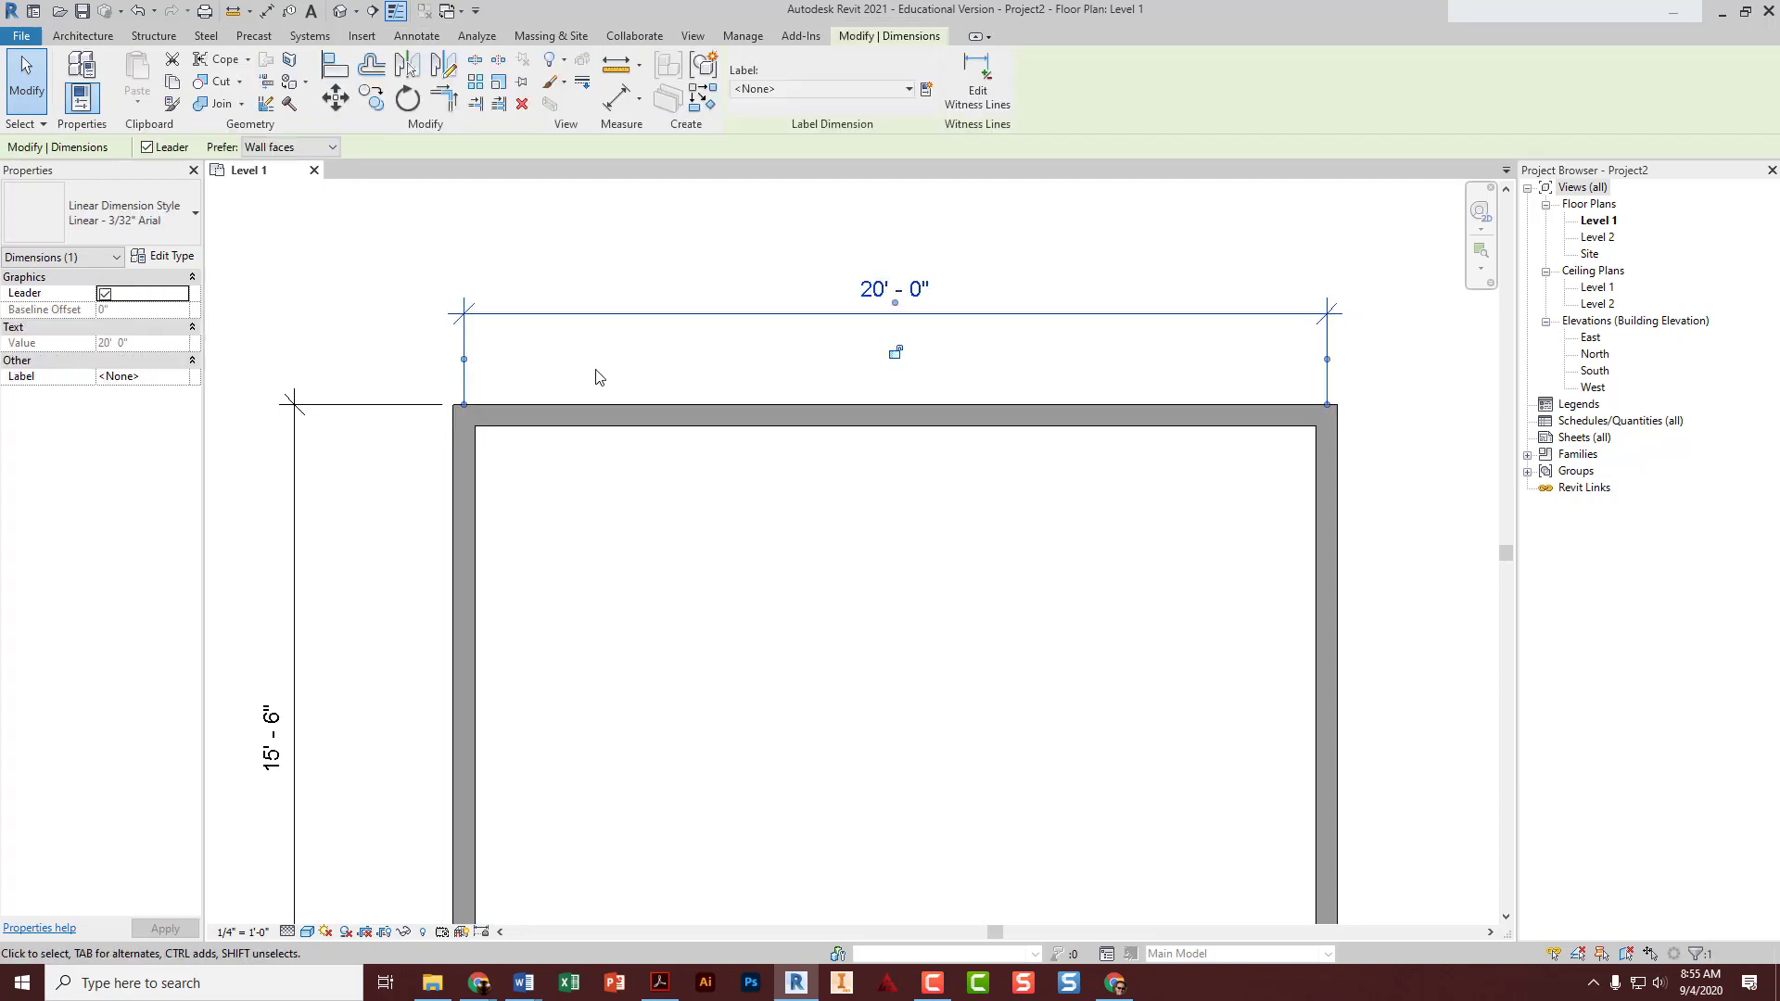
{"action": "left_click", "coordinate": [665, 329]}
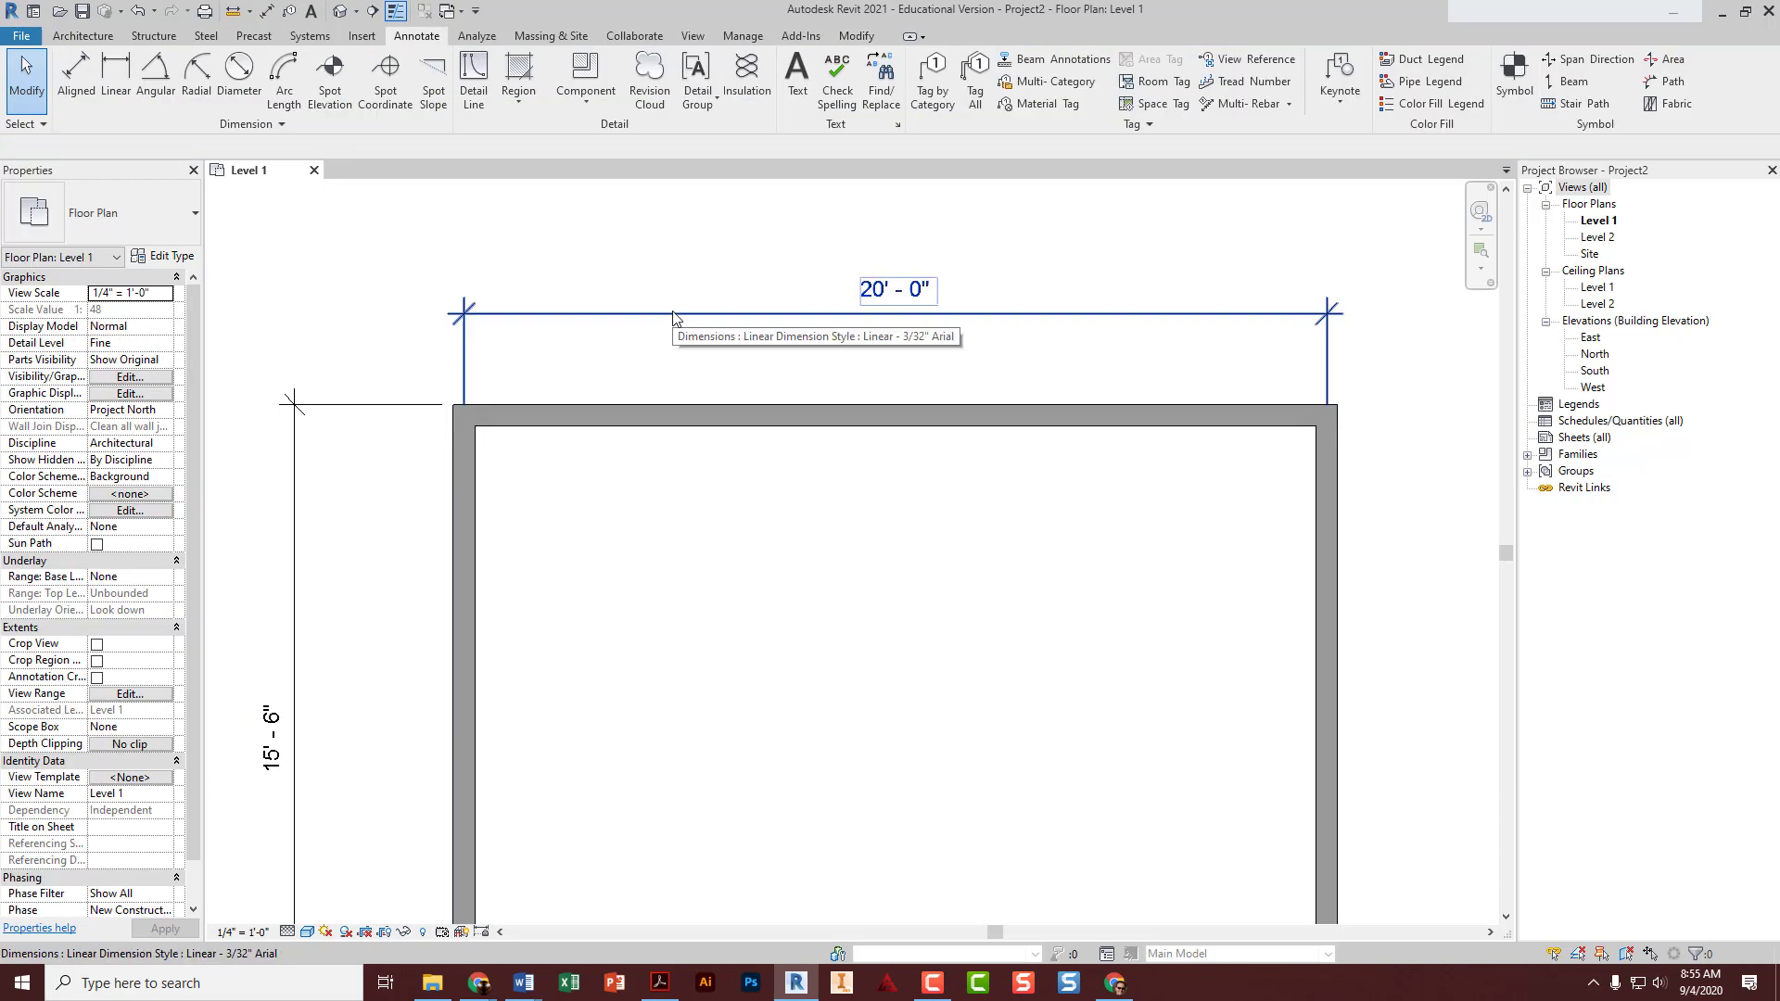
{"action": "left_click", "coordinate": [469, 354]}
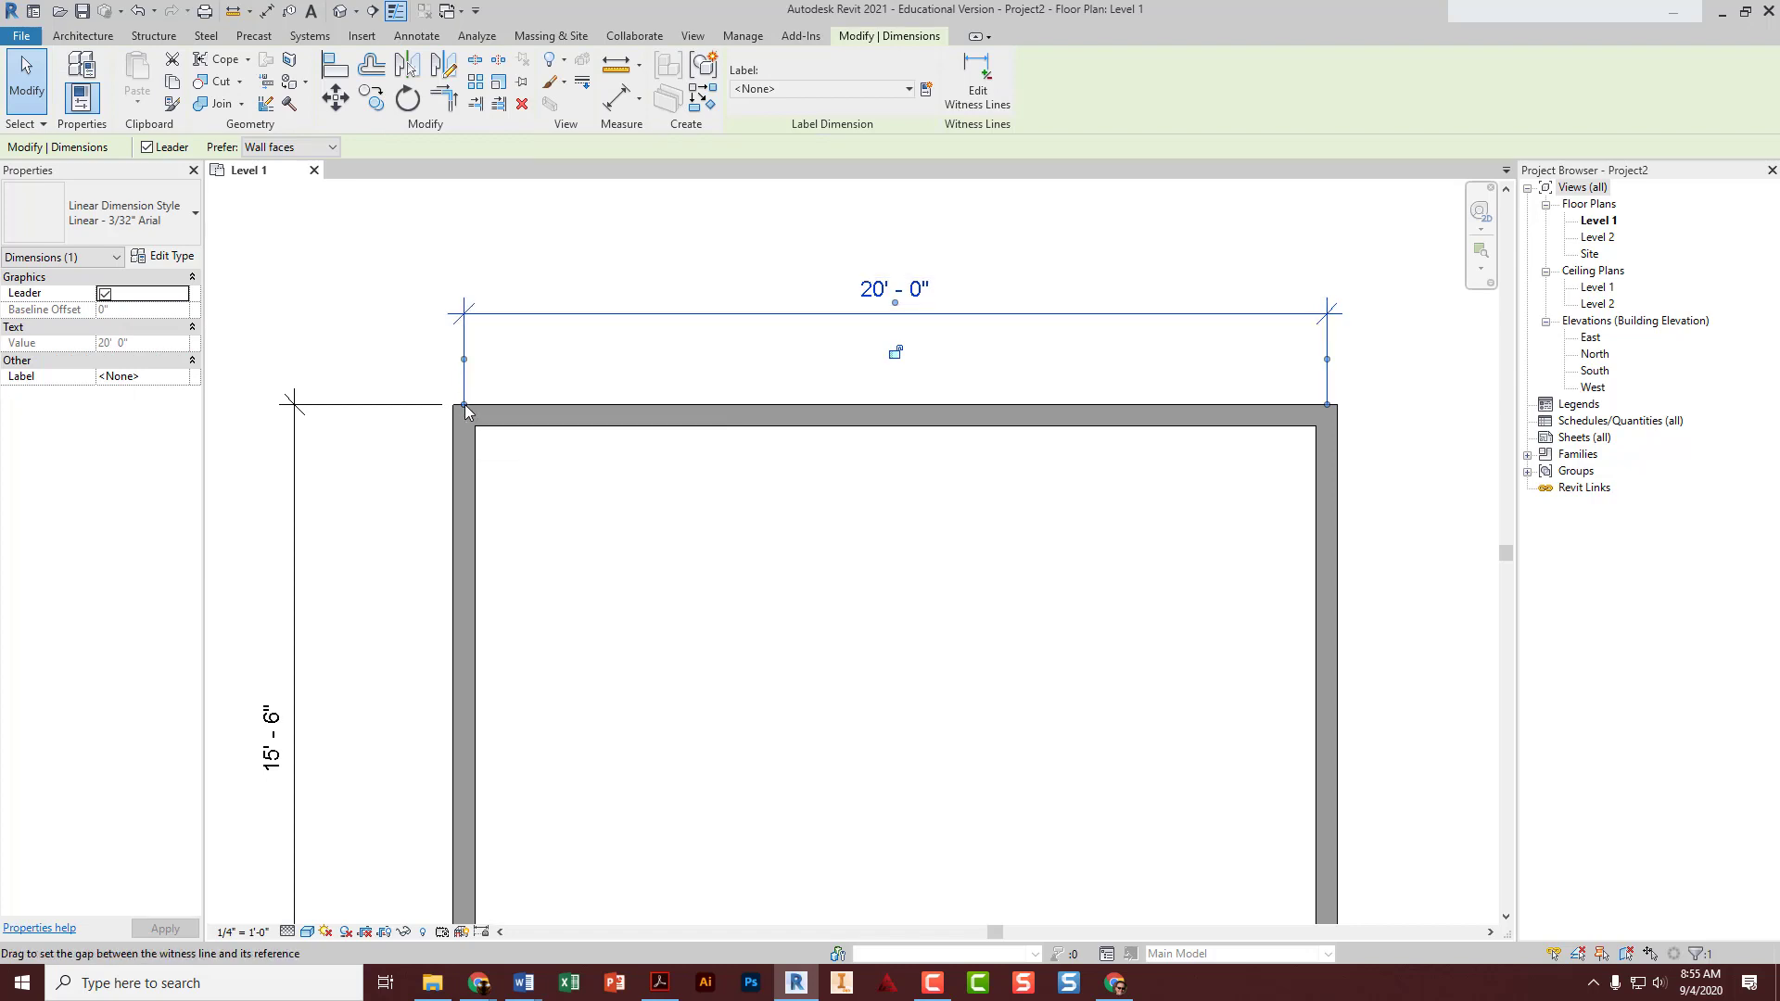
{"action": "mouse_move", "coordinate": [465, 405]}
{"action": "left_mouse_down"}
{"action": "mouse_move", "coordinate": [466, 380]}
{"action": "mouse_move", "coordinate": [475, 399]}
{"action": "left_mouse_up"}
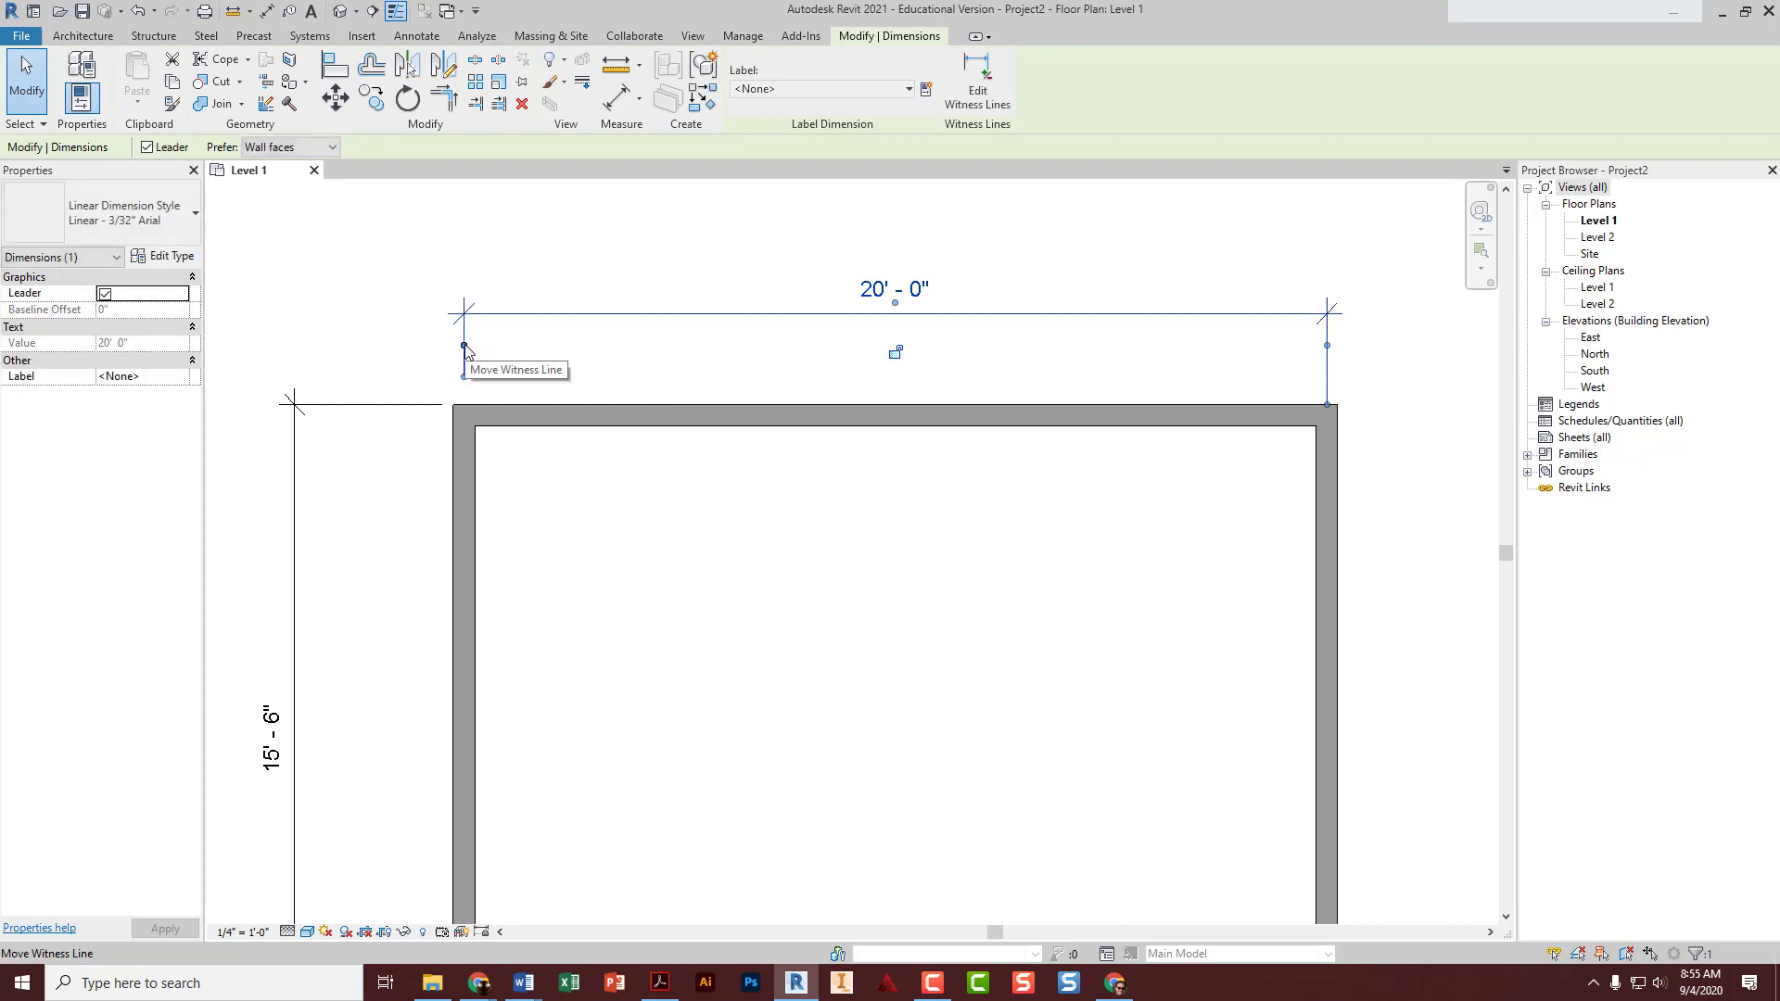
{"action": "left_click_drag", "start_coordinate": [465, 346], "coordinate": [450, 401]}
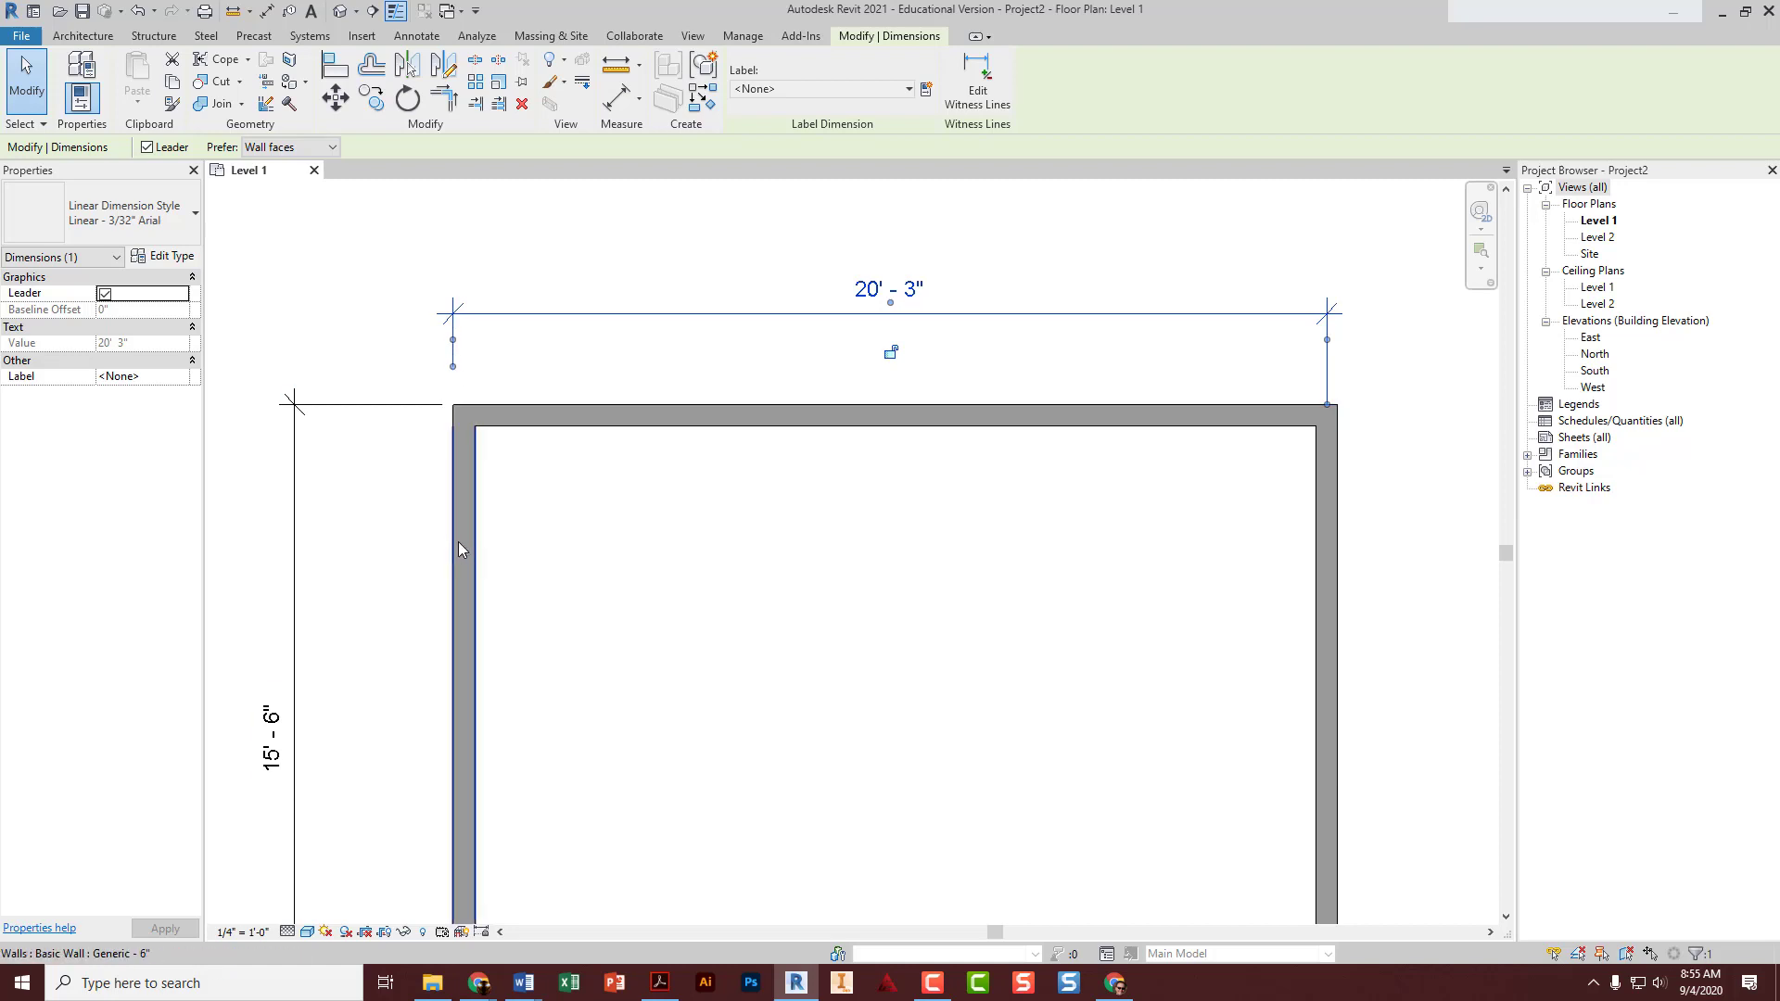
{"action": "left_click_drag", "start_coordinate": [454, 343], "coordinate": [456, 348]}
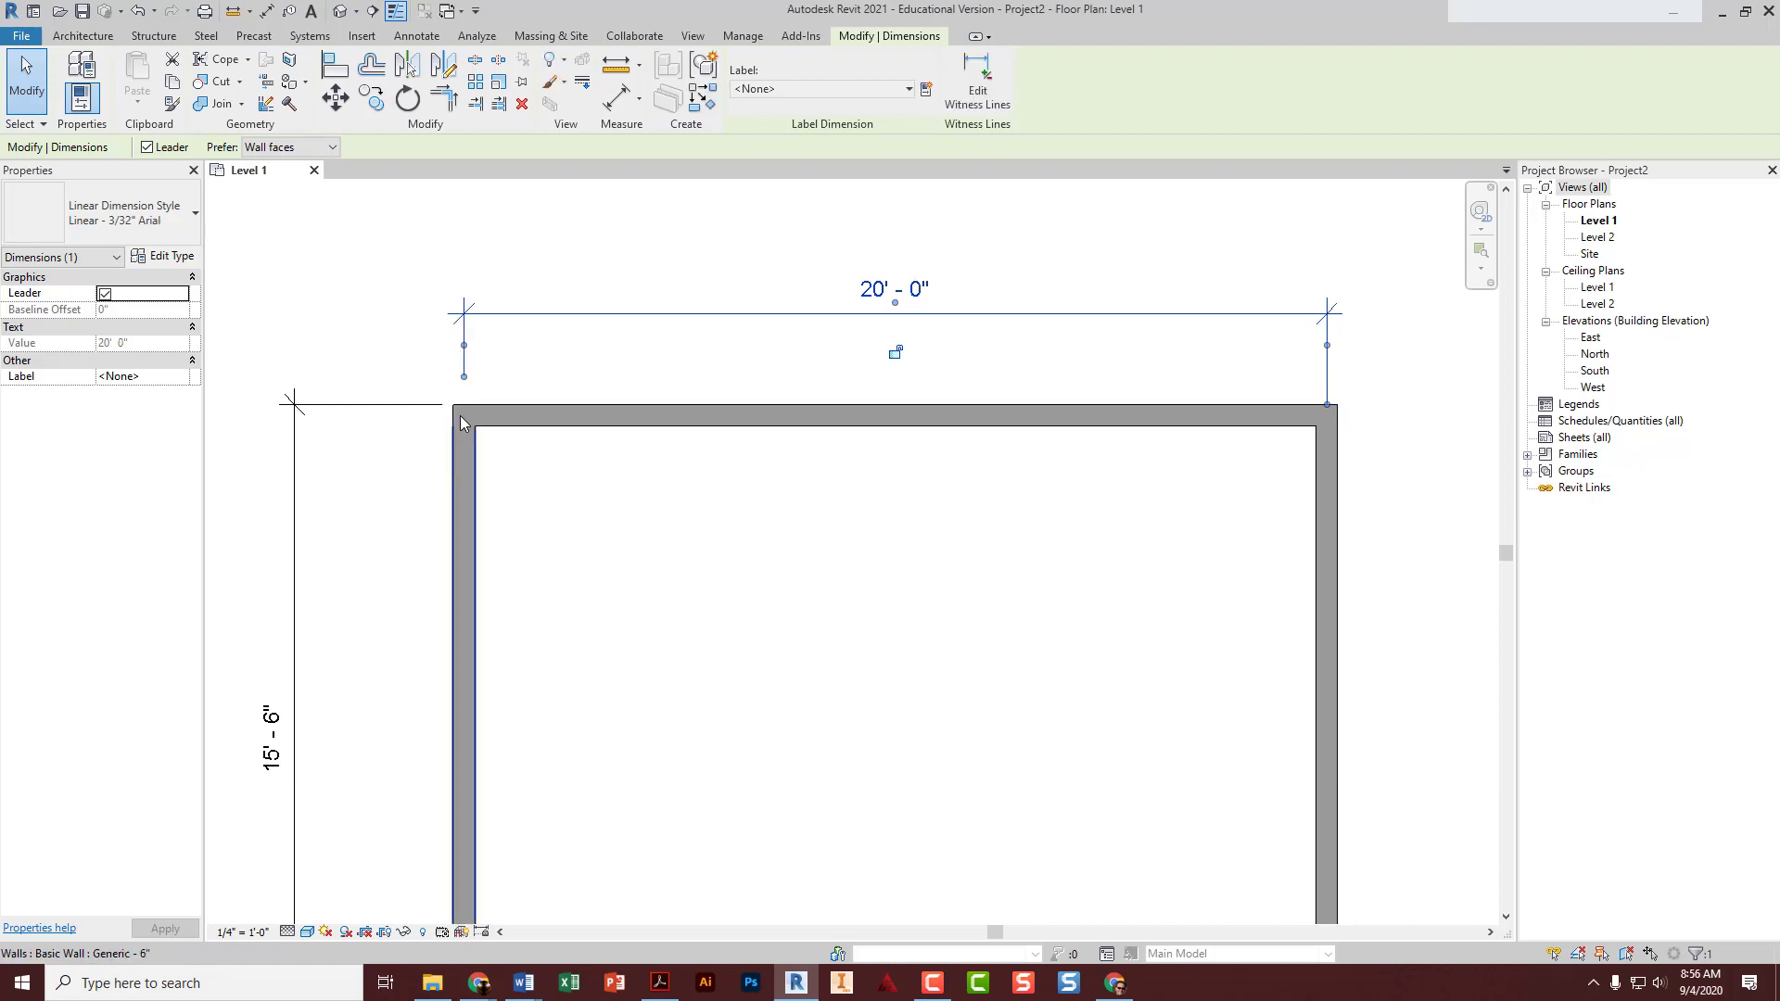
{"action": "left_click", "coordinate": [464, 360]}
{"action": "left_click", "coordinate": [474, 355]}
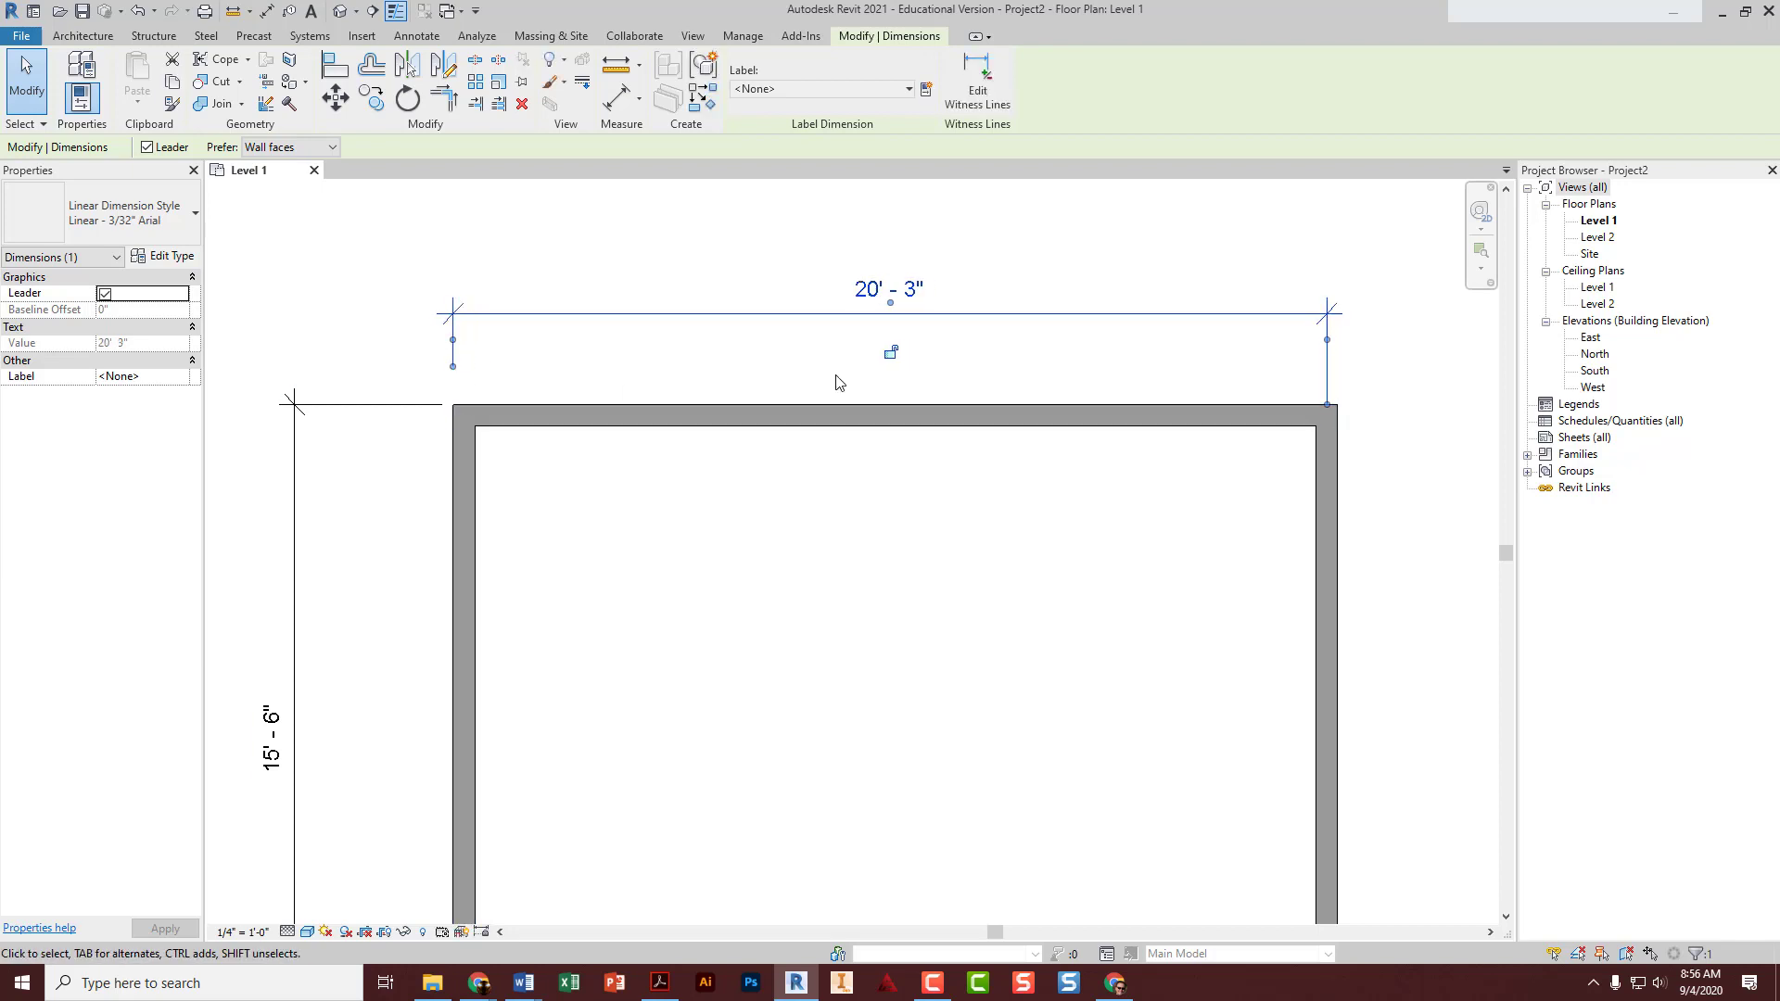
- Move the right witness line onto the exterior face so the dimension reads 20' - 6"
{"action": "left_click", "coordinate": [1330, 346]}
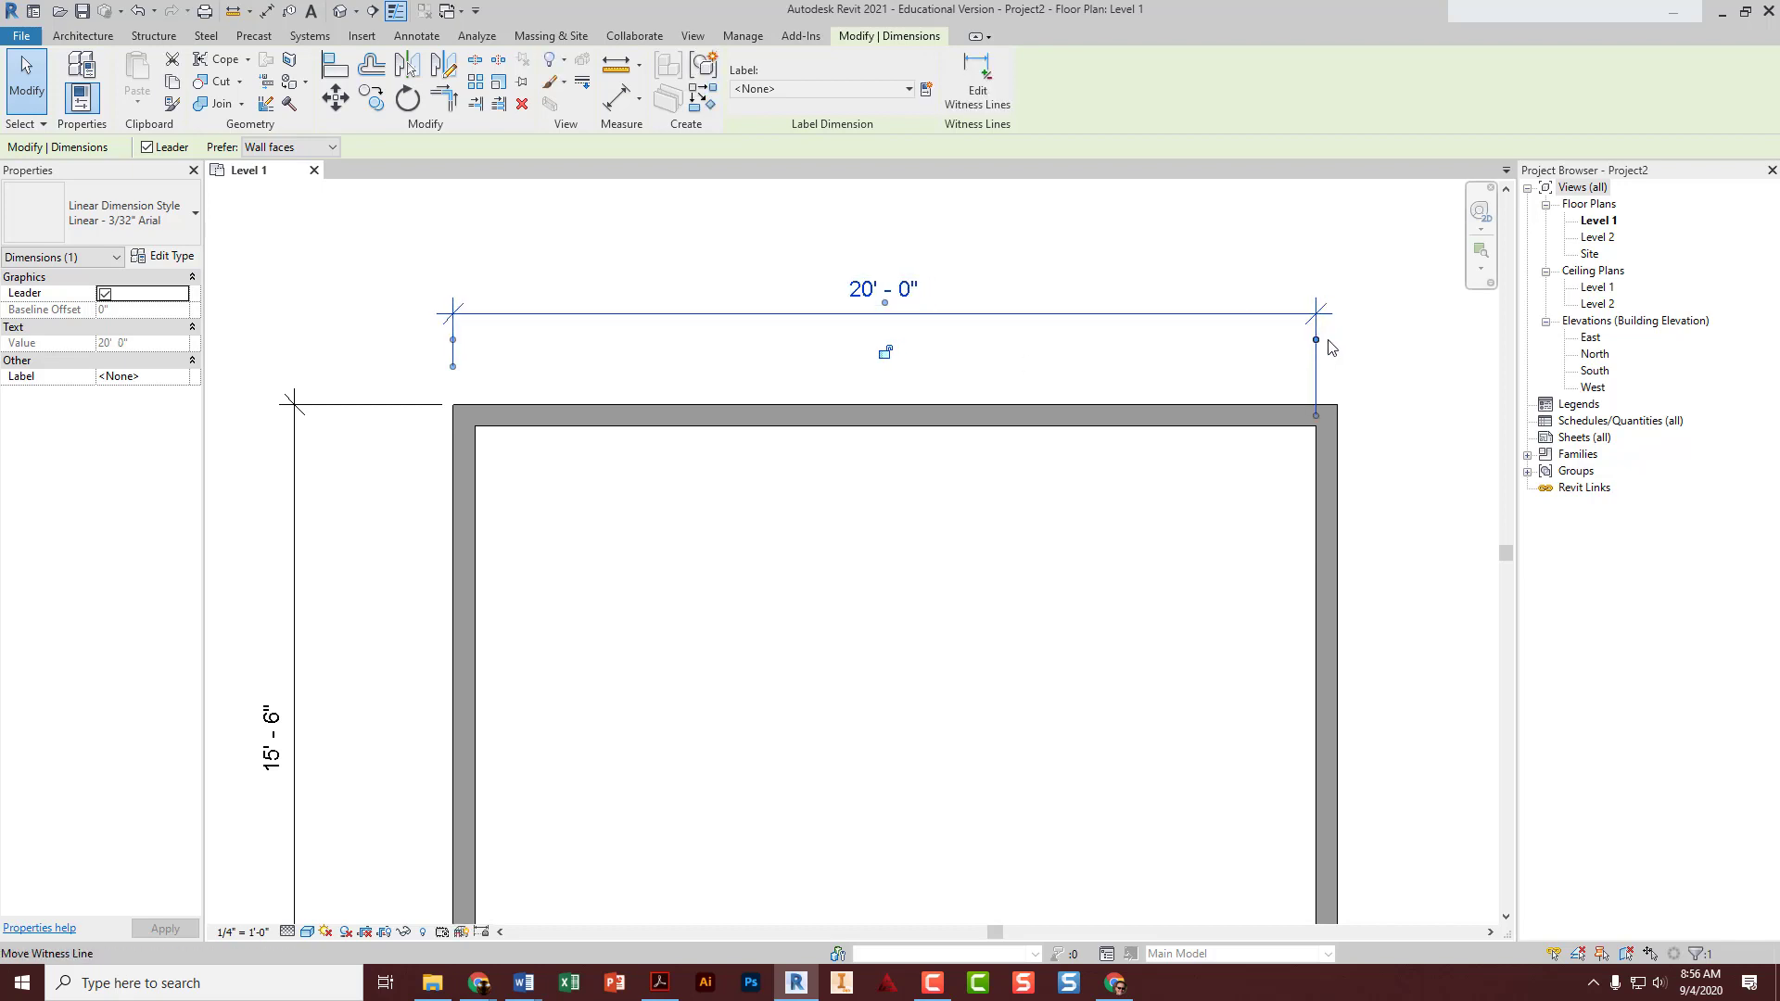
{"action": "left_click", "coordinate": [1324, 347]}
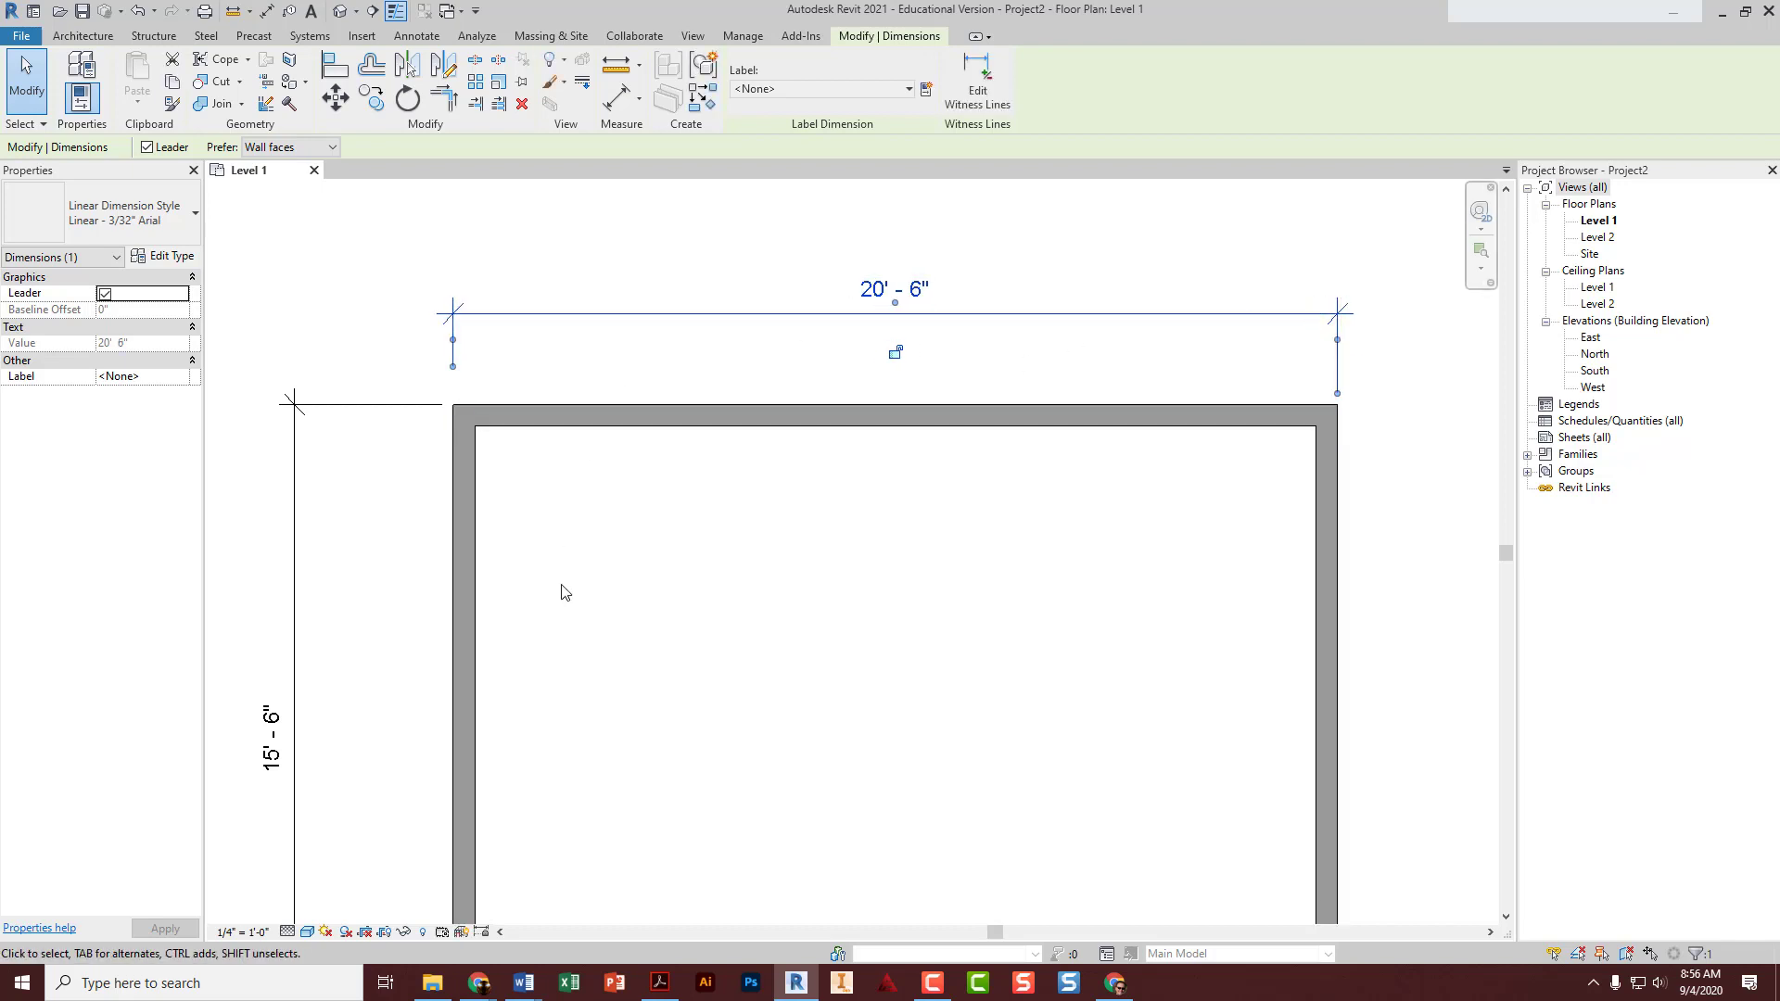
{"action": "left_click", "coordinate": [964, 363]}
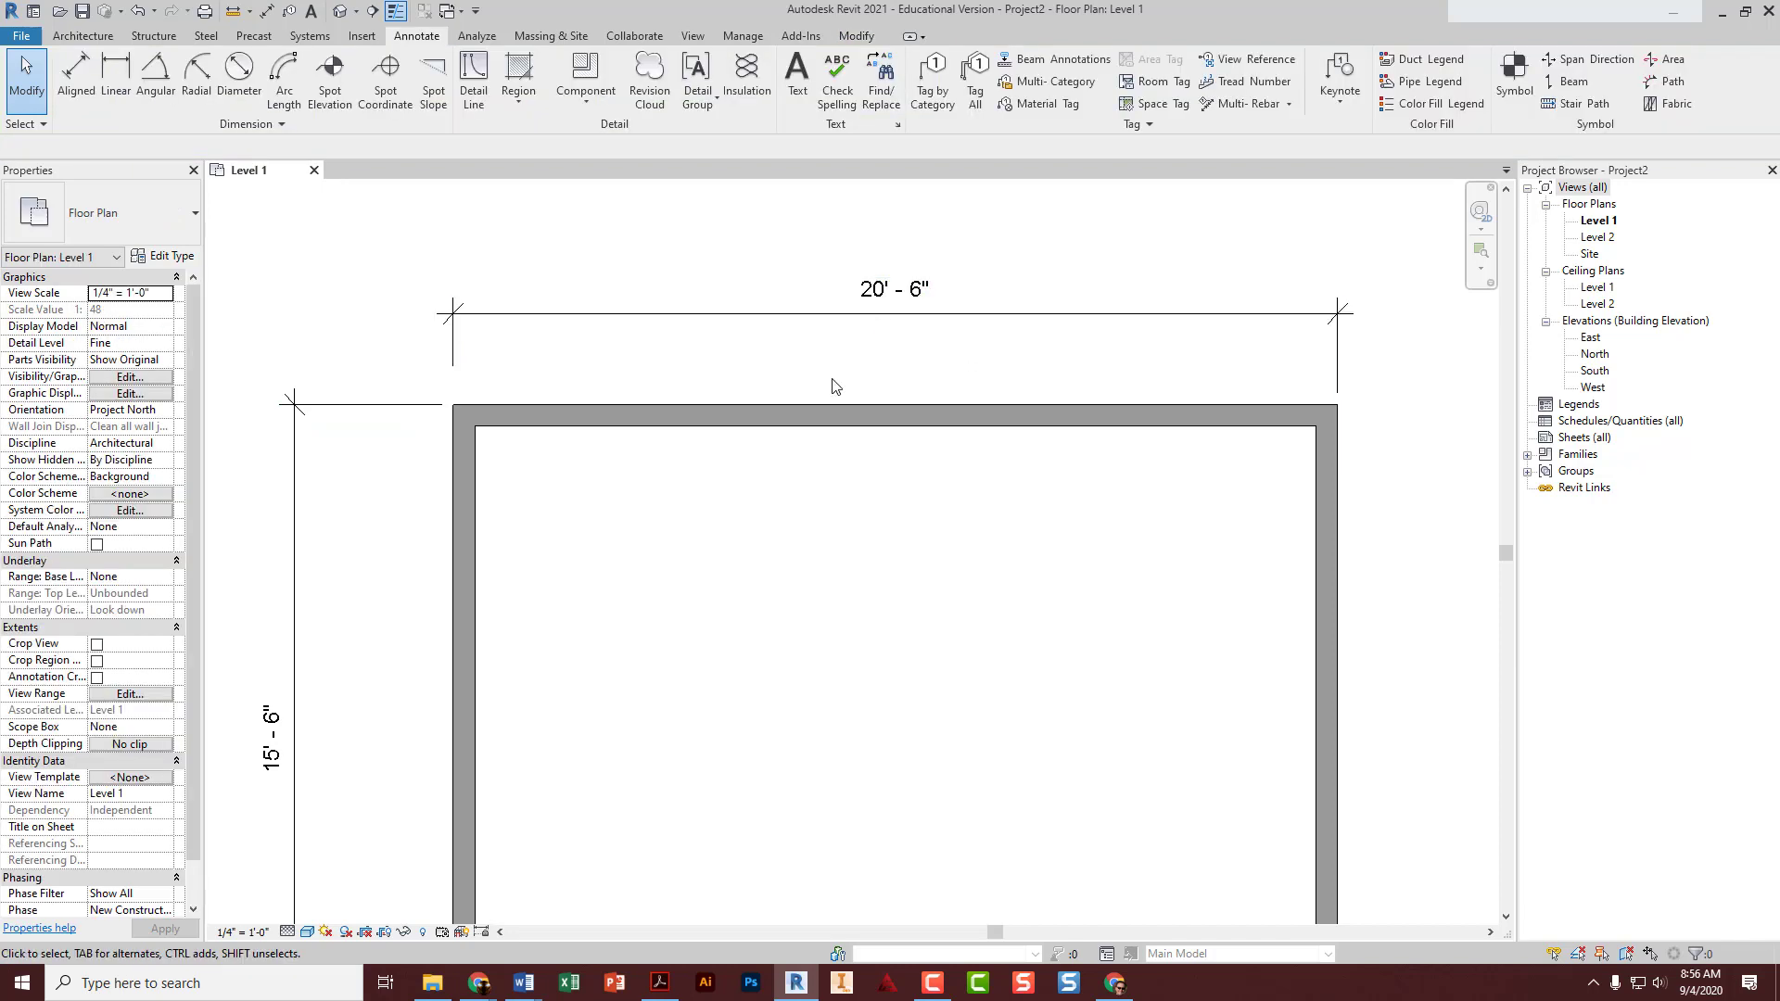
- Change the room's 20'-6" width dimension to 20'-0" by moving the right wall
{"action": "left_click", "coordinate": [1324, 561]}
{"action": "left_click", "coordinate": [904, 295]}
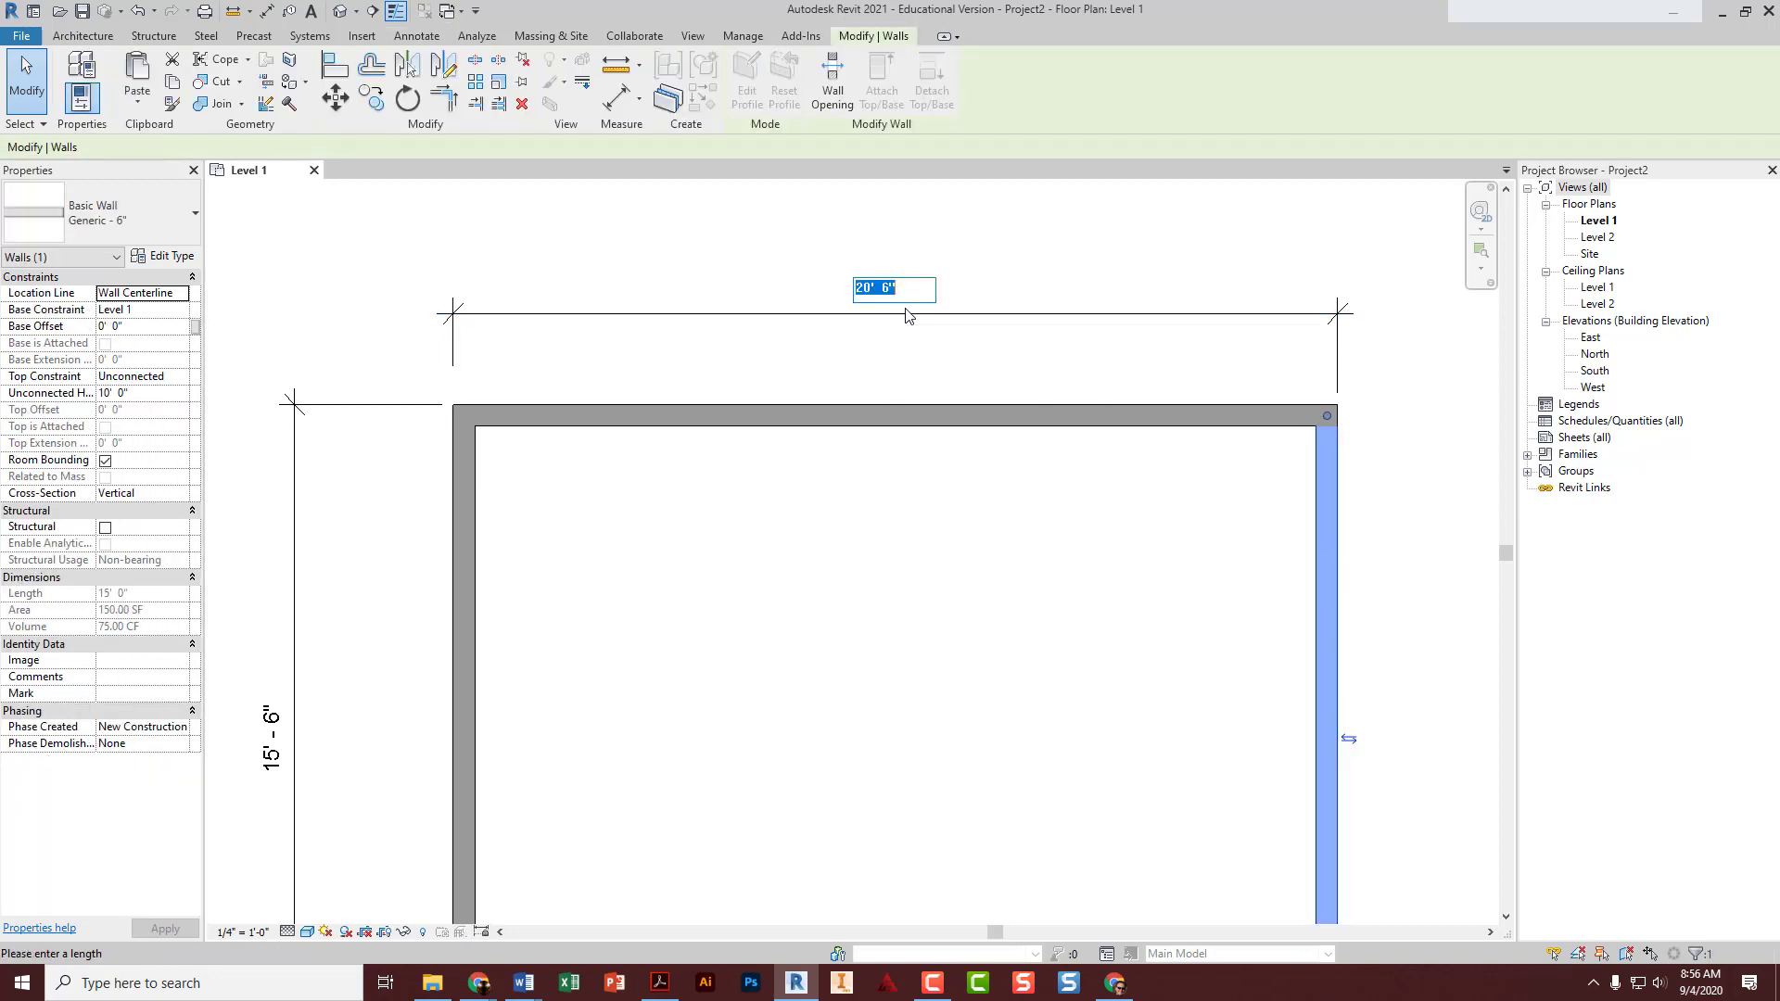
{"action": "key", "text": "Return"}
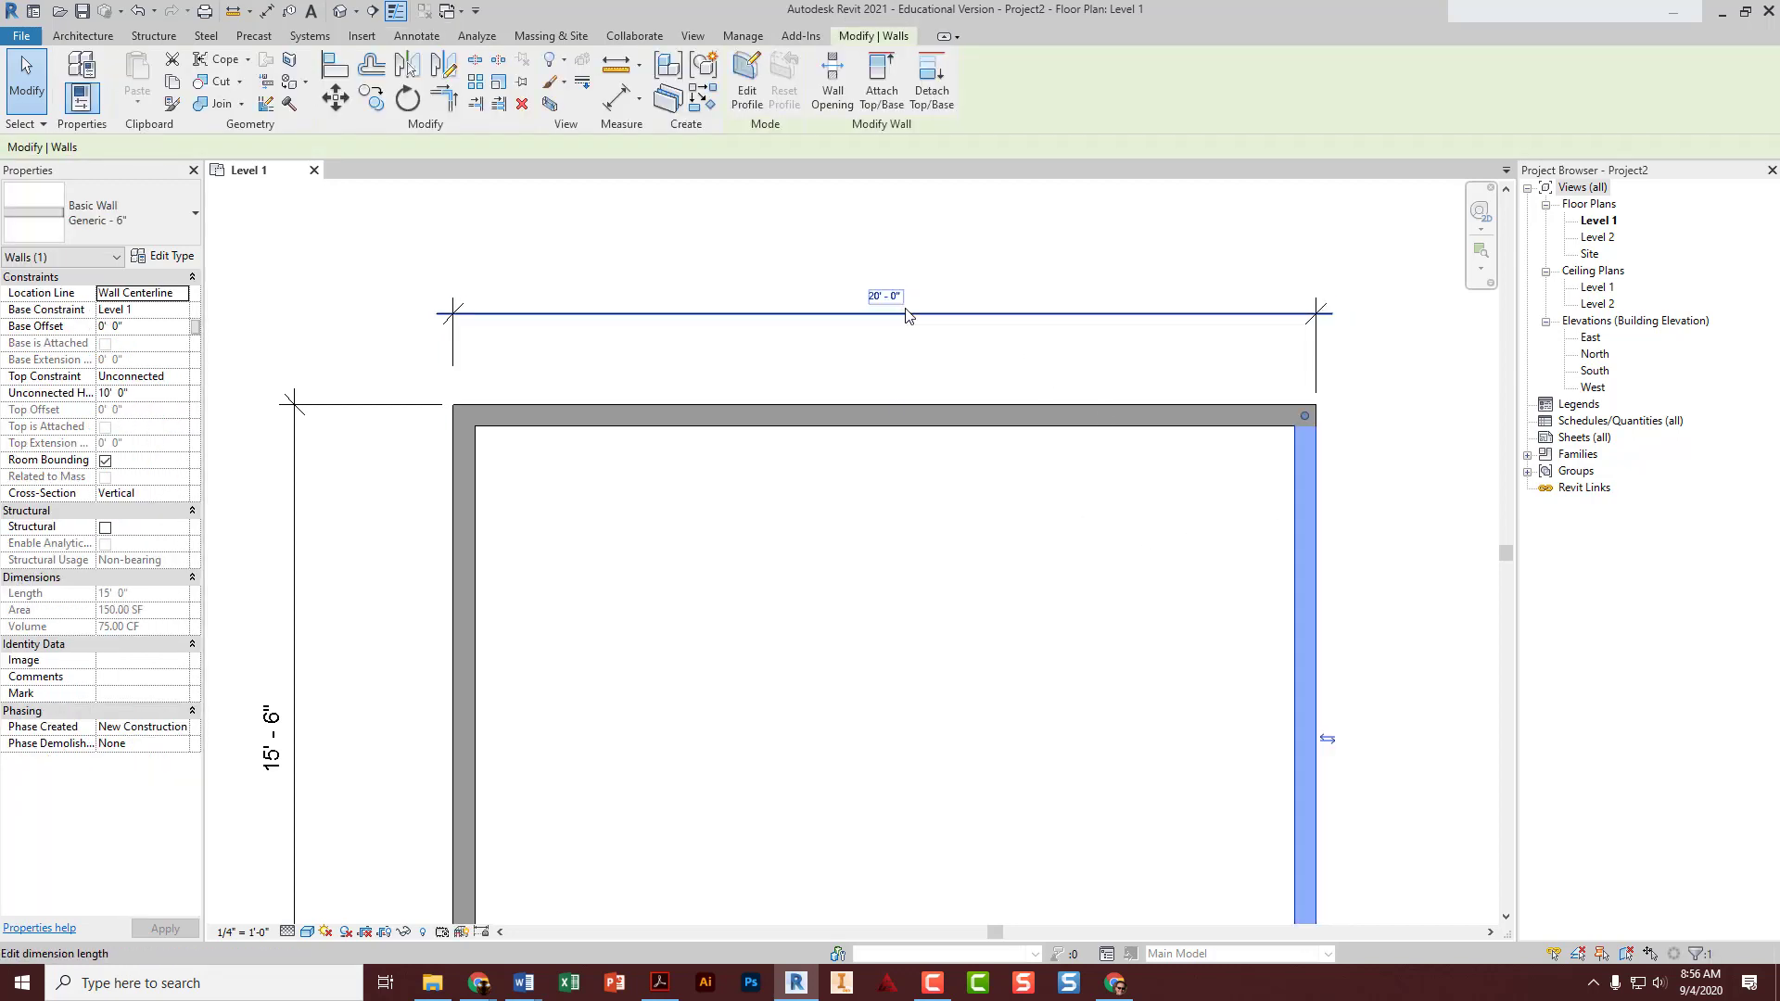
{"action": "left_click", "coordinate": [1081, 526]}
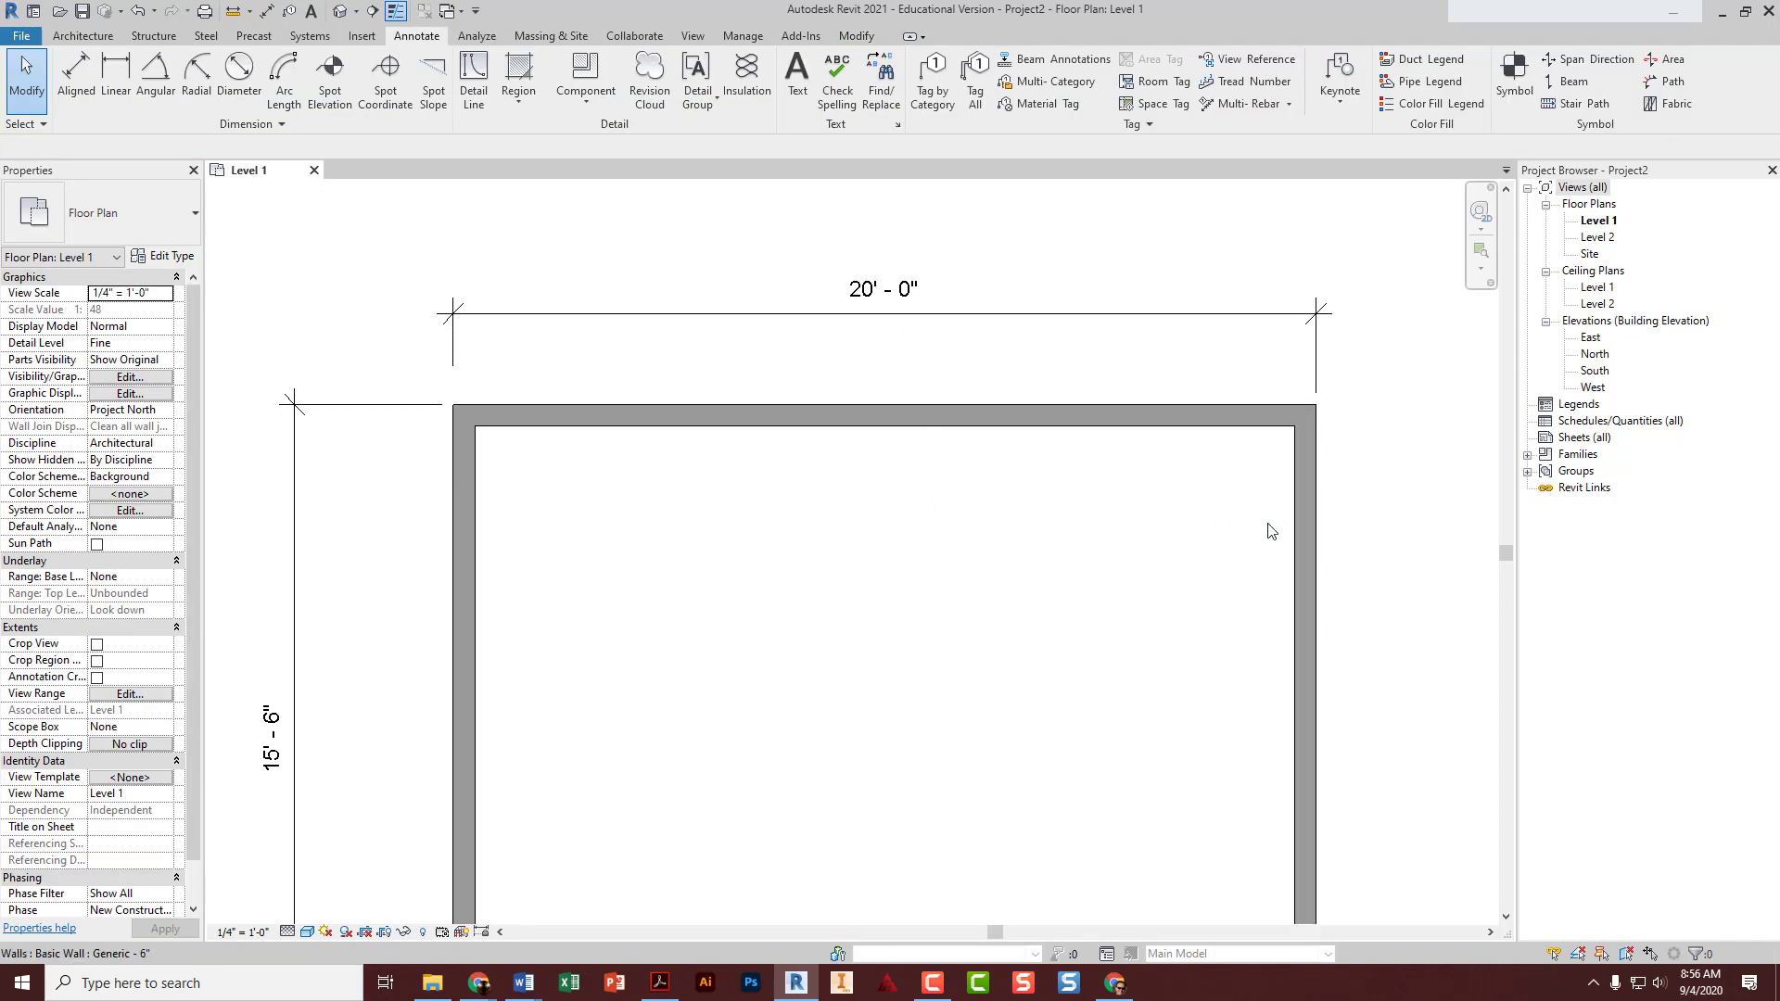
- Zoom out and pan the plan to centre the second room in view
{"action": "scroll", "coordinate": [1278, 583], "scroll_direction": "down", "scroll_amount": 4}
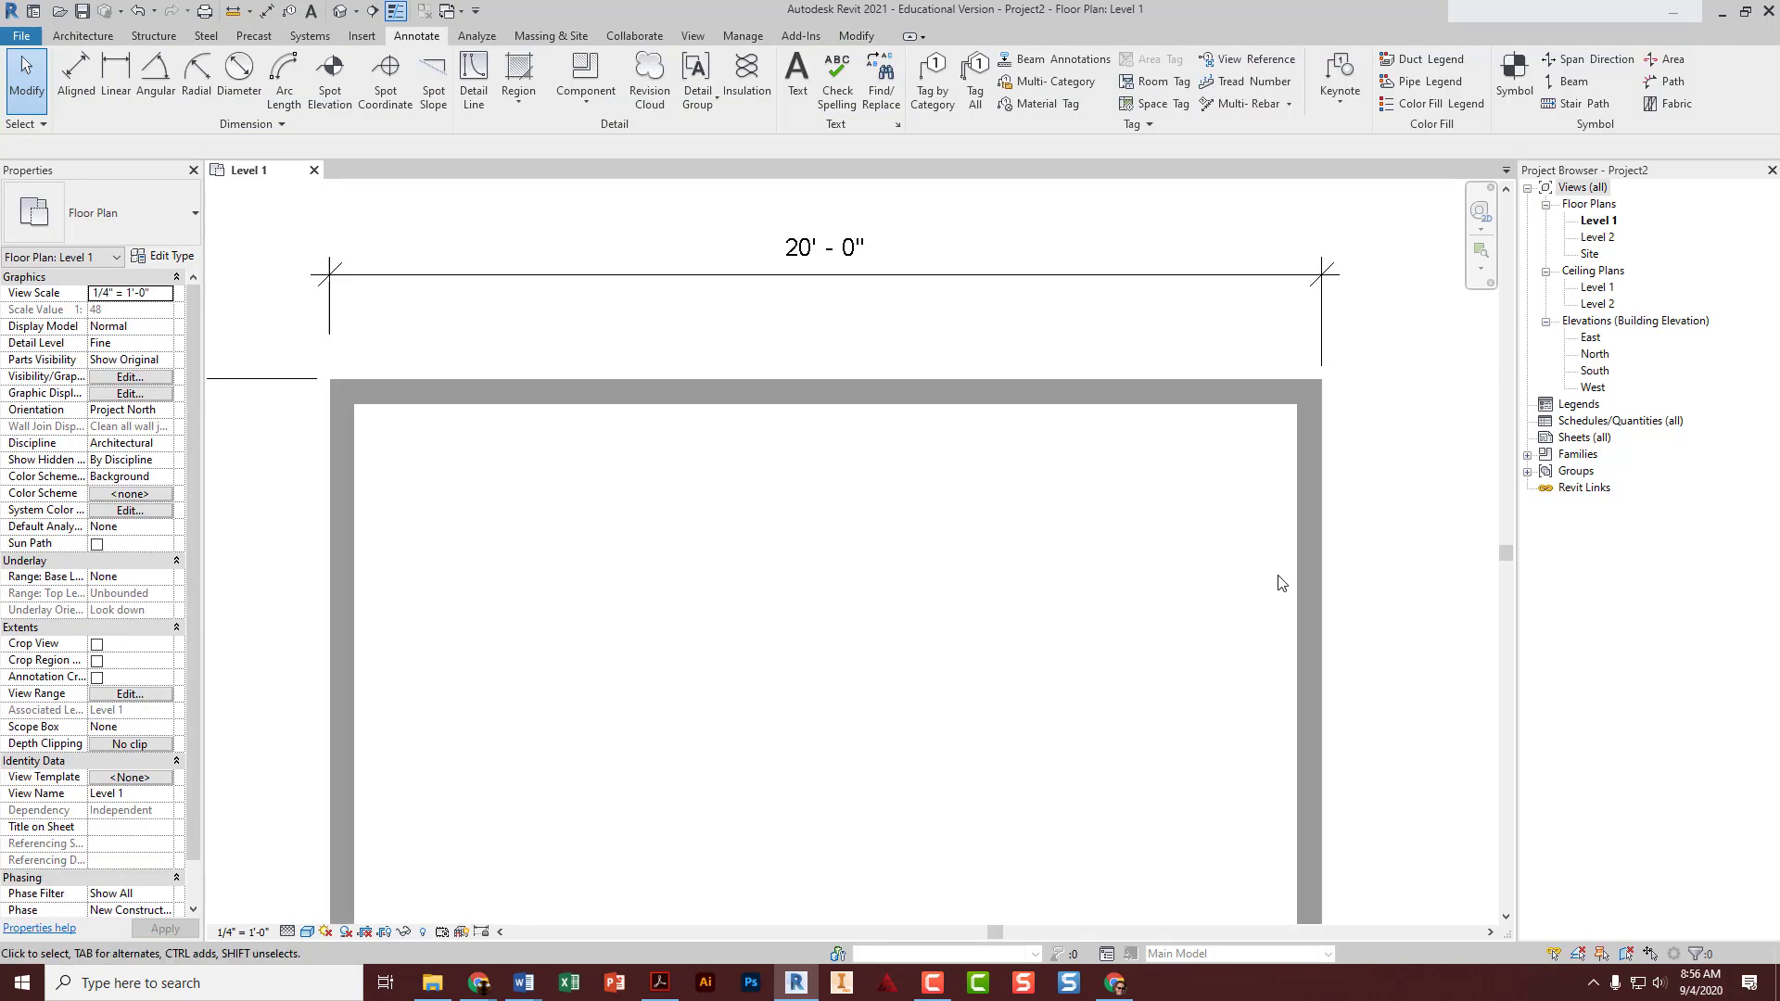
{"action": "middle_click_drag", "start_coordinate": [1276, 587], "coordinate": [1122, 547]}
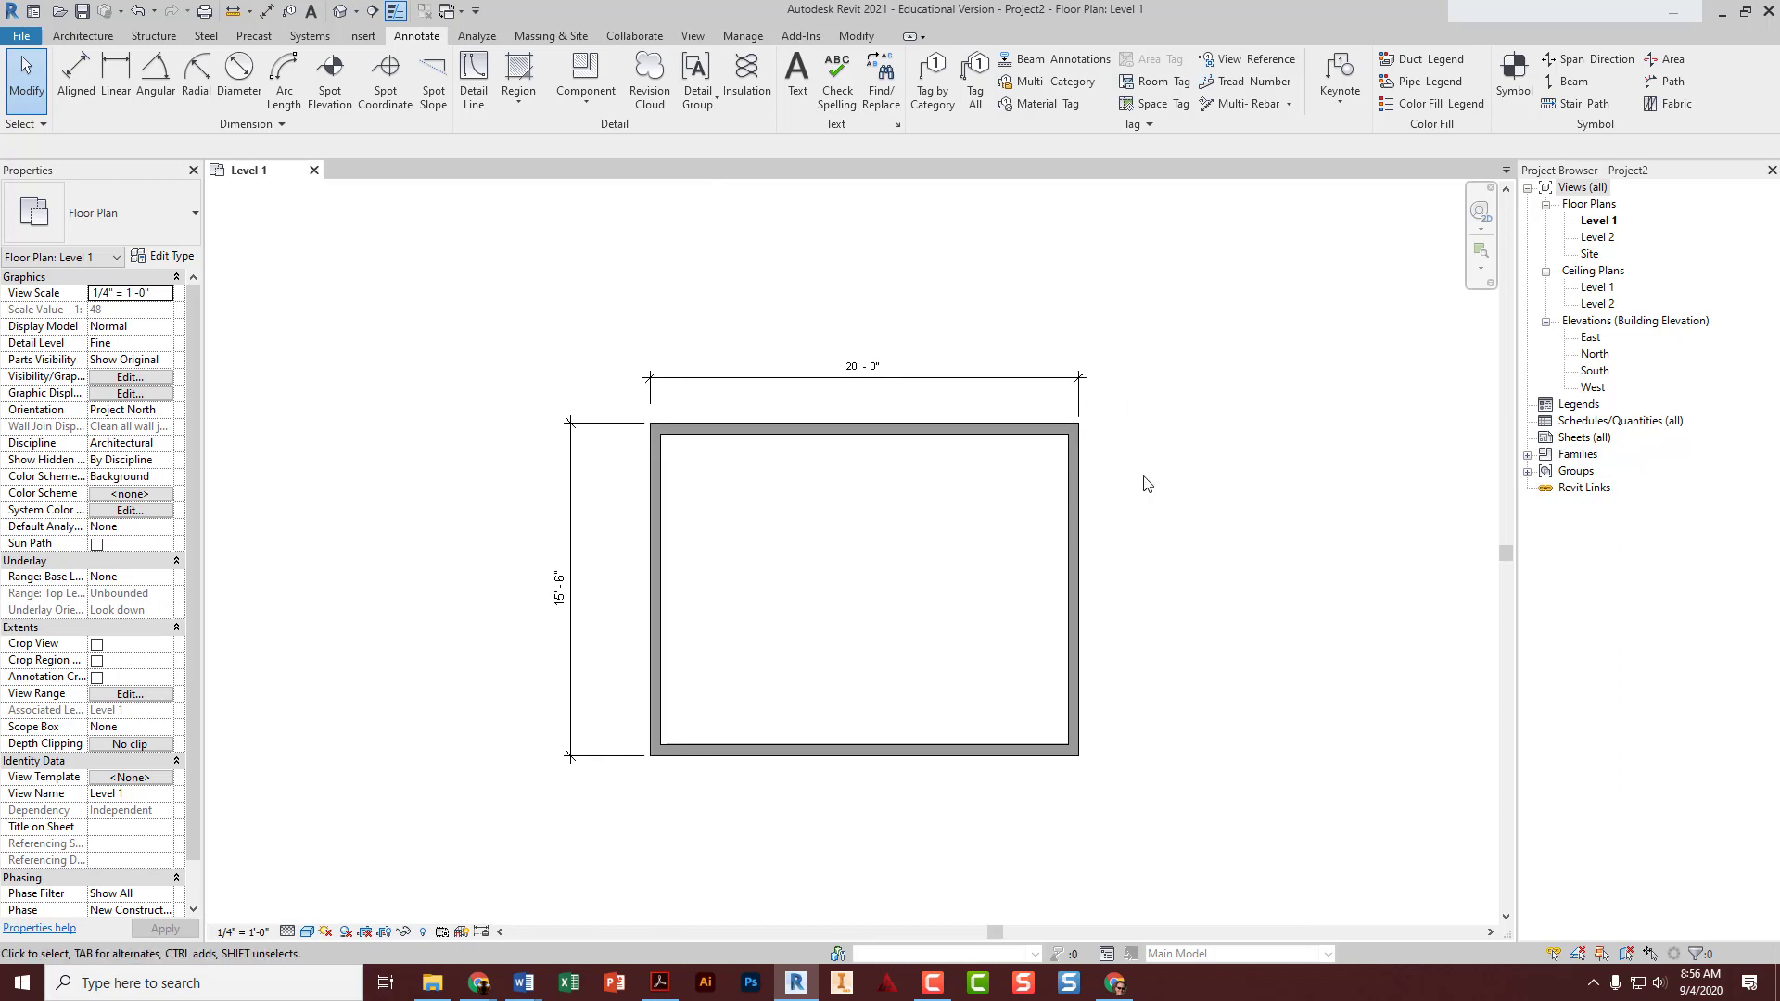
{"action": "middle_click_drag", "start_coordinate": [1234, 511], "coordinate": [975, 481]}
{"action": "scroll", "coordinate": [974, 481], "scroll_direction": "down", "scroll_amount": 2}
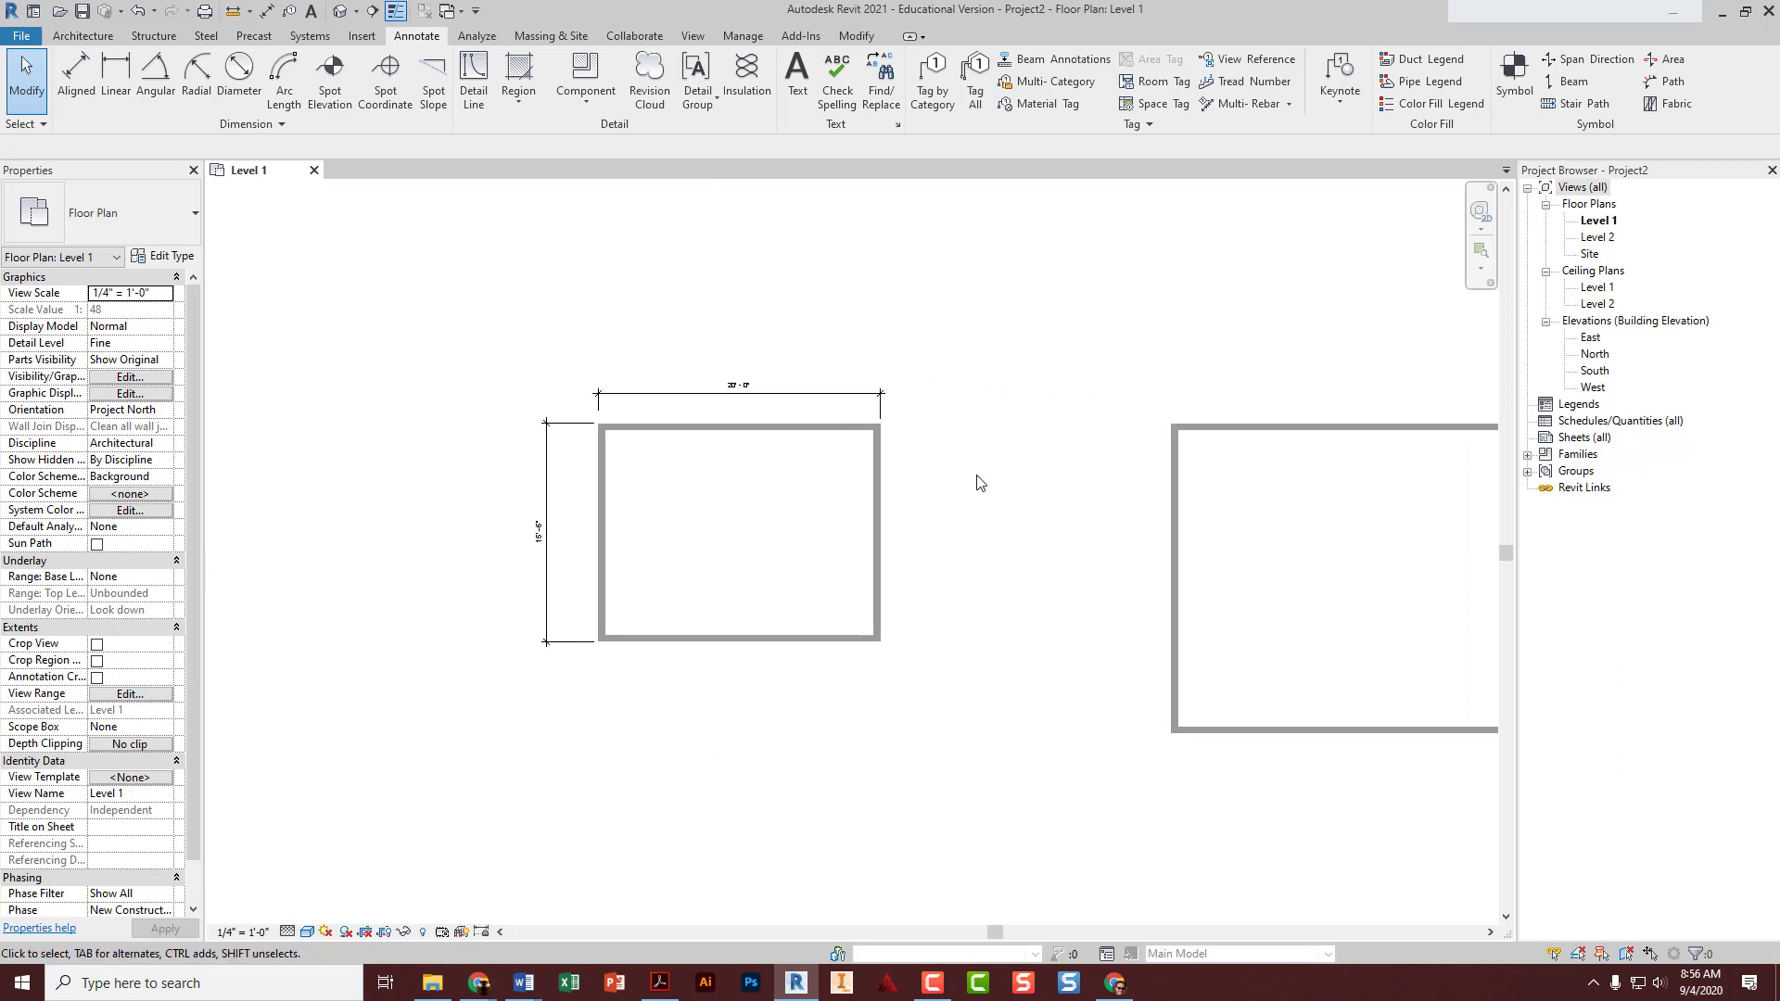
{"action": "middle_click_drag", "start_coordinate": [1157, 515], "coordinate": [1088, 511]}
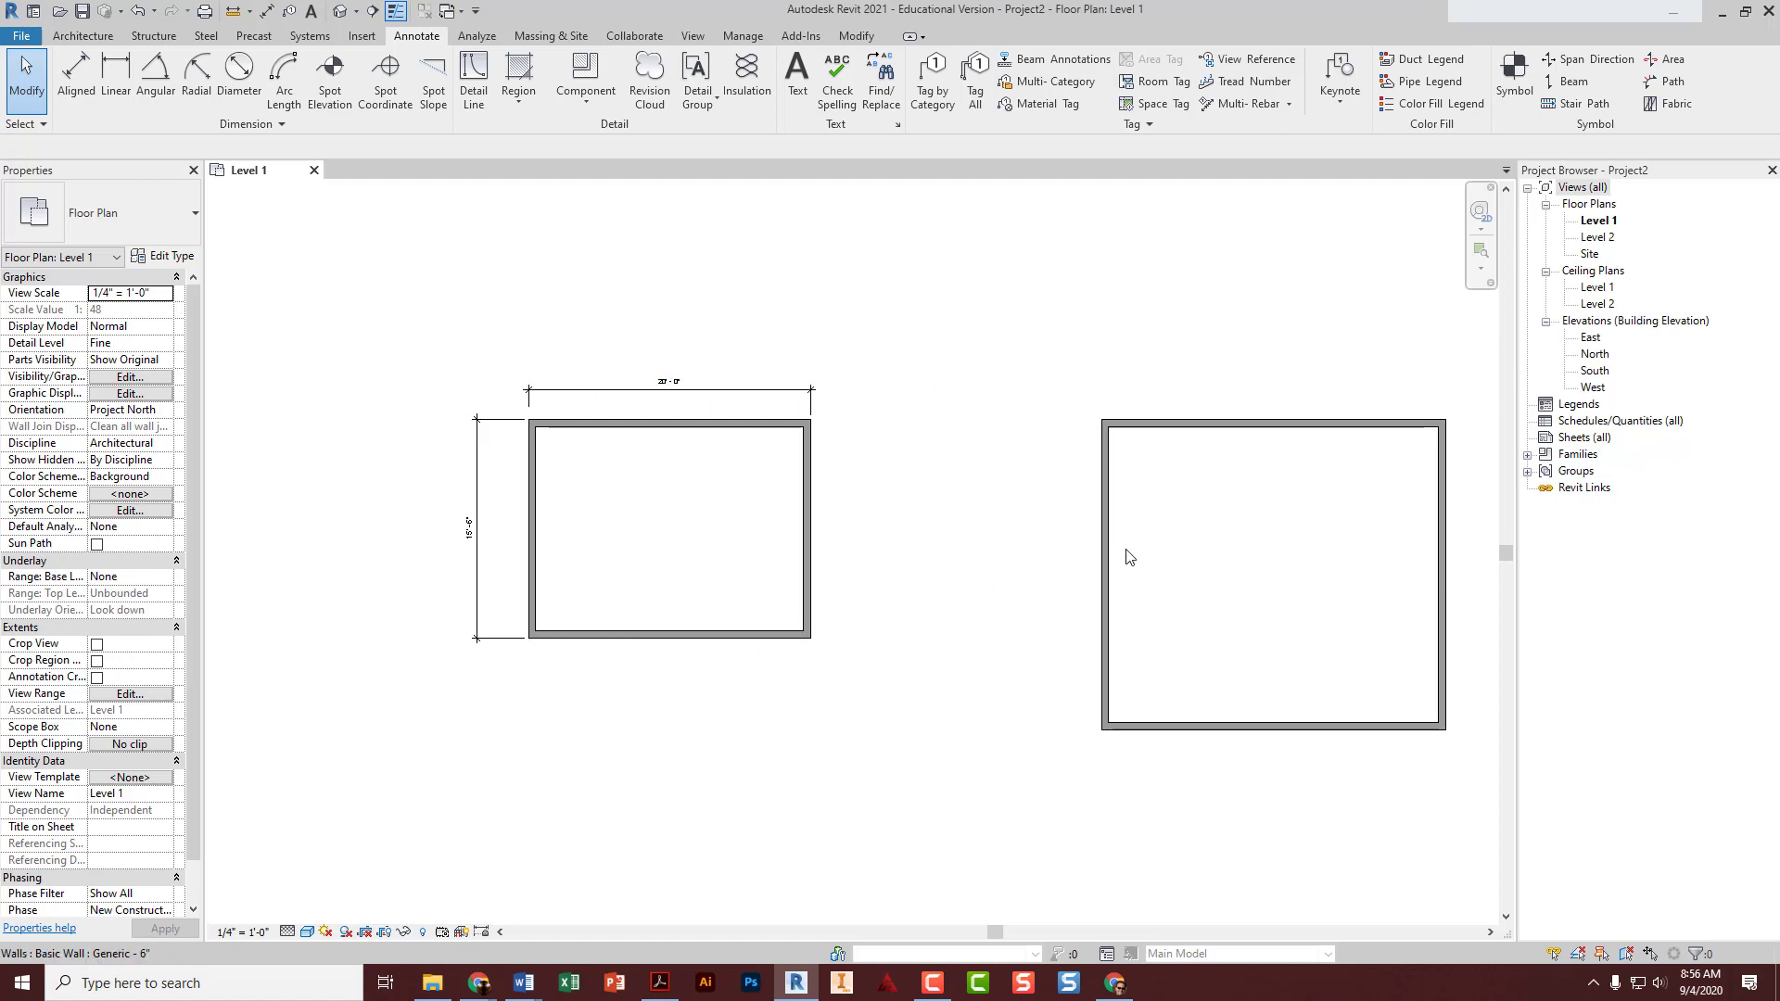
{"action": "middle_click_drag", "start_coordinate": [1158, 560], "coordinate": [587, 517]}
{"action": "scroll", "coordinate": [587, 517], "scroll_direction": "up", "scroll_amount": 4}
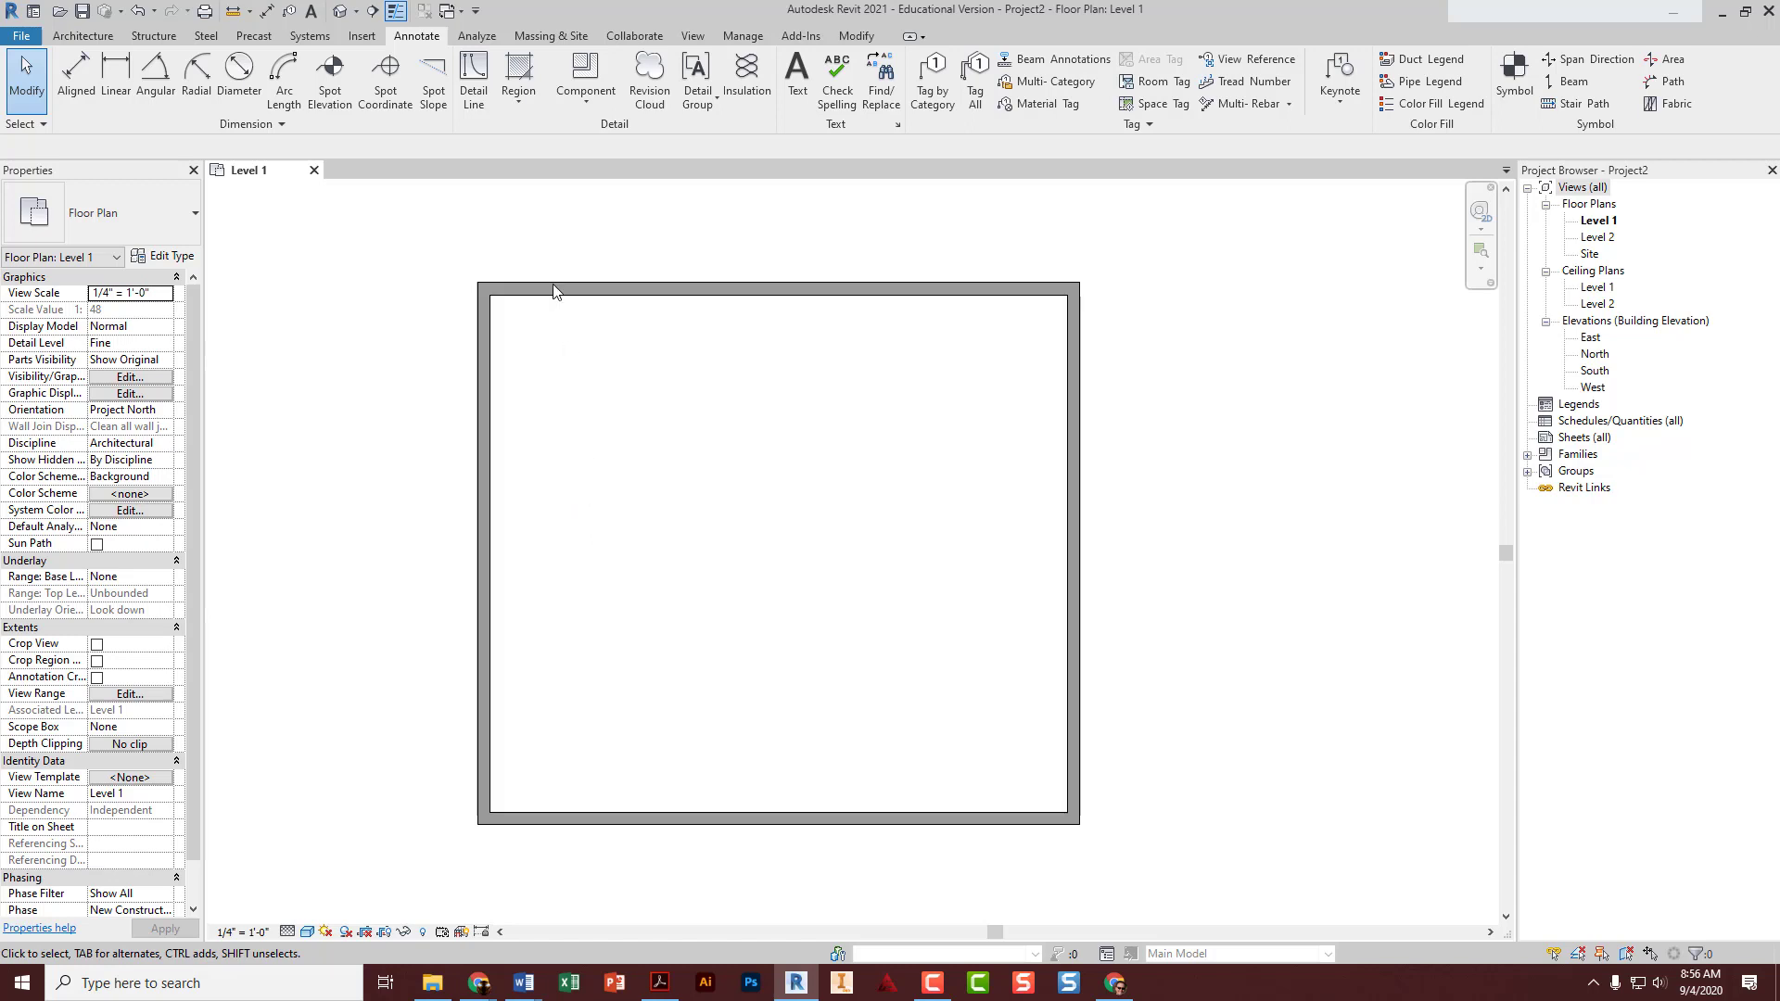
- Select the second room's top wall
{"action": "left_click", "coordinate": [565, 283]}
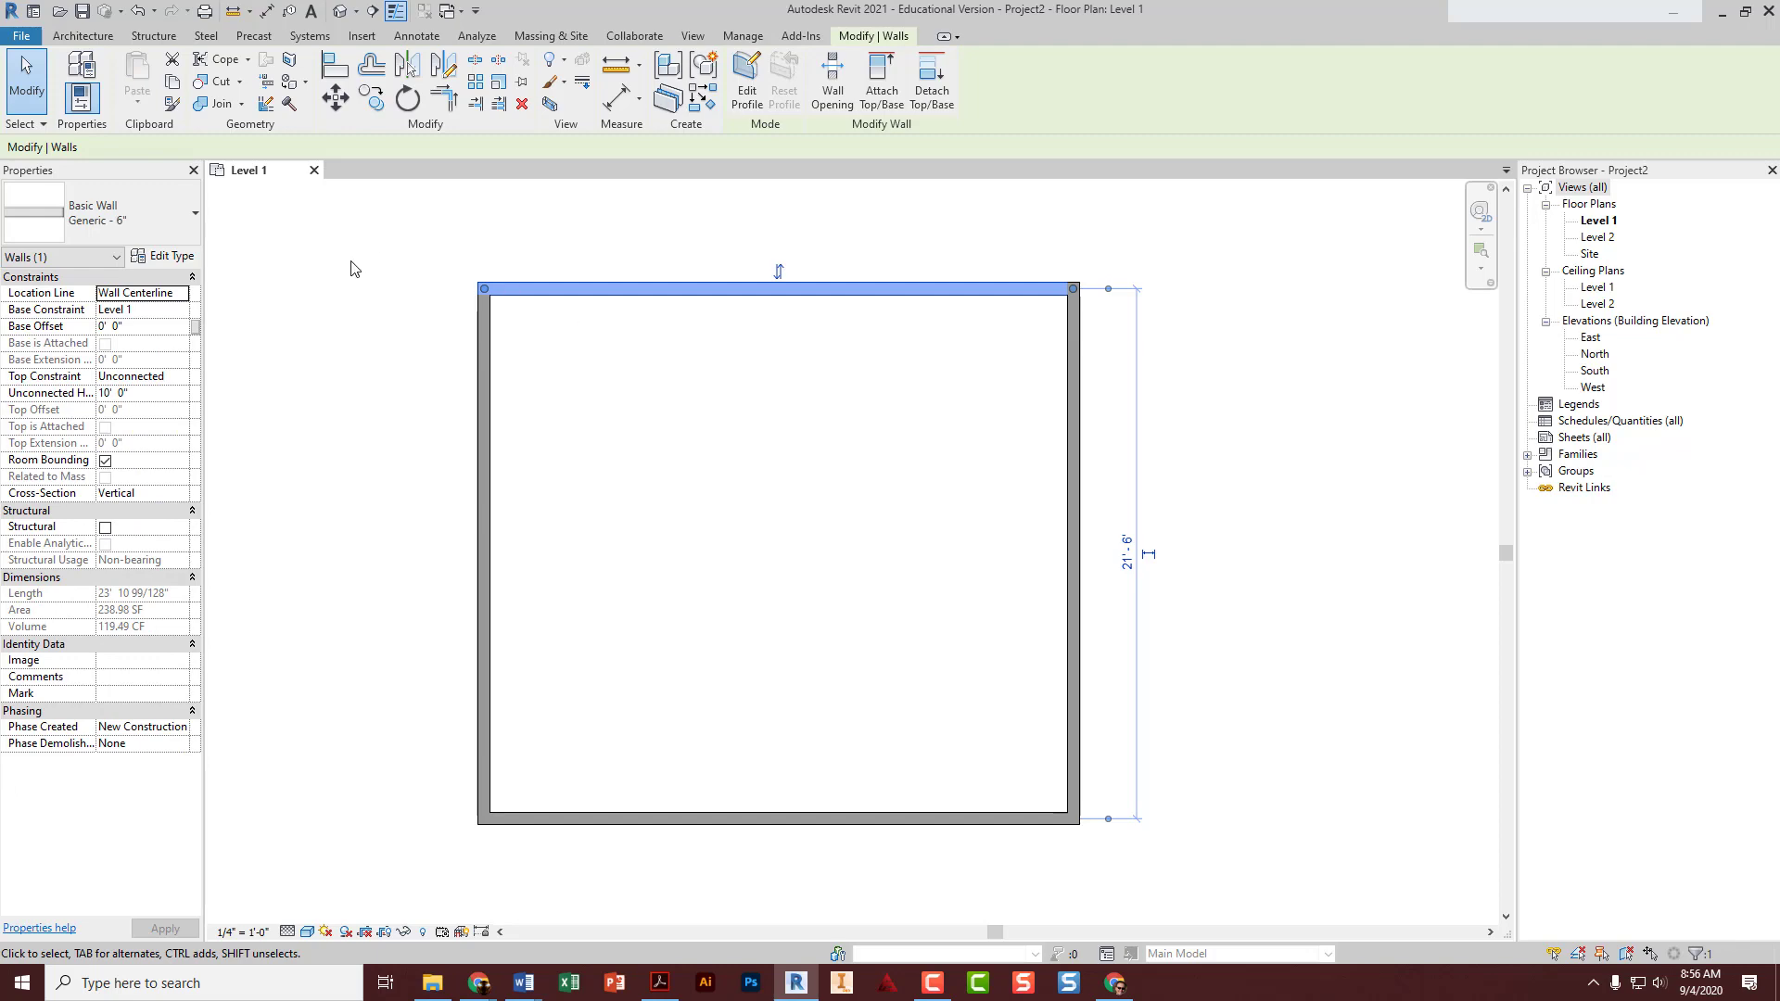
{"action": "left_click", "coordinate": [639, 250]}
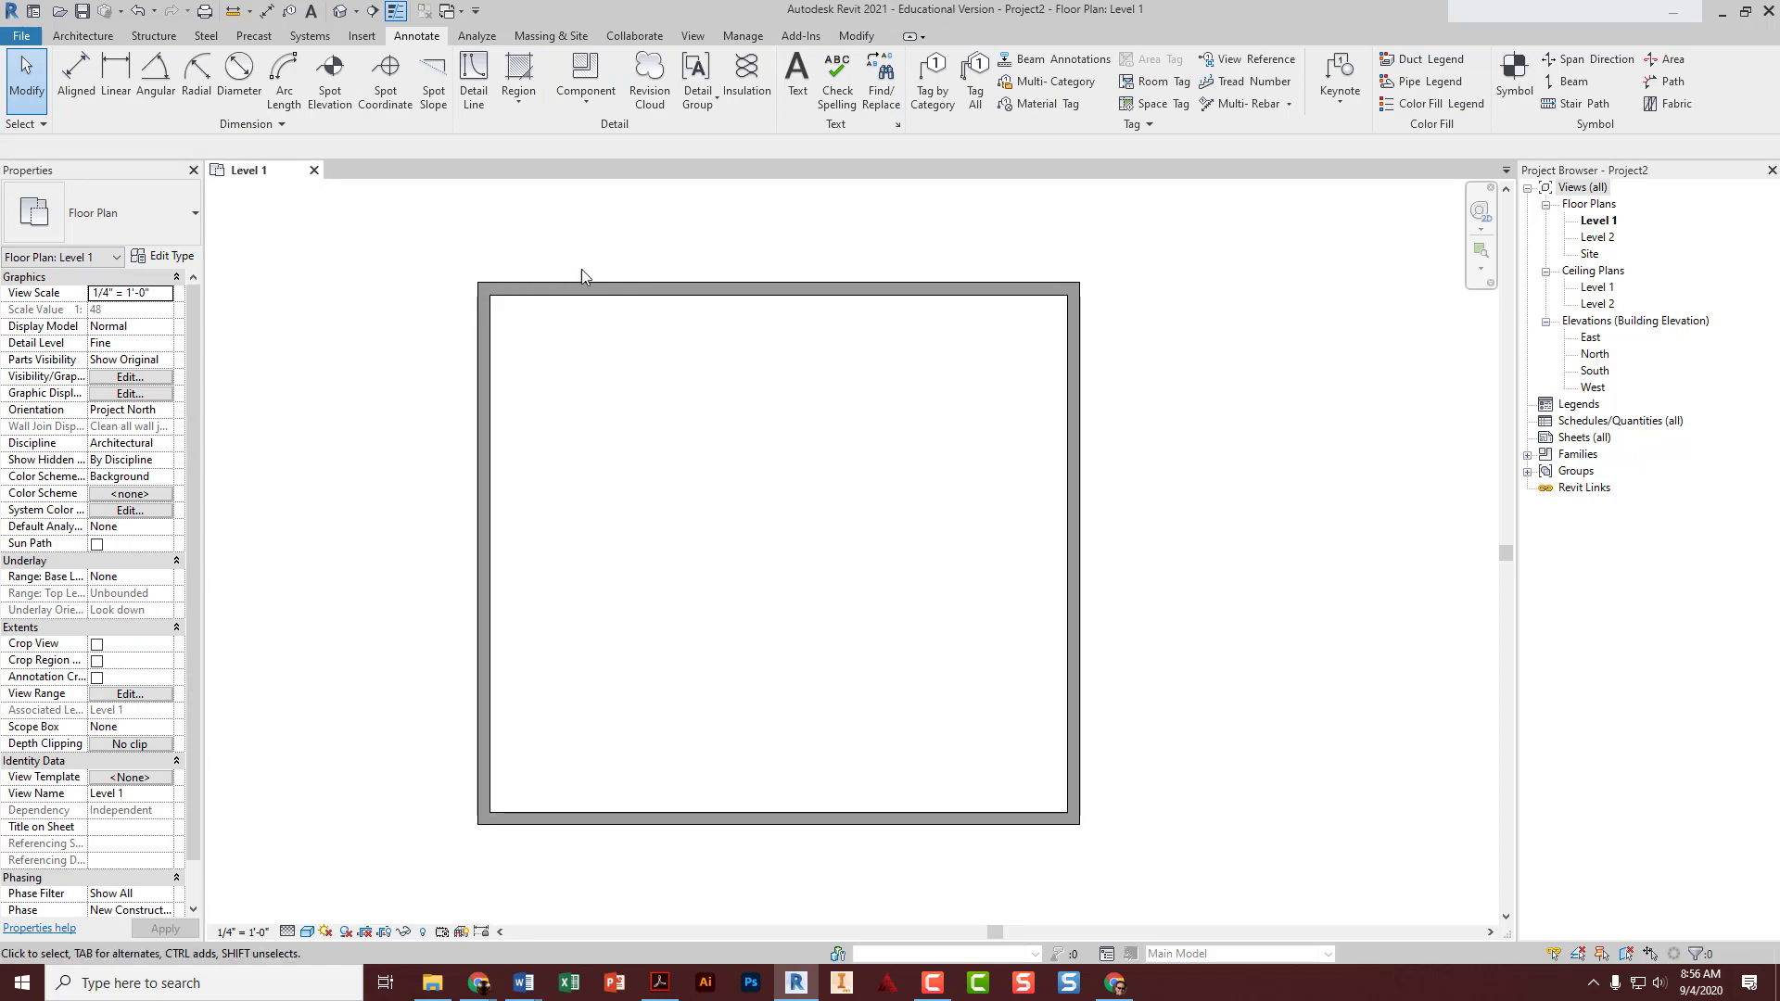
{"action": "left_click", "coordinate": [604, 292]}
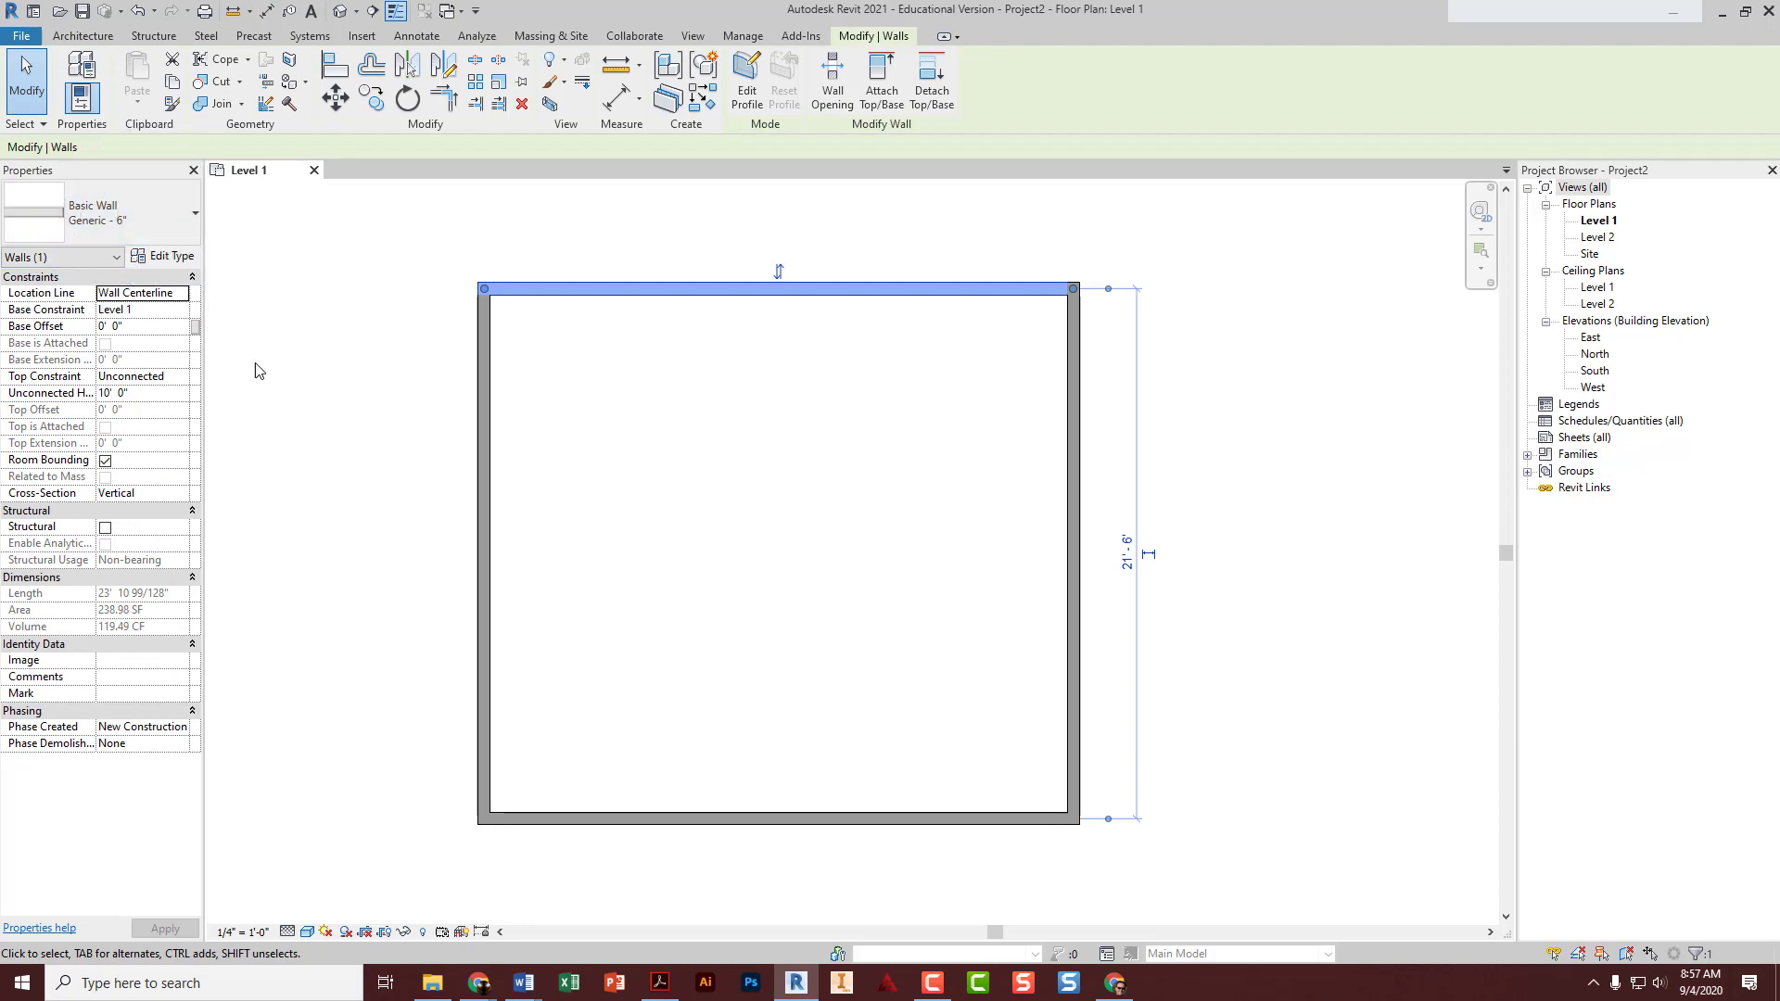
{"action": "left_click", "coordinate": [388, 393]}
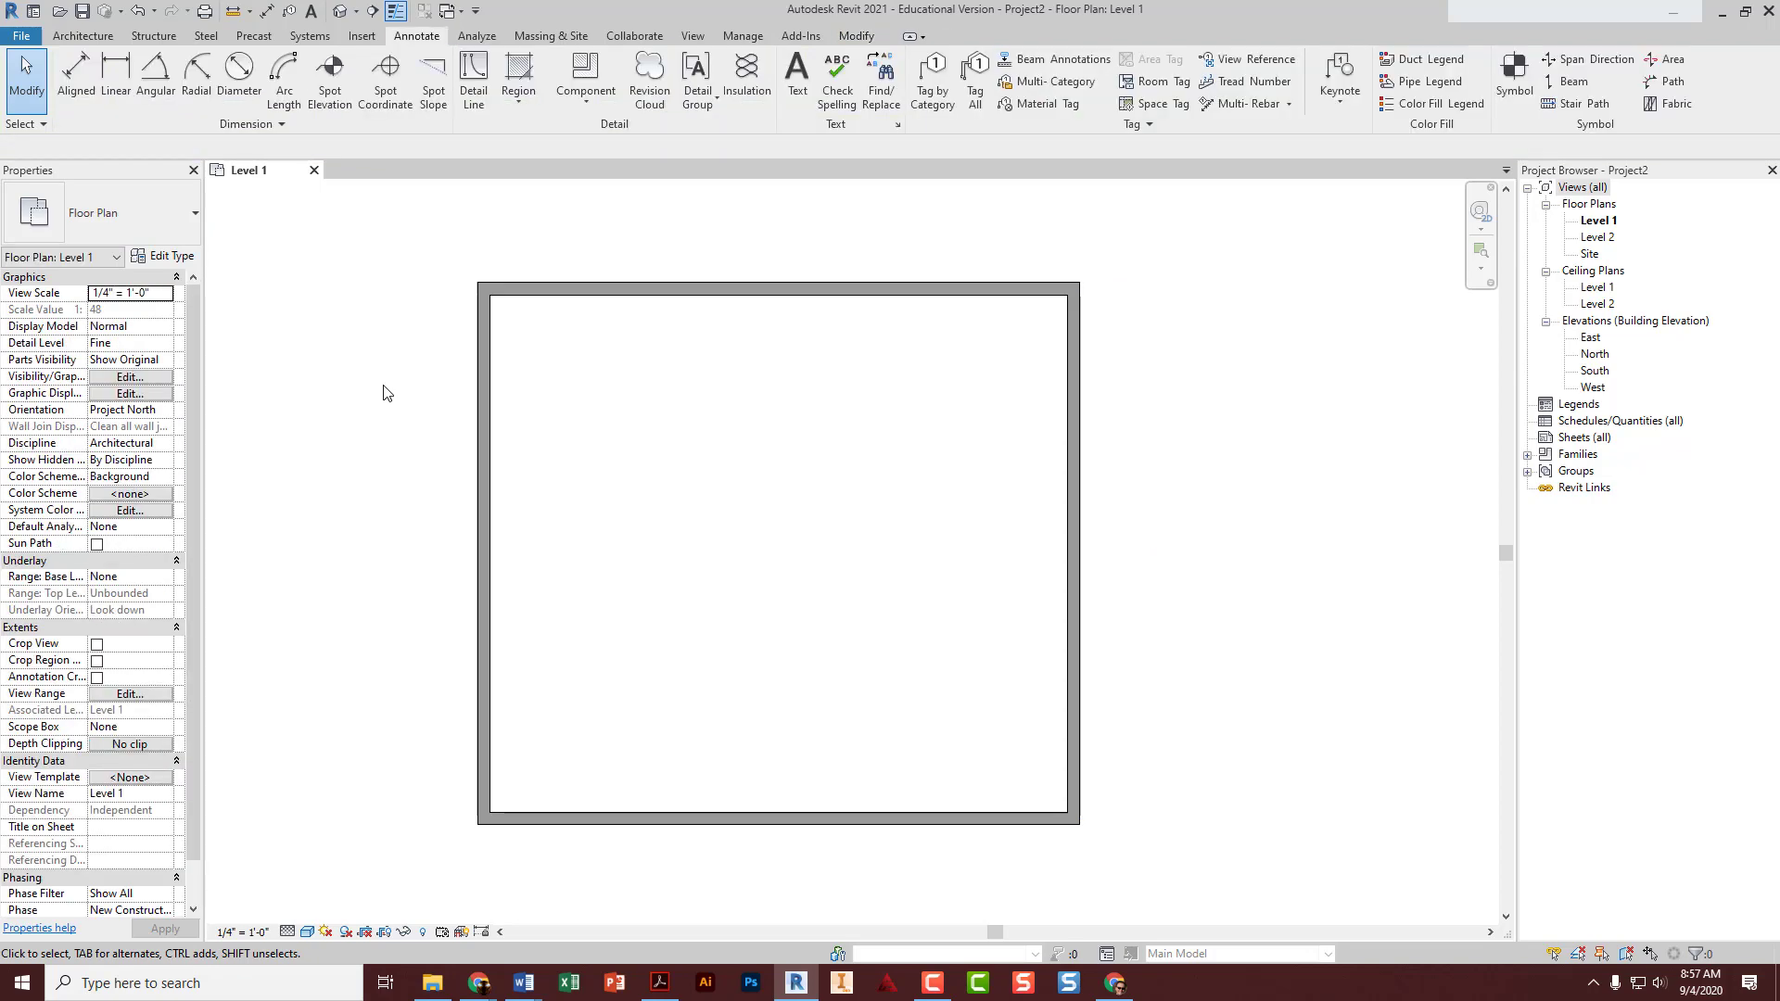
{"action": "left_click", "coordinate": [664, 291]}
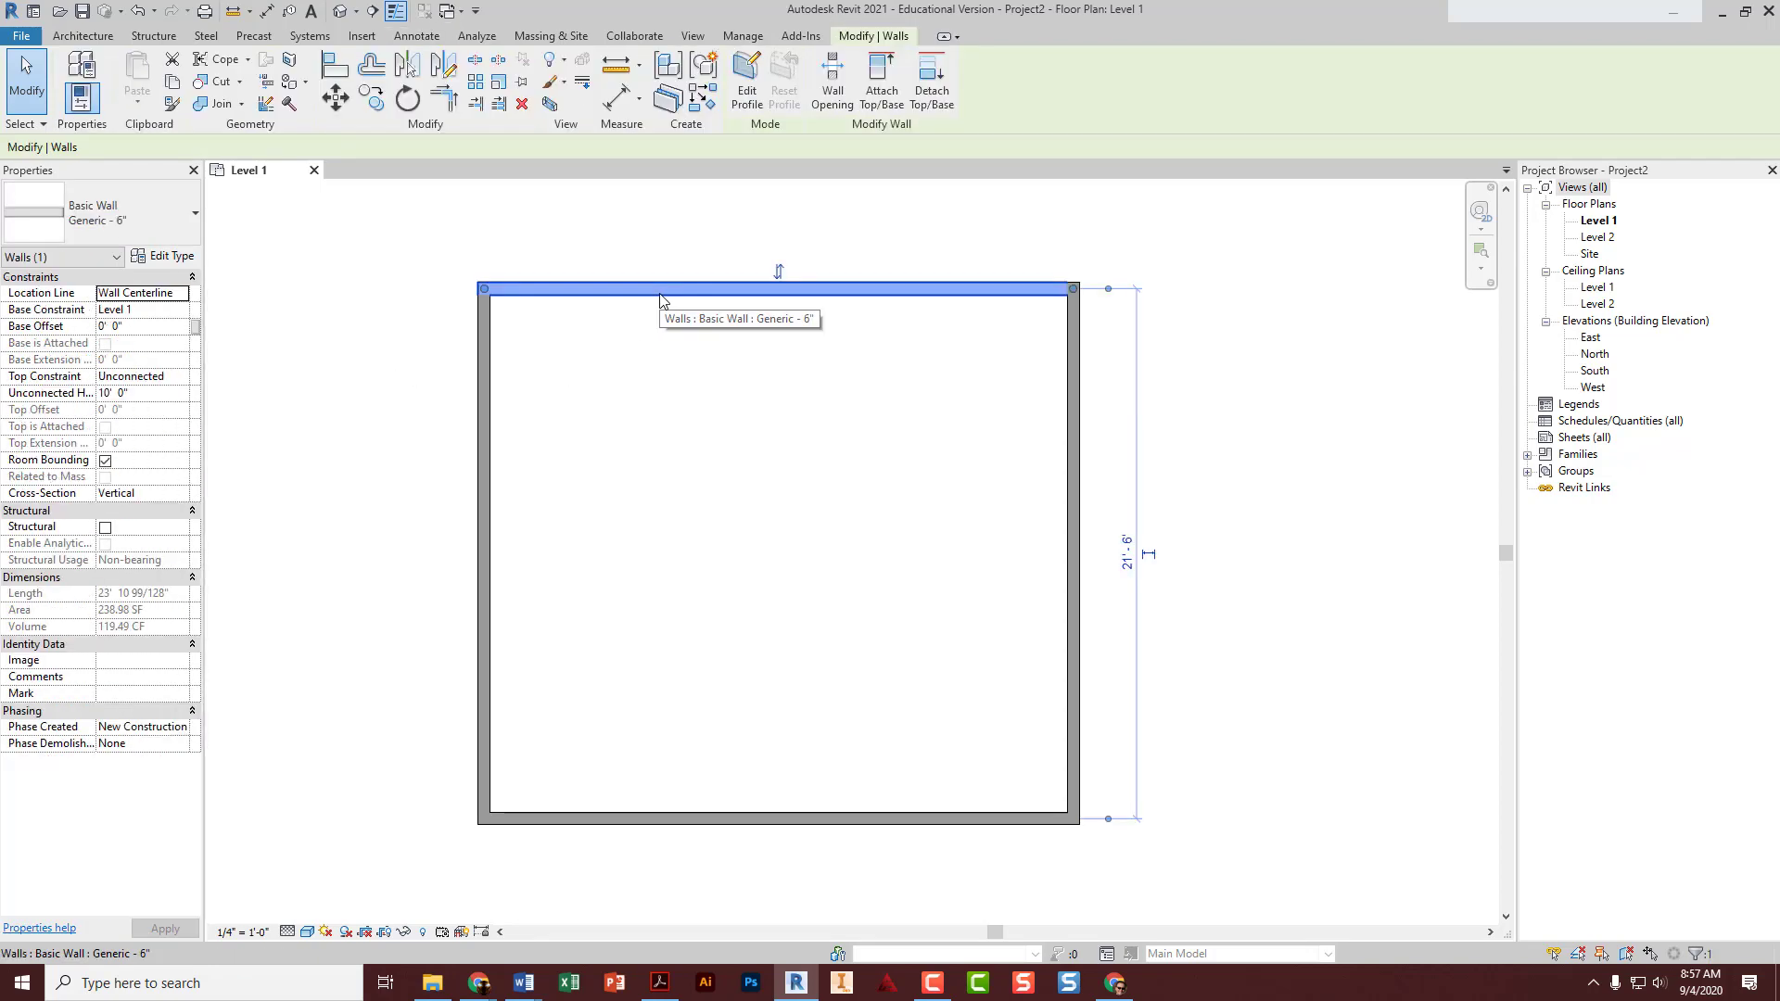
- Browse the Properties wall type list for Exterior - Brick on Mtl. Stud
{"action": "left_click", "coordinate": [130, 223]}
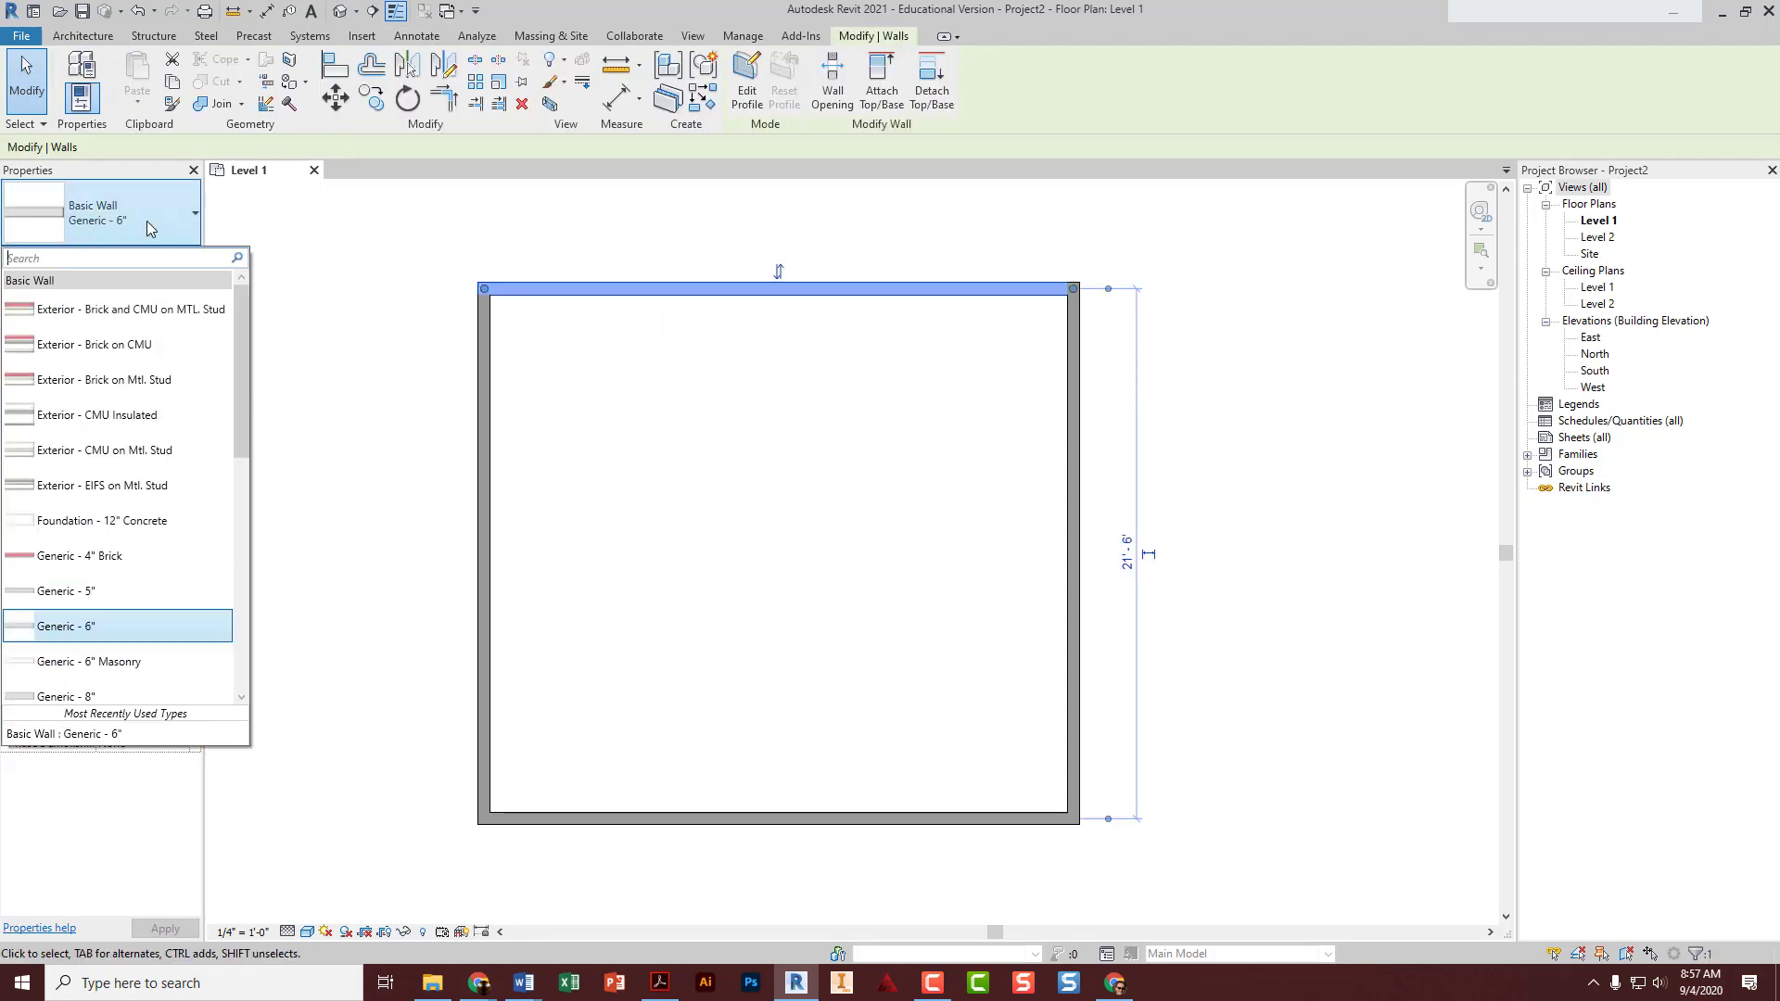
{"action": "scroll", "coordinate": [130, 524], "scroll_direction": "down", "scroll_amount": 2}
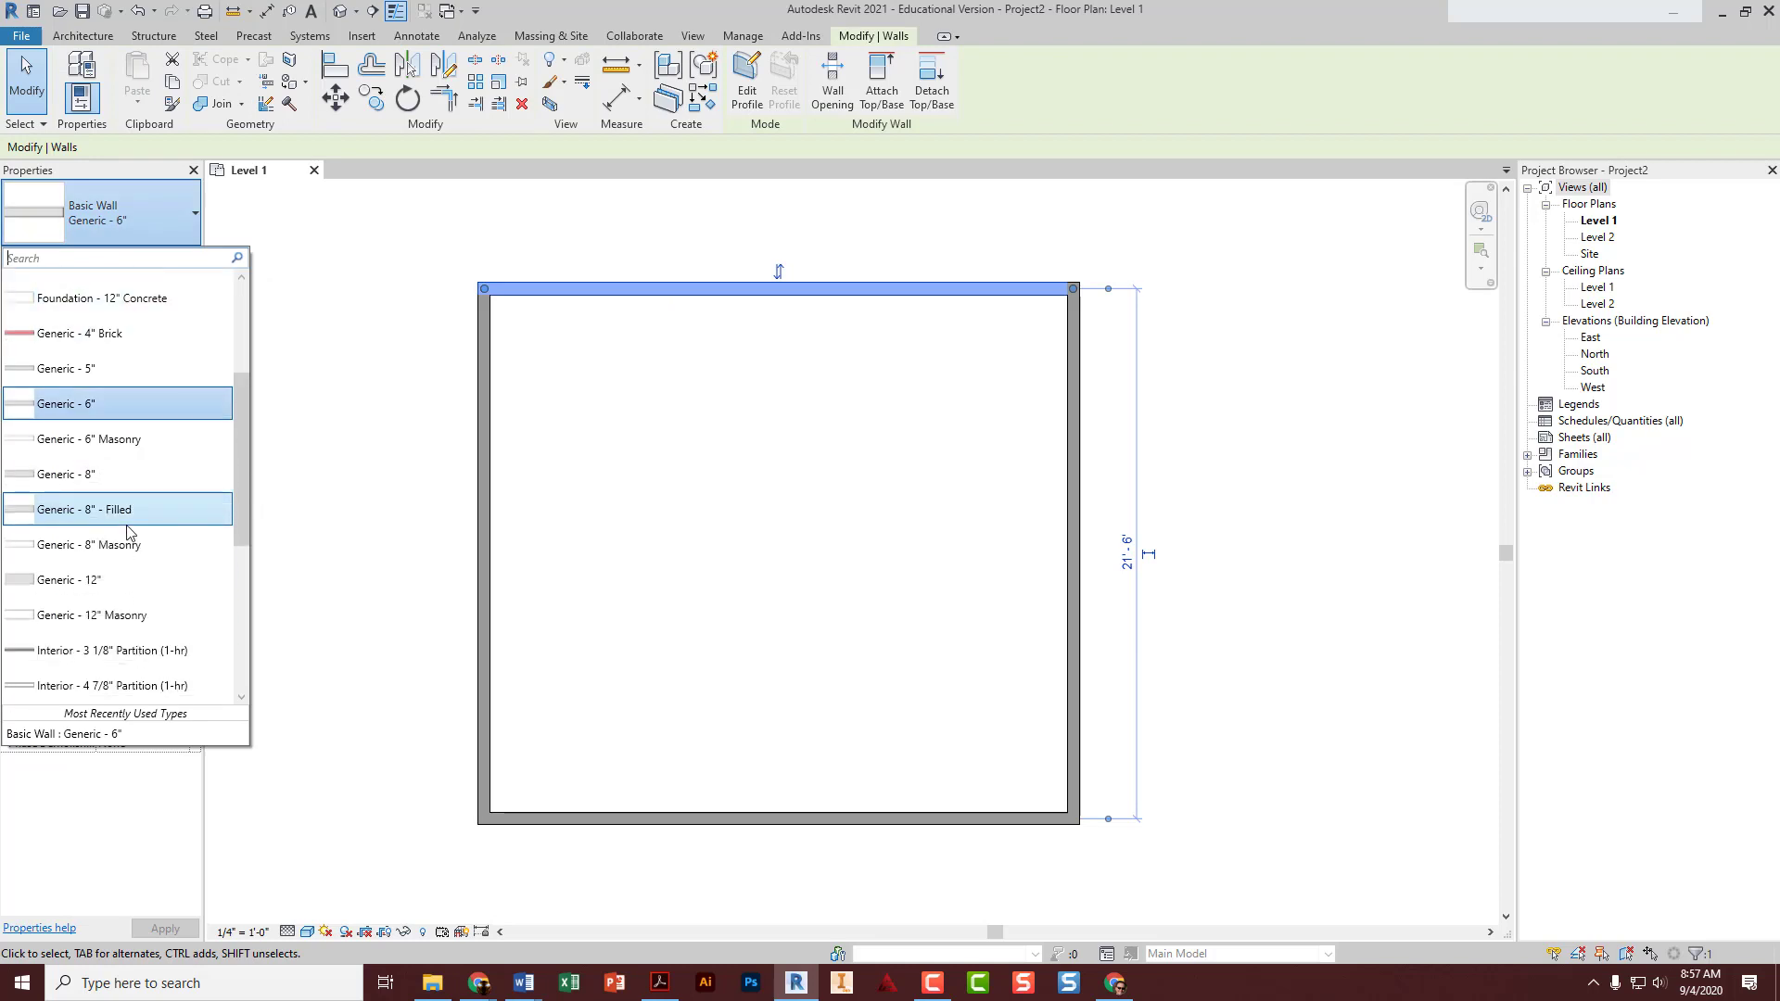
{"action": "scroll", "coordinate": [129, 530], "scroll_direction": "down", "scroll_amount": 3}
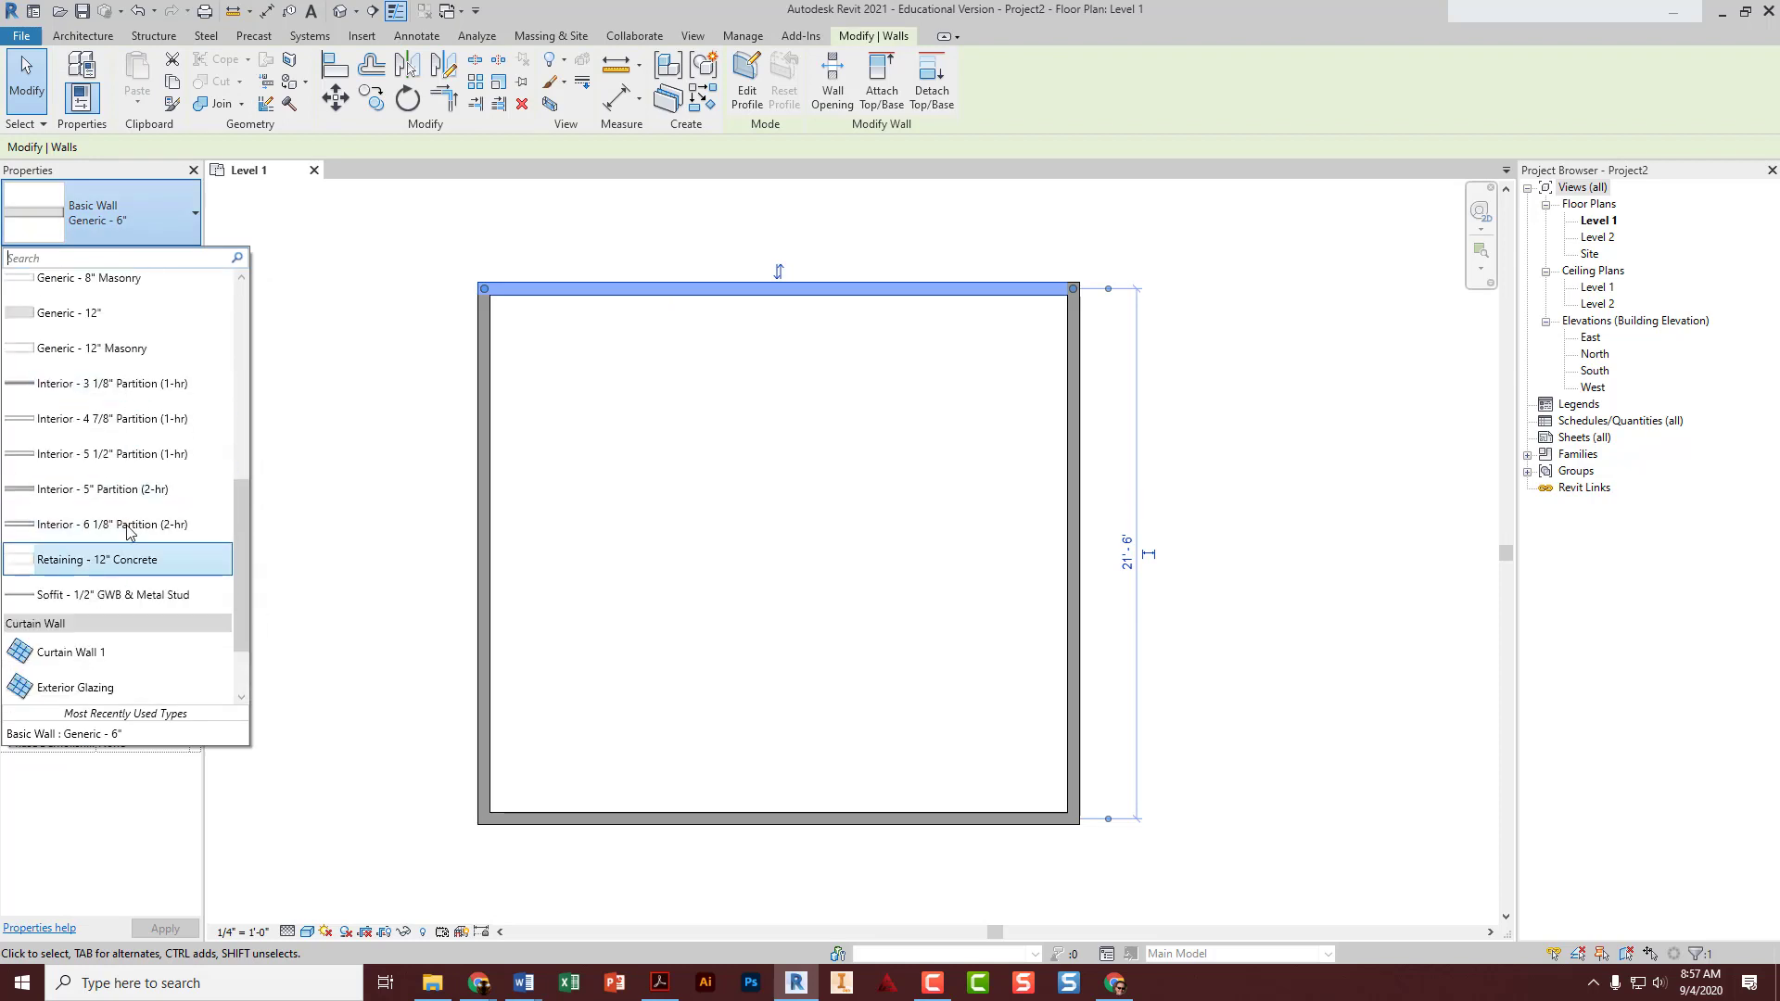
{"action": "scroll", "coordinate": [127, 530], "scroll_direction": "up", "scroll_amount": 5}
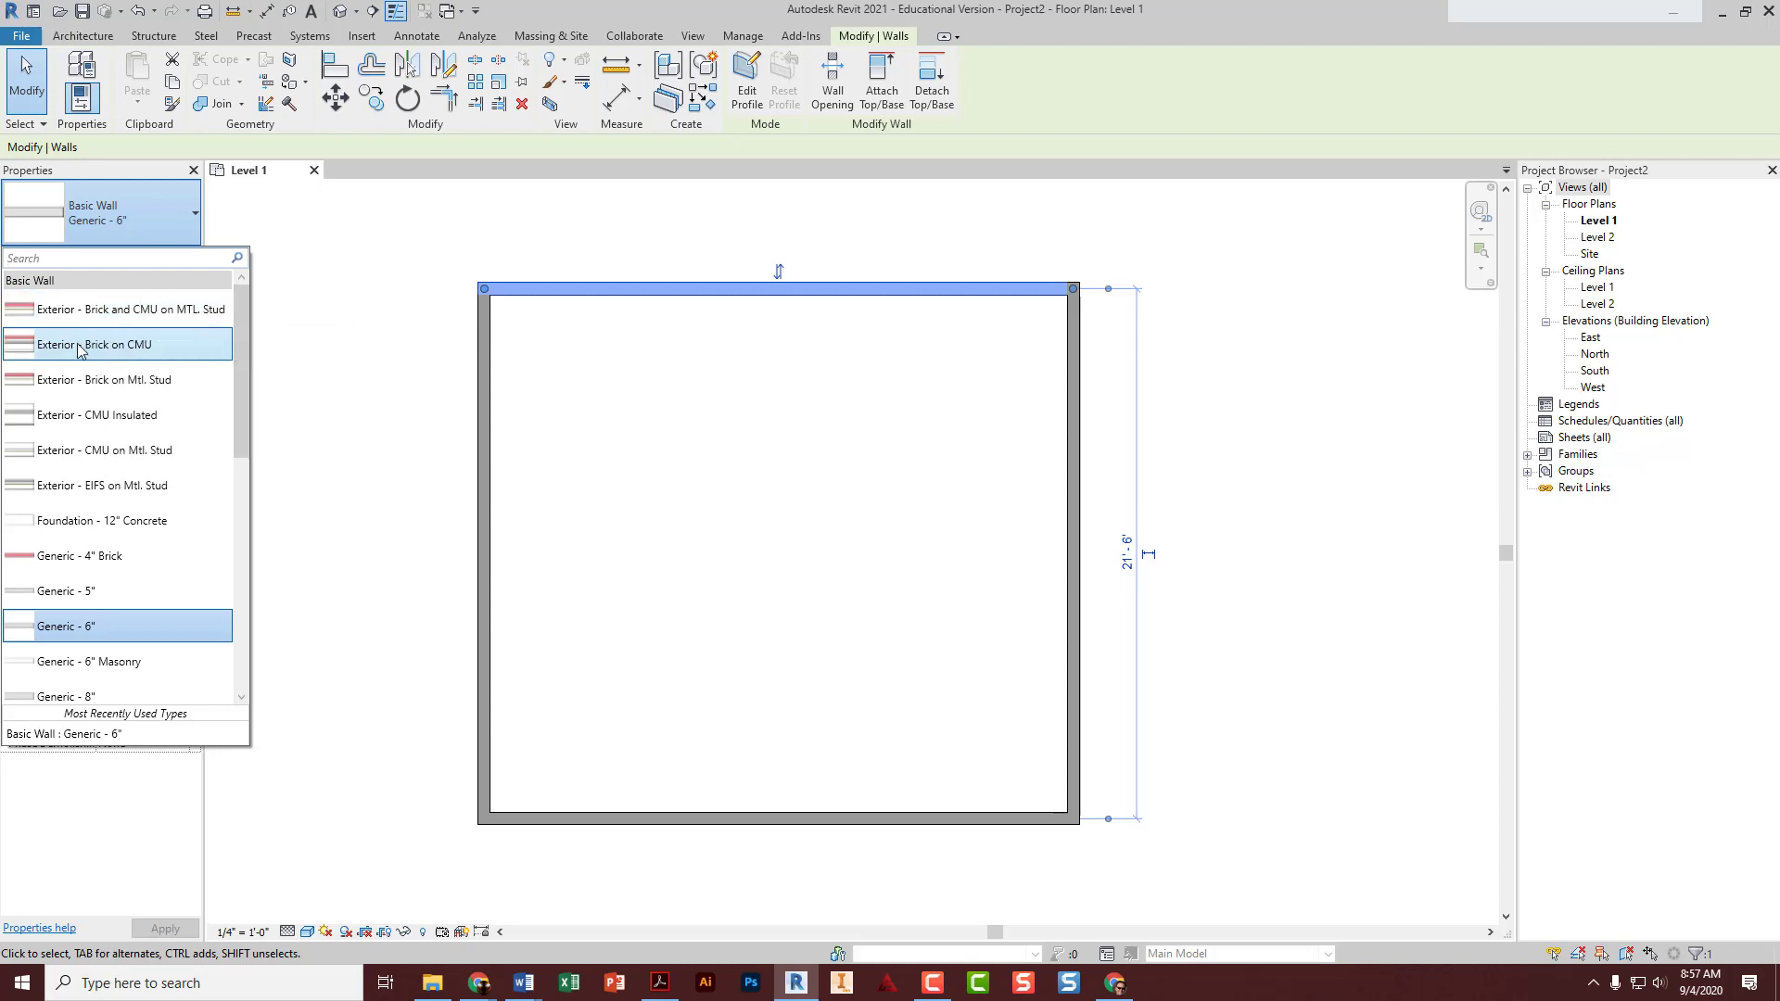
{"action": "mouse_move", "coordinate": [111, 387]}
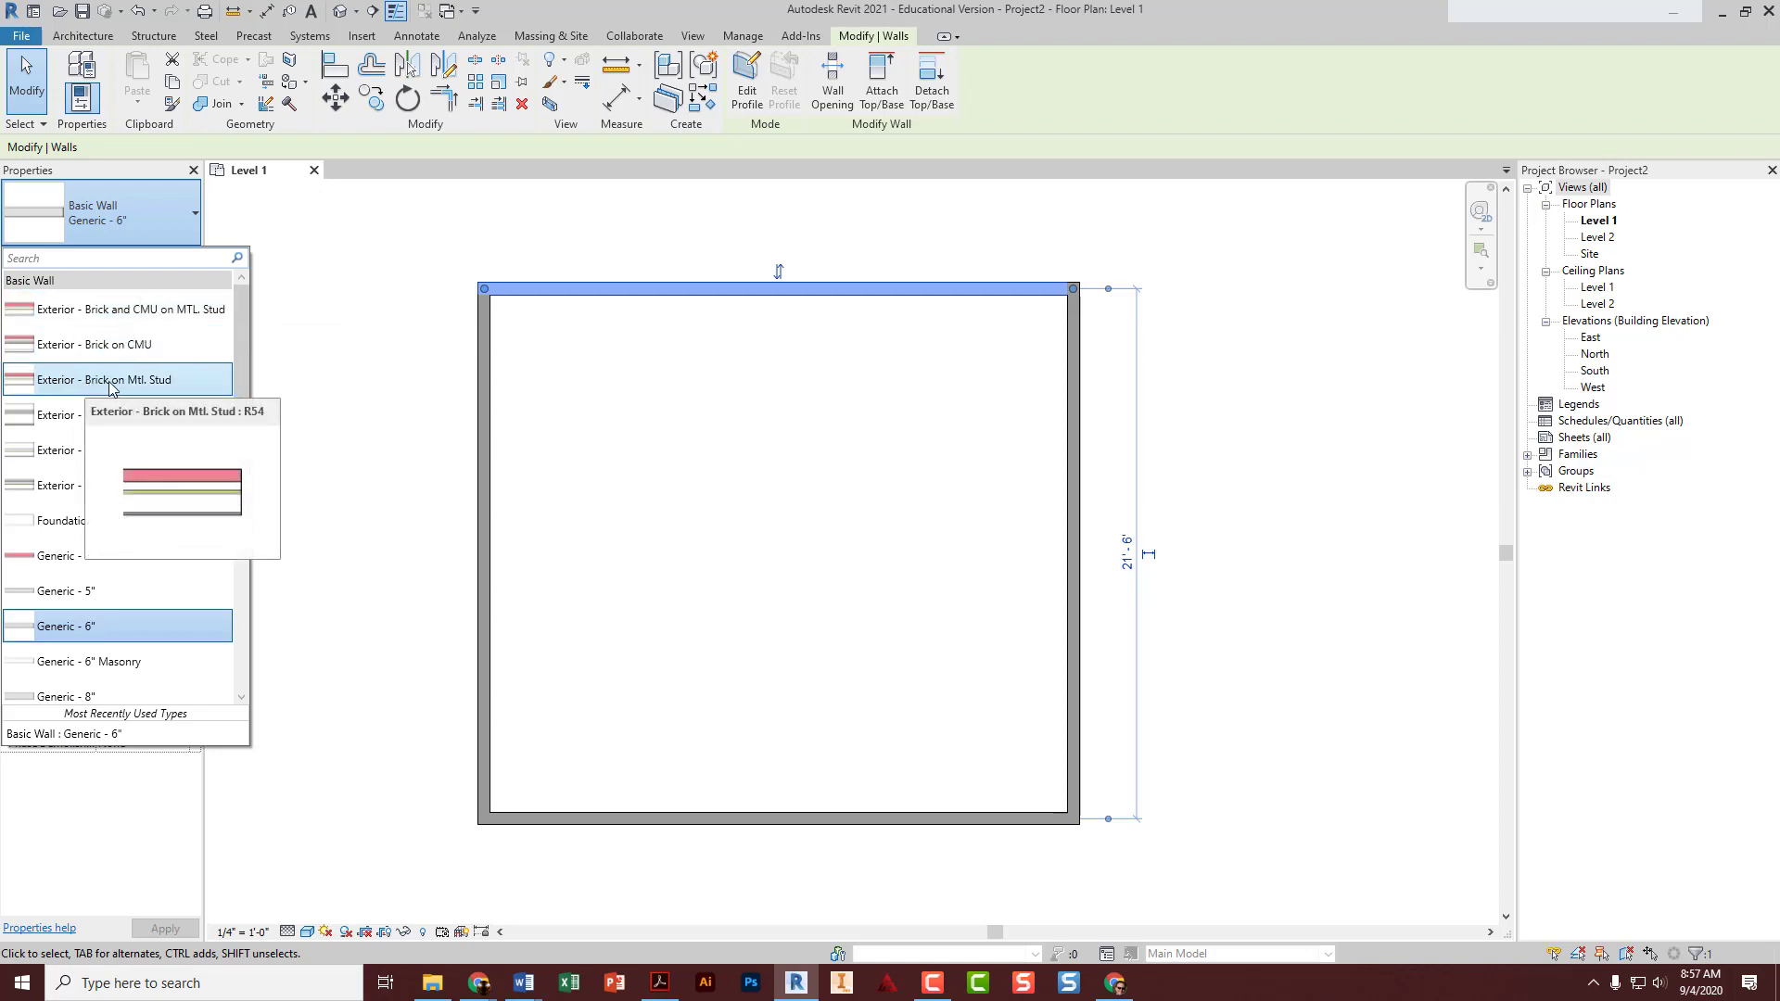
{"action": "left_click", "coordinate": [79, 387]}
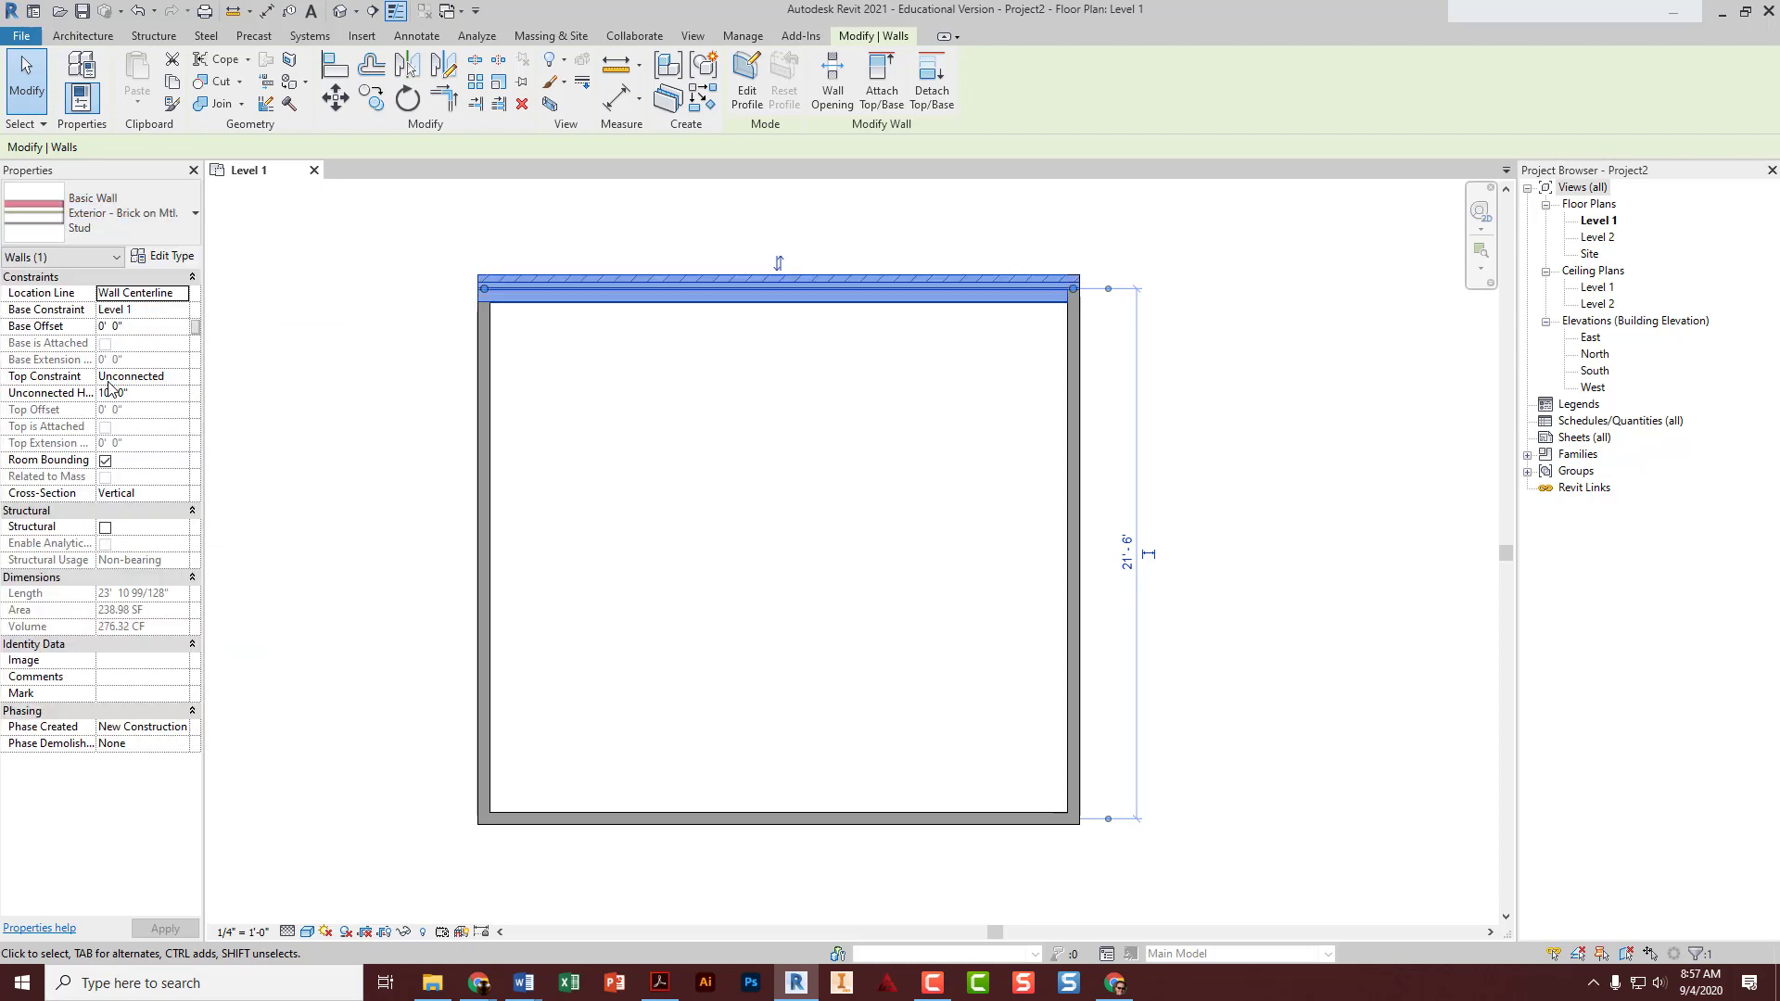
{"action": "left_click", "coordinate": [581, 370]}
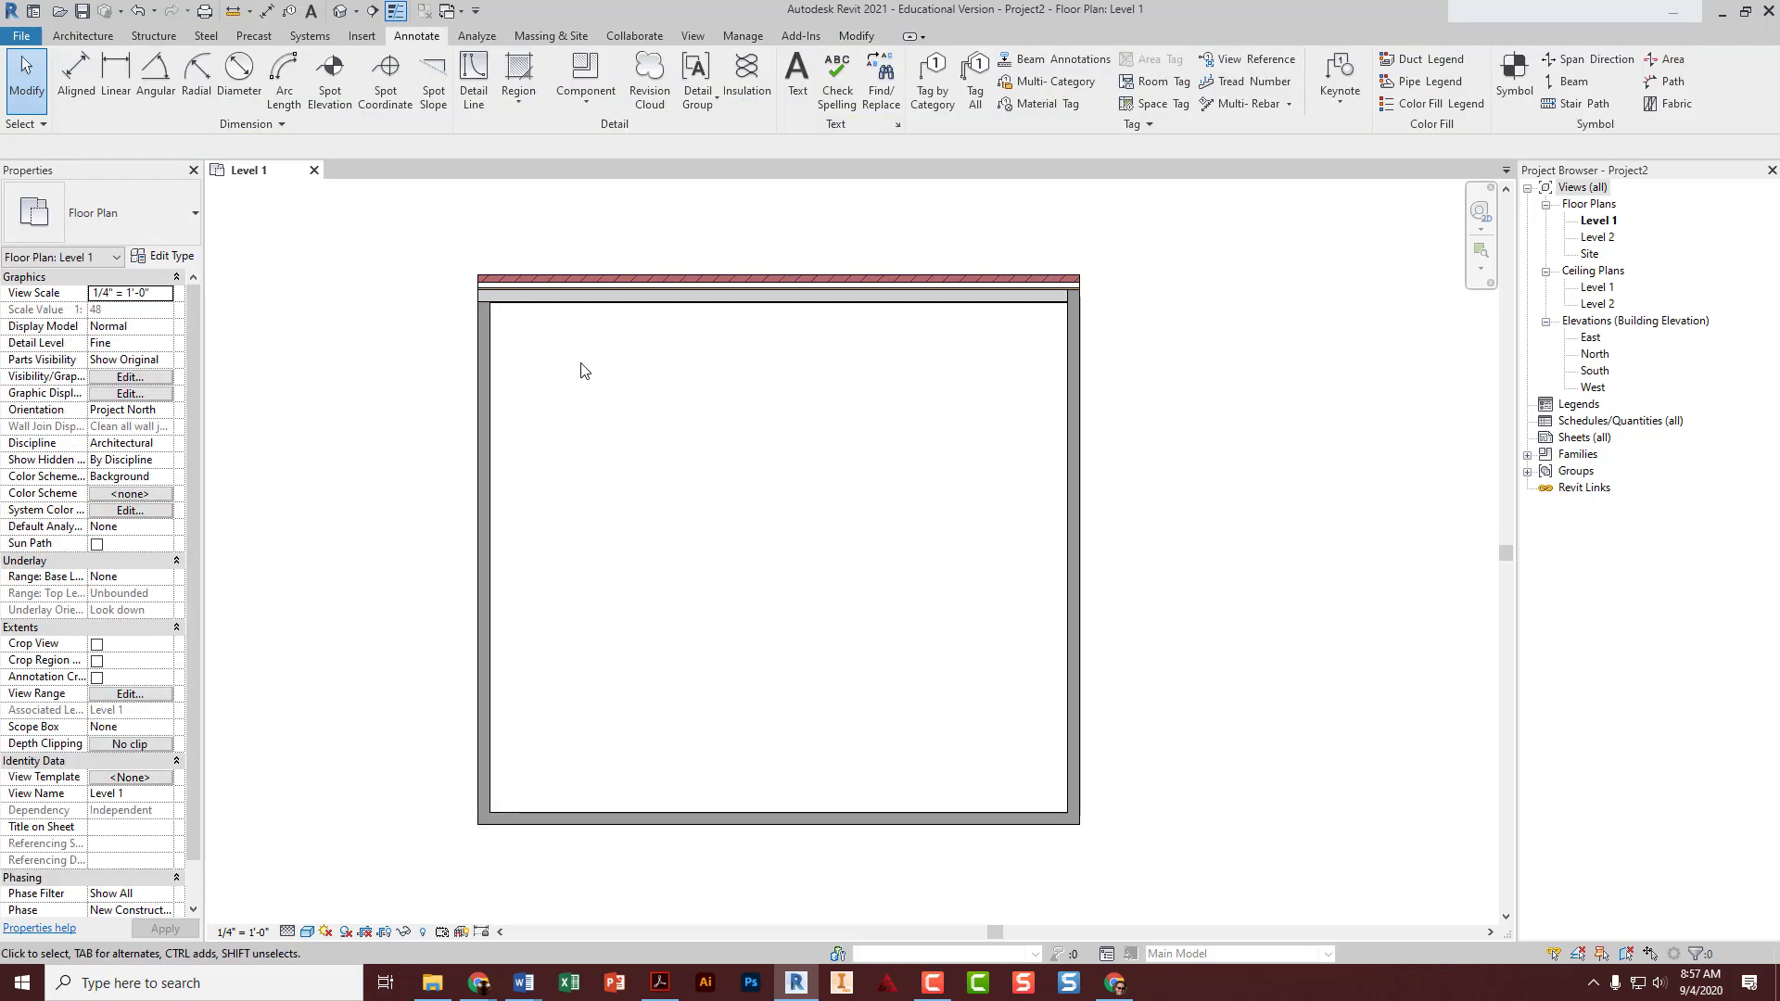
{"action": "scroll", "coordinate": [542, 278], "scroll_direction": "up", "scroll_amount": 5}
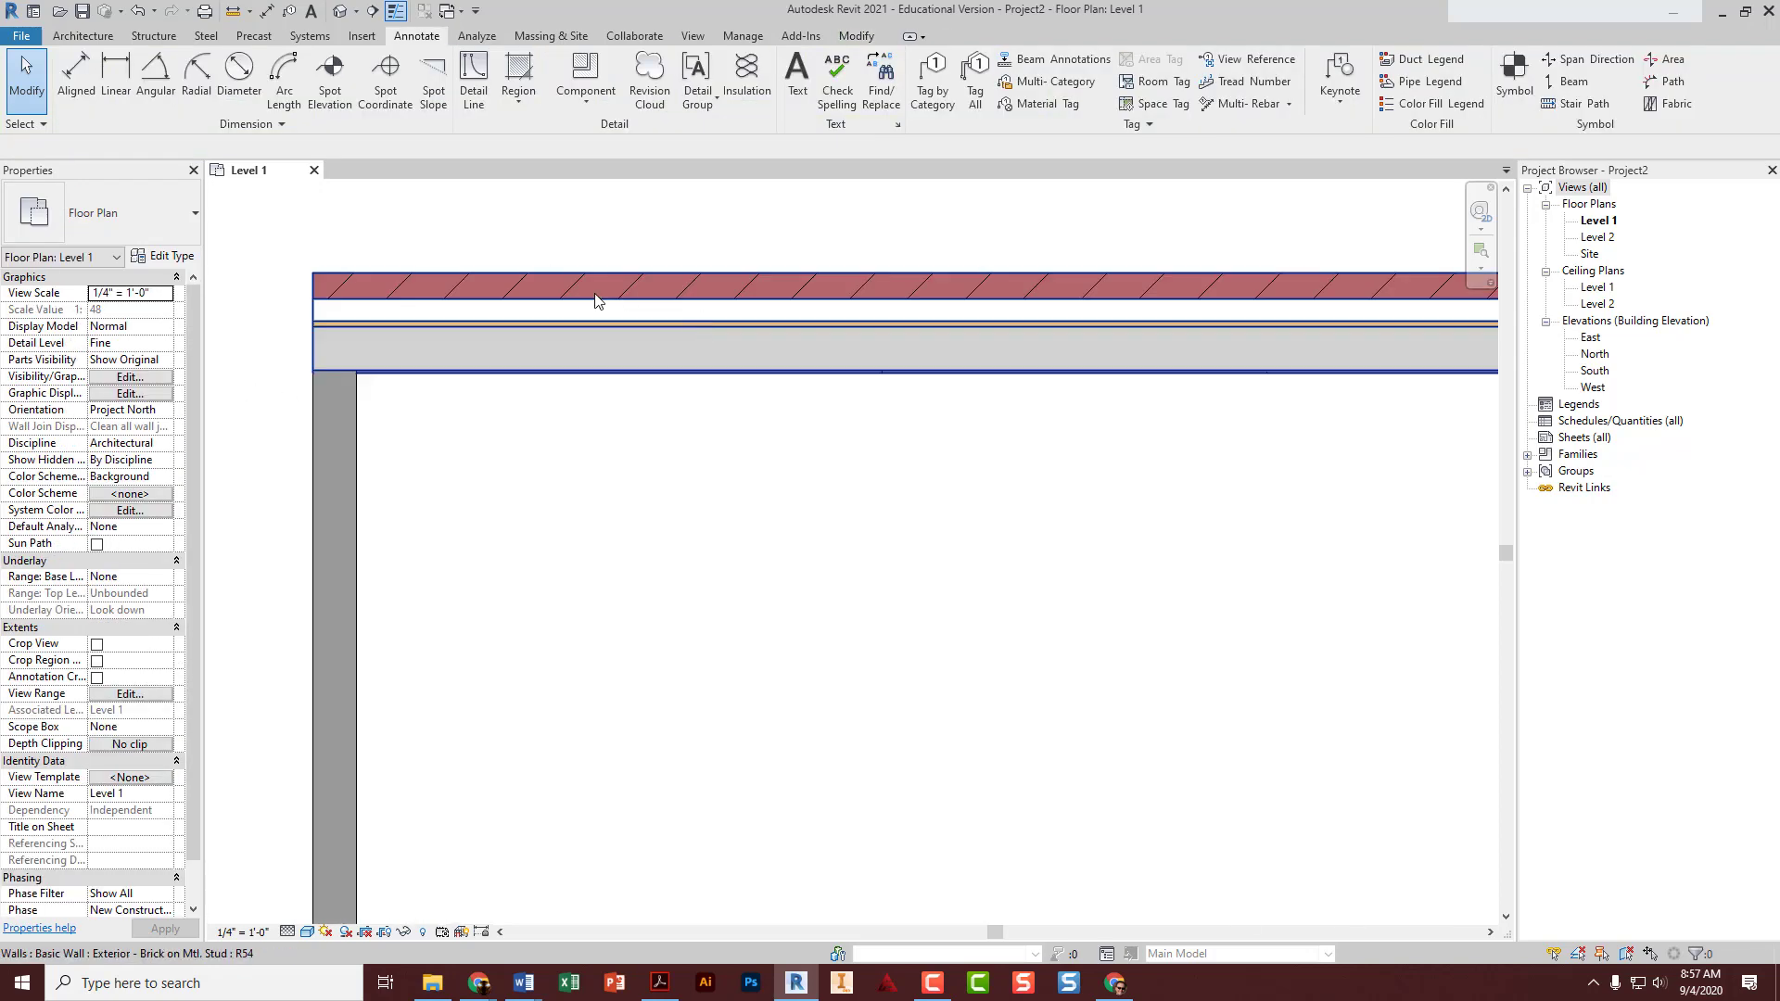
{"action": "left_click", "coordinate": [696, 292]}
{"action": "left_click", "coordinate": [680, 318]}
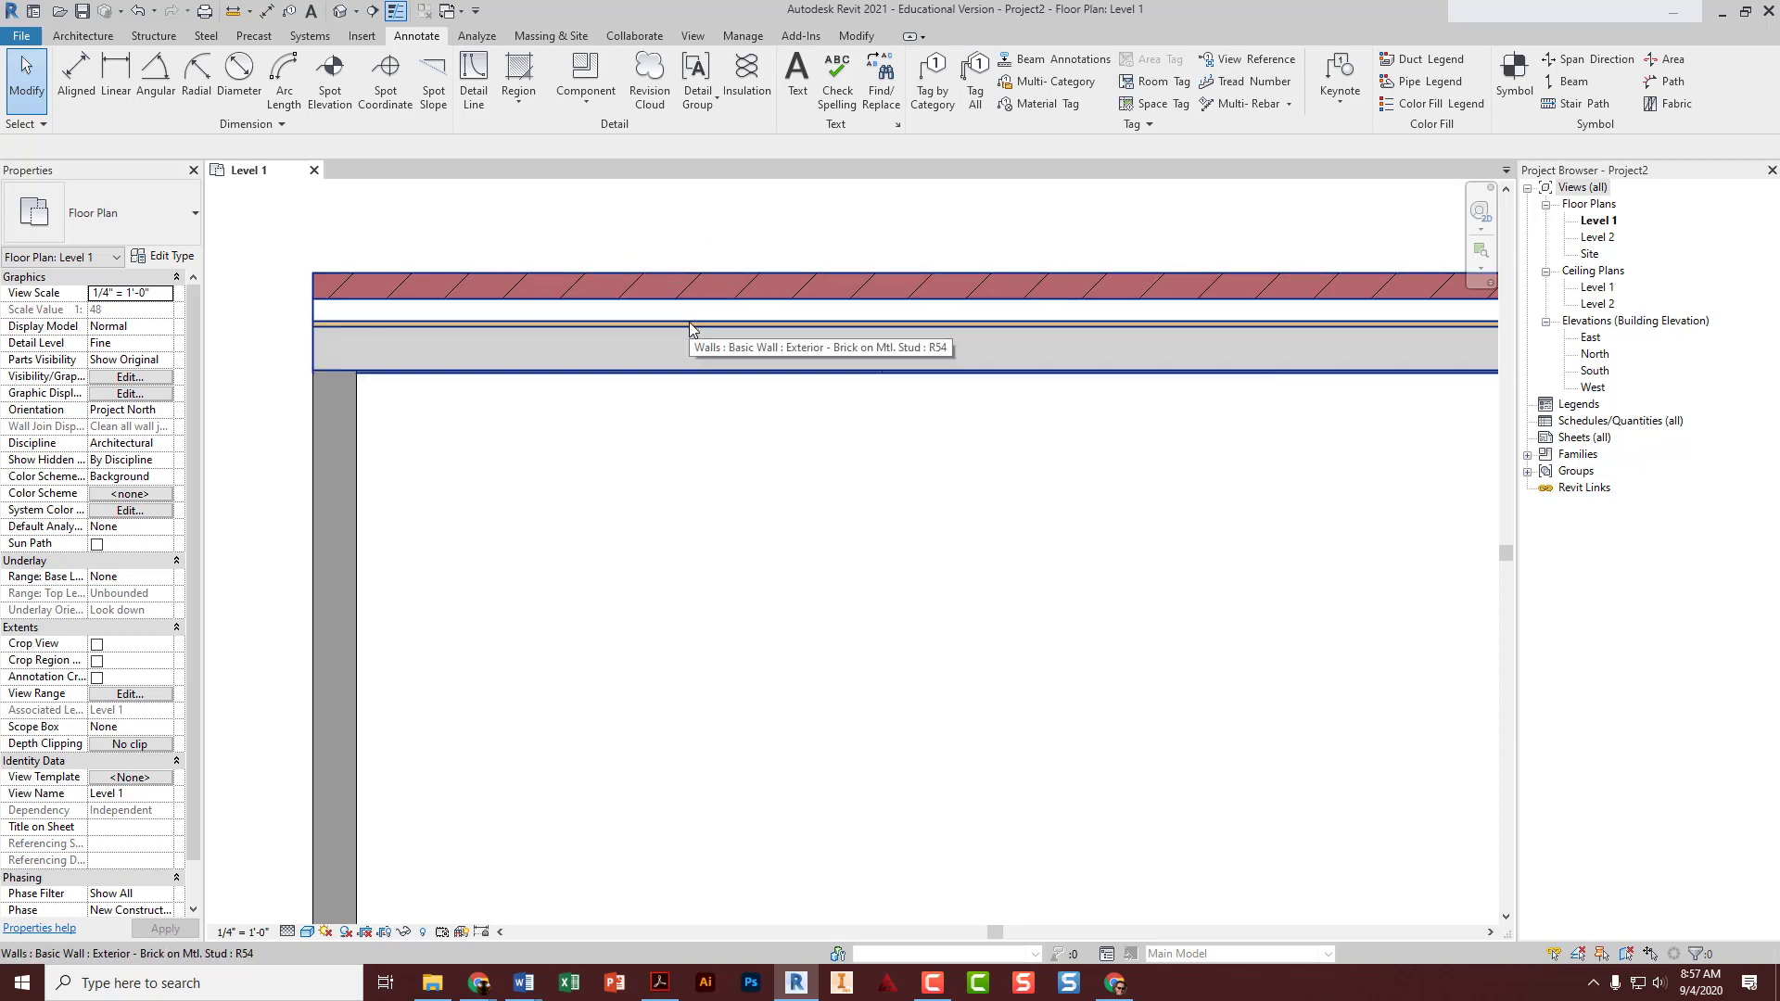
{"action": "left_click", "coordinate": [688, 321]}
{"action": "left_click", "coordinate": [688, 321]}
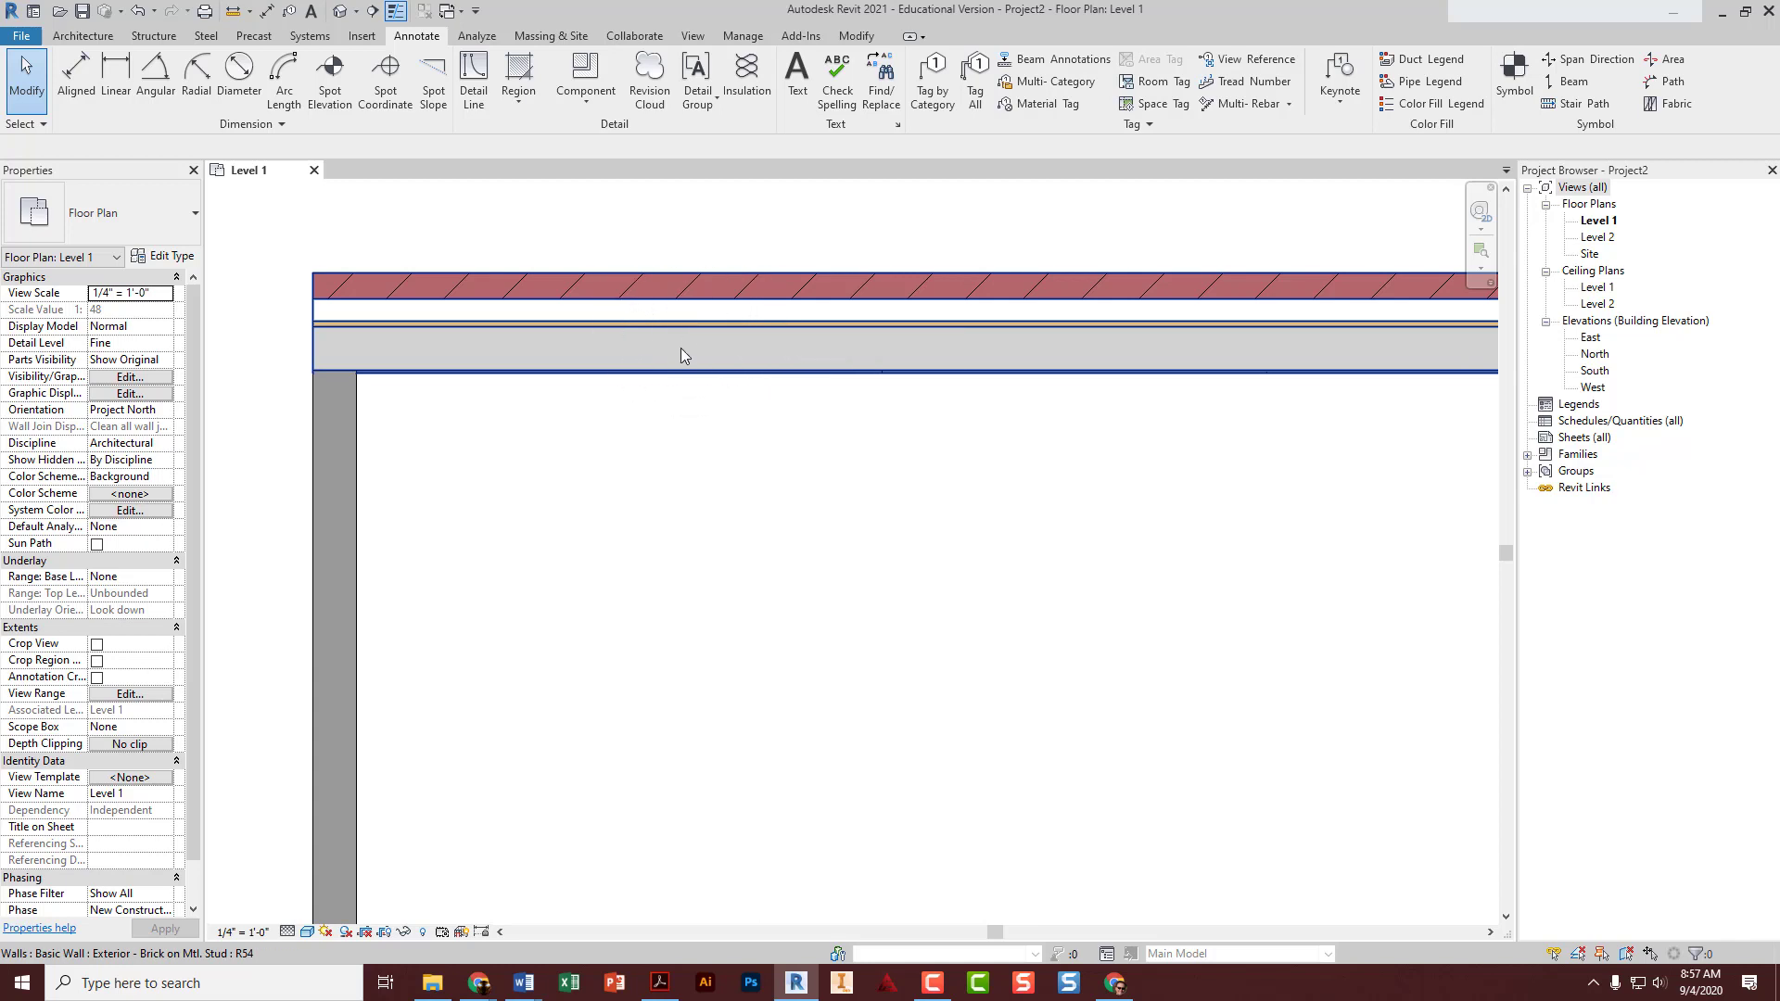
{"action": "left_click", "coordinate": [703, 345]}
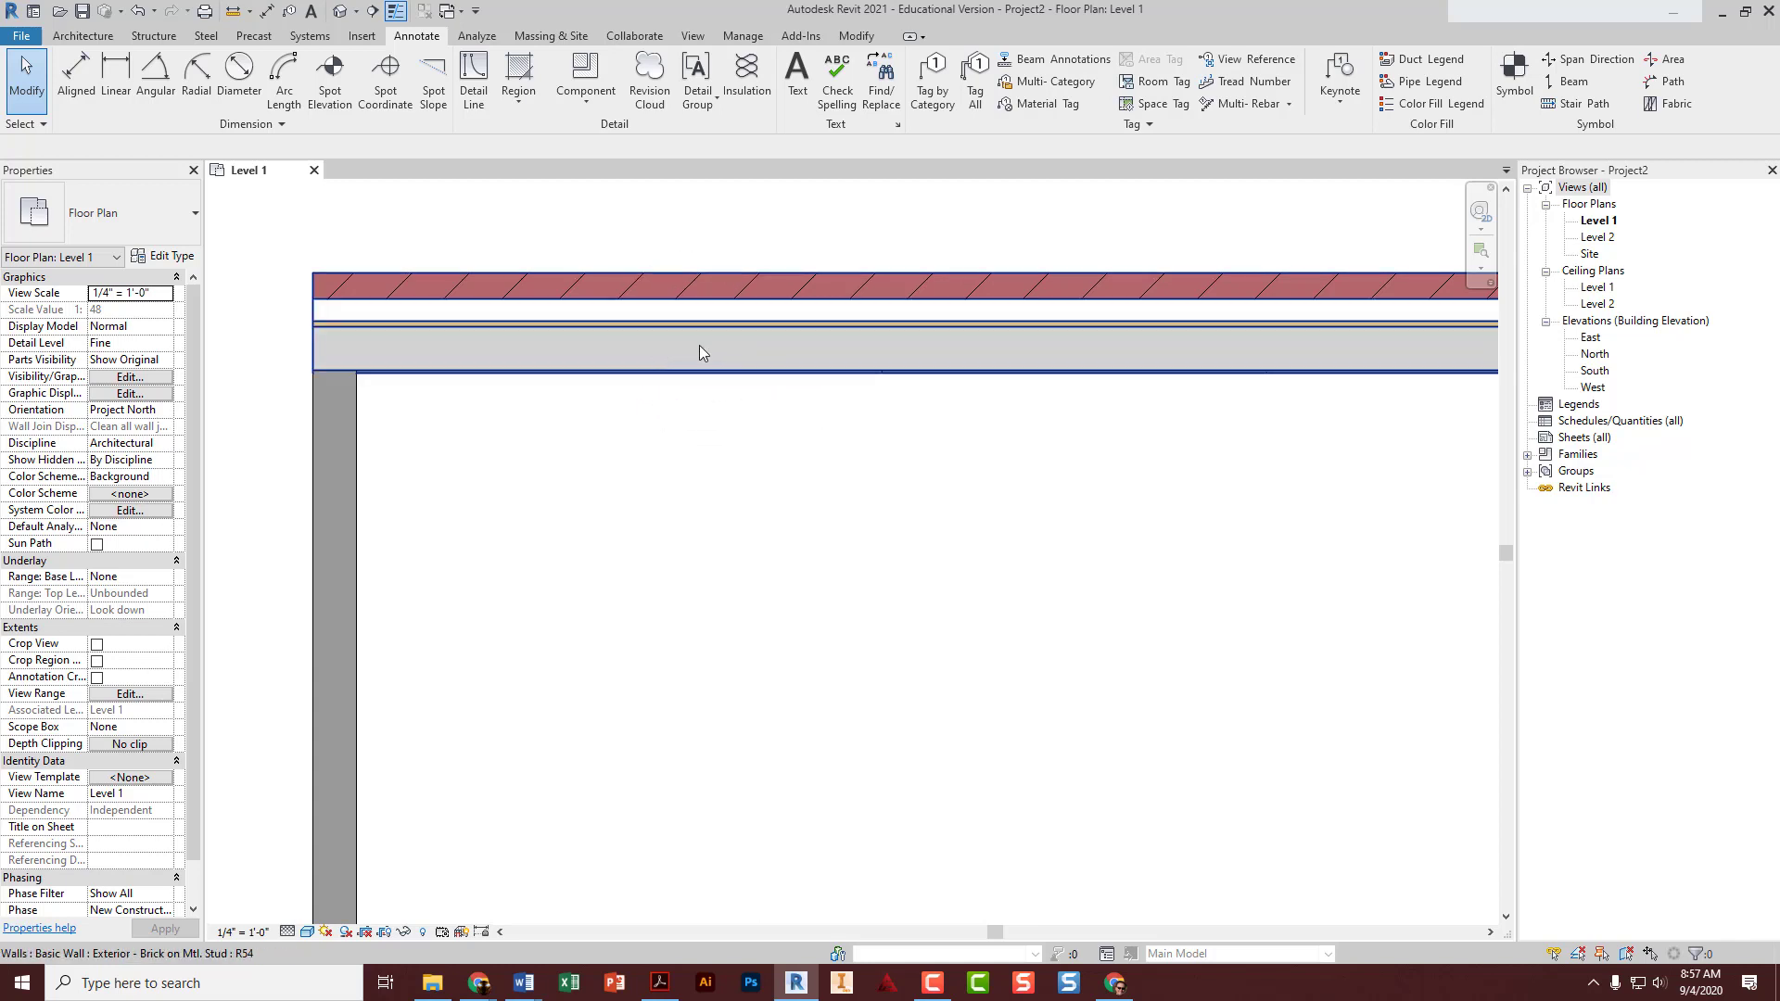
{"action": "left_click", "coordinate": [764, 377]}
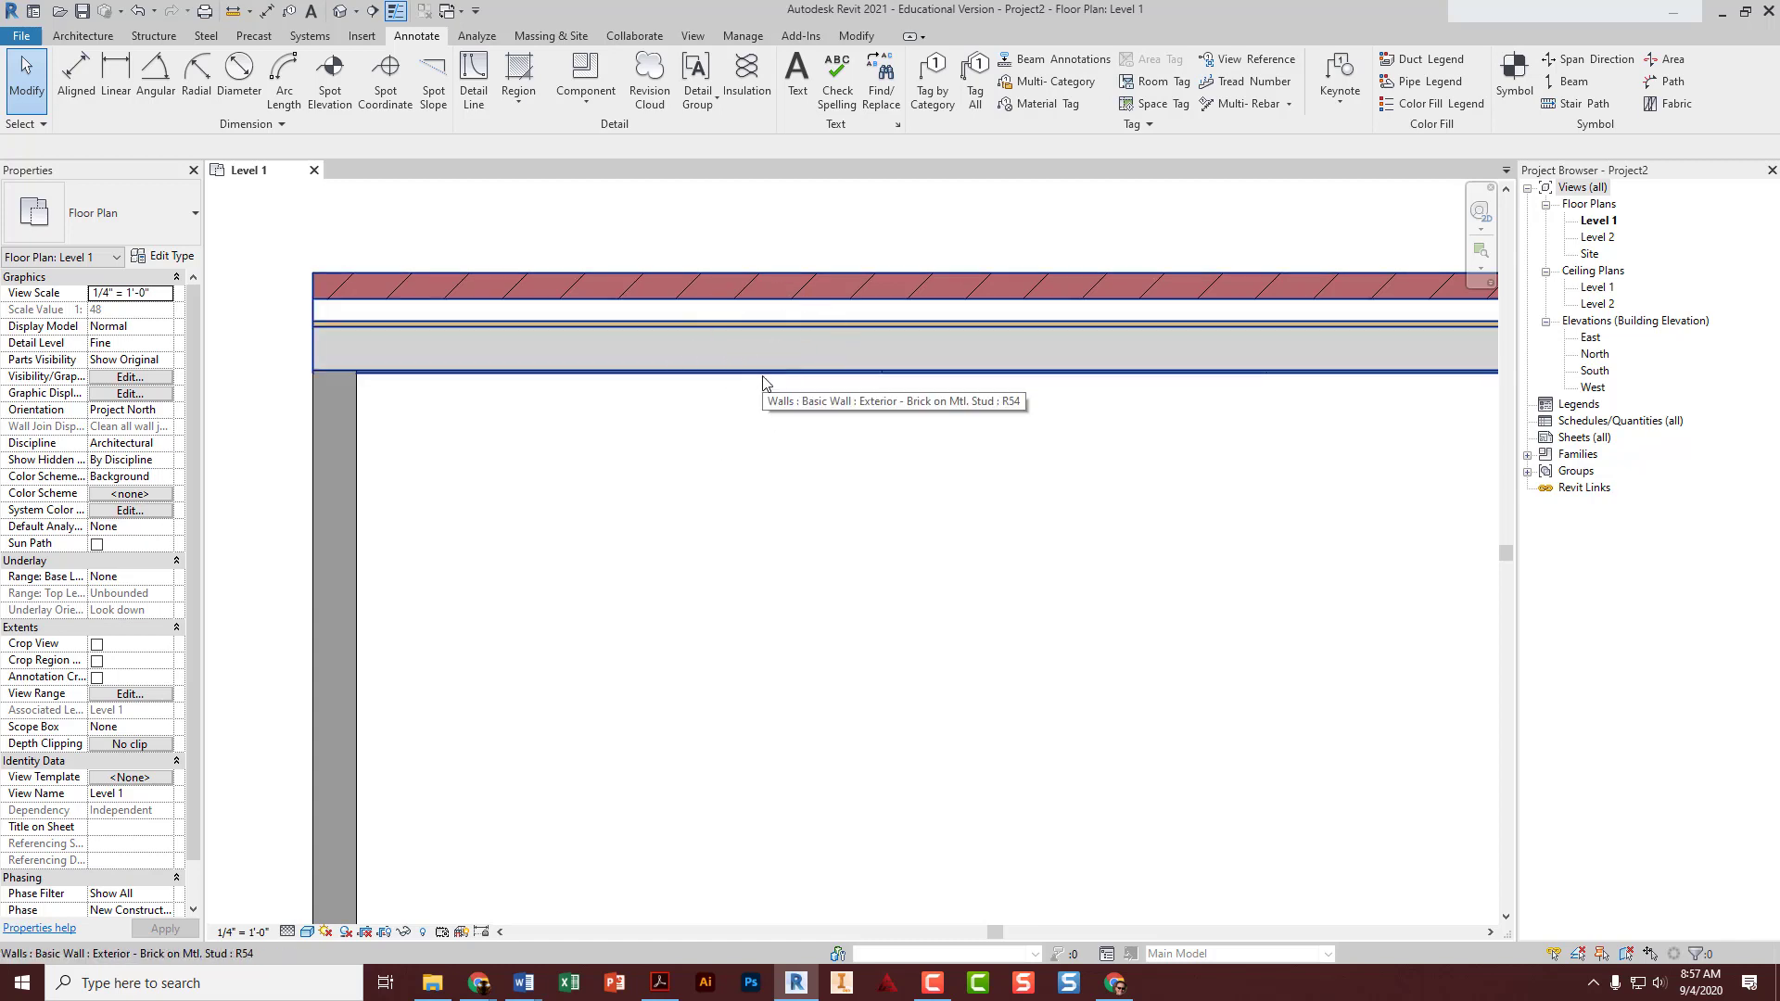
{"action": "scroll", "coordinate": [763, 381], "scroll_direction": "down", "scroll_amount": 5}
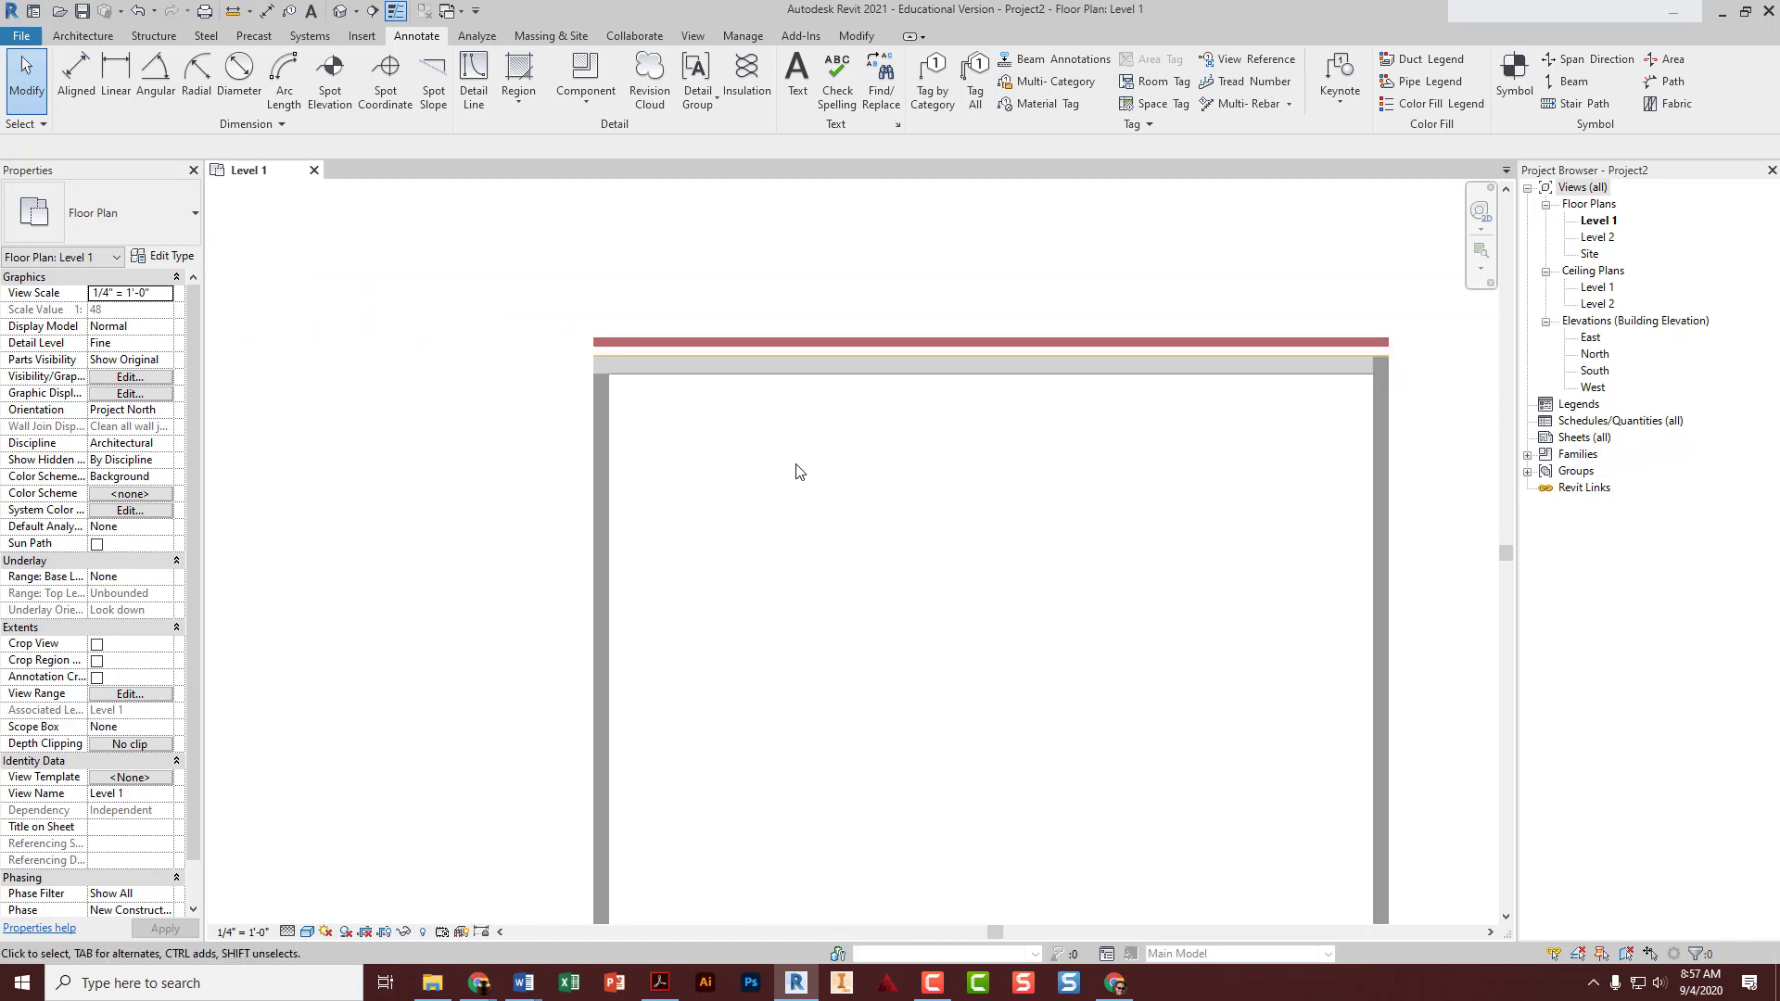
{"action": "middle_click_drag", "start_coordinate": [812, 496], "coordinate": [648, 389]}
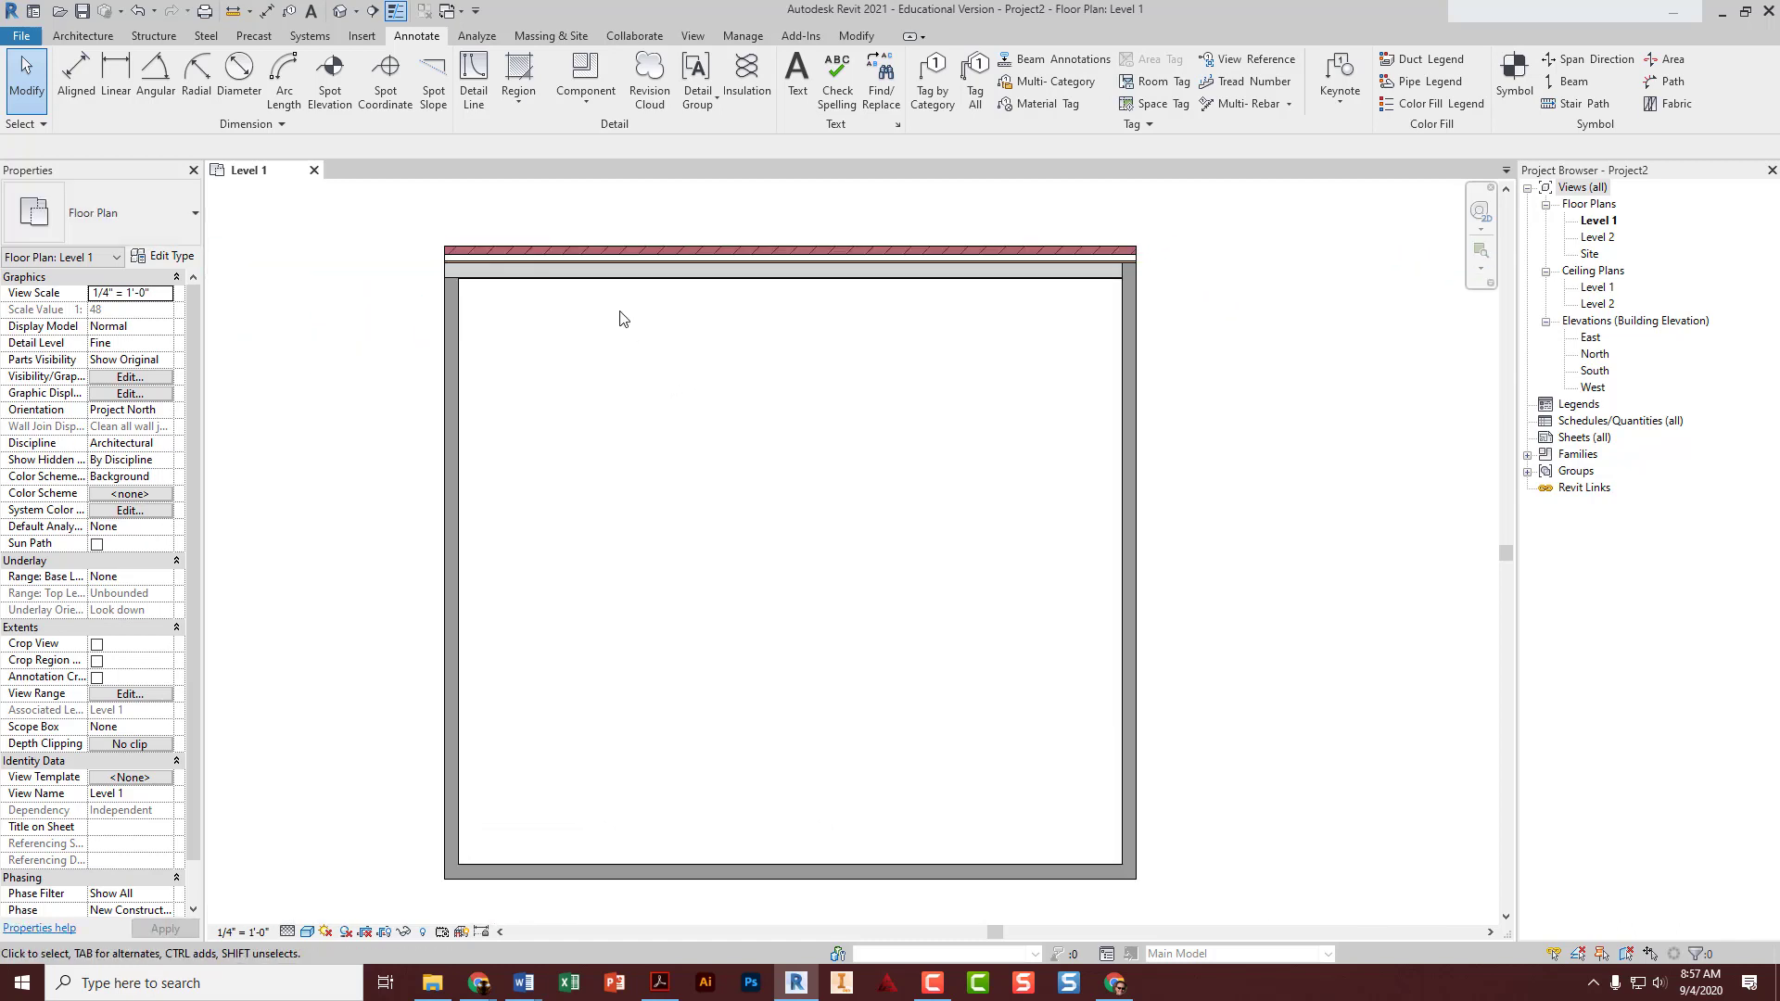
{"action": "left_click", "coordinate": [1132, 358]}
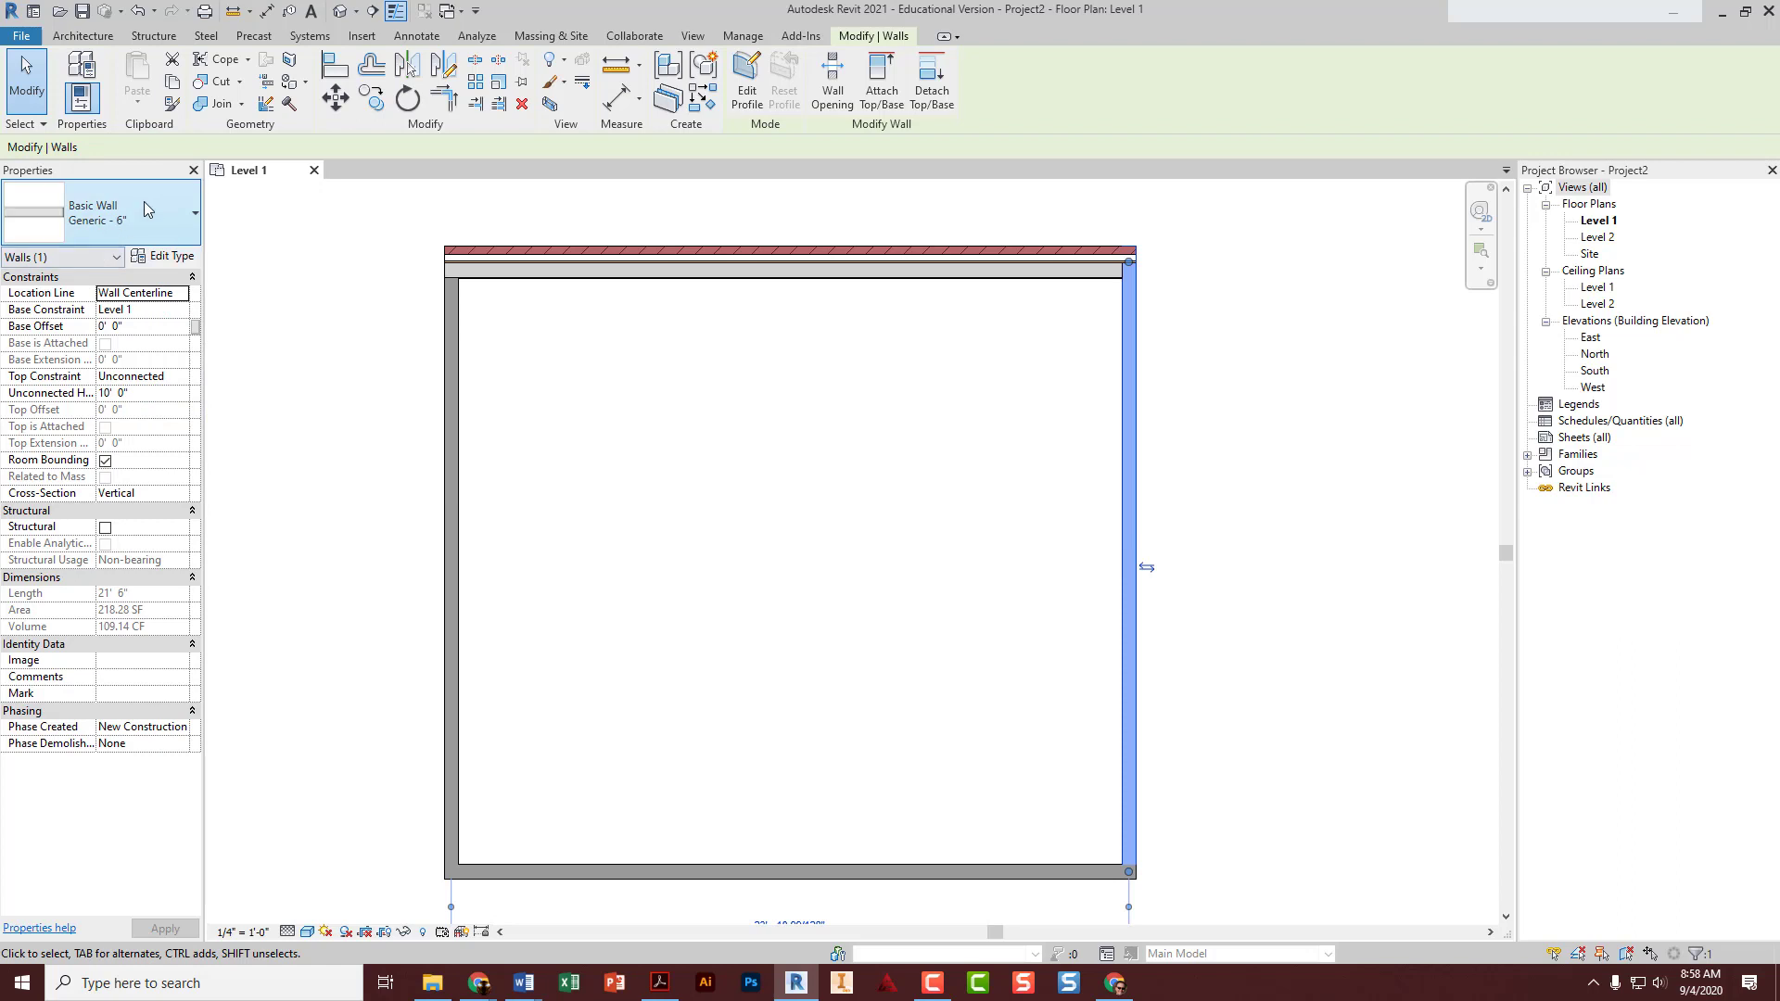
- Change the right and bottom walls to Exterior - Brick on Mtl. Stud
{"action": "left_click", "coordinate": [154, 203]}
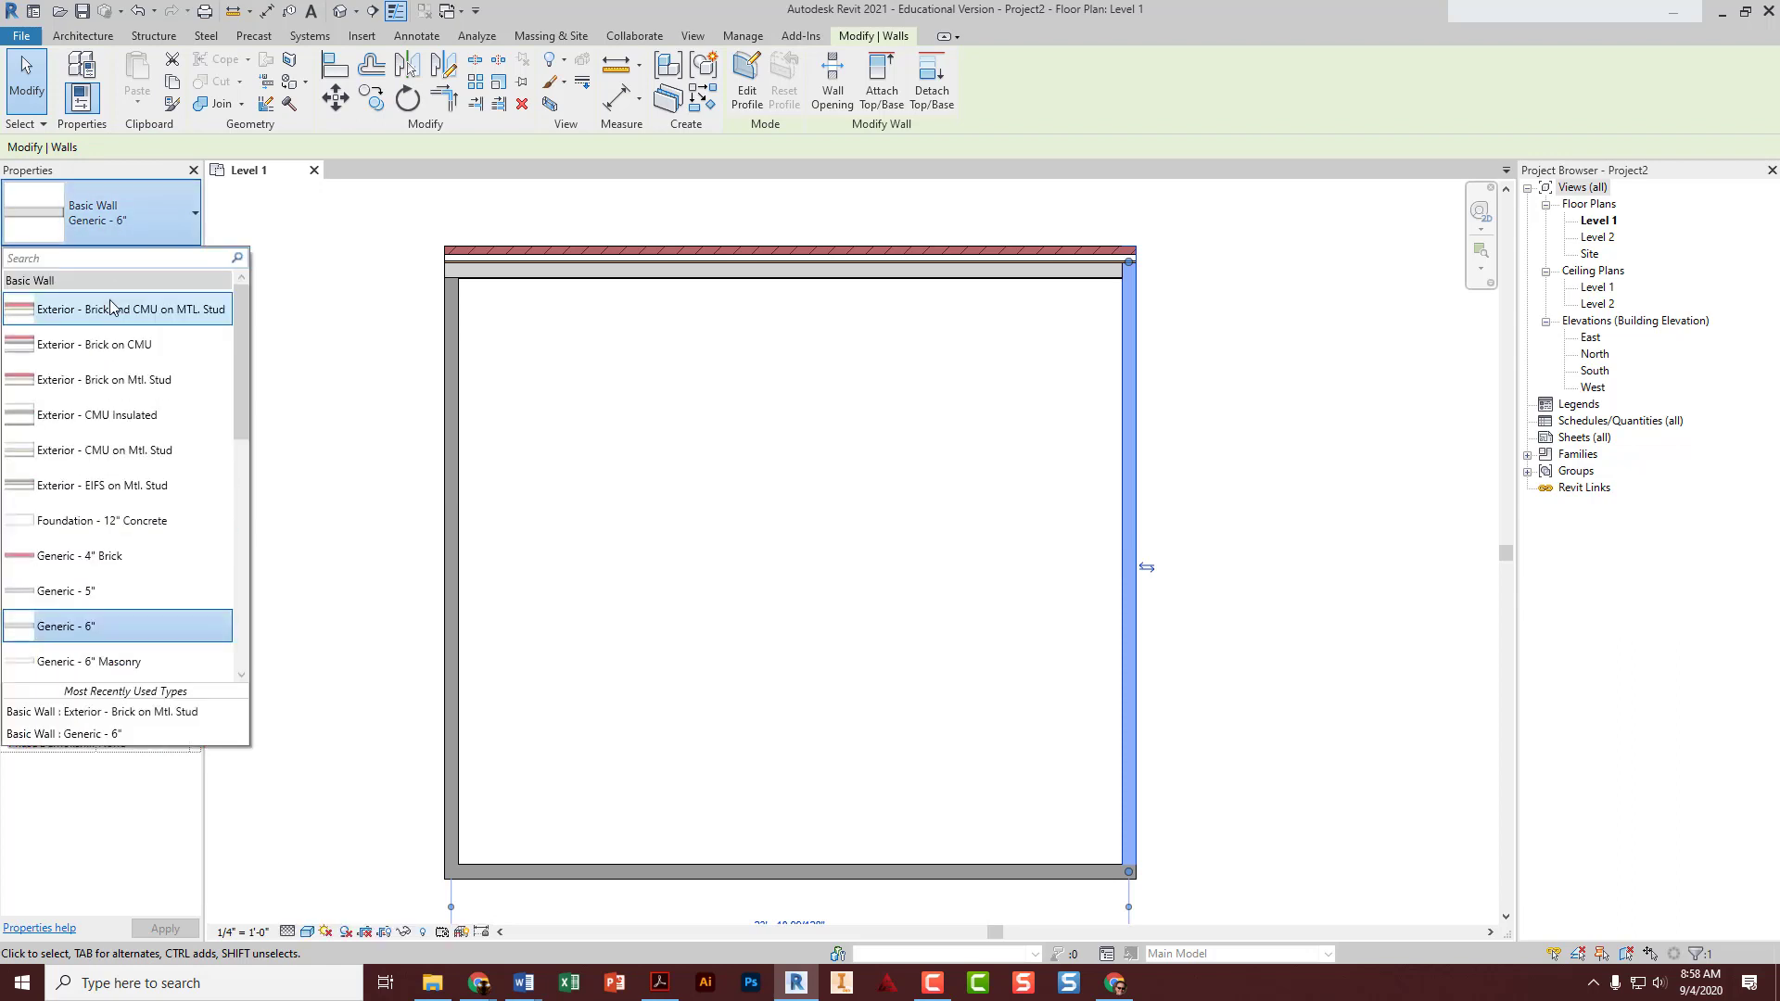
{"action": "left_click", "coordinate": [104, 387]}
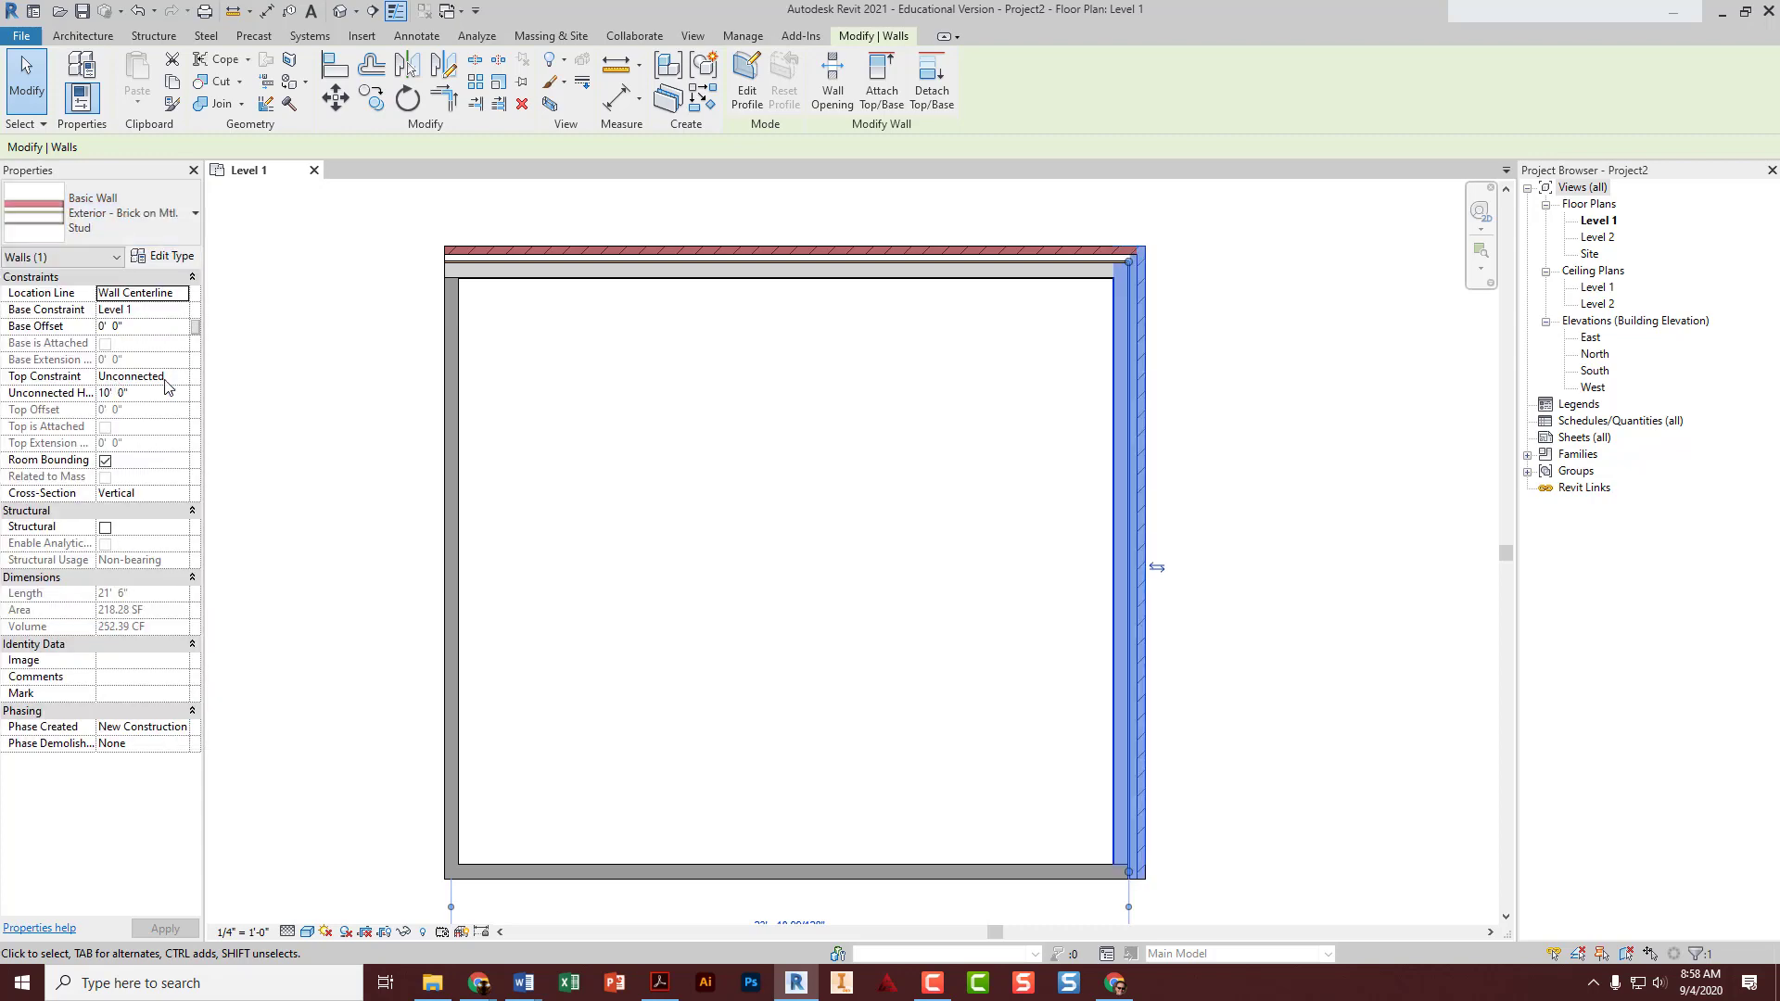
{"action": "left_click", "coordinate": [811, 447]}
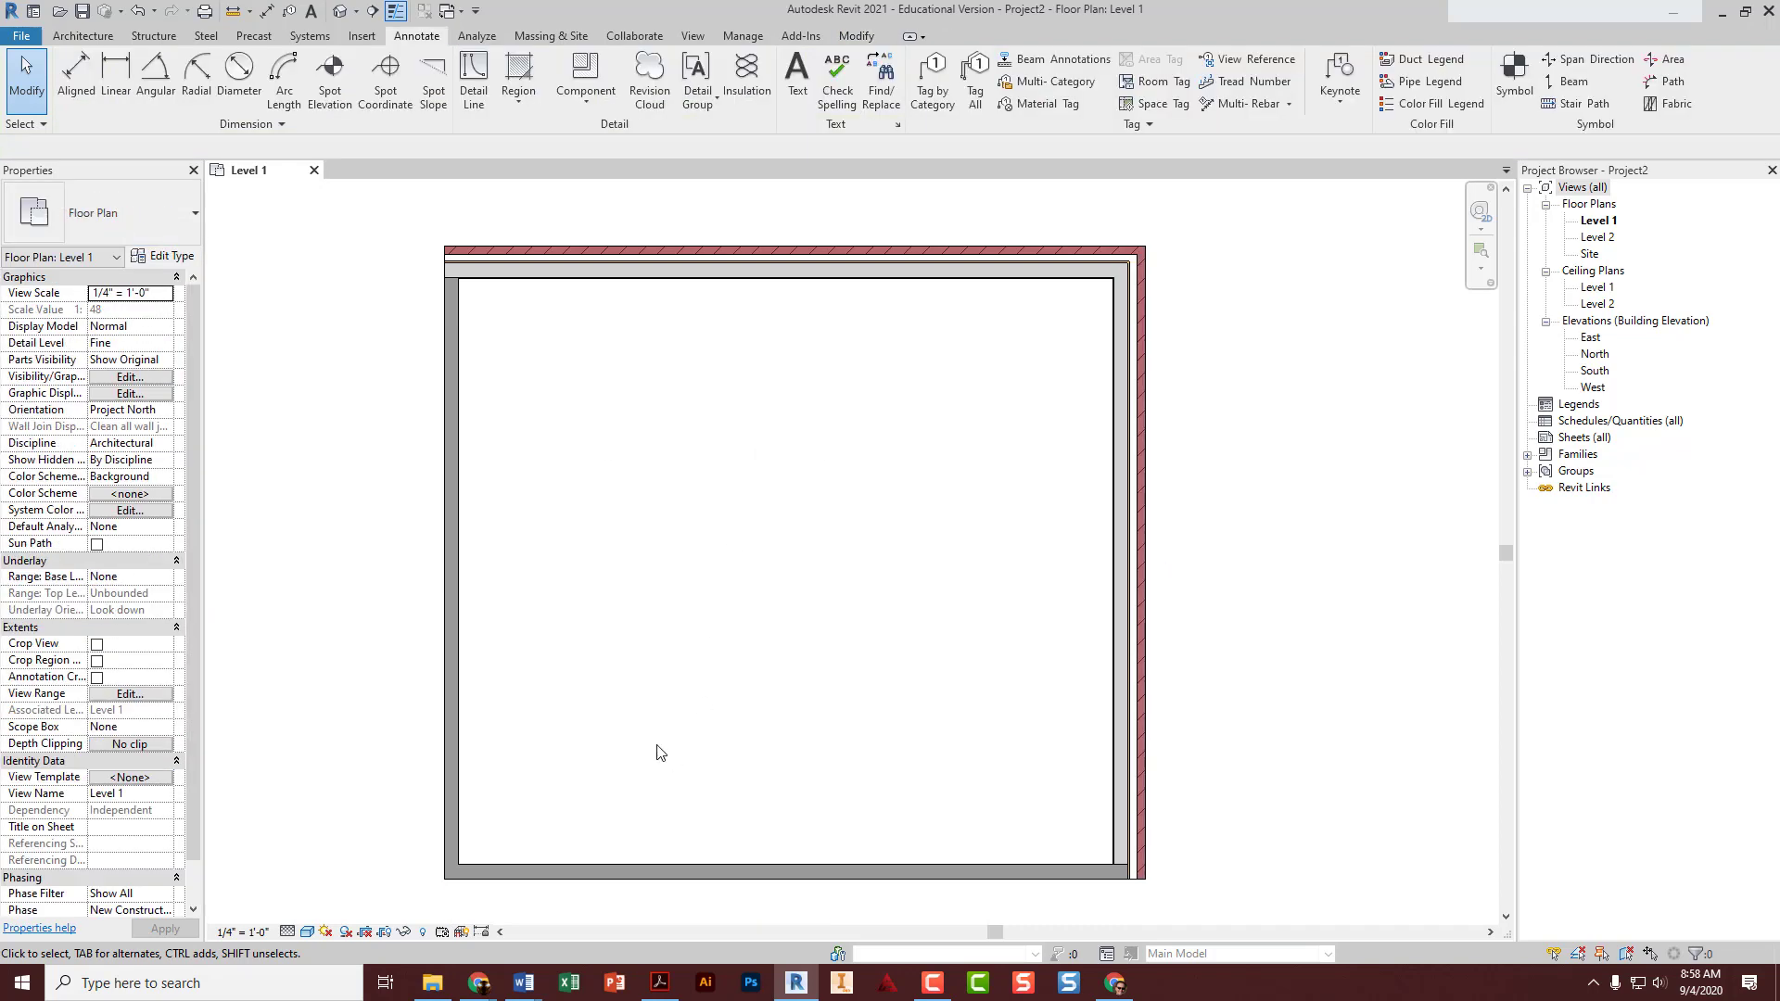
{"action": "left_click", "coordinate": [668, 871]}
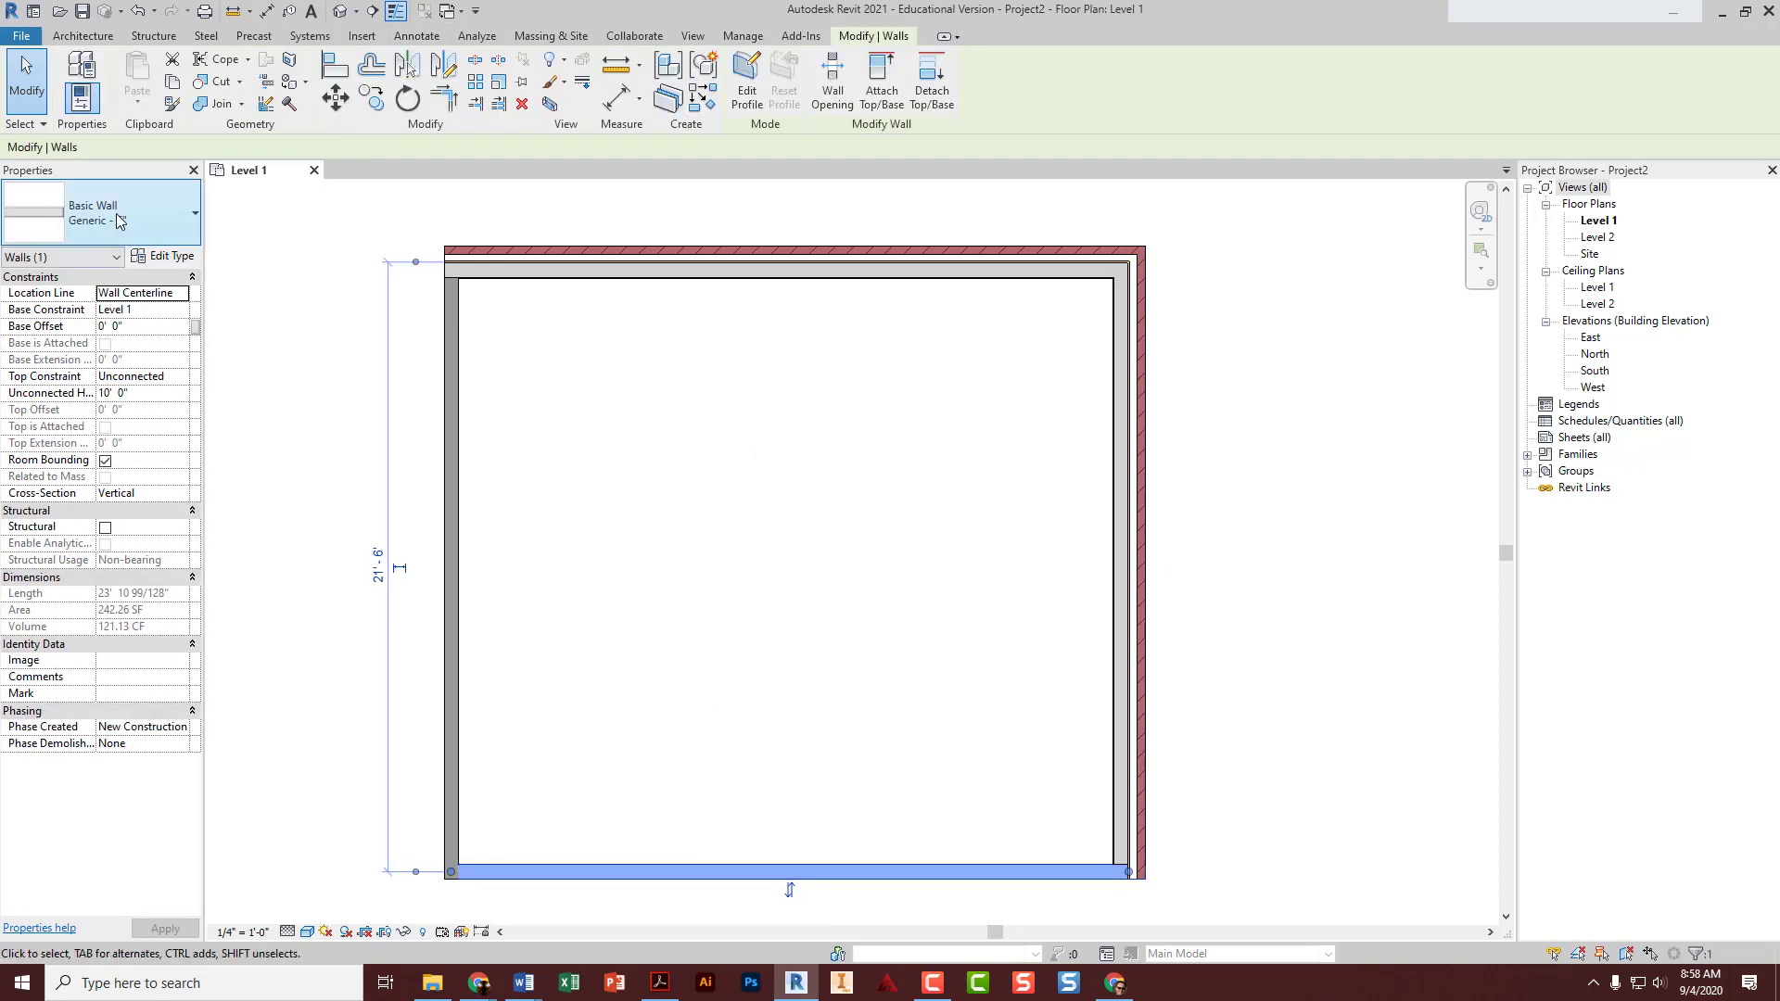
{"action": "left_click", "coordinate": [121, 221]}
{"action": "left_click", "coordinate": [113, 380]}
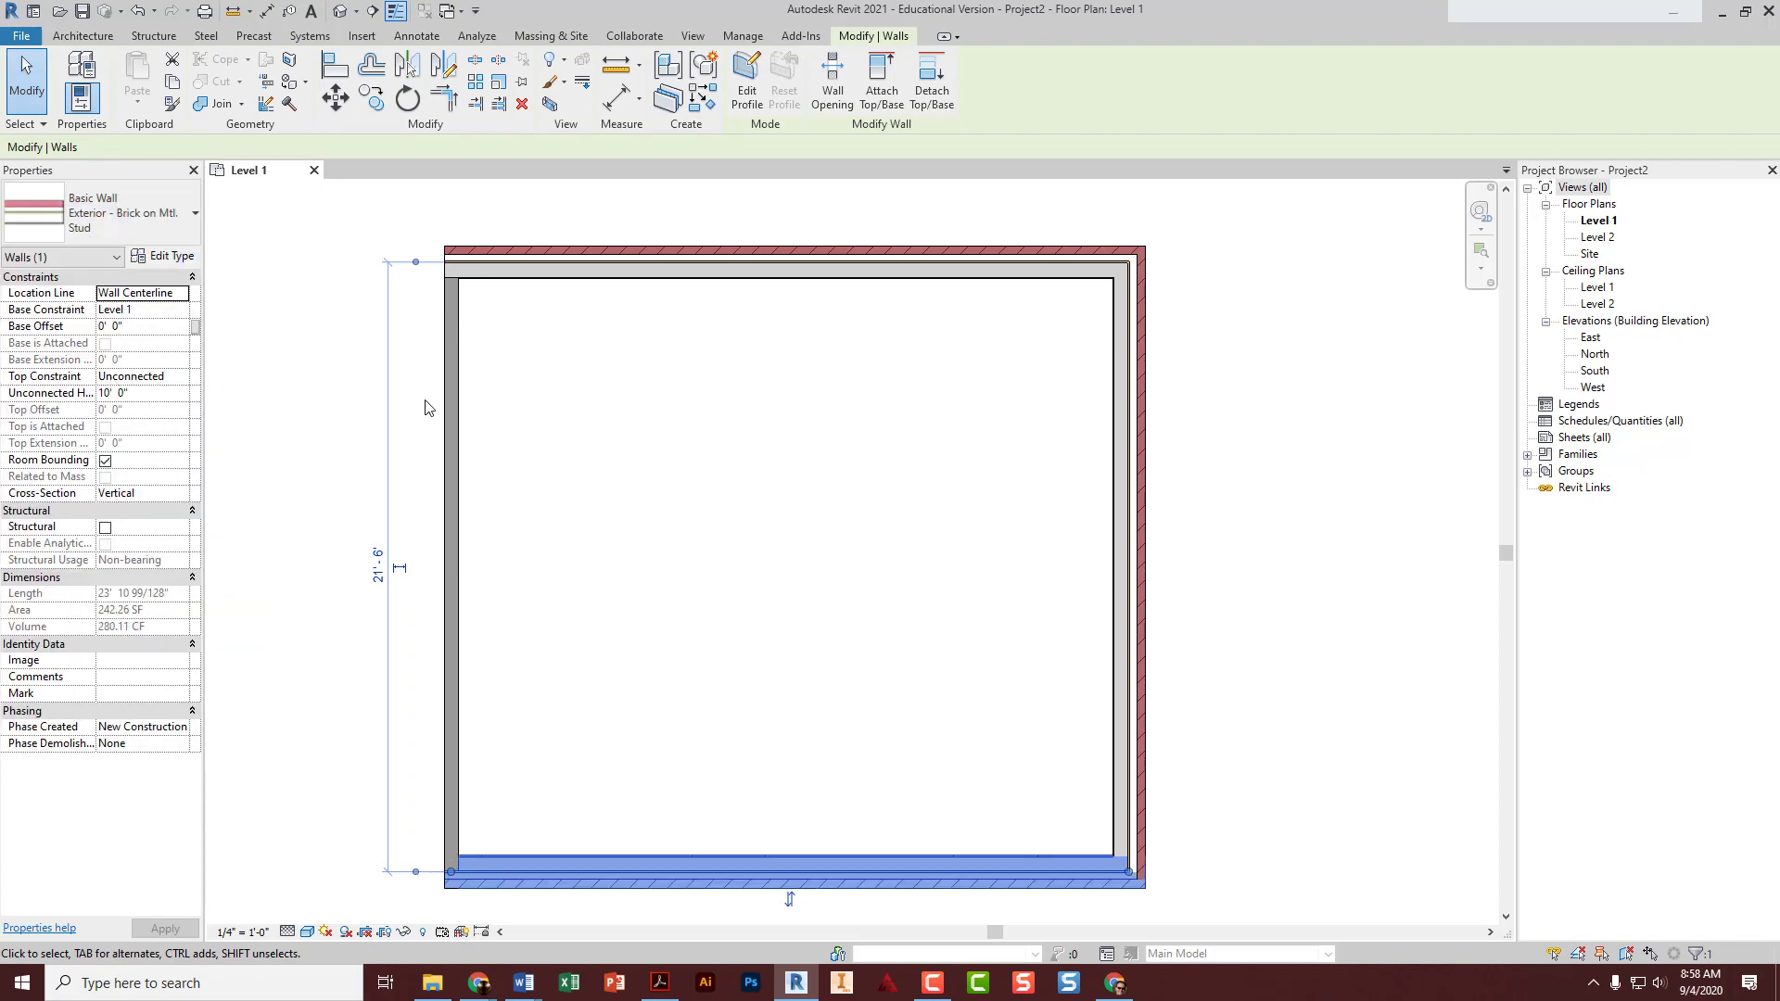
- Change the left wall to Exterior - Brick on Mtl. Stud, completing the brick enclosure
{"action": "left_click", "coordinate": [451, 397]}
{"action": "left_click", "coordinate": [120, 222]}
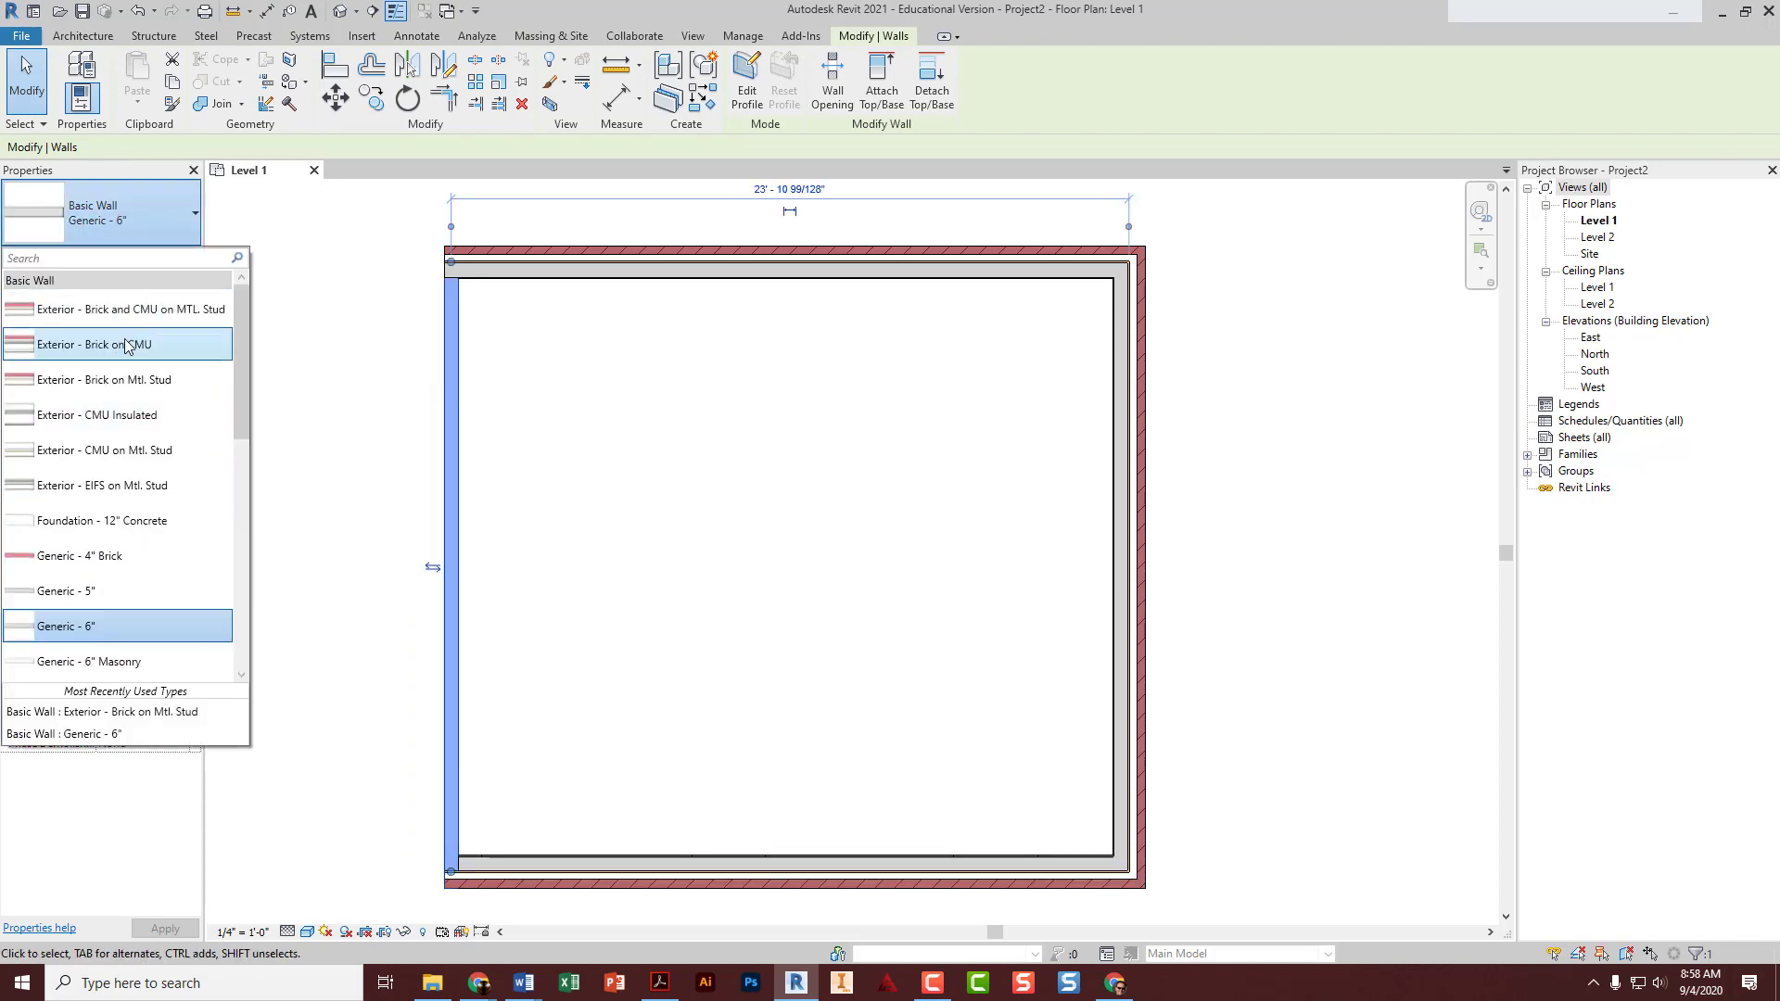
{"action": "left_click", "coordinate": [130, 380]}
{"action": "left_click", "coordinate": [320, 396]}
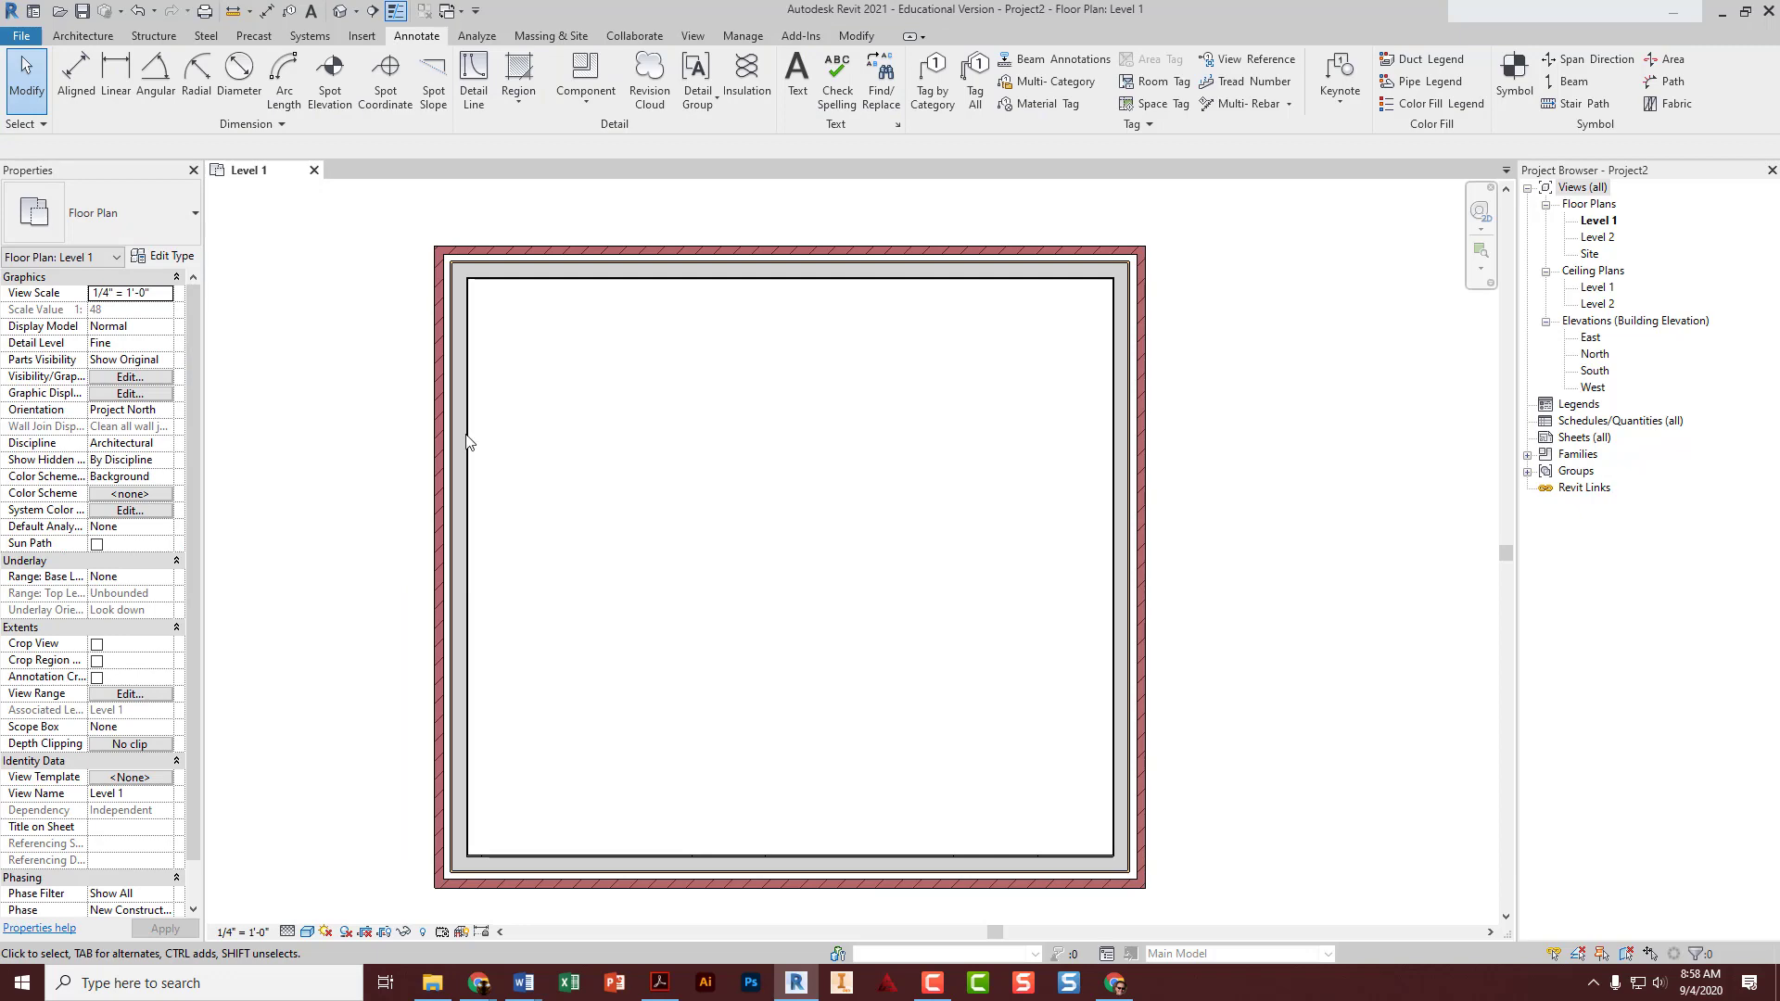
{"action": "scroll", "coordinate": [584, 473], "scroll_direction": "up", "scroll_amount": 2}
{"action": "scroll", "coordinate": [664, 509], "scroll_direction": "down", "scroll_amount": 3}
{"action": "scroll", "coordinate": [692, 509], "scroll_direction": "up", "scroll_amount": 1}
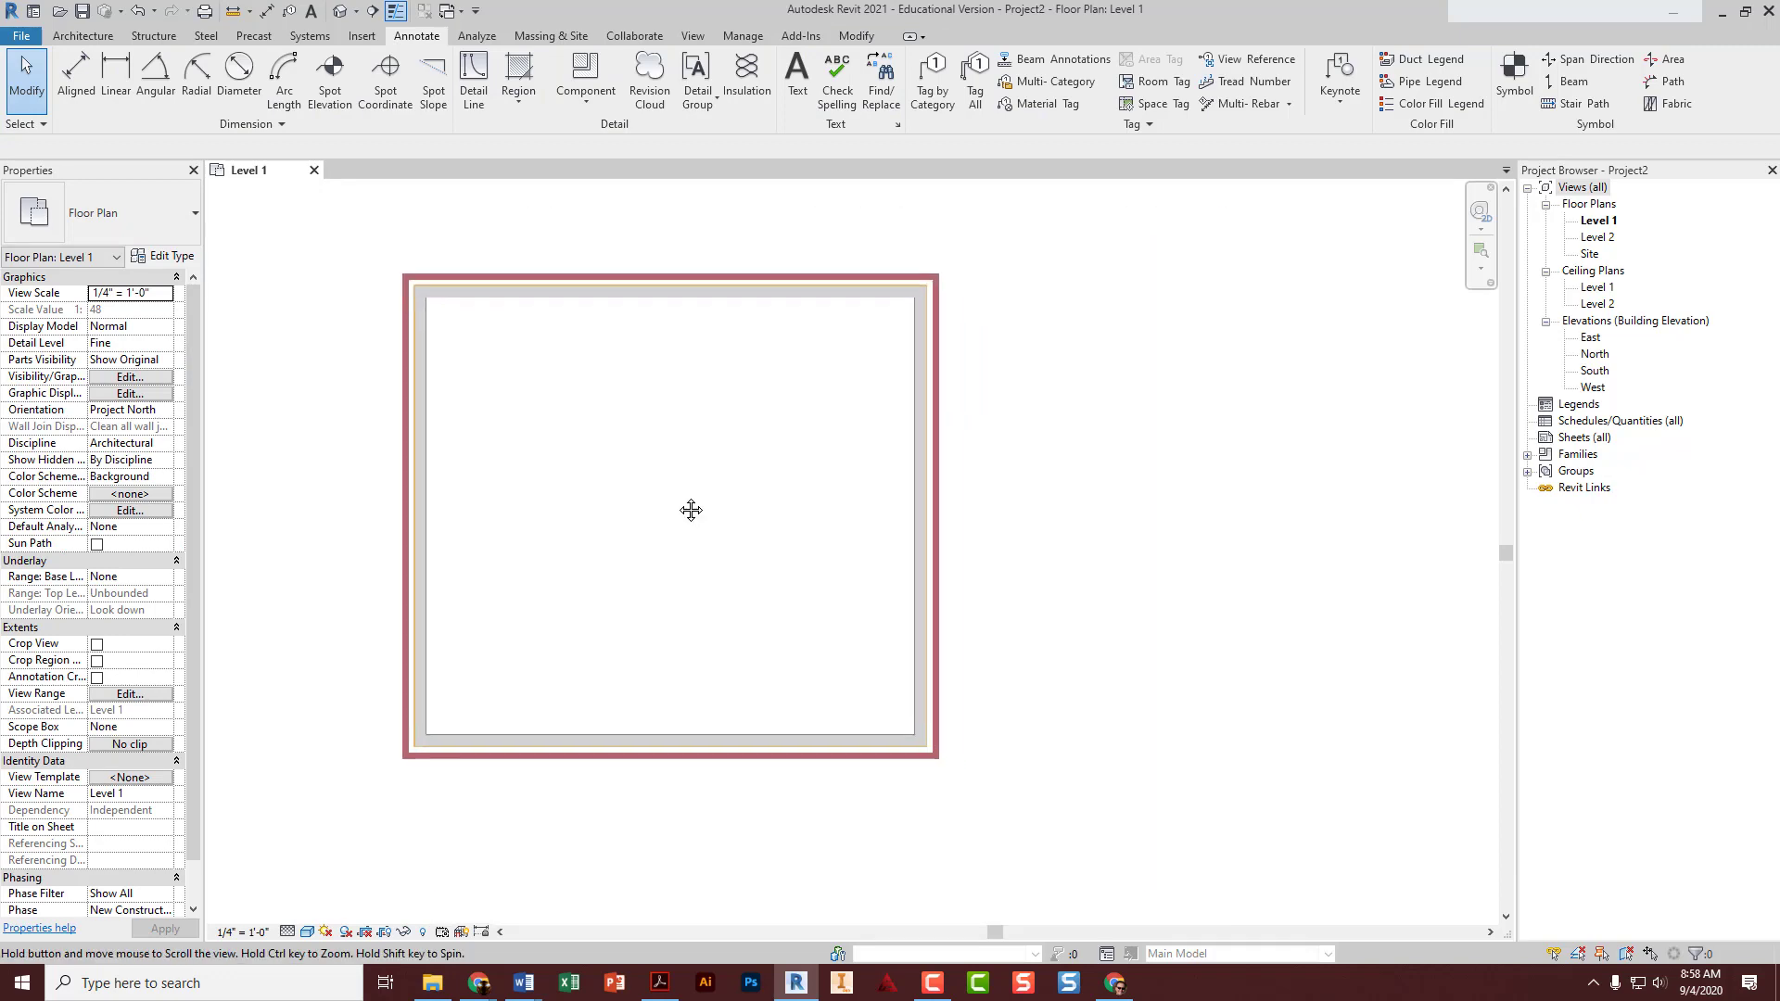
{"action": "middle_click_drag", "start_coordinate": [691, 509], "coordinate": [629, 525]}
- Draw a rectangular room of Generic - 6" walls, about 16'-6" wide, right of the brick room
{"action": "left_click", "coordinate": [83, 36]}
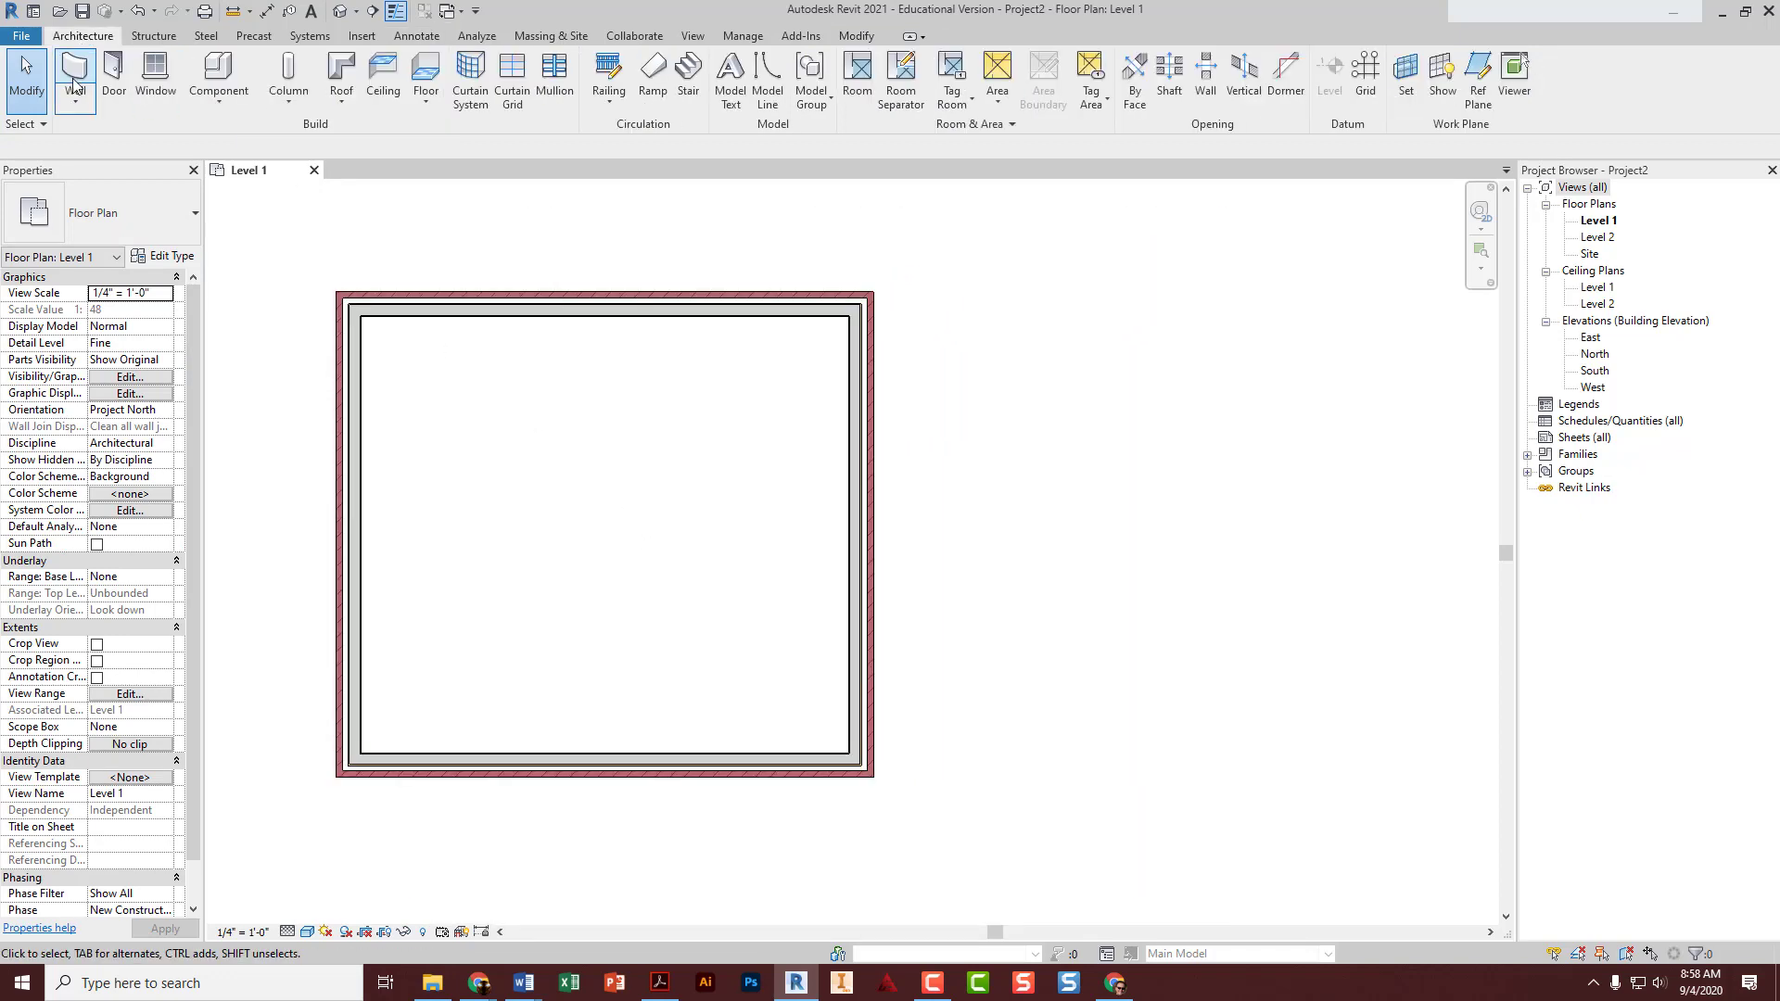
{"action": "left_click", "coordinate": [75, 73]}
{"action": "left_click", "coordinate": [1002, 405]}
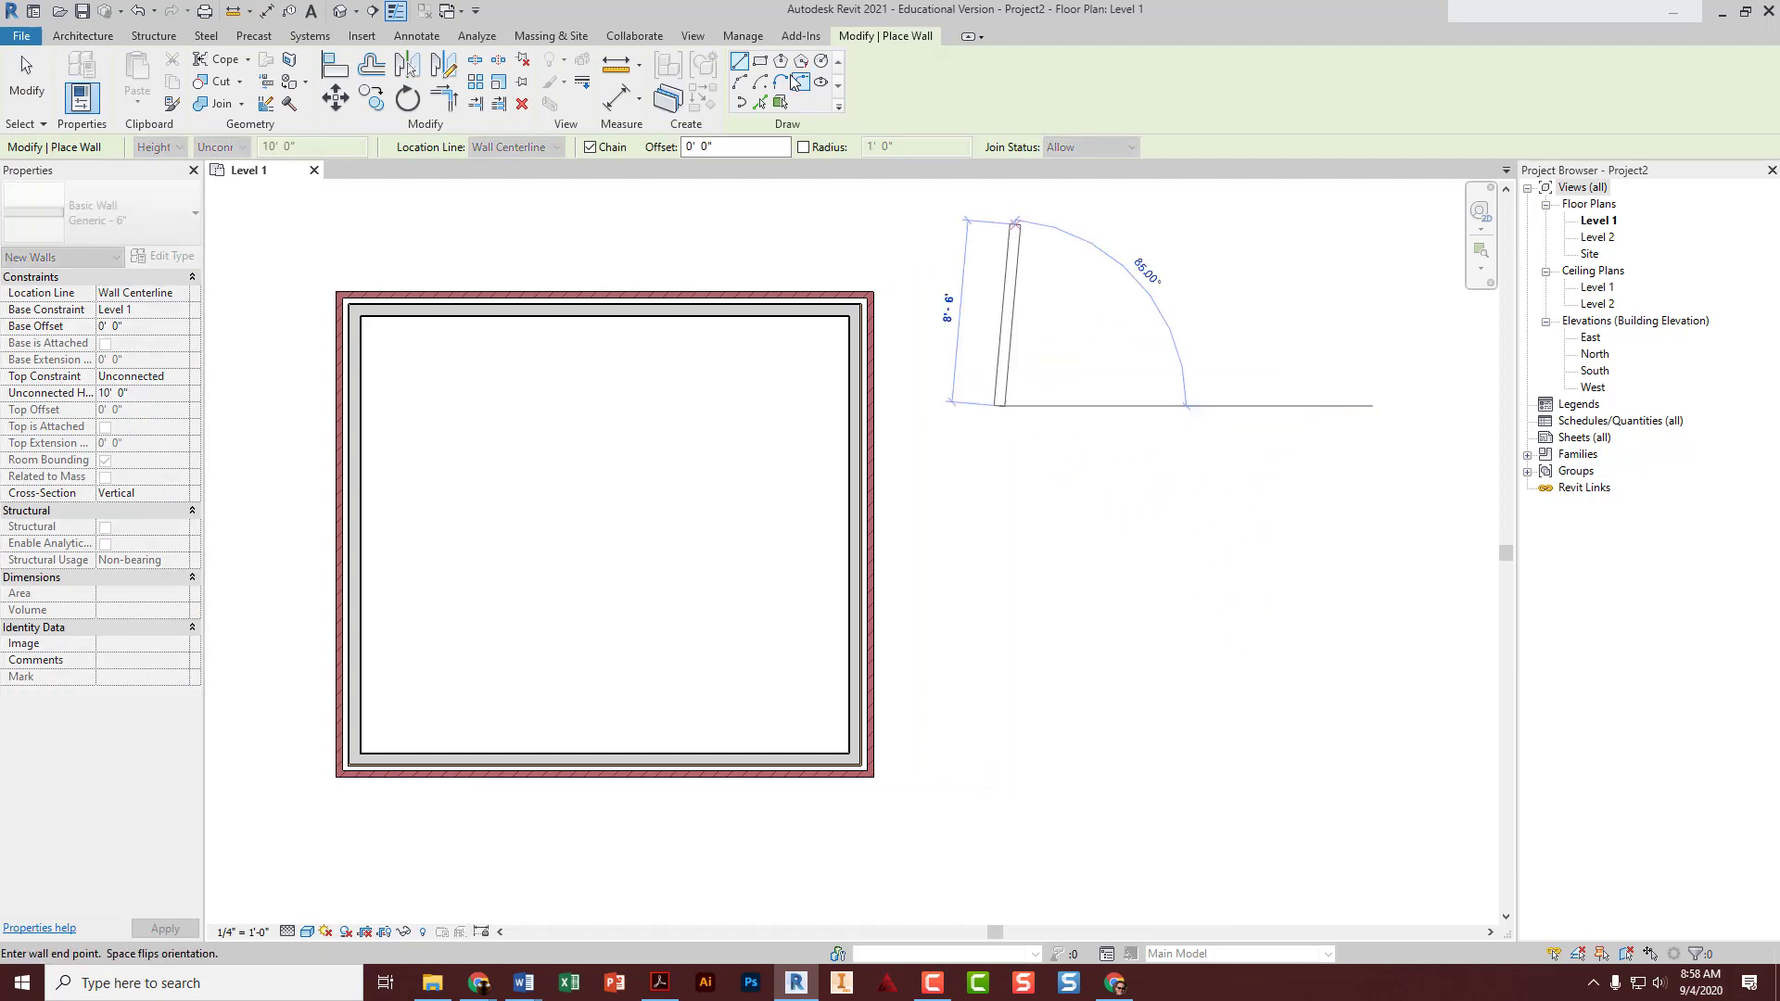
{"action": "left_click", "coordinate": [760, 61]}
{"action": "left_click", "coordinate": [1008, 361]}
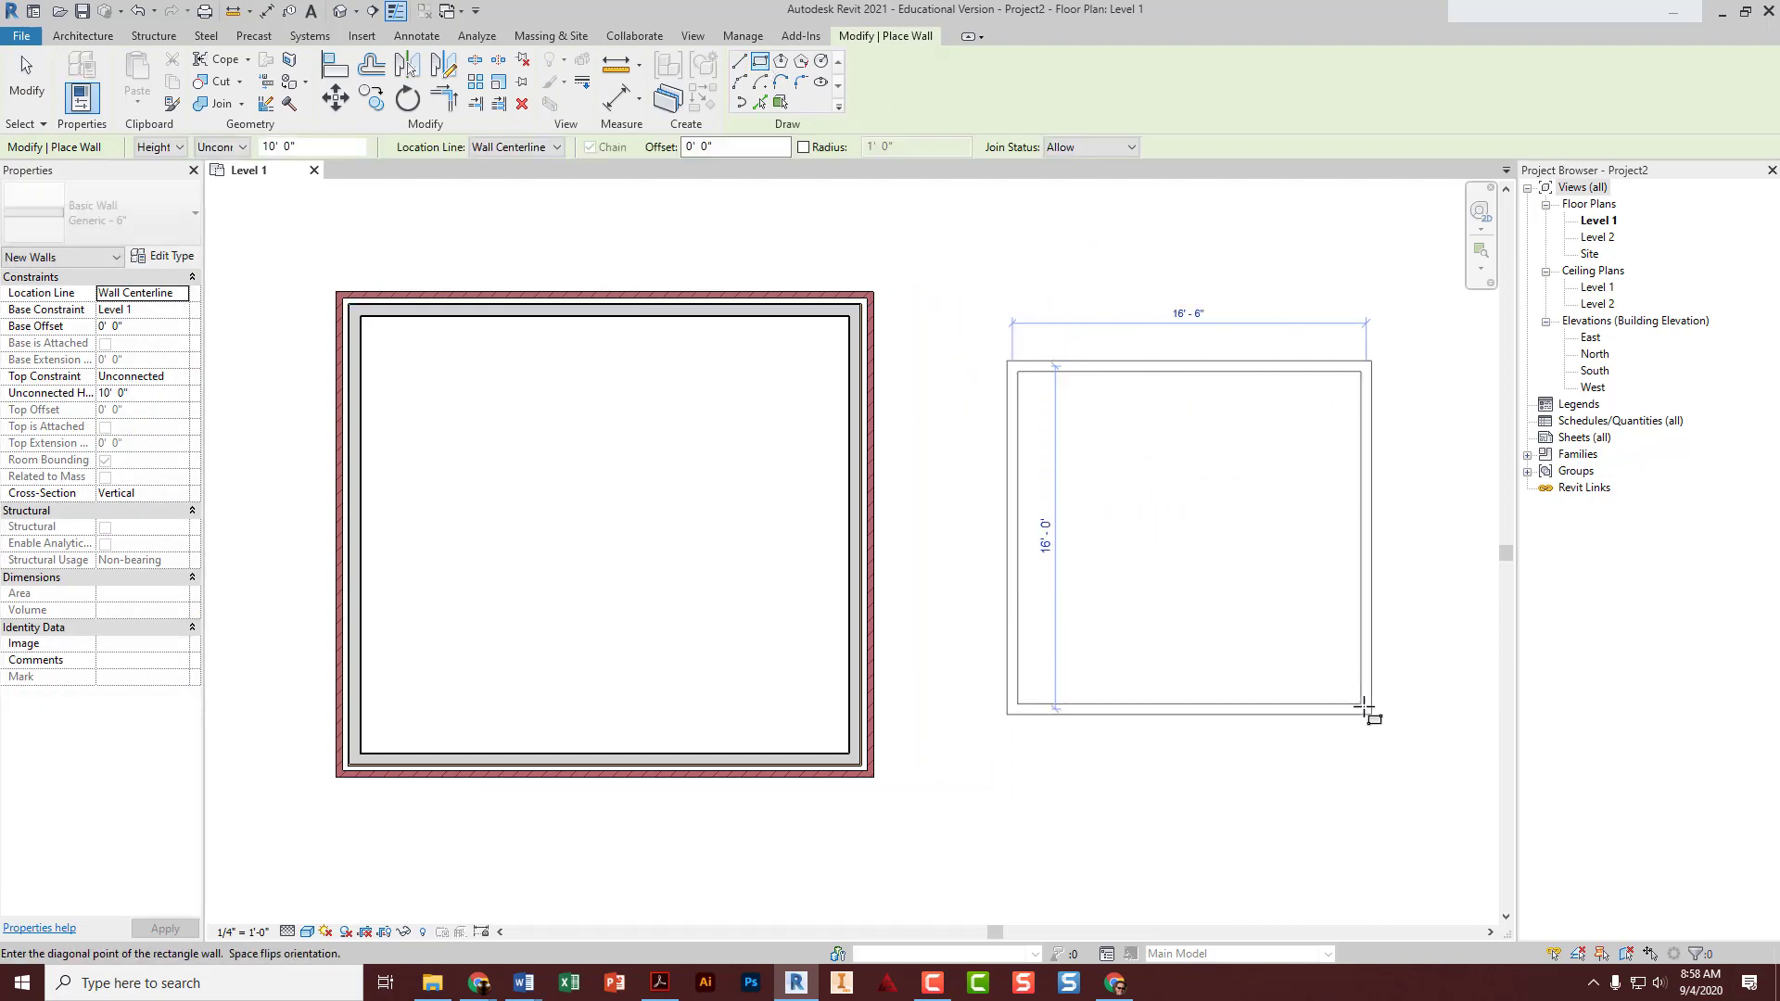
{"action": "left_click", "coordinate": [1371, 713]}
{"action": "key", "text": "Escape"}
{"action": "key", "text": "Escape"}
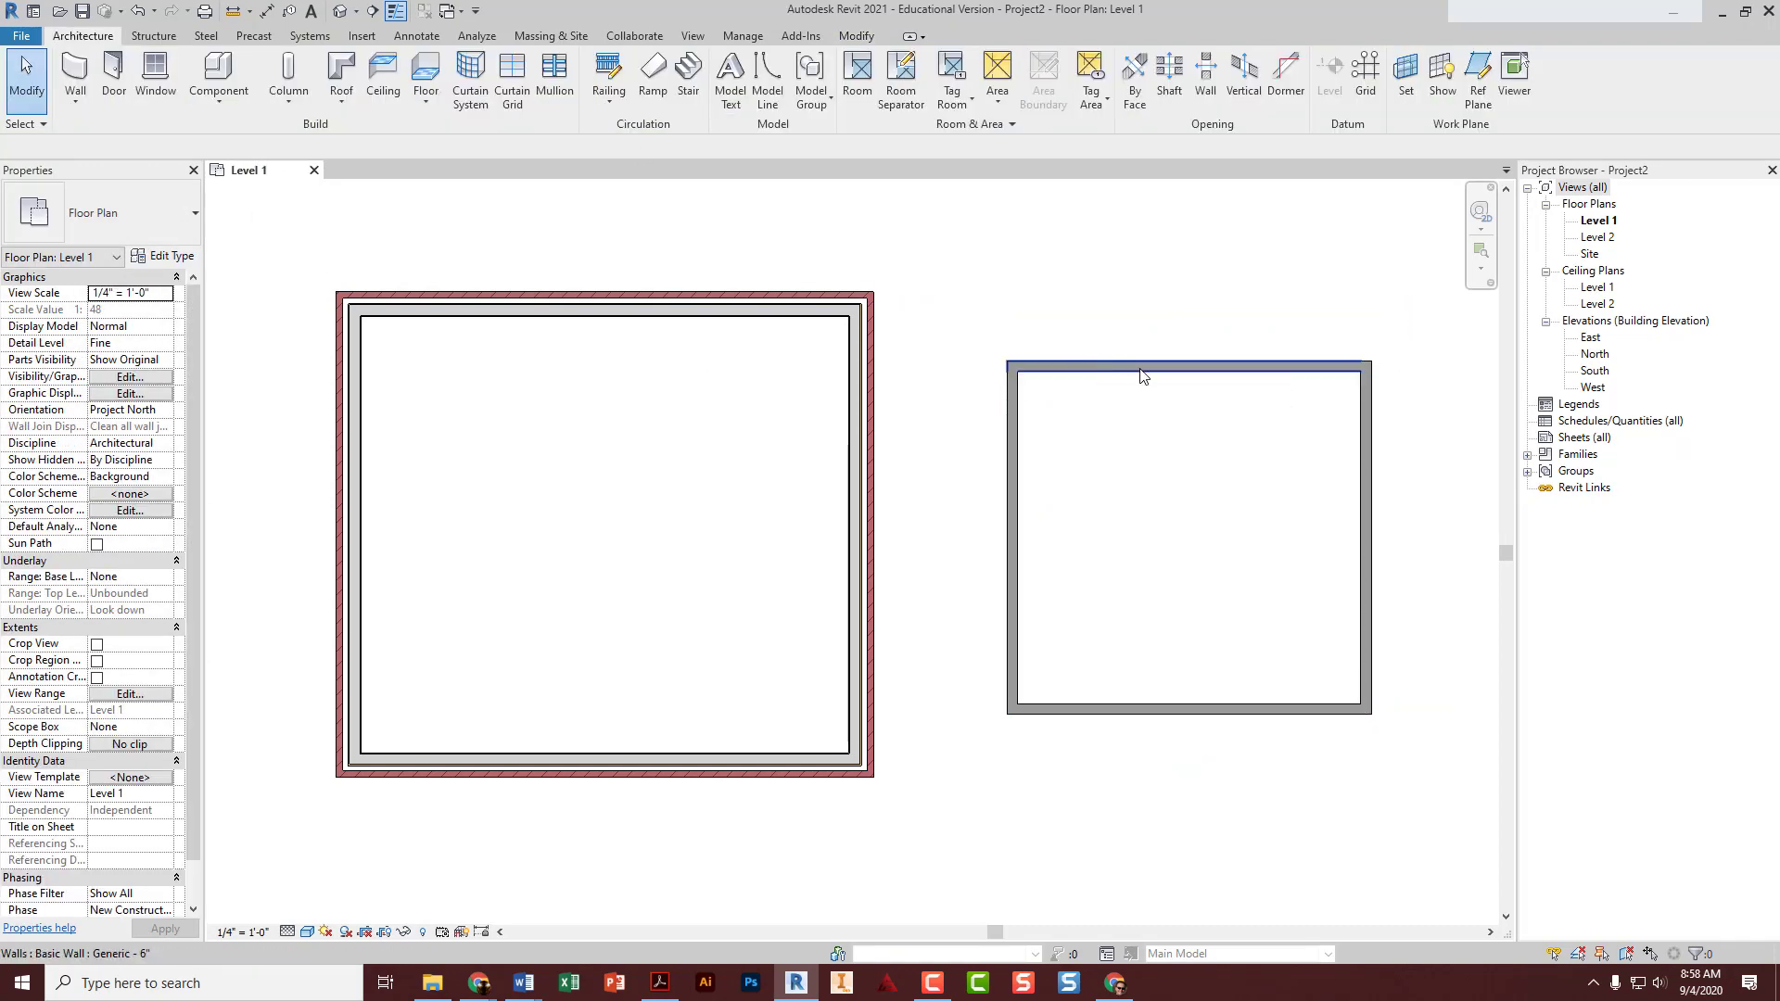
{"action": "key", "text": "Tab"}
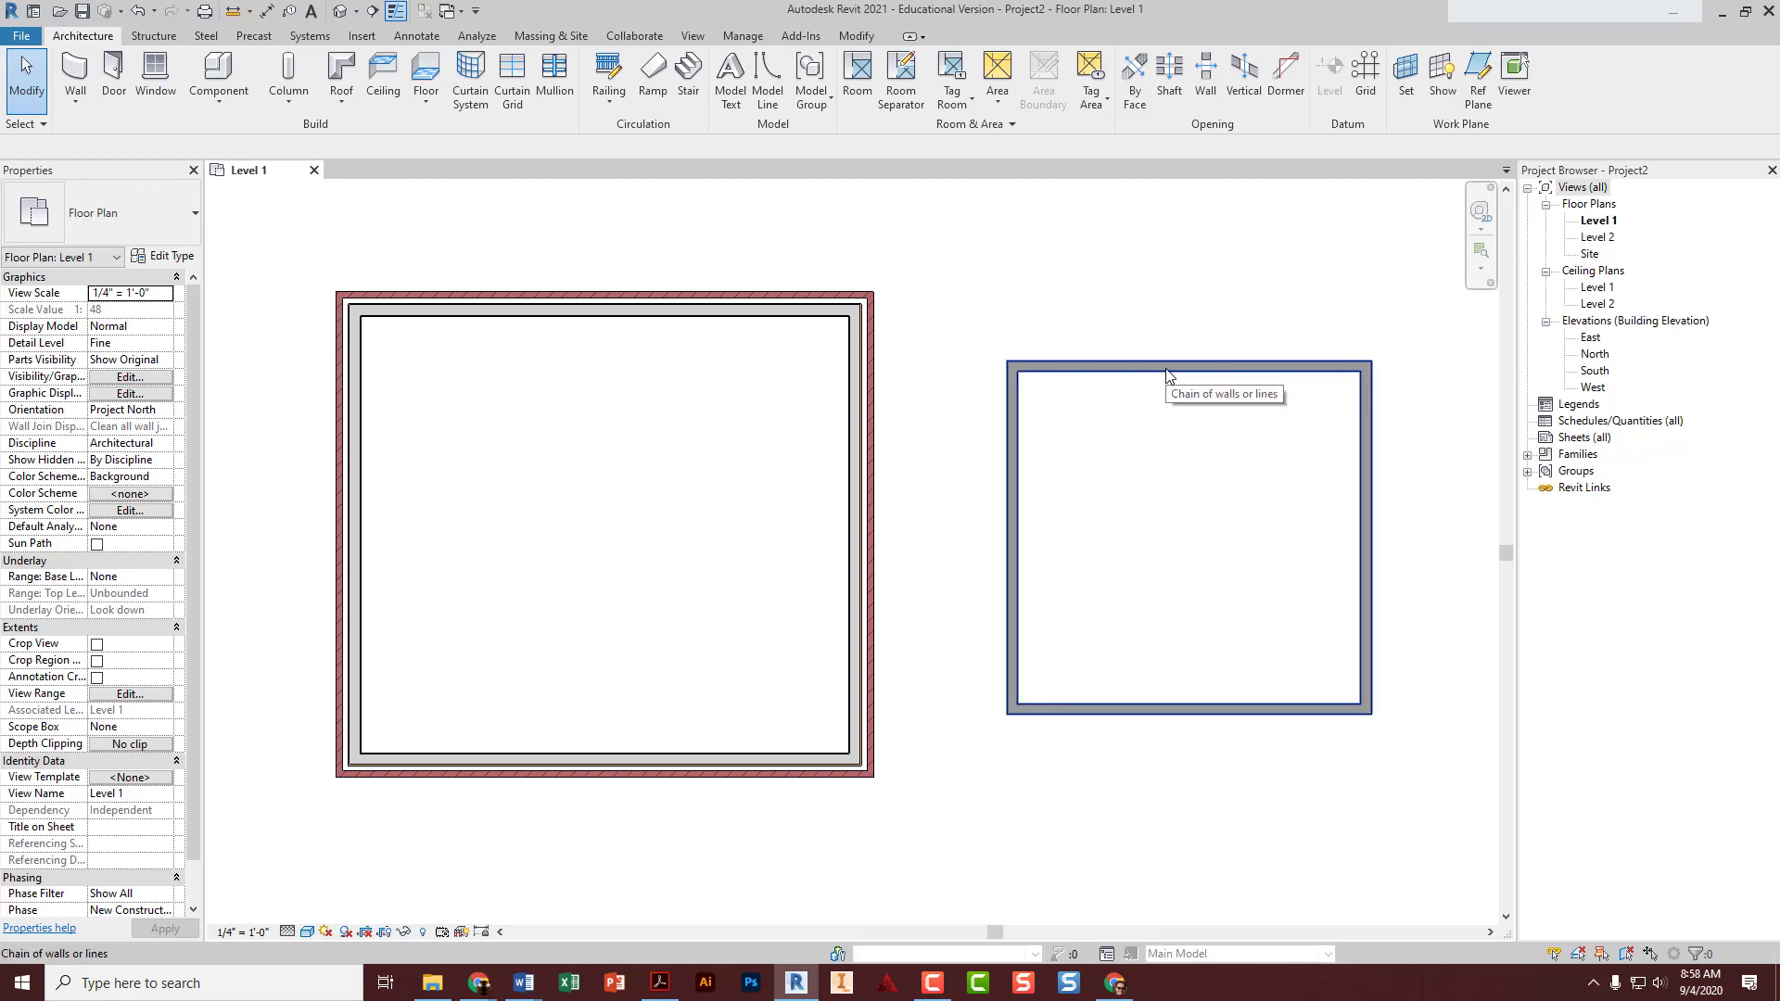
- Change all four walls of the new room to Exterior - Brick on Mtl. Stud
{"action": "left_click", "coordinate": [1168, 374]}
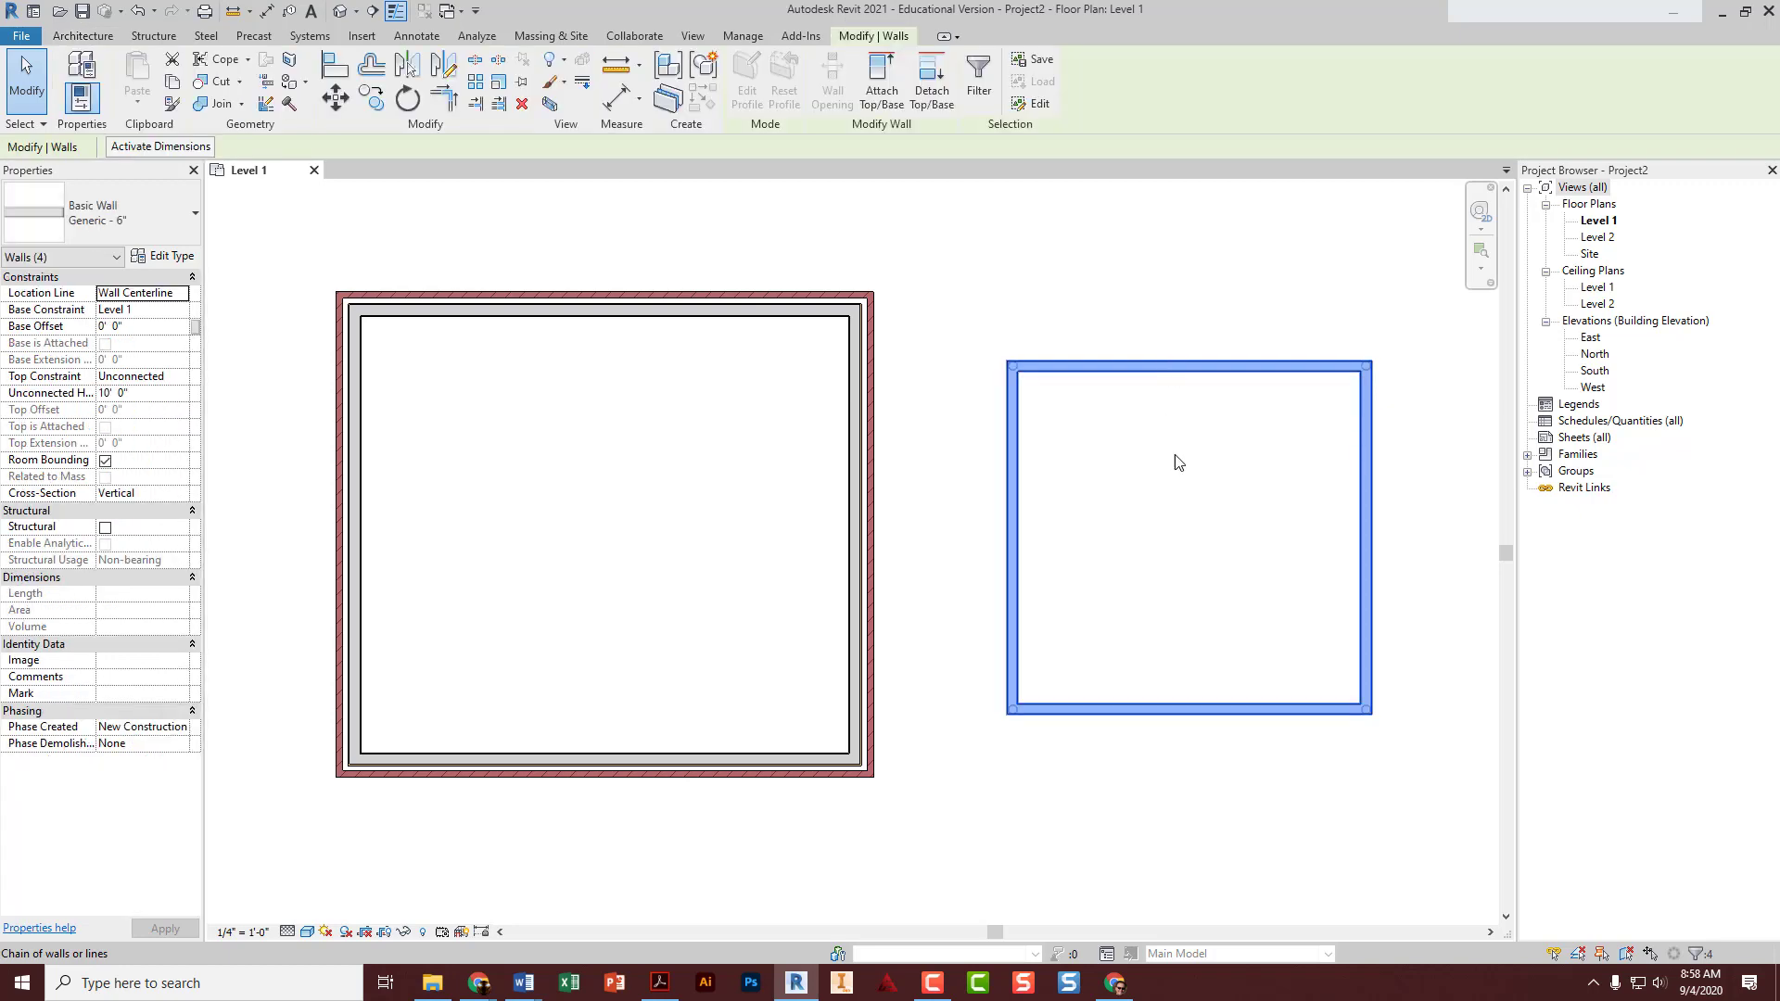
{"action": "left_click", "coordinate": [126, 210]}
{"action": "left_click", "coordinate": [128, 380]}
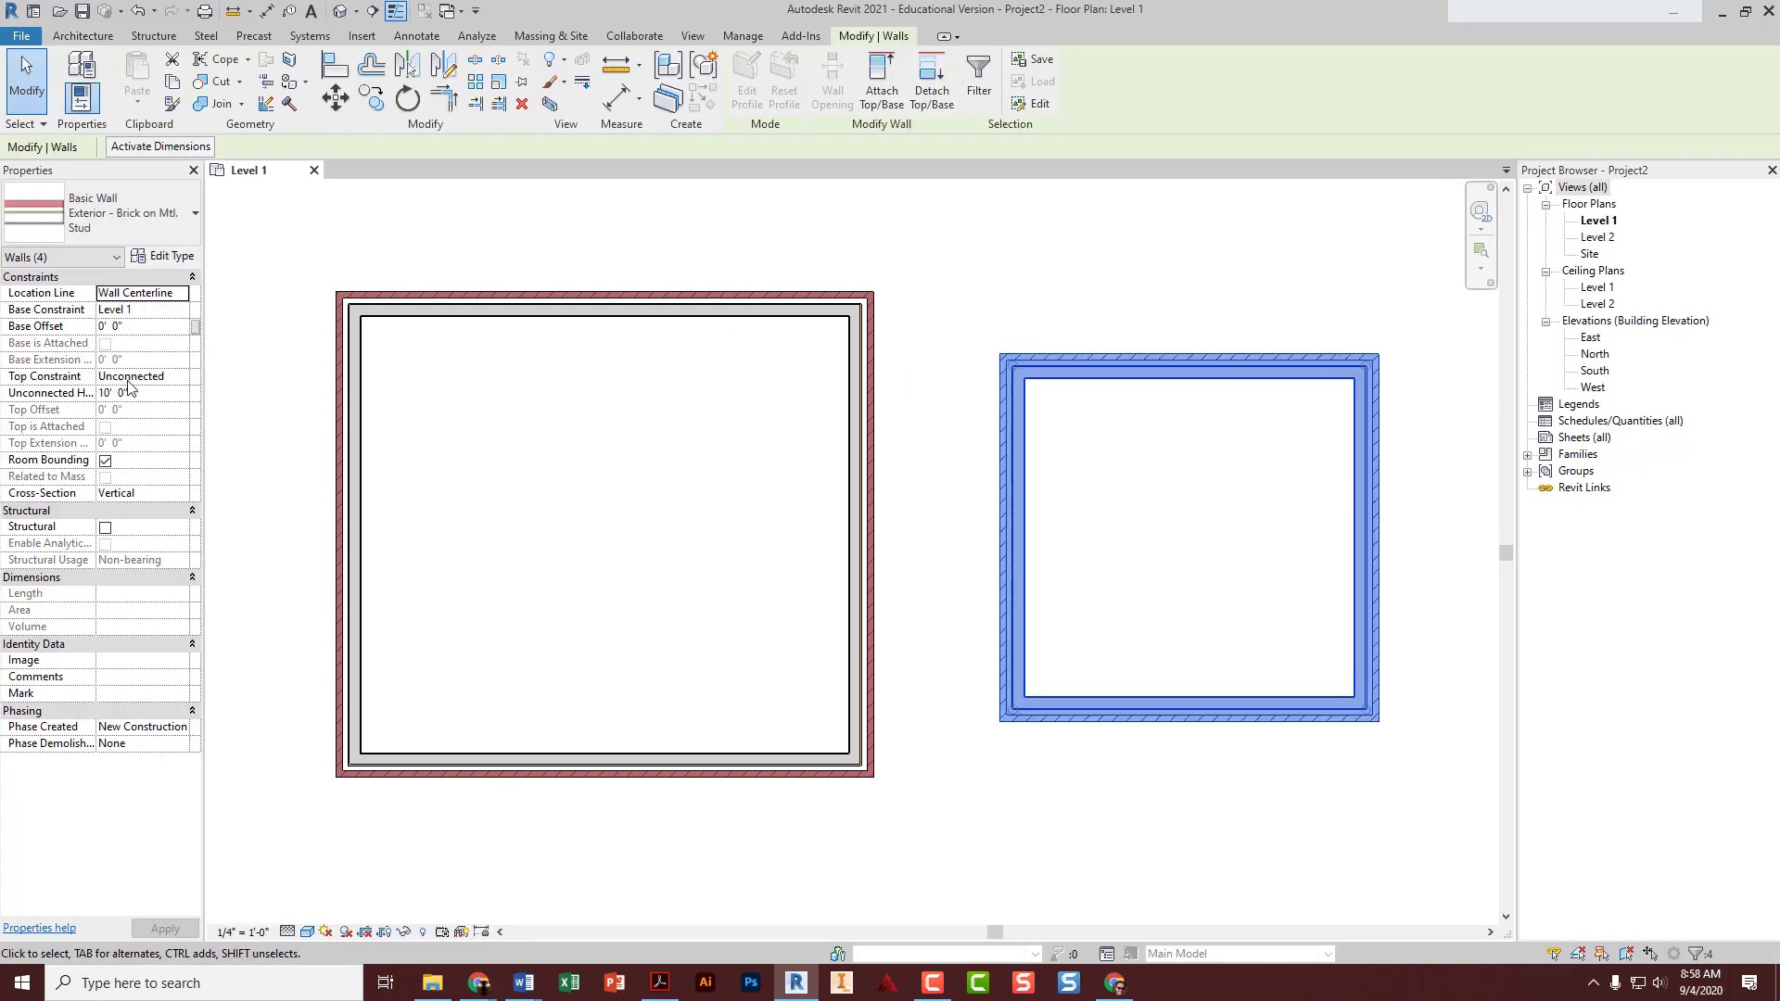
{"action": "left_click", "coordinate": [931, 240]}
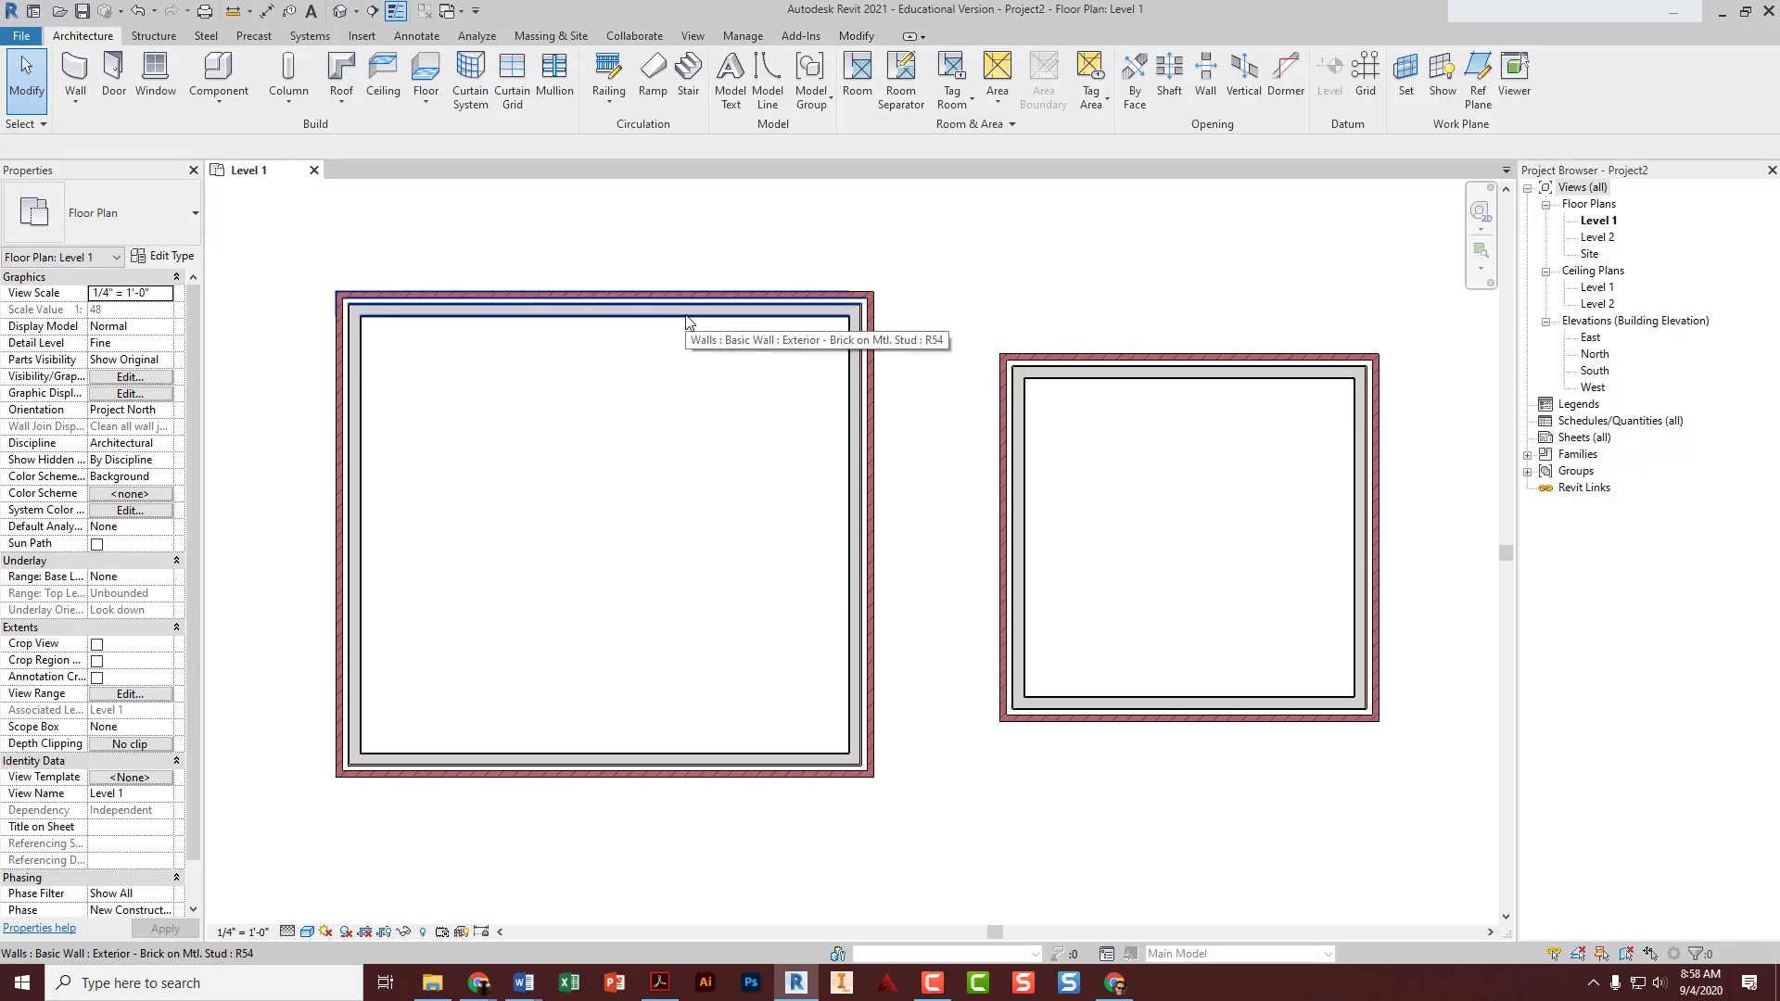
{"action": "middle_click_drag", "start_coordinate": [525, 417], "coordinate": [552, 409]}
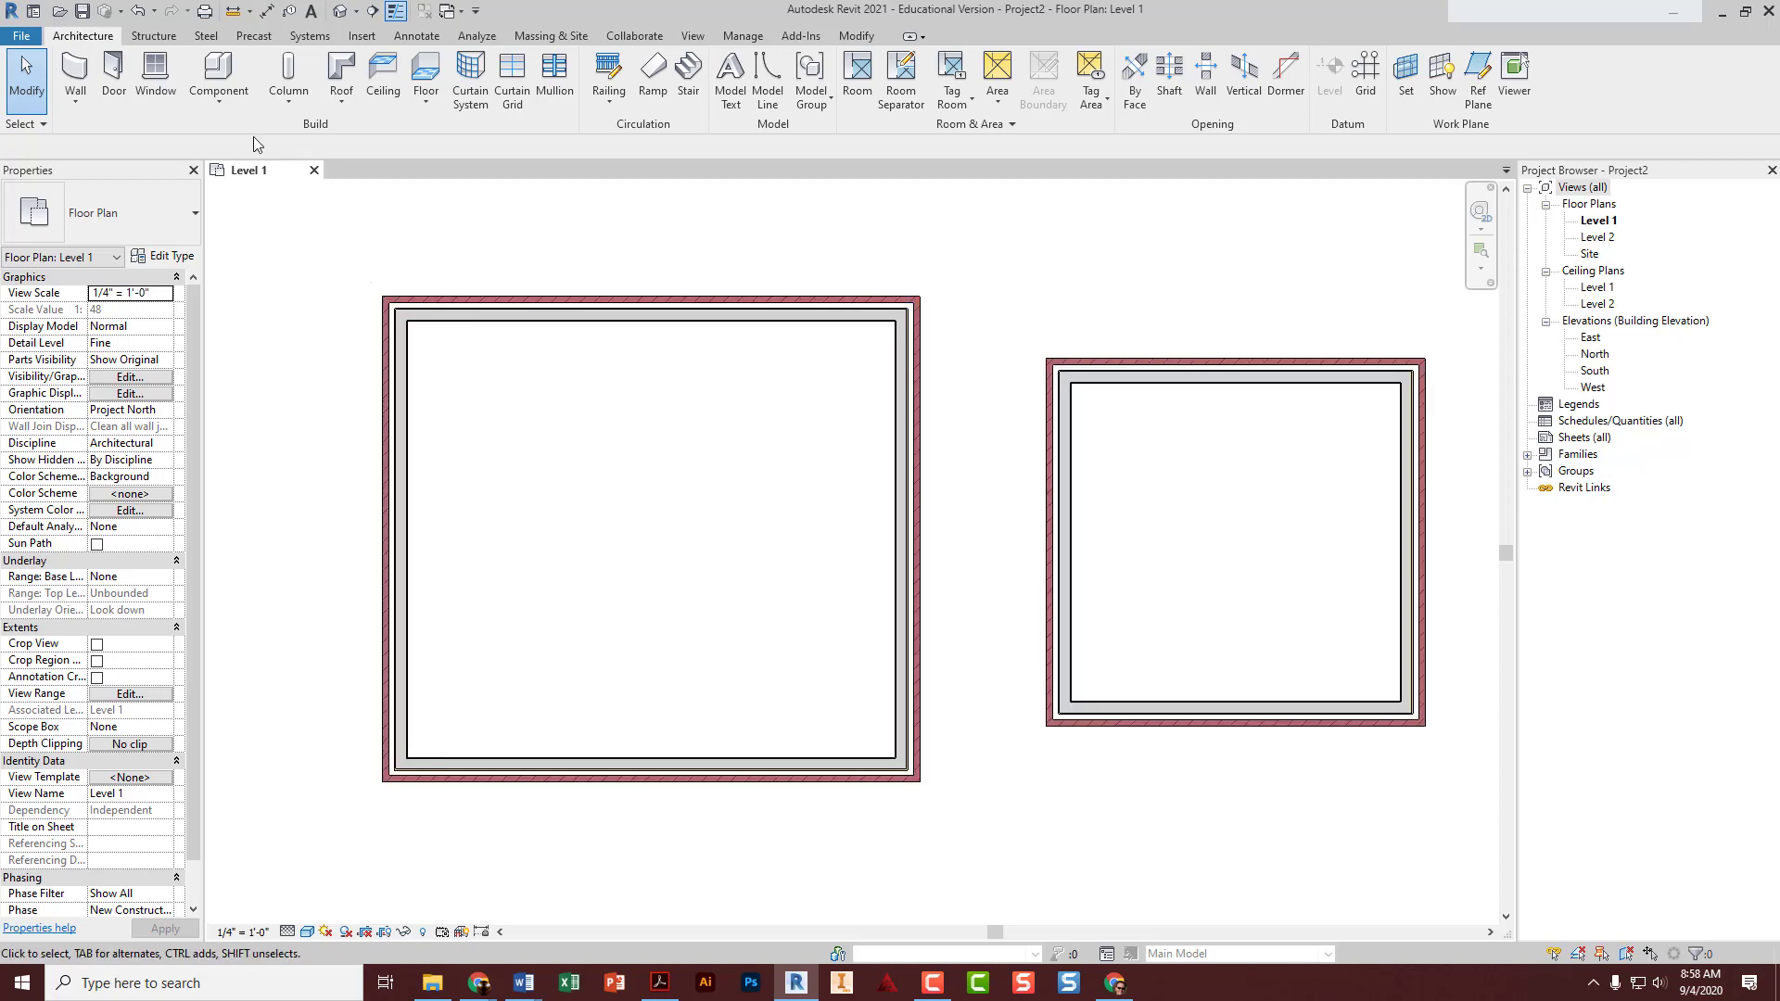
- Start an Aligned dimension with its reference set to Faces of core
{"action": "left_click", "coordinate": [414, 39]}
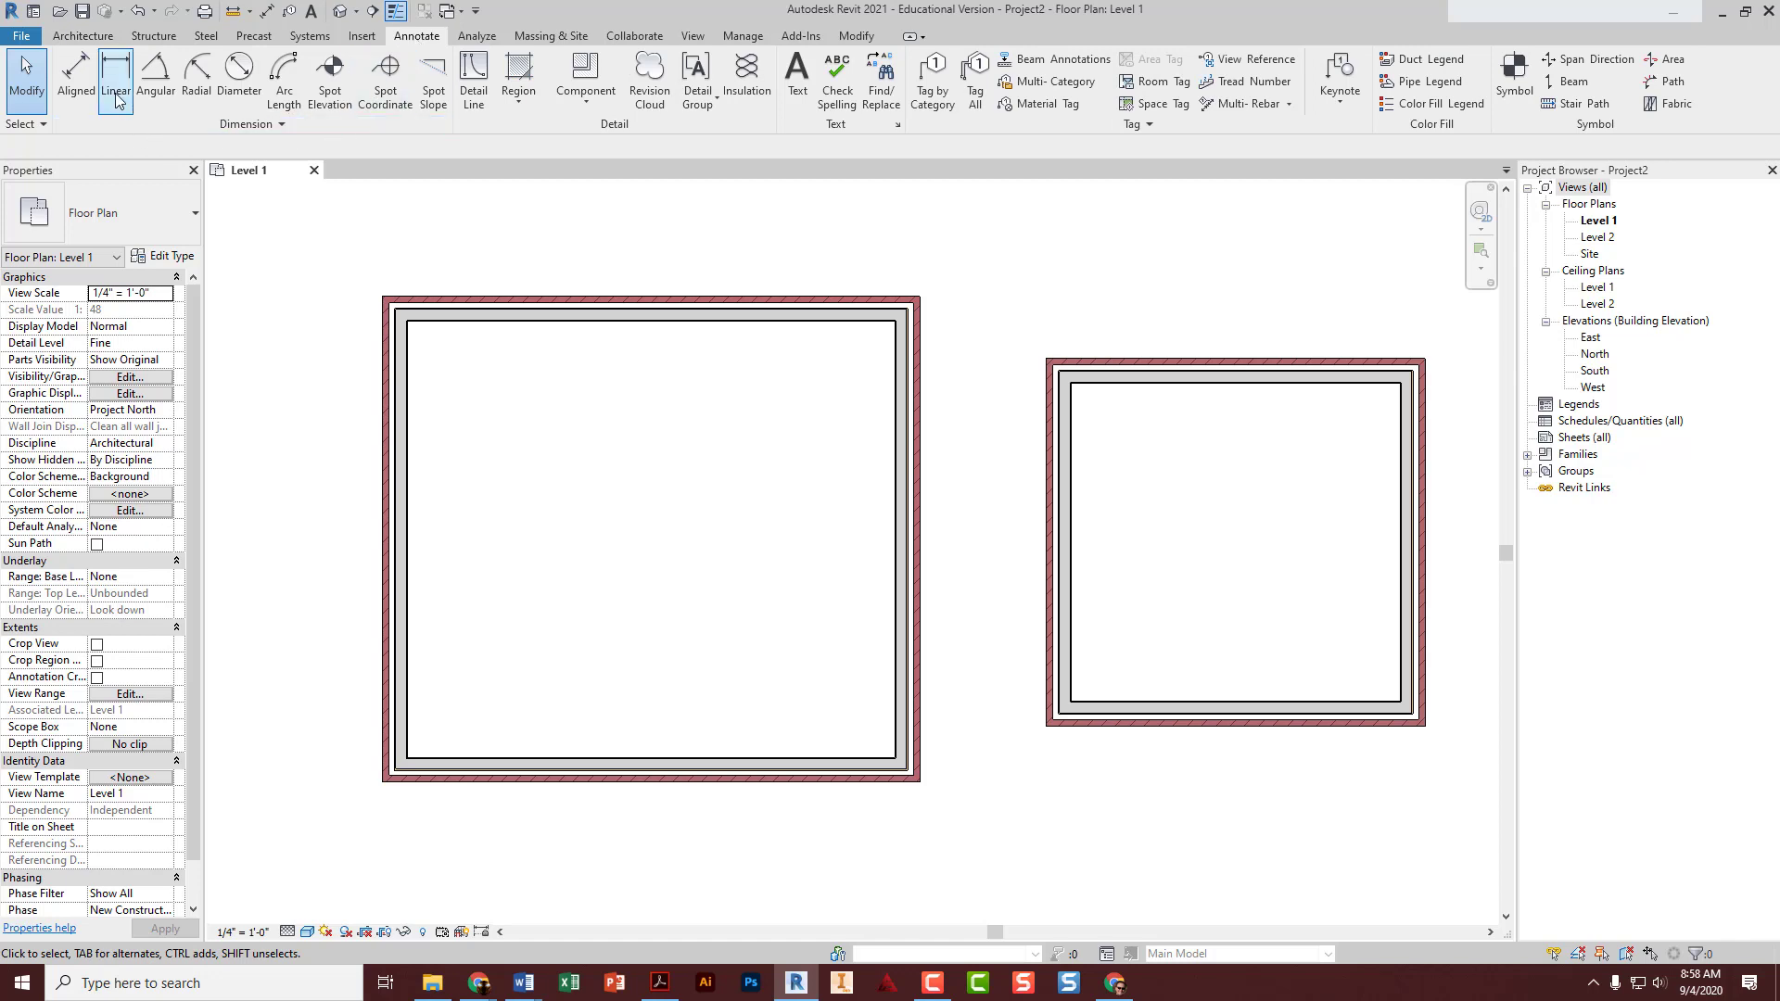
{"action": "left_click", "coordinate": [78, 83]}
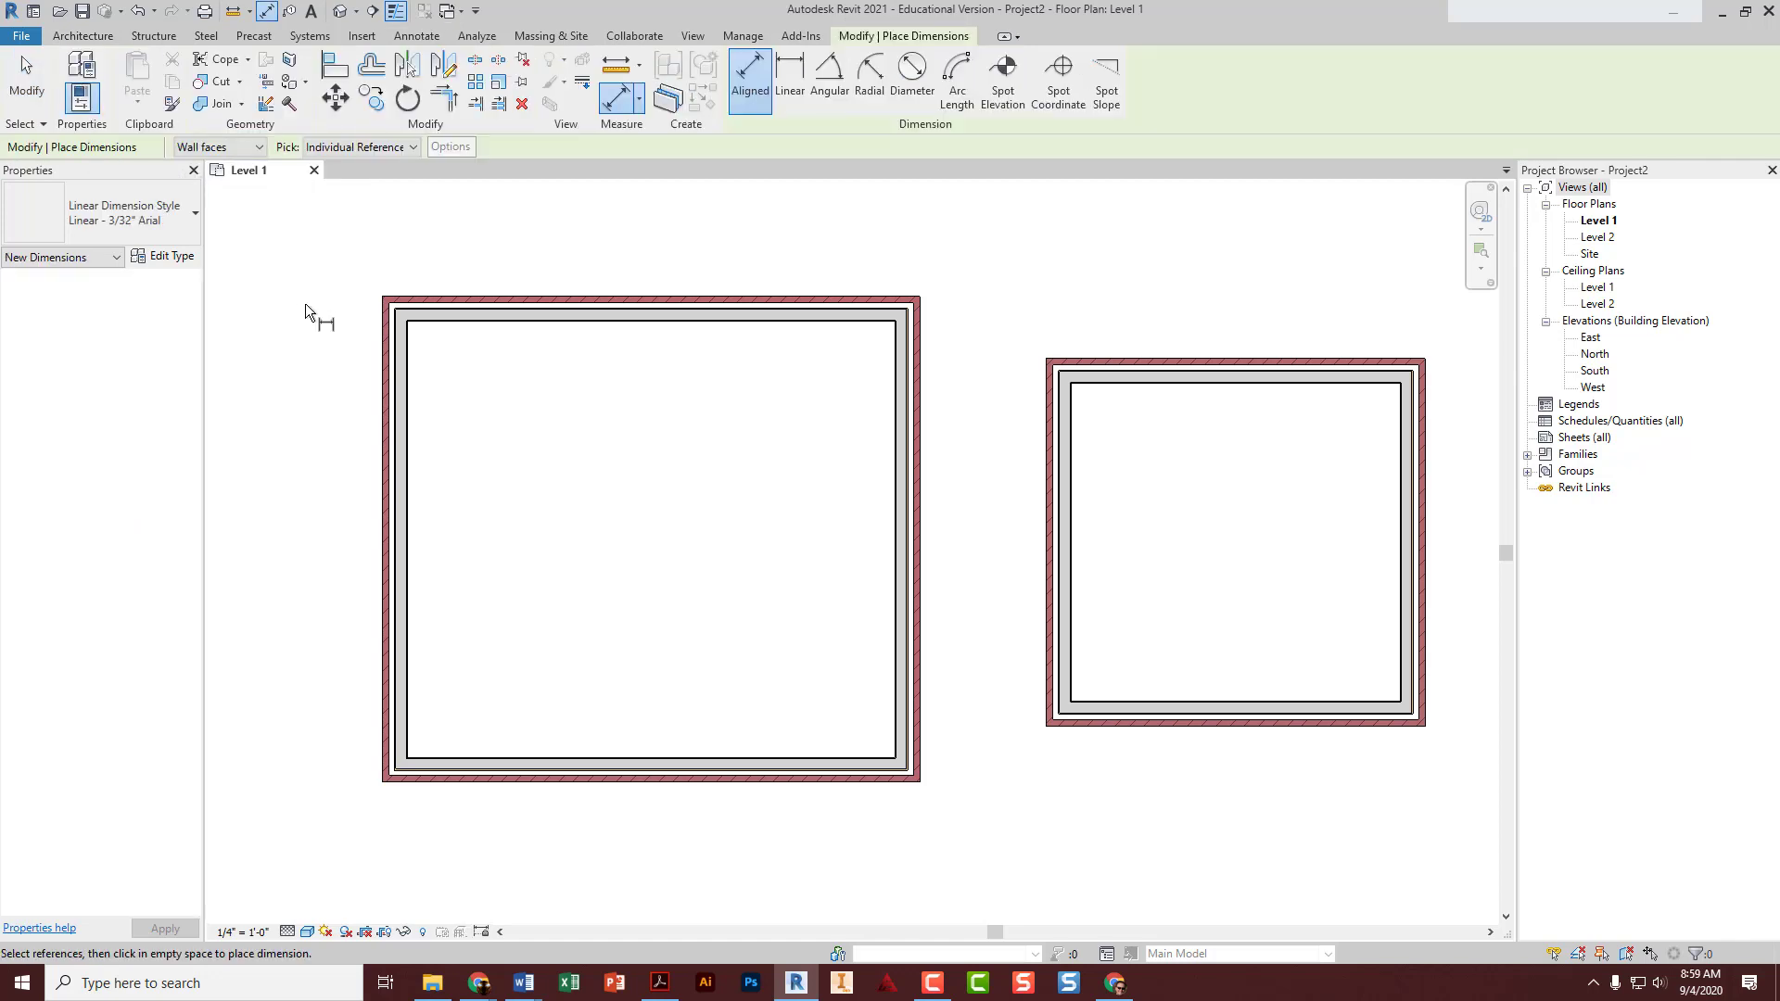
{"action": "left_click", "coordinate": [229, 148]}
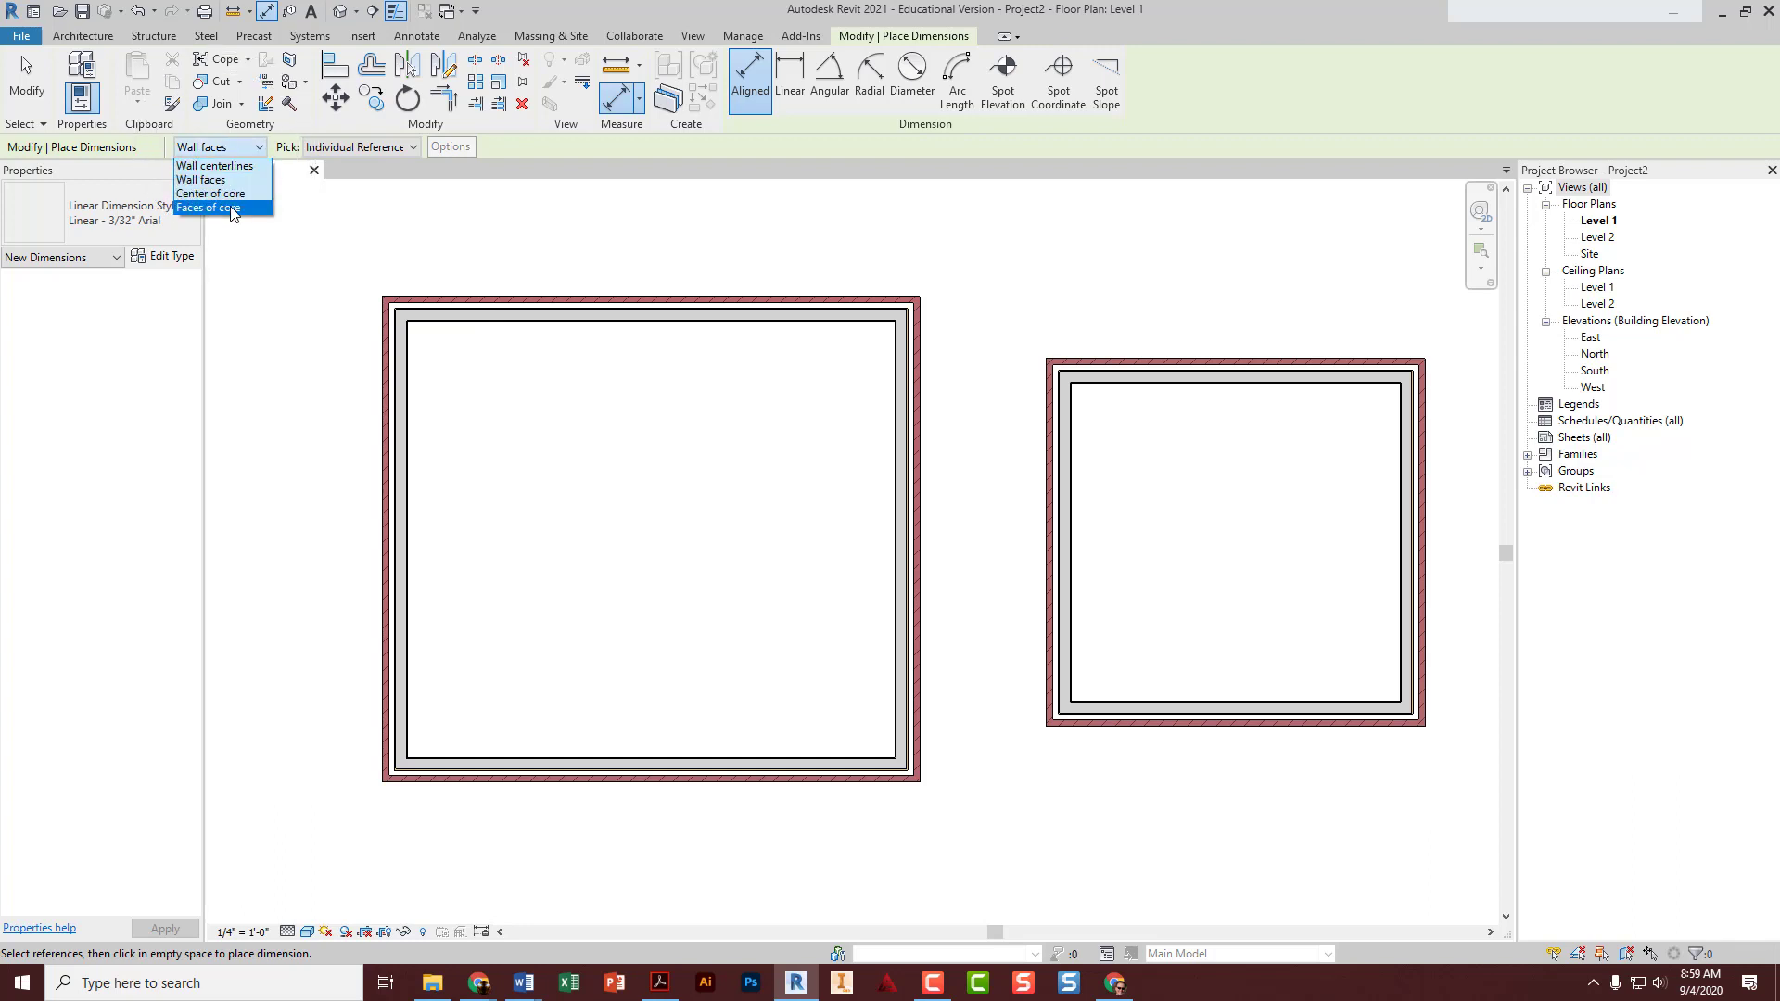
{"action": "left_click", "coordinate": [231, 208]}
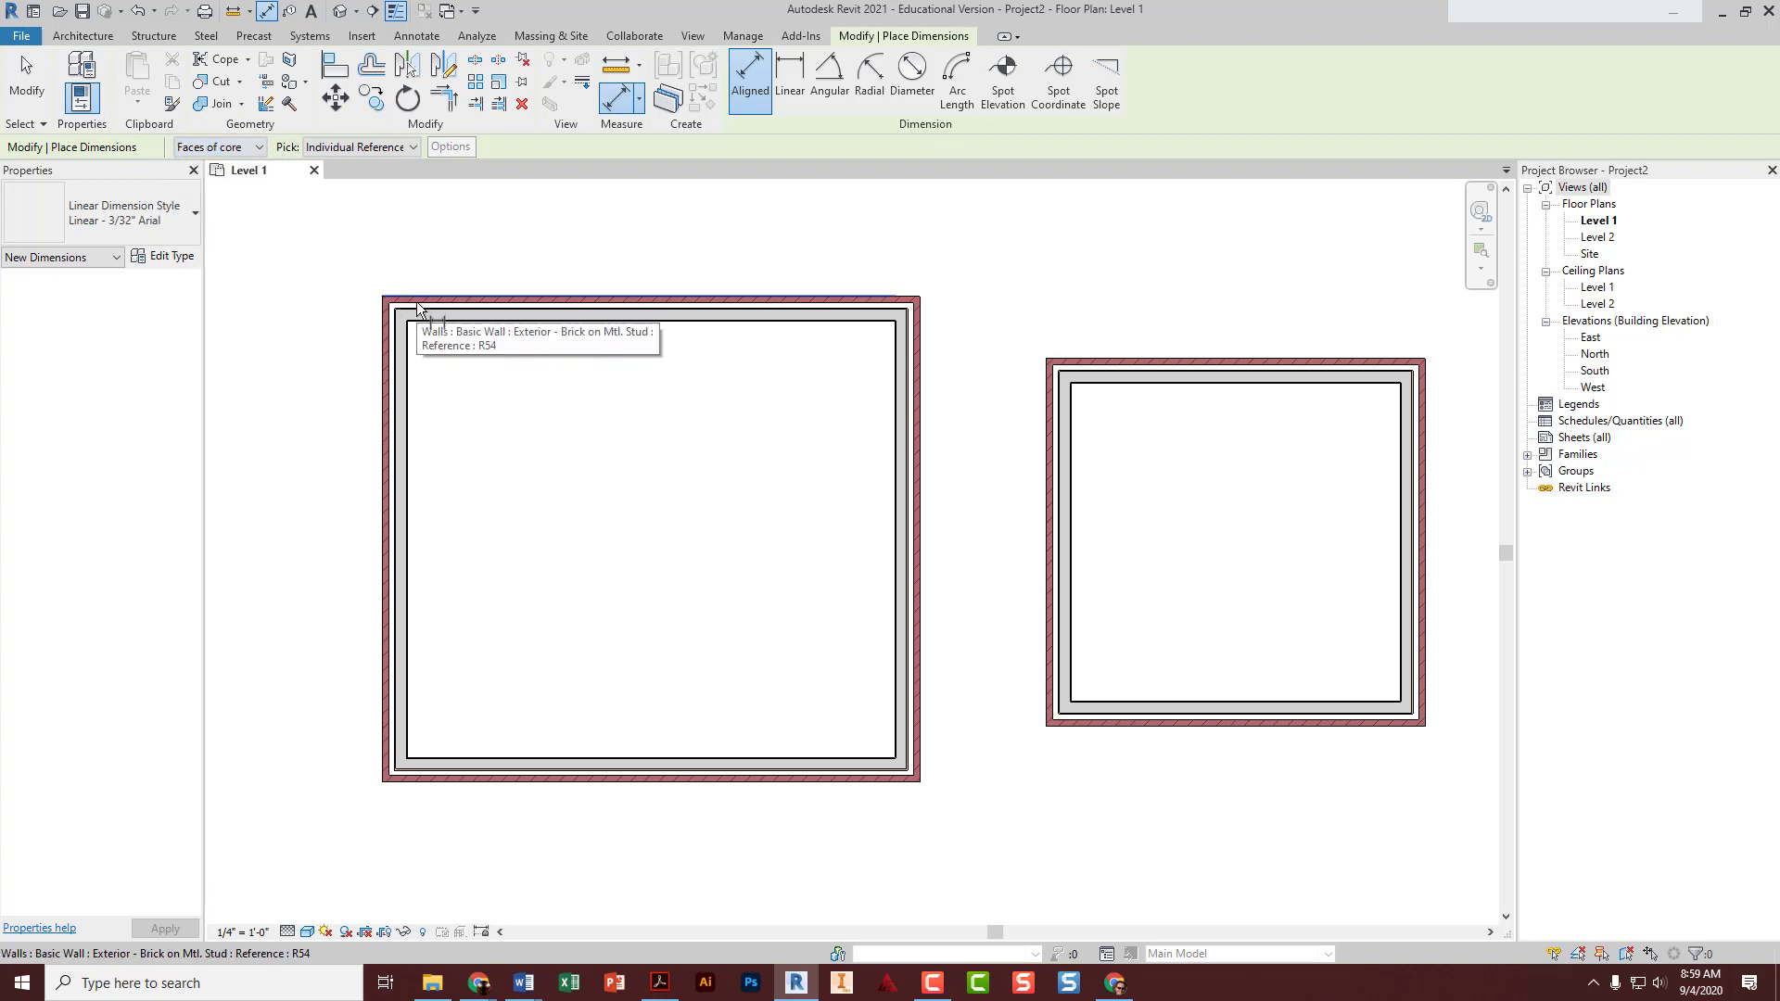
{"action": "scroll", "coordinate": [420, 312], "scroll_direction": "up", "scroll_amount": 2}
{"action": "scroll", "coordinate": [420, 311], "scroll_direction": "up", "scroll_amount": 4}
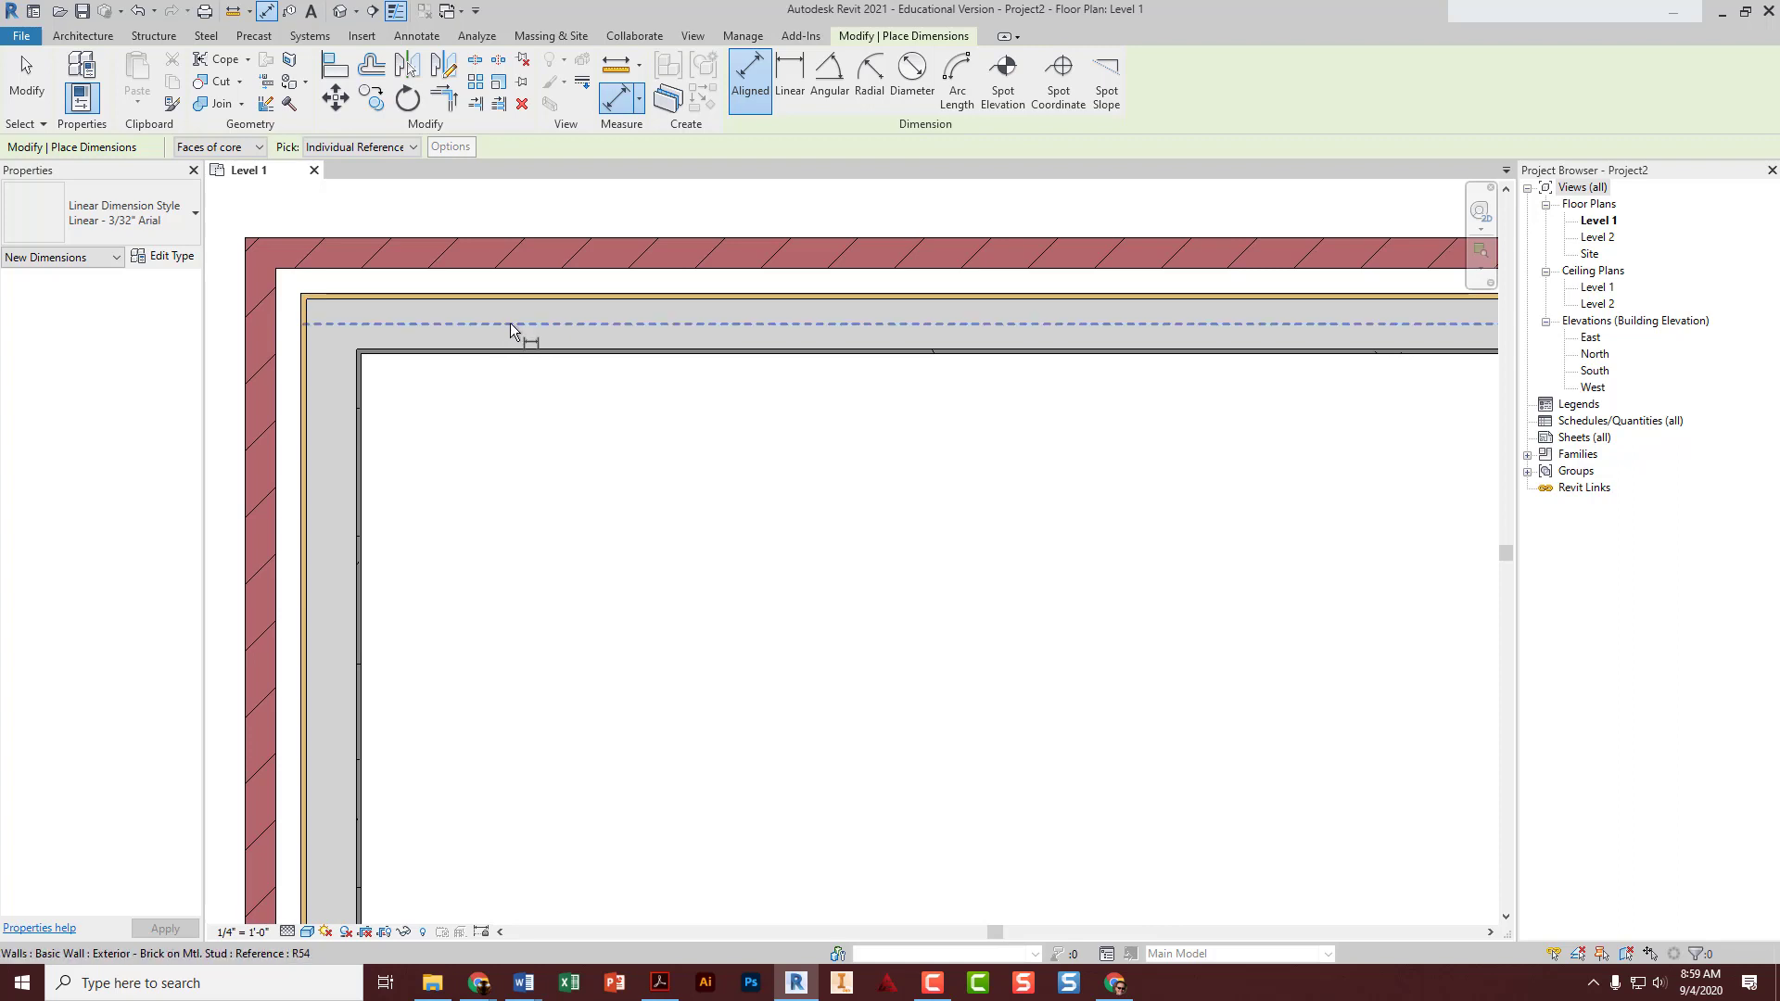
- Dimension the left room's depth between top and bottom core faces (21'-5 1/8")
{"action": "left_click", "coordinate": [632, 306]}
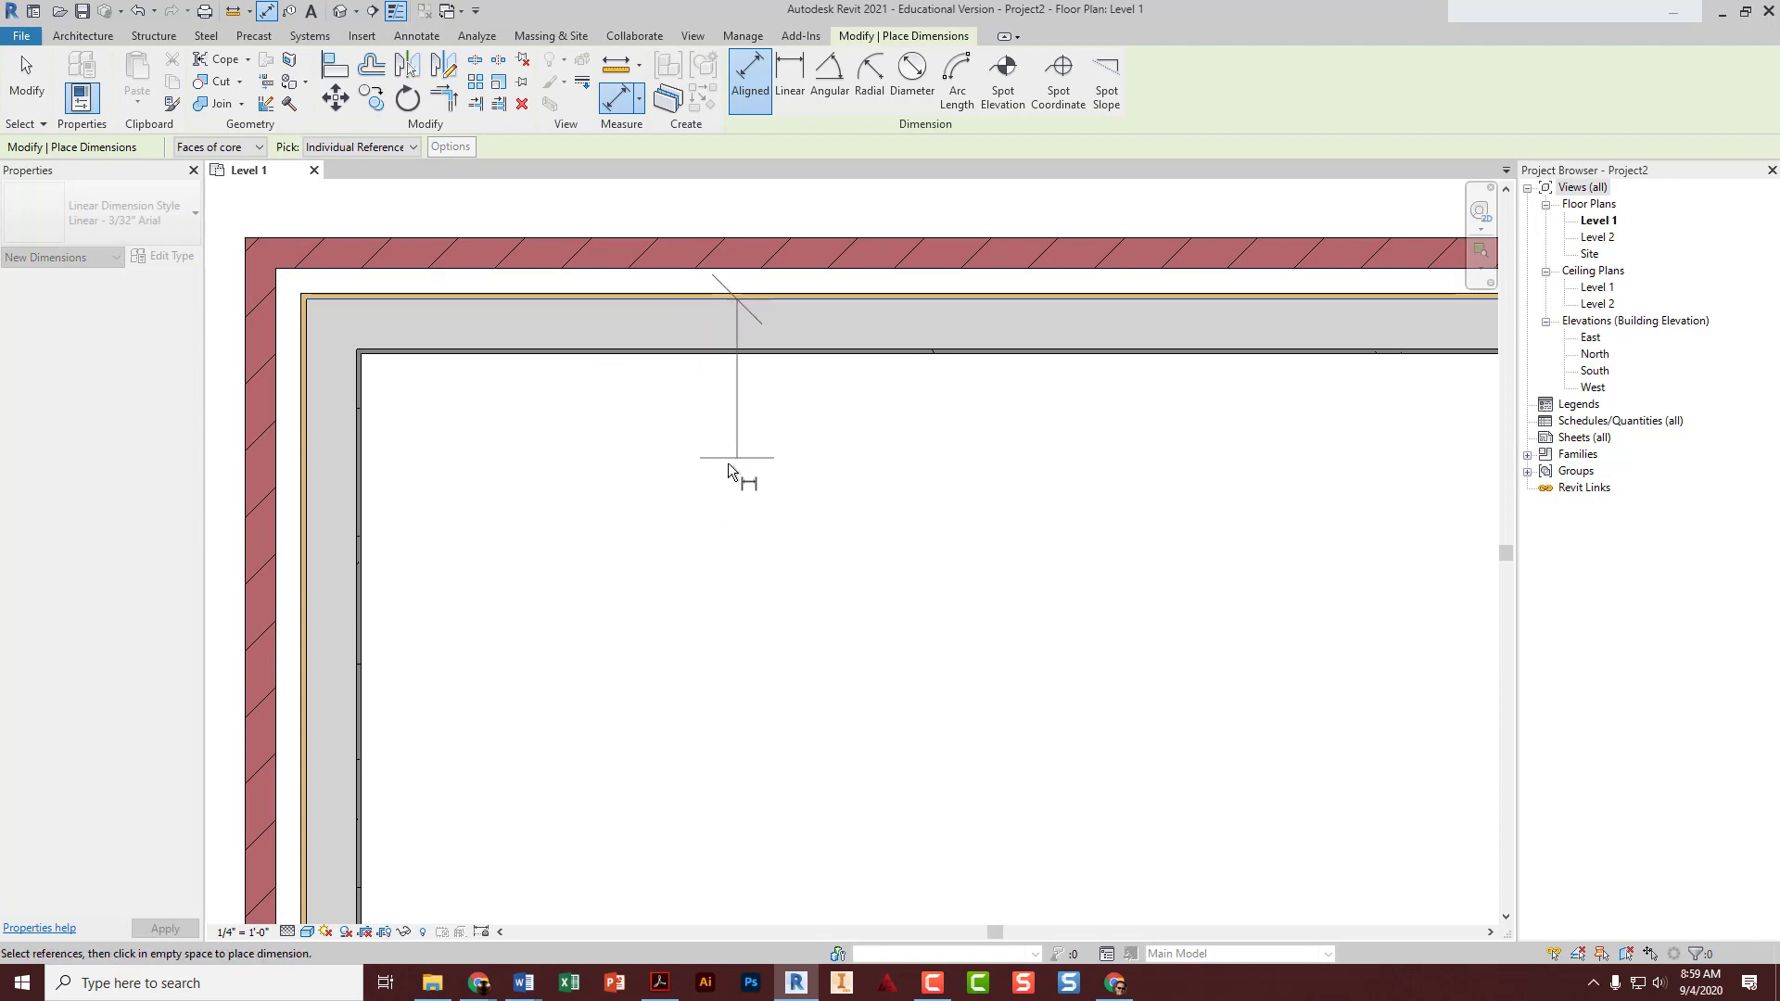
{"action": "left_click", "coordinate": [736, 476]}
{"action": "scroll", "coordinate": [727, 302], "scroll_direction": "down", "scroll_amount": 5}
{"action": "middle_click_drag", "start_coordinate": [771, 469], "coordinate": [610, 269]}
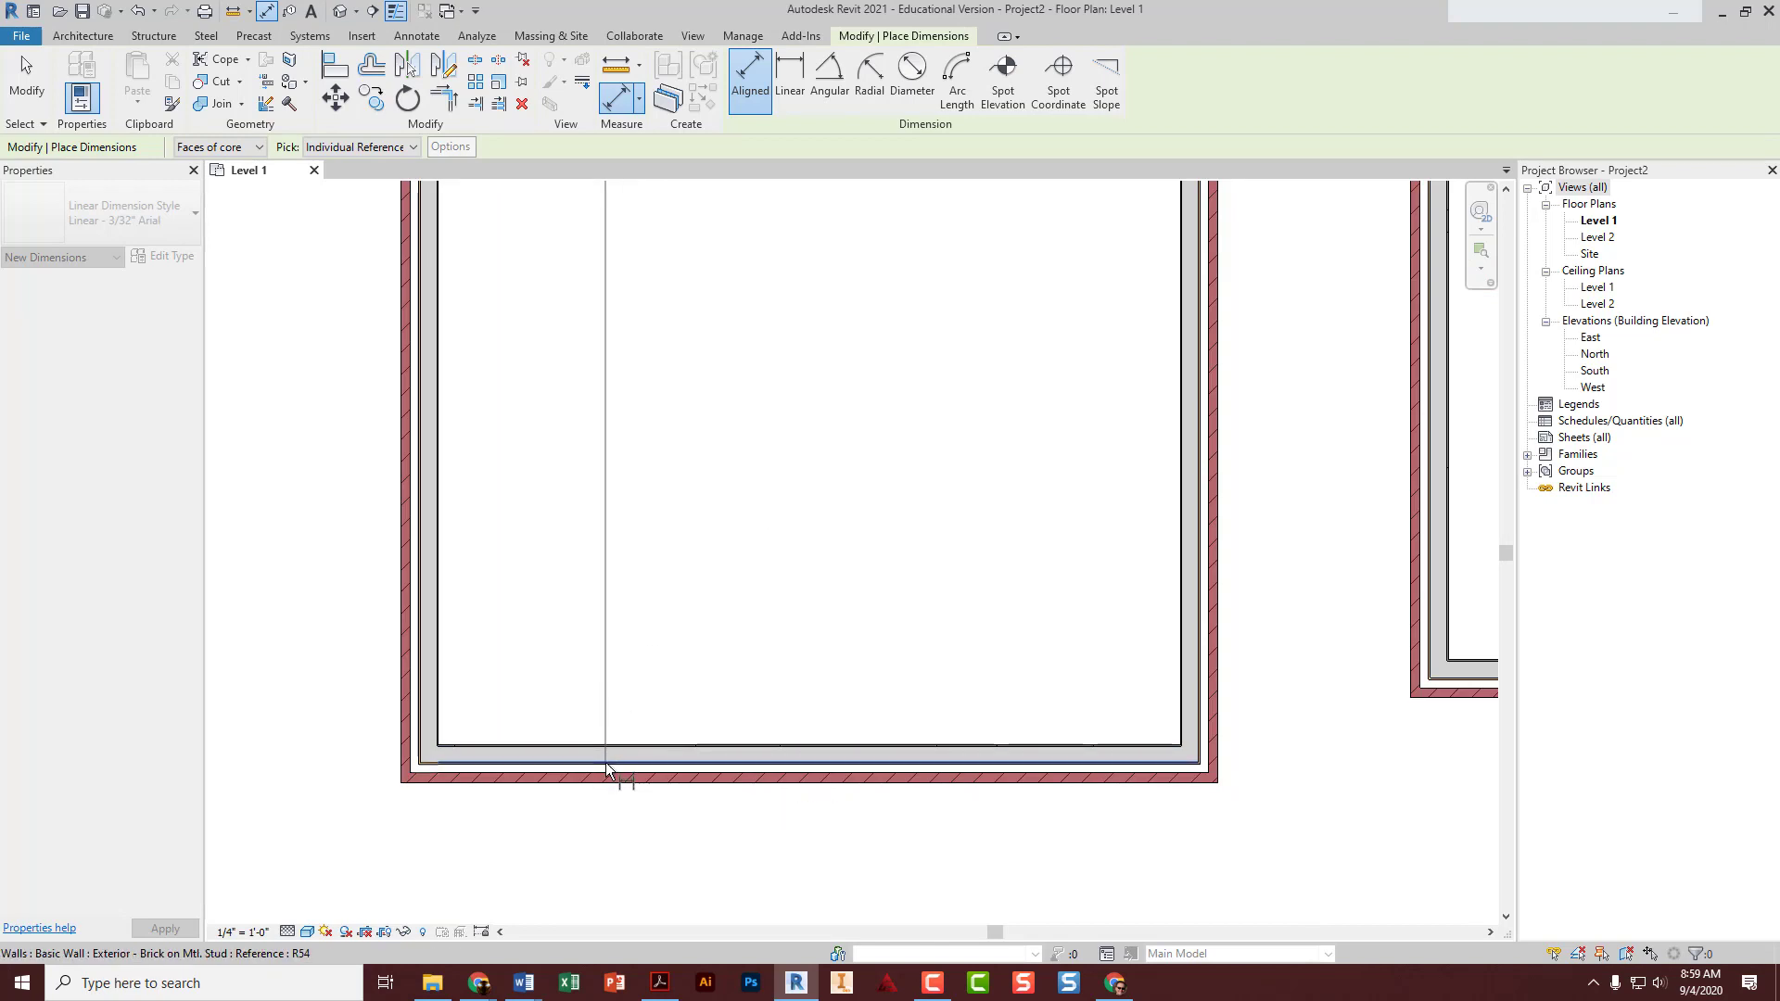
{"action": "scroll", "coordinate": [604, 762], "scroll_direction": "up", "scroll_amount": 4}
{"action": "scroll", "coordinate": [608, 760], "scroll_direction": "down", "scroll_amount": 2}
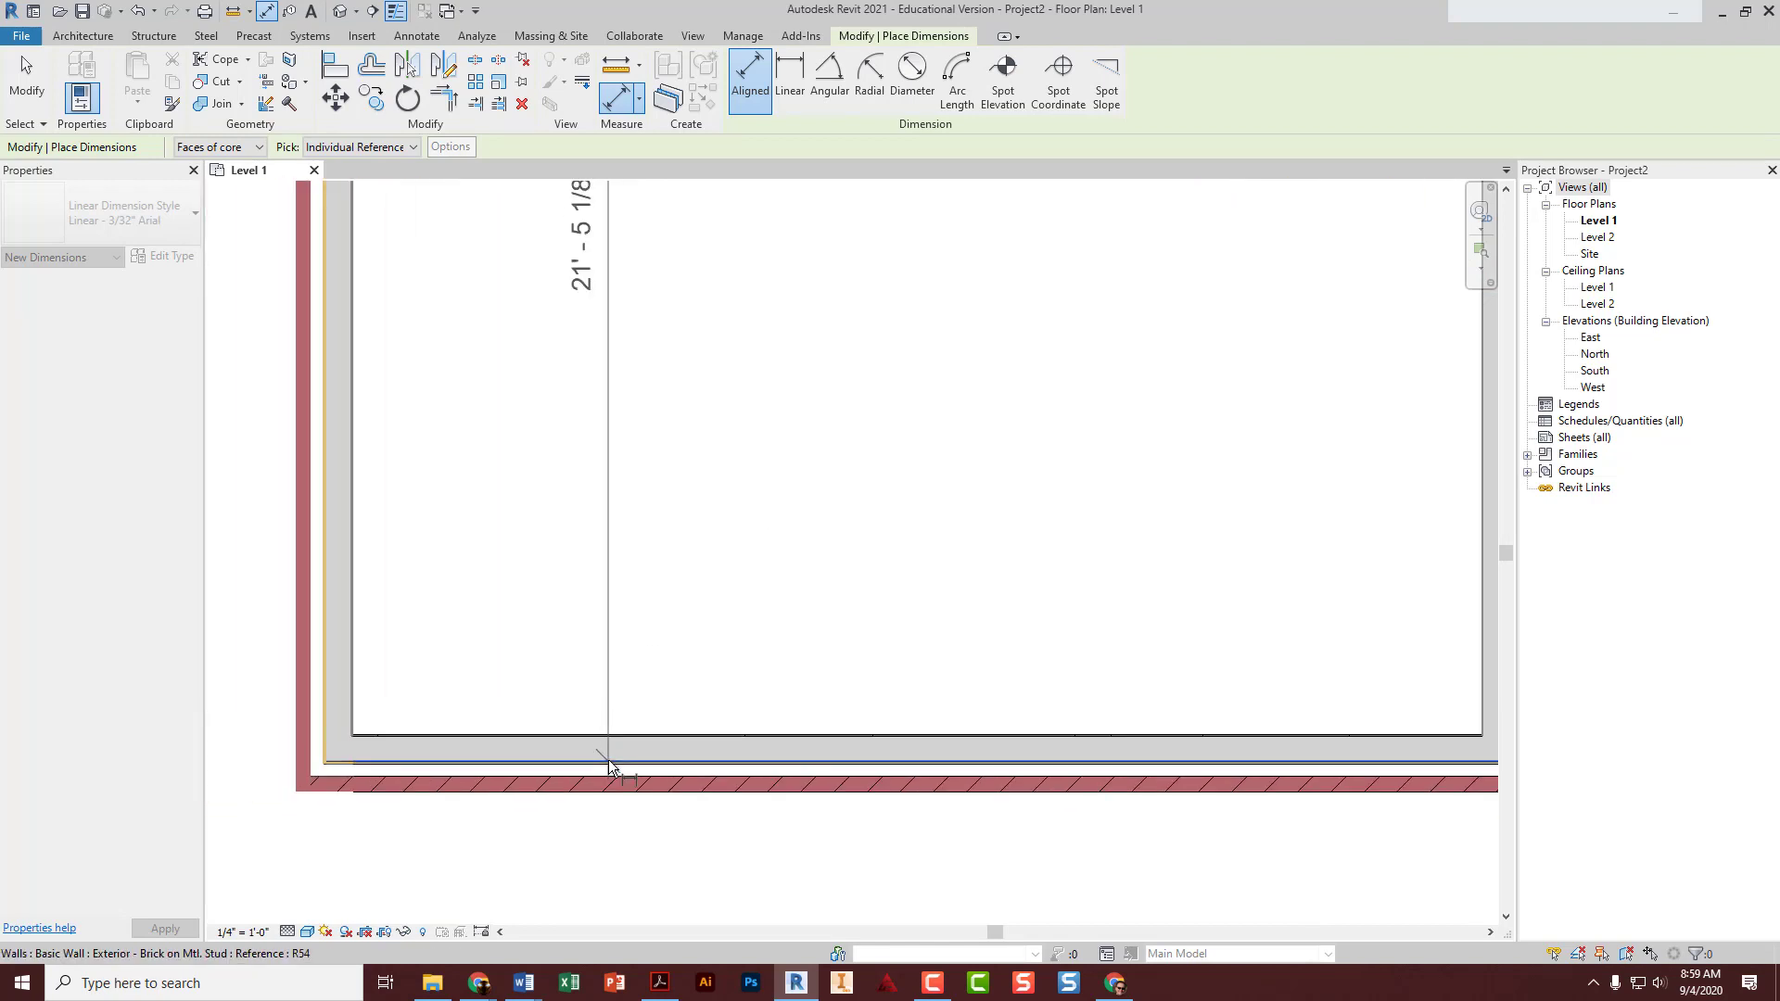
{"action": "scroll", "coordinate": [608, 759], "scroll_direction": "down", "scroll_amount": 3}
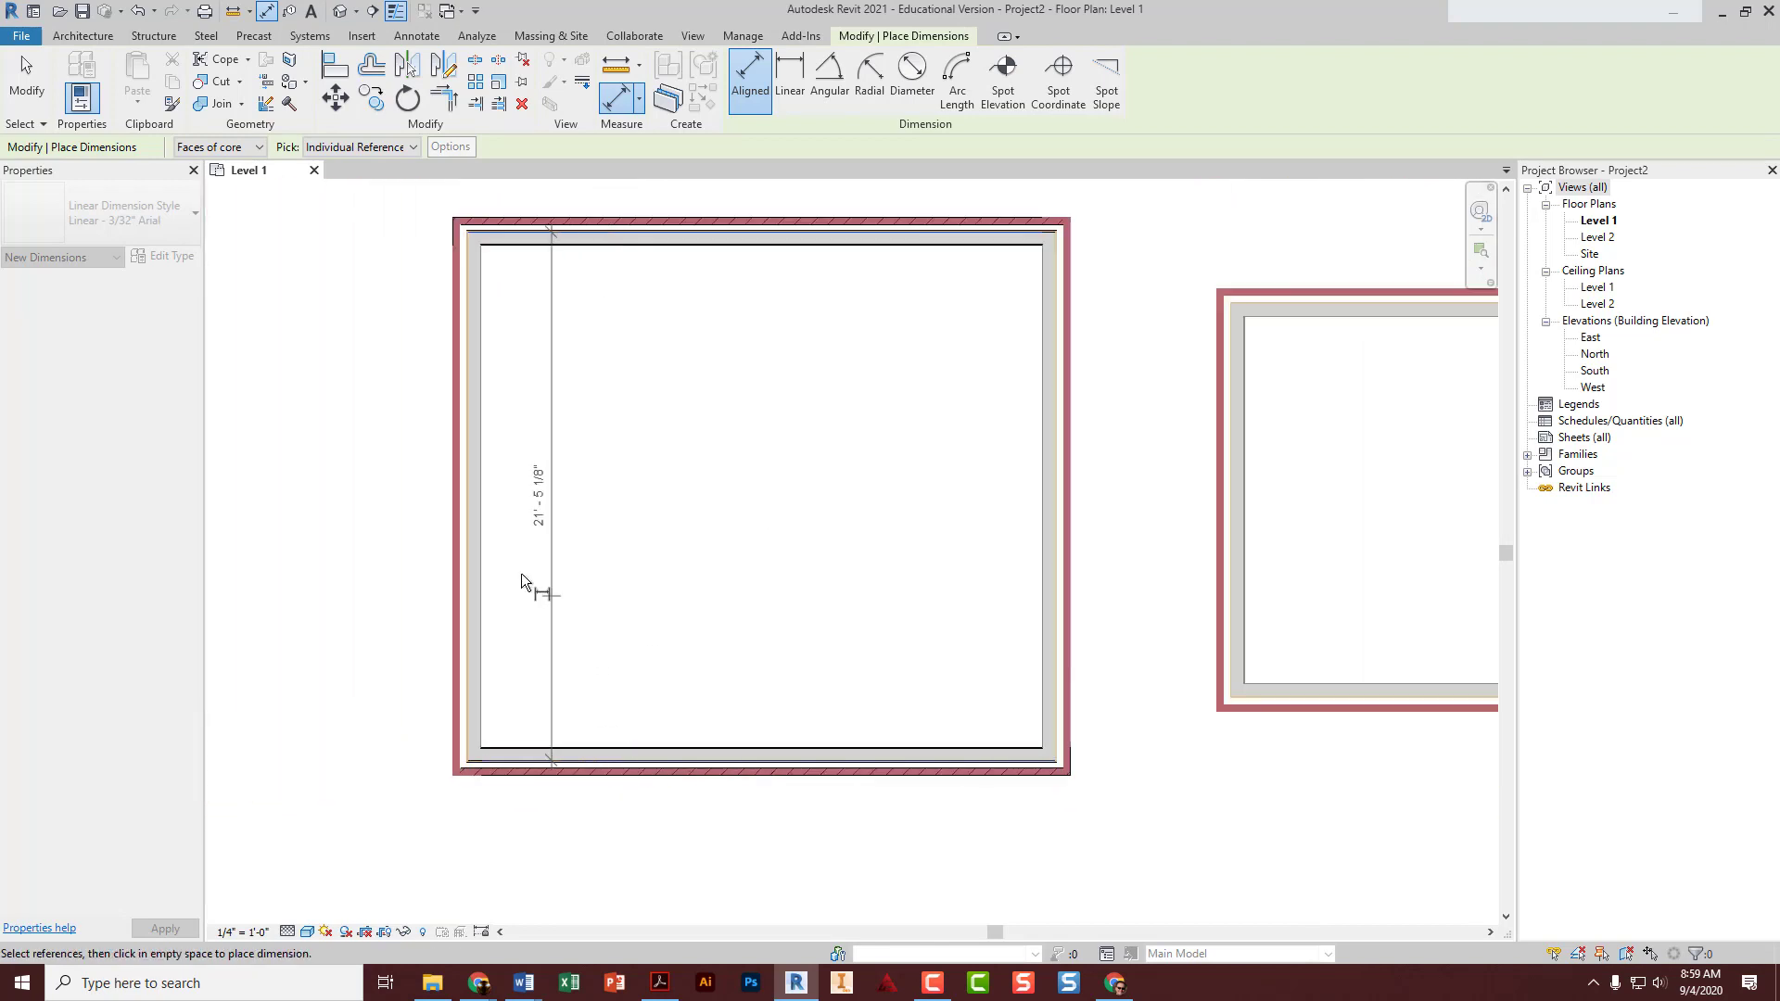
{"action": "left_click", "coordinate": [360, 486]}
{"action": "key", "text": "Escape"}
{"action": "key", "text": "Escape"}
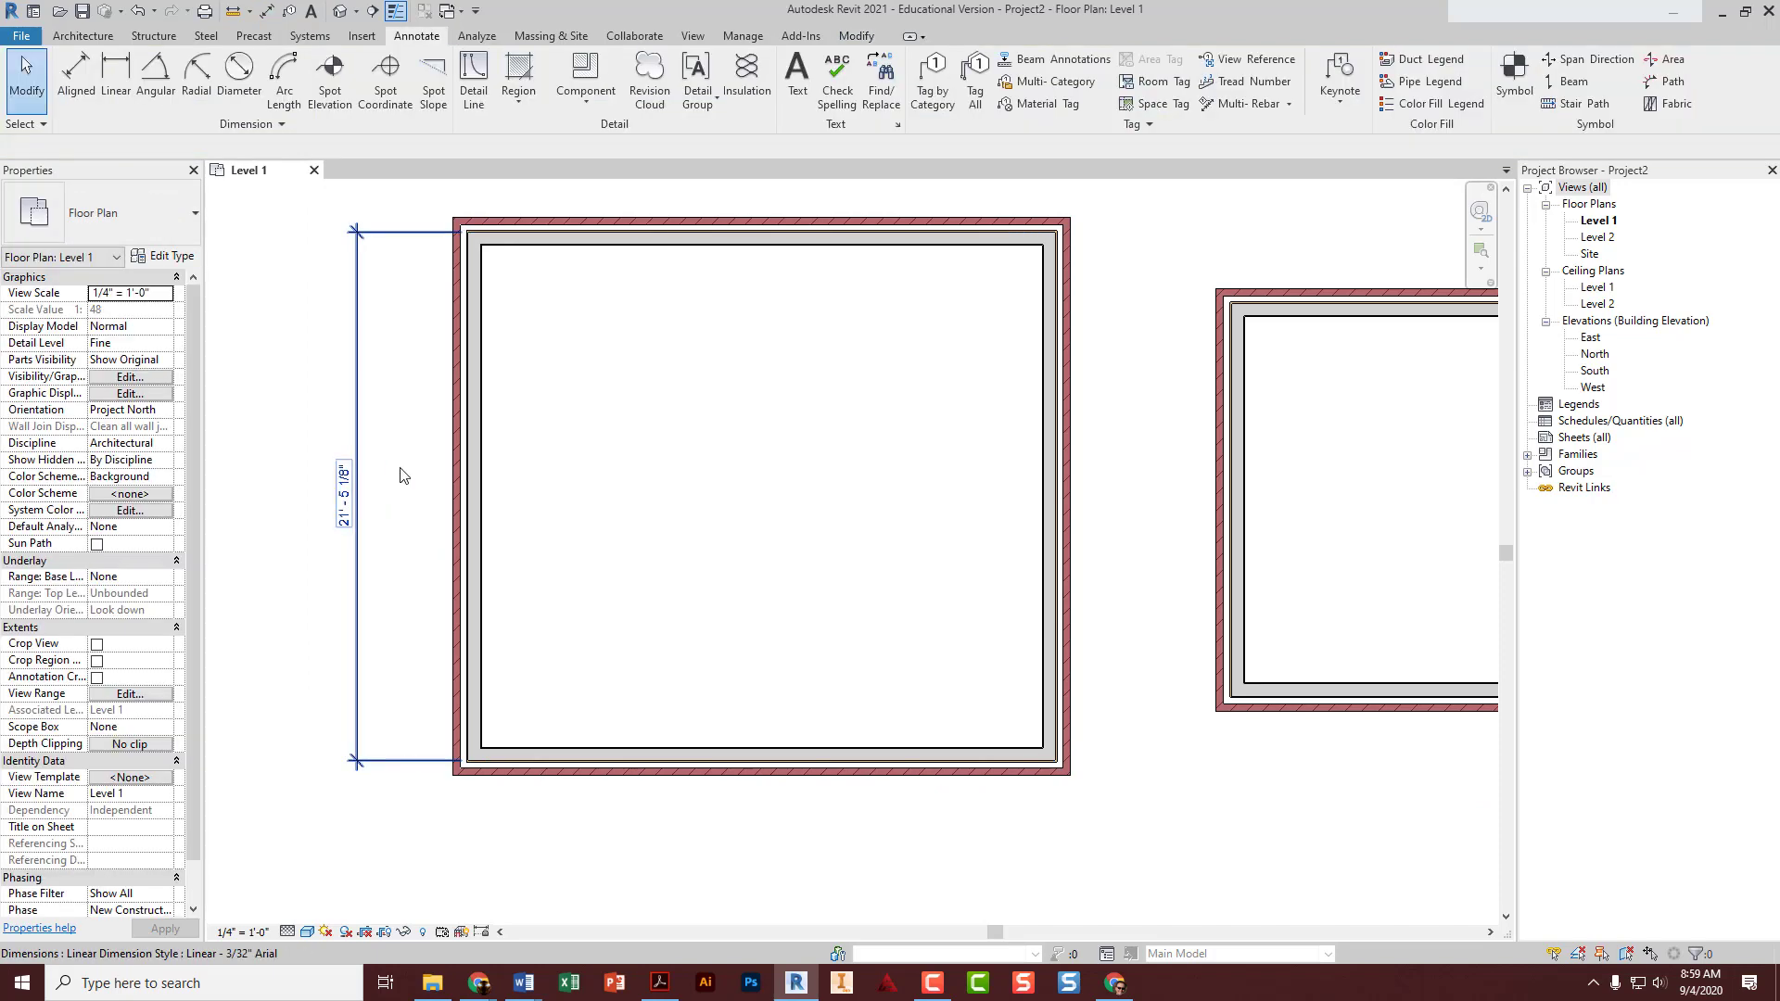
- Move the bottom wall so the depth dimension reads 15'-6"
{"action": "left_click", "coordinate": [572, 784]}
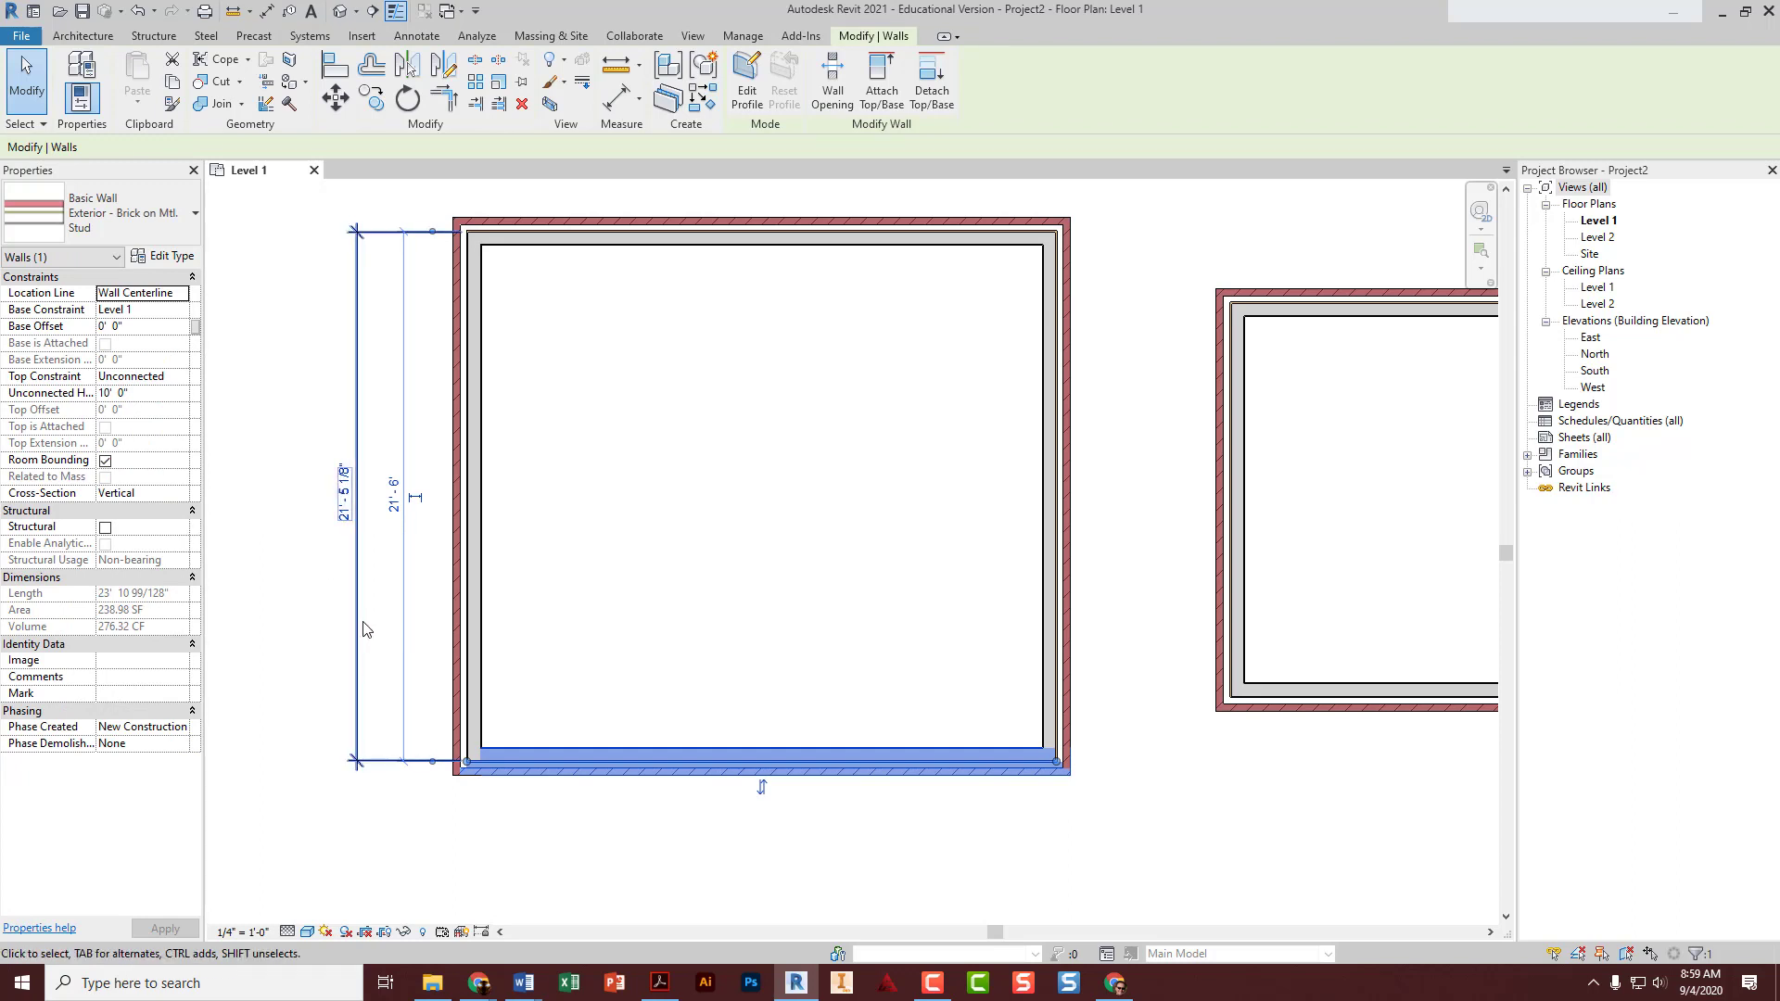
{"action": "left_click", "coordinate": [344, 518]}
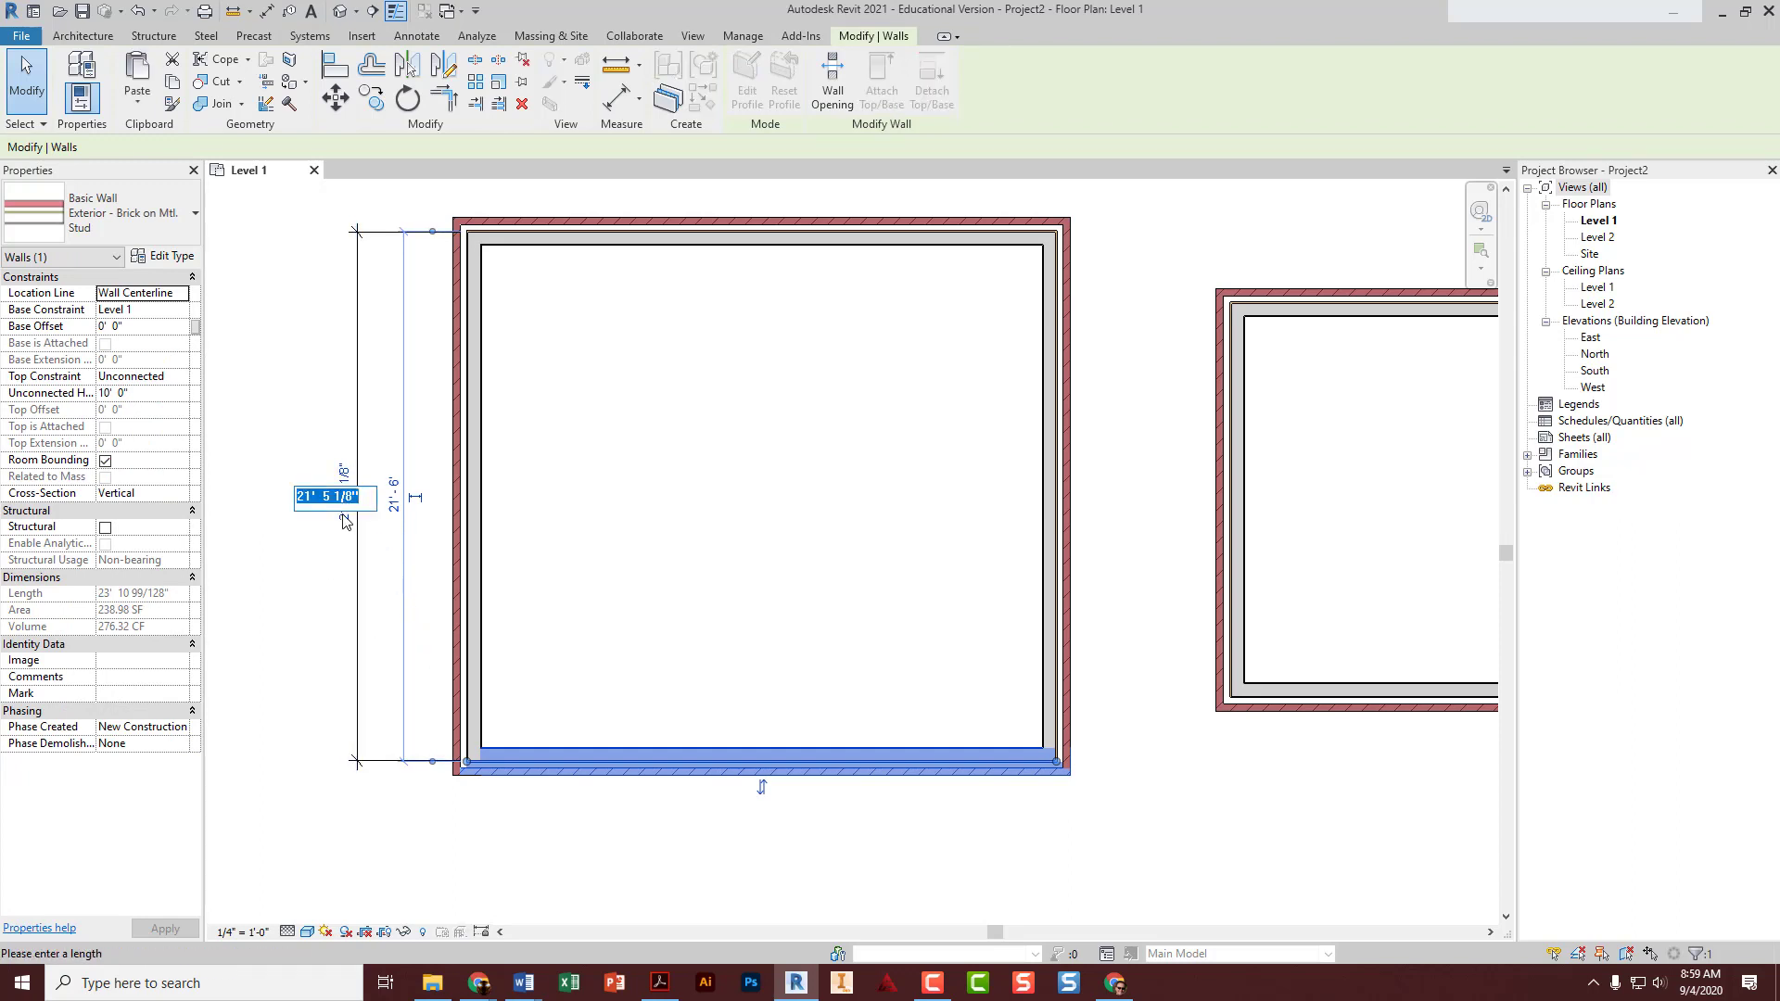
{"action": "type", "text": "1"}
{"action": "type", "text": "5' - 6"}
{"action": "key", "text": "Return"}
{"action": "key", "text": "Escape"}
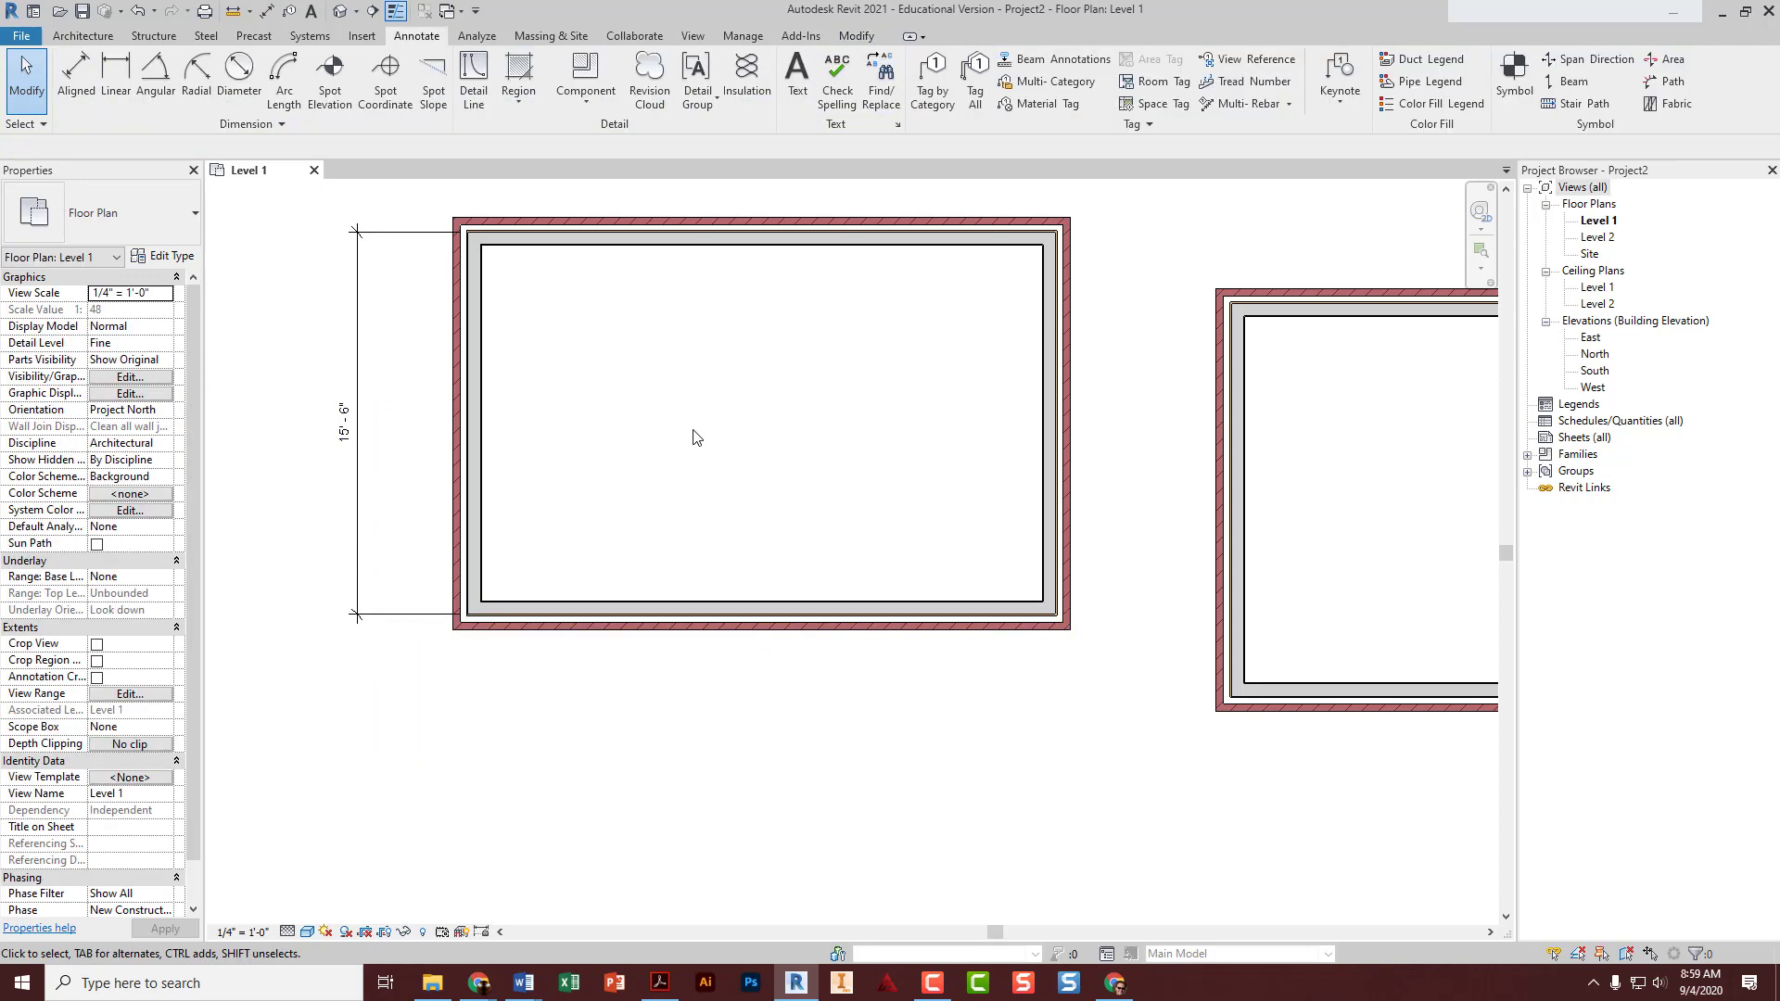
- Start another aligned dimension from the left wall's core face
{"action": "left_click", "coordinate": [76, 74]}
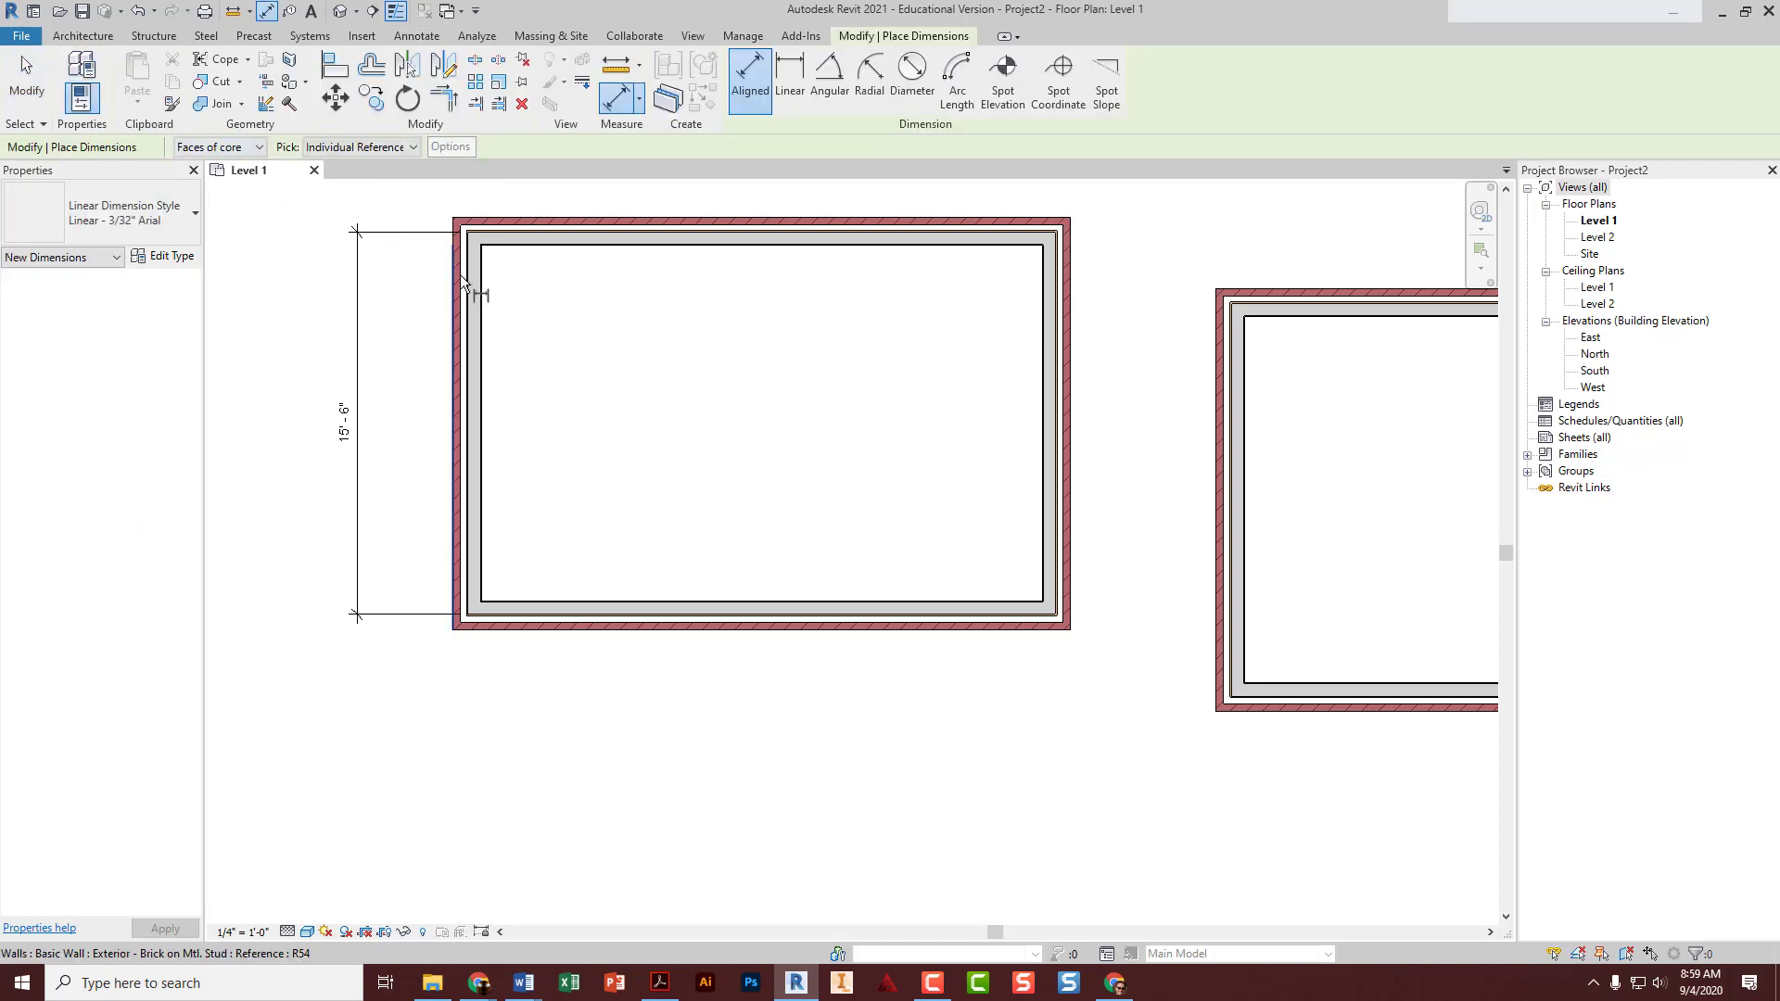
{"action": "scroll", "coordinate": [460, 274], "scroll_direction": "up", "scroll_amount": 2}
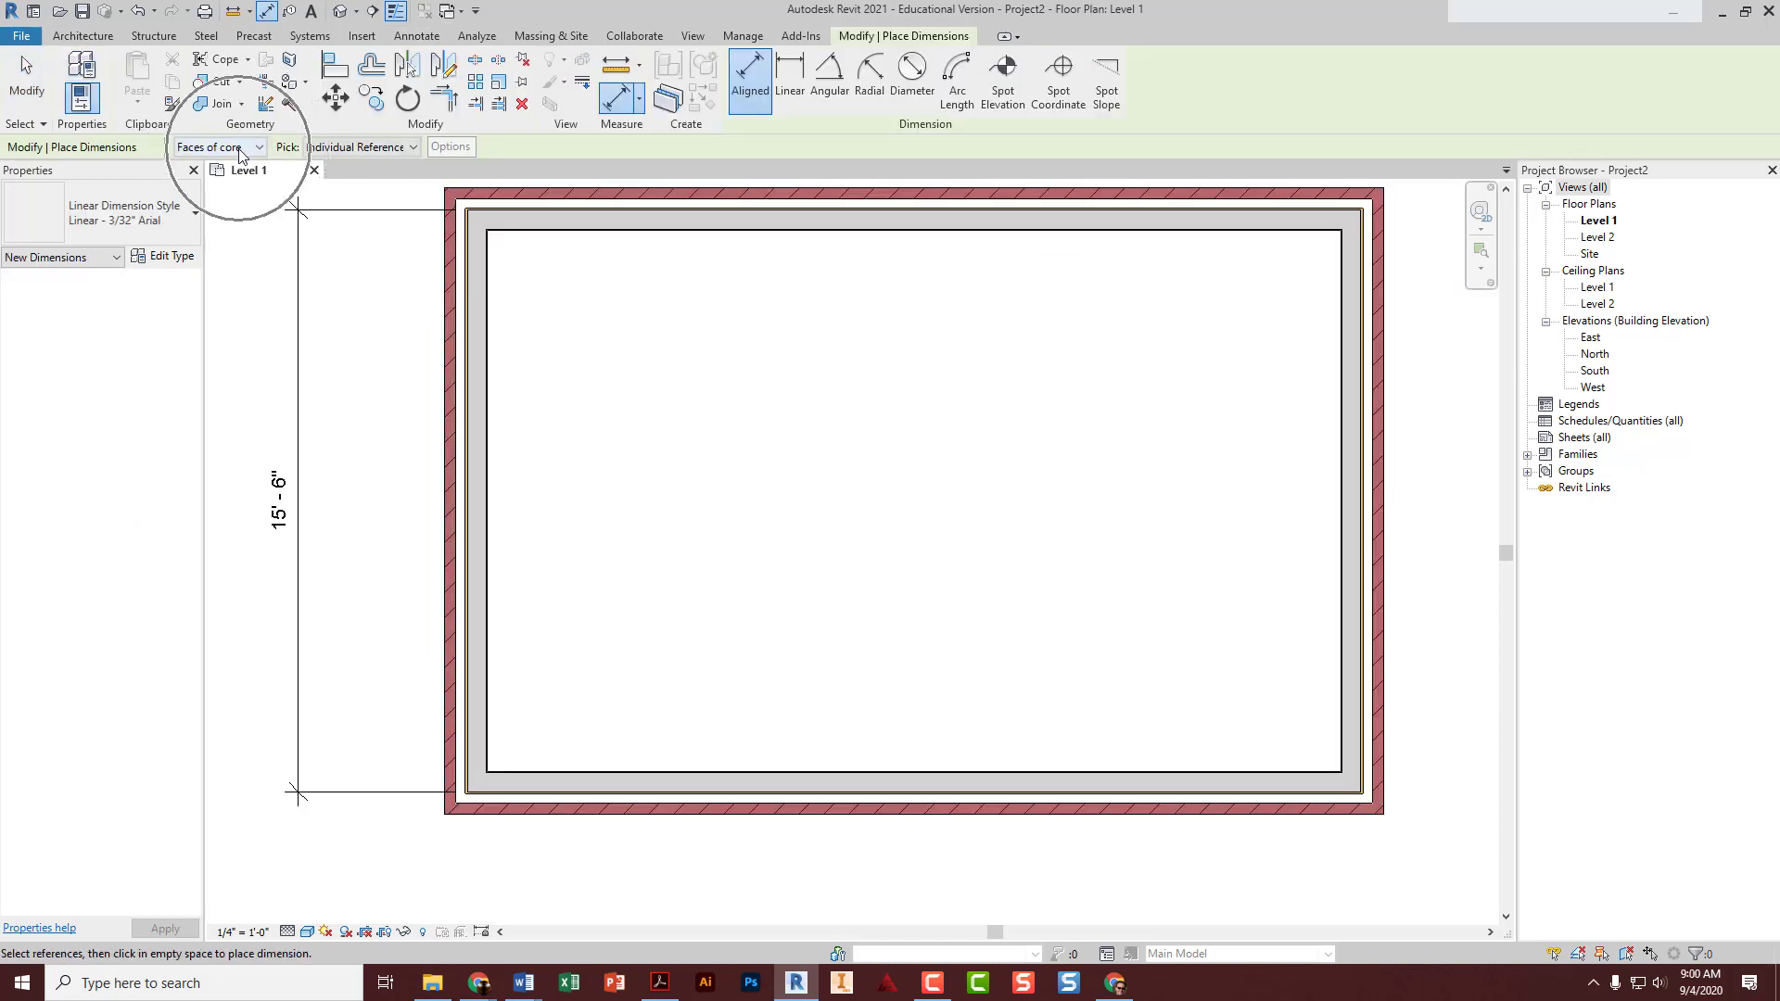
{"action": "scroll", "coordinate": [460, 295], "scroll_direction": "up", "scroll_amount": 4}
{"action": "scroll", "coordinate": [459, 295], "scroll_direction": "up", "scroll_amount": 2}
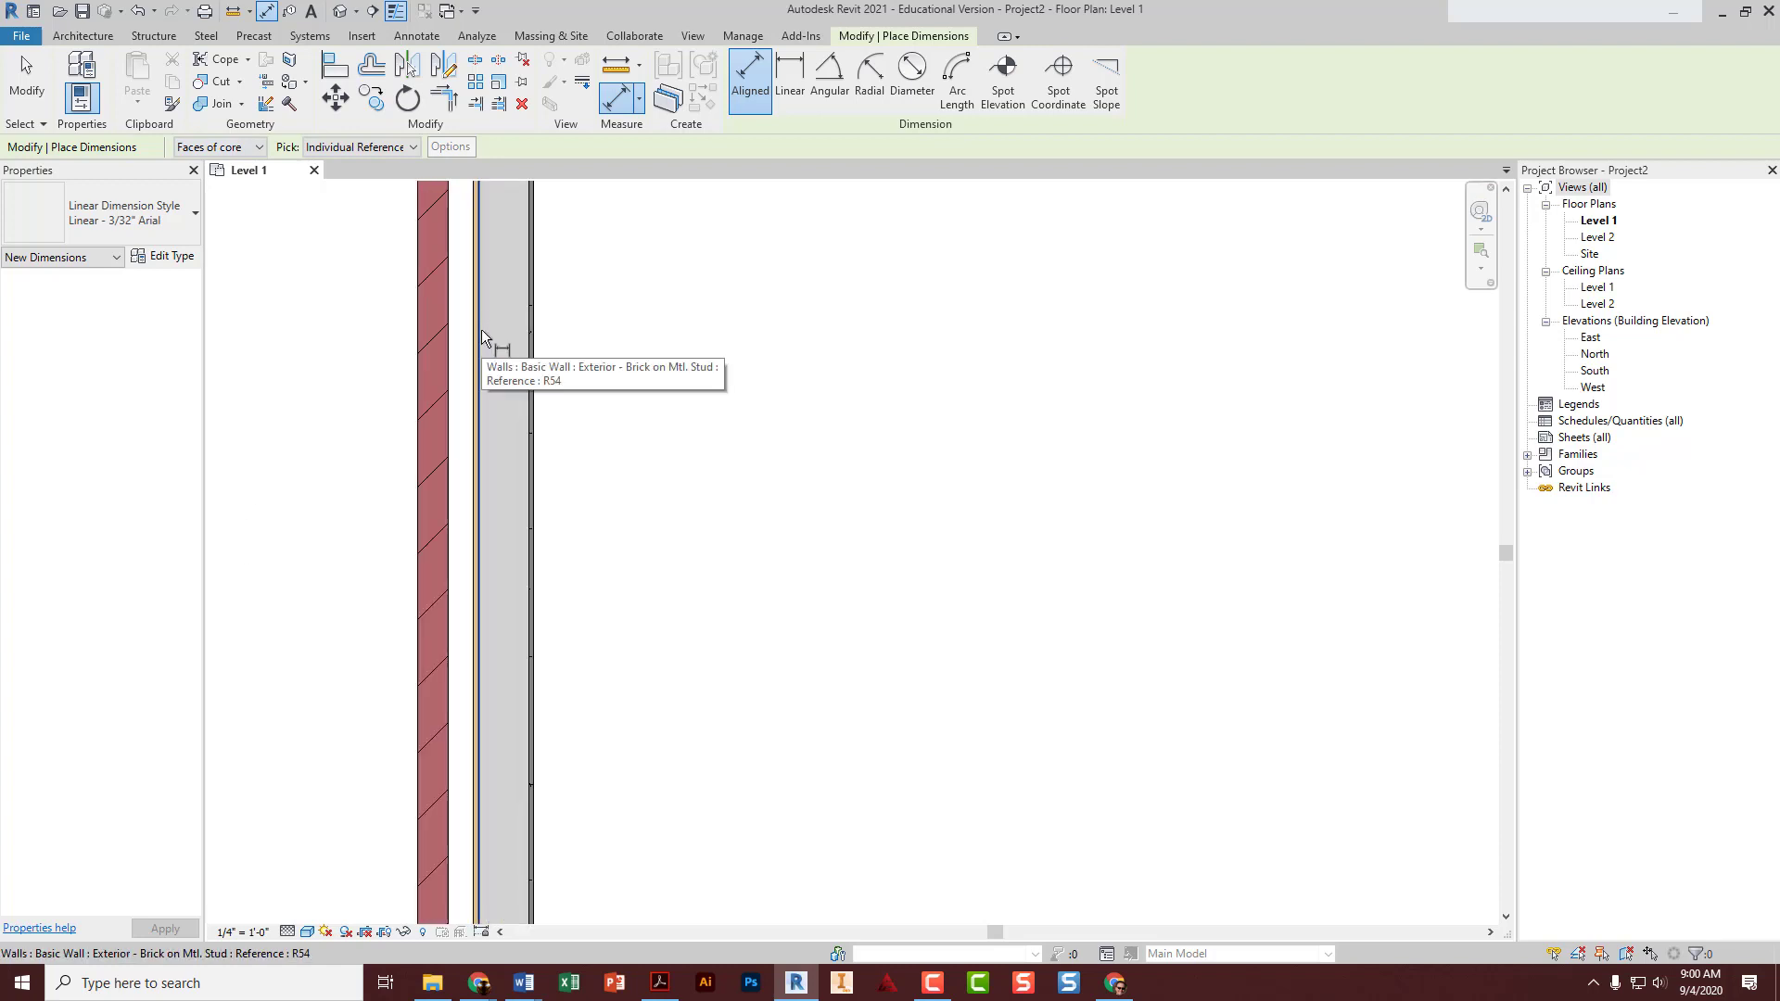
{"action": "left_click", "coordinate": [481, 331]}
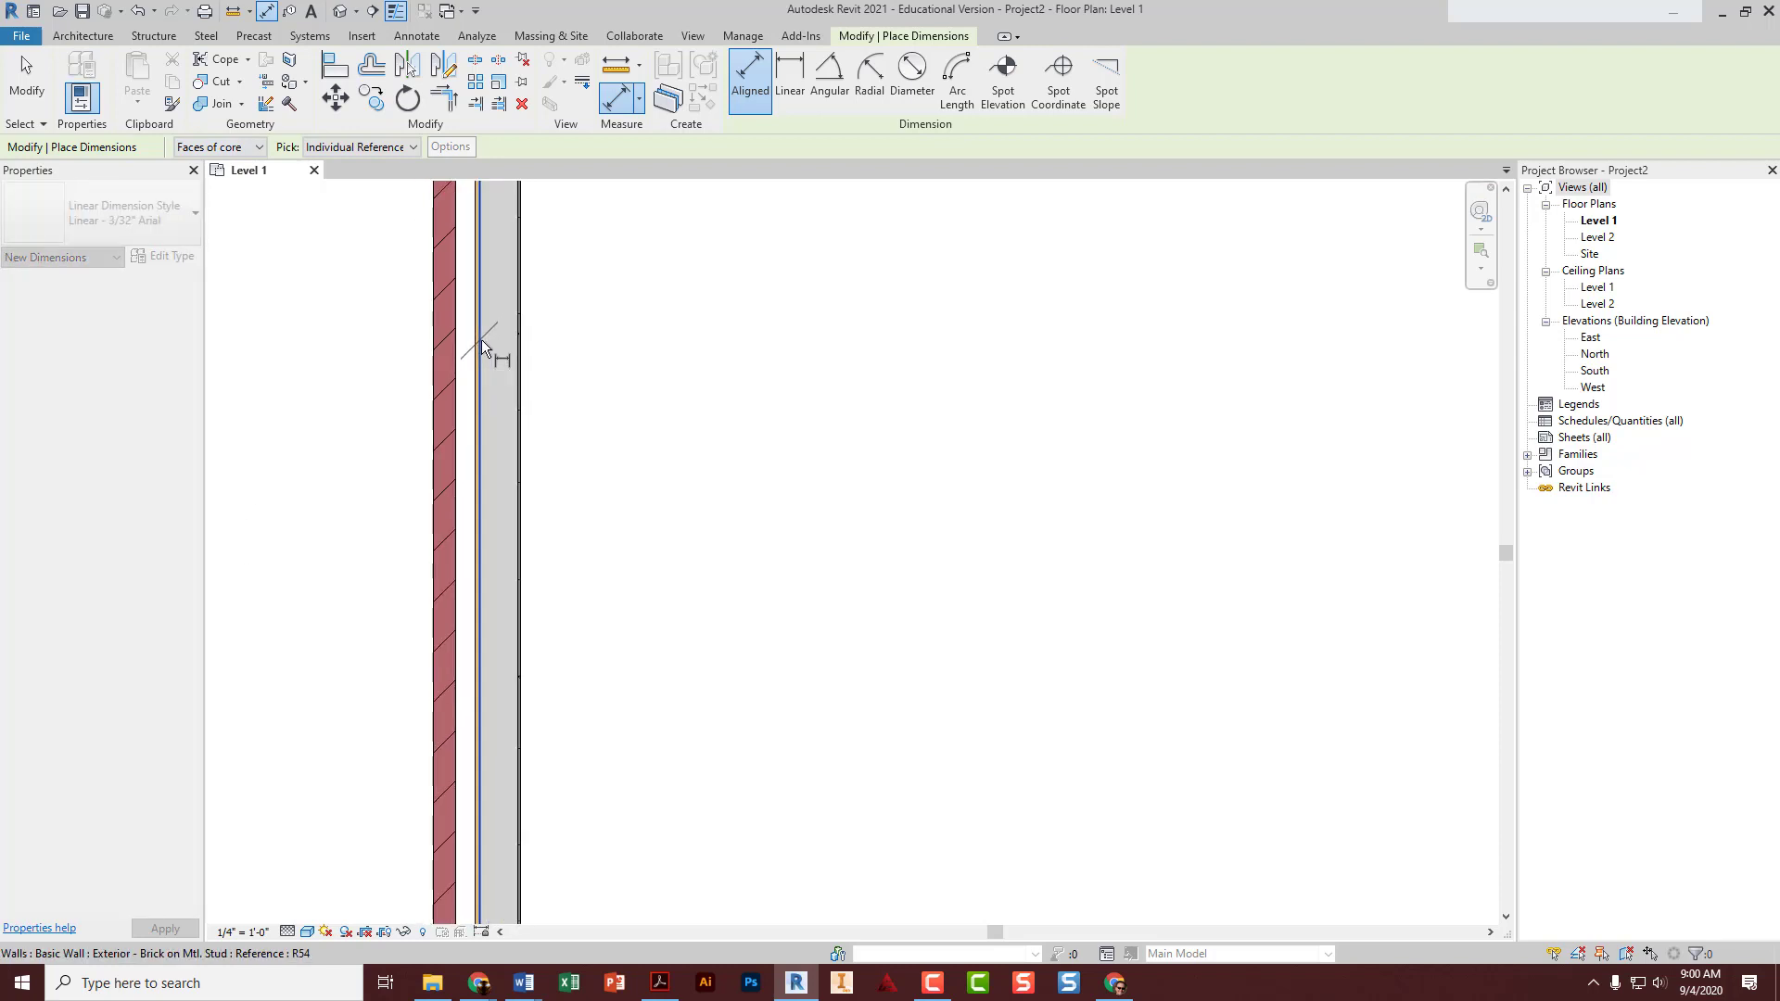
- Pick the right wall's core face and place the 23'-9 29/32" width dimension above the room
{"action": "scroll", "coordinate": [481, 345], "scroll_direction": "down", "scroll_amount": 2}
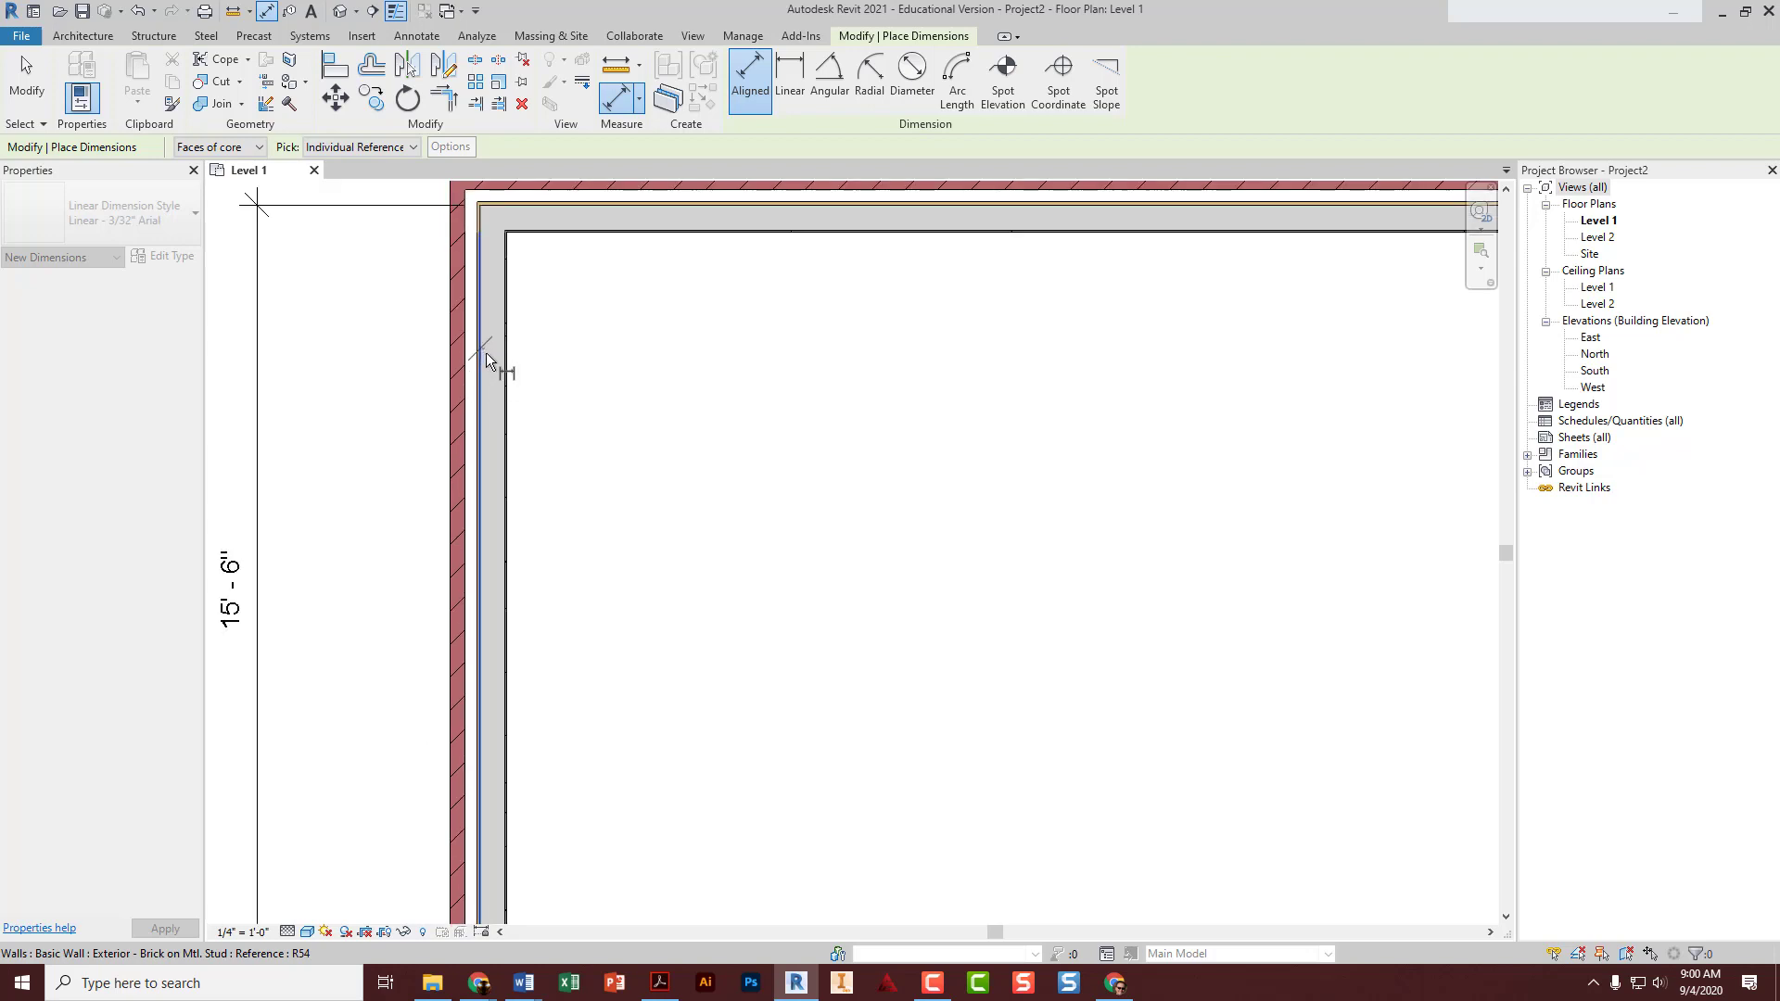
{"action": "middle_click_drag", "start_coordinate": [834, 429], "coordinate": [704, 464]}
{"action": "scroll", "coordinate": [705, 464], "scroll_direction": "down", "scroll_amount": 2}
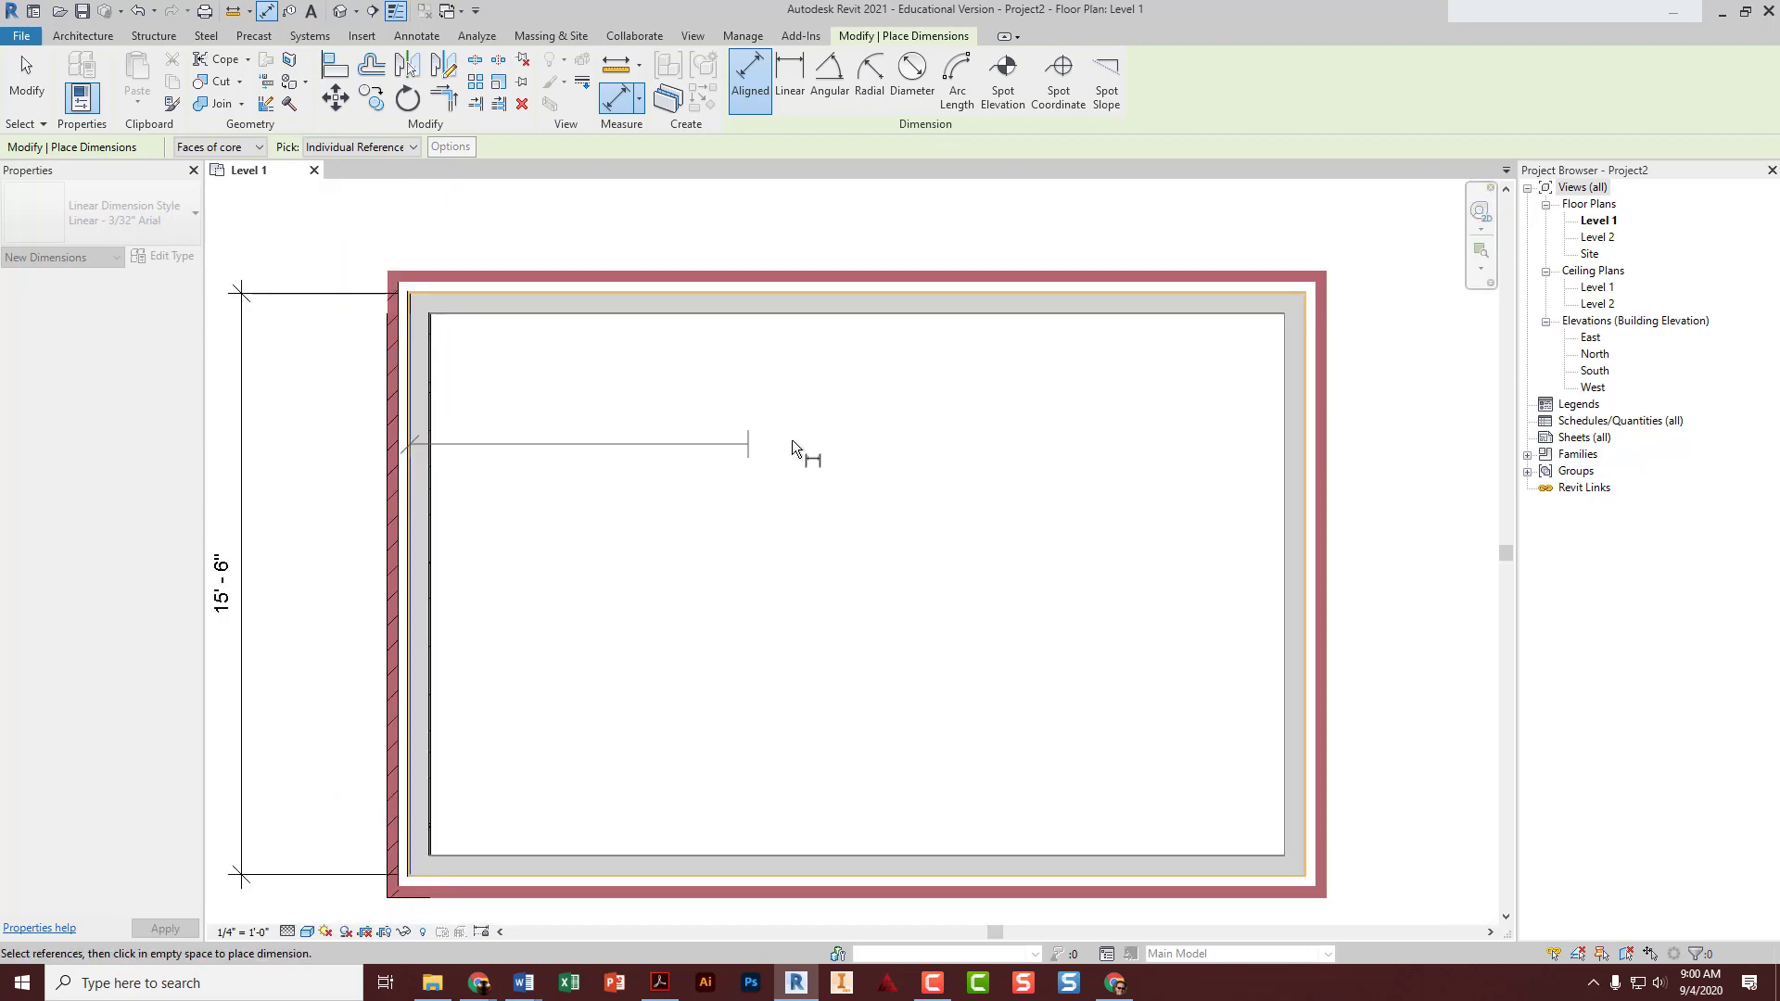
{"action": "scroll", "coordinate": [1303, 386], "scroll_direction": "up", "scroll_amount": 1}
{"action": "scroll", "coordinate": [1303, 386], "scroll_direction": "up", "scroll_amount": 2}
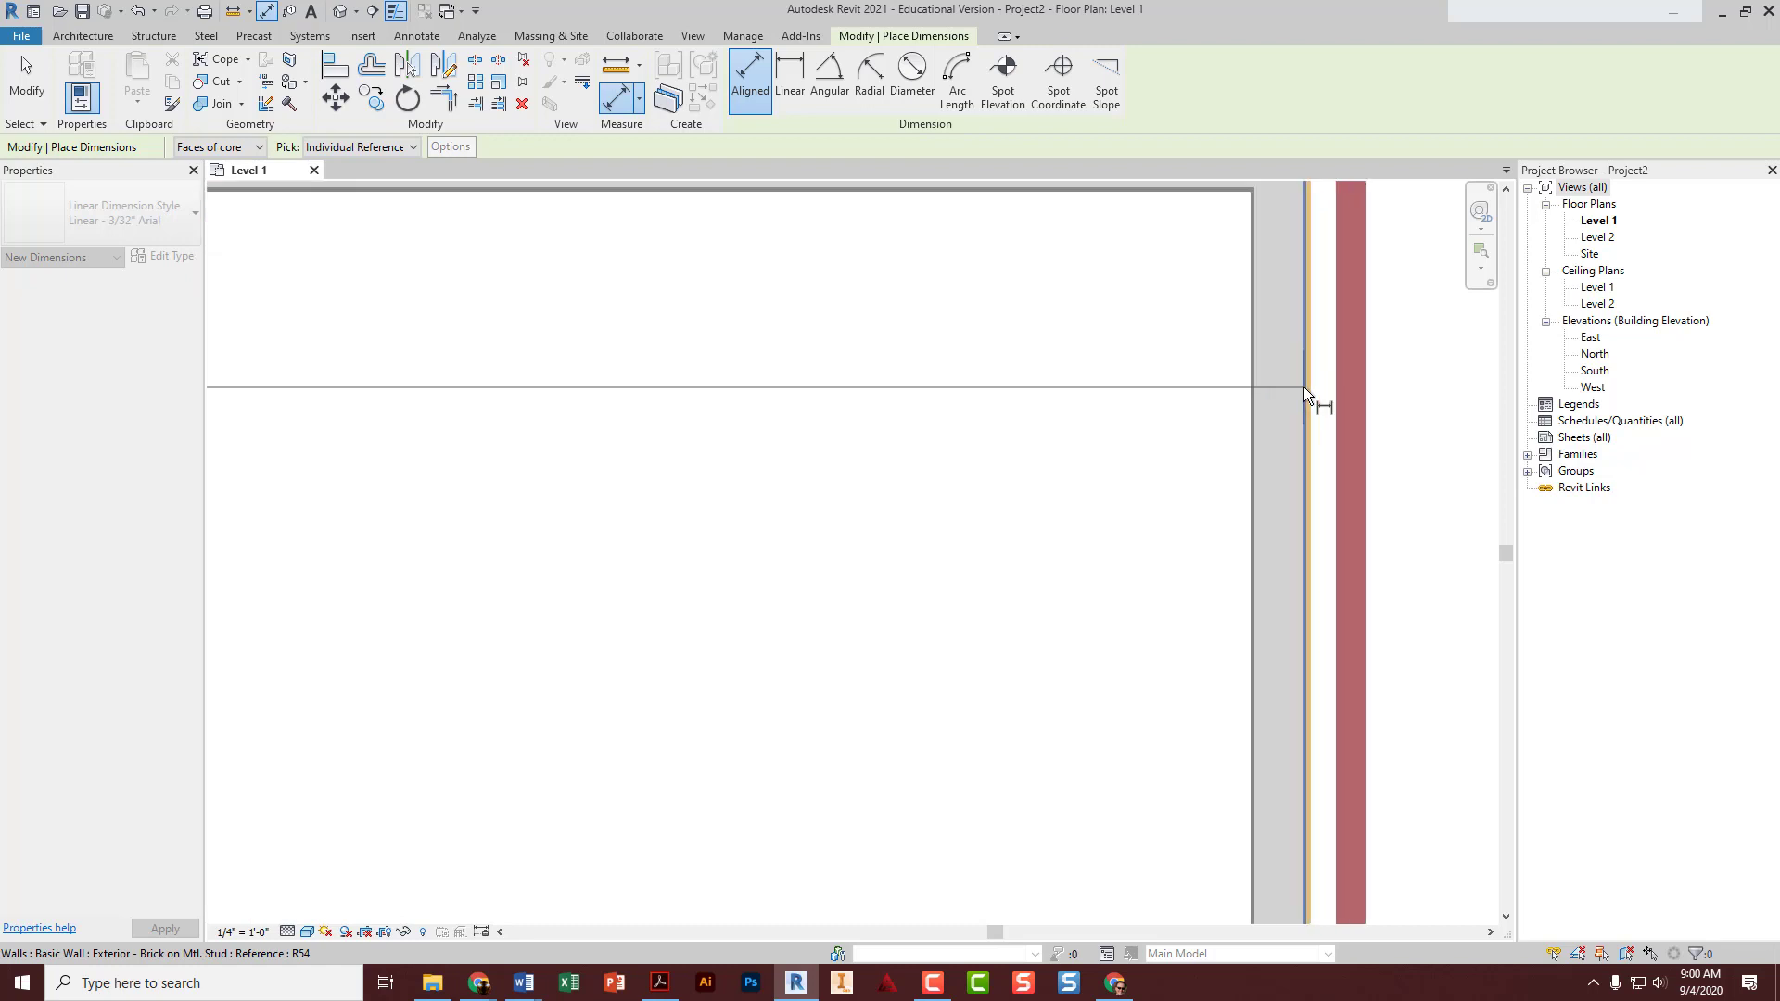
{"action": "left_click", "coordinate": [1303, 406]}
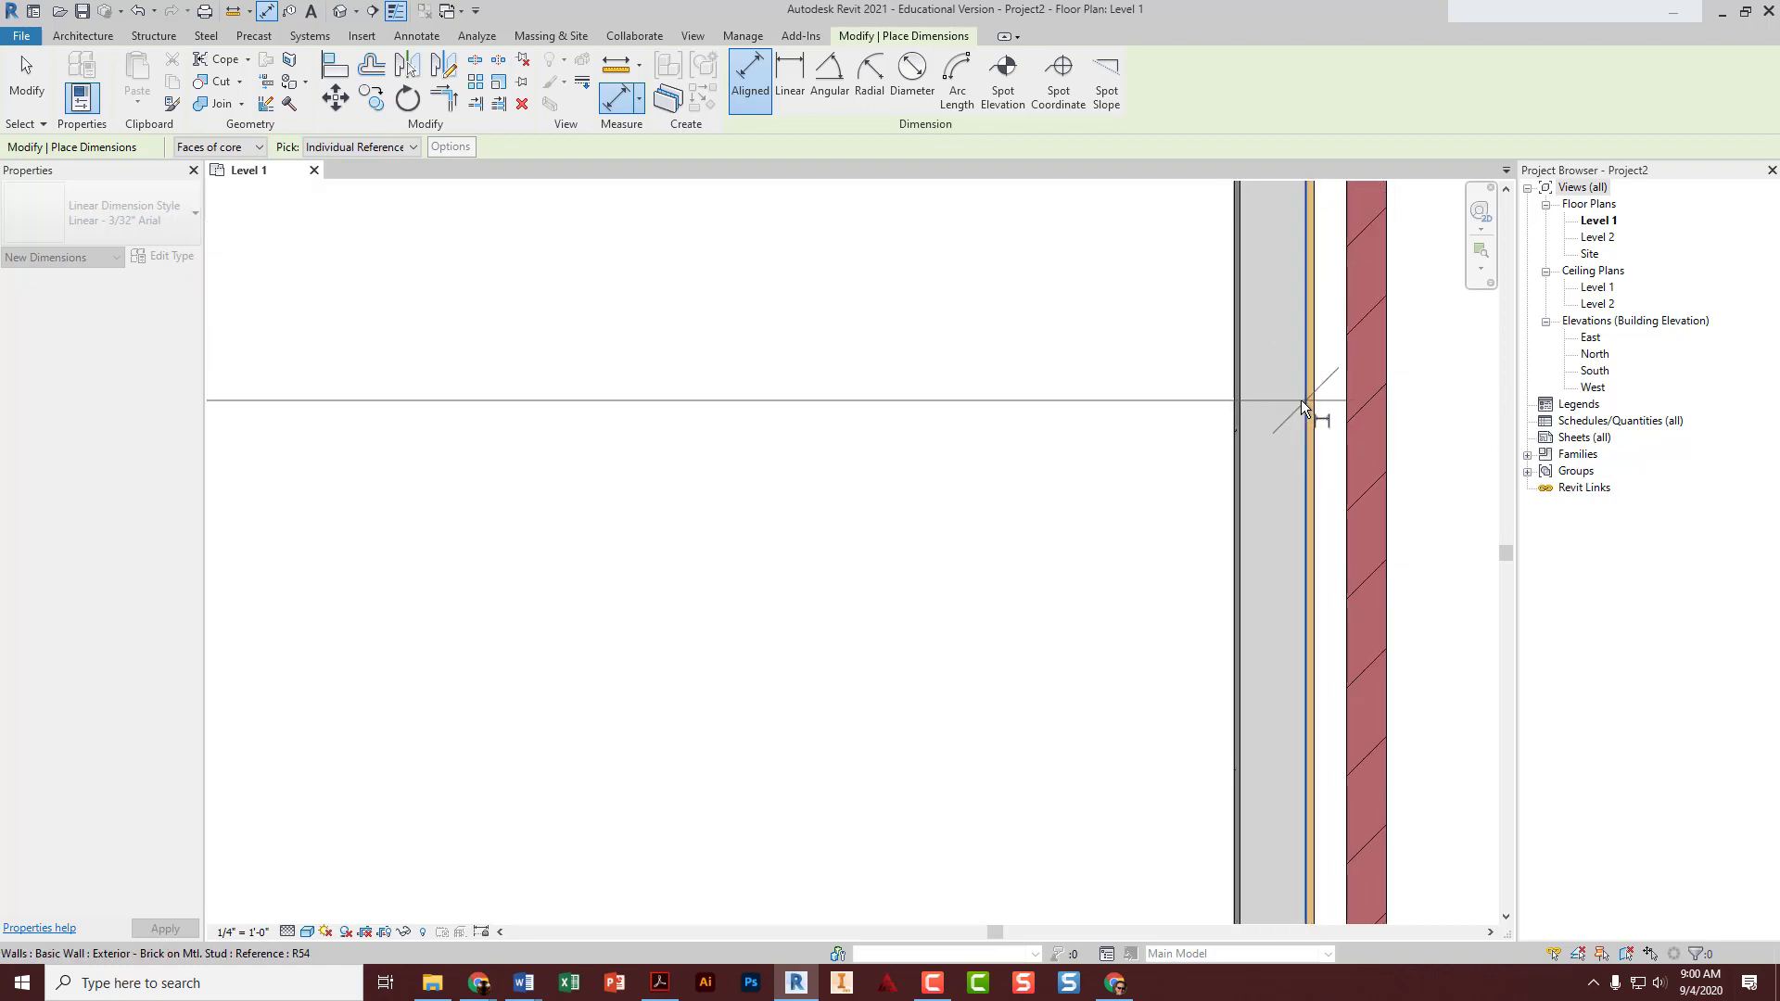
{"action": "scroll", "coordinate": [1262, 408], "scroll_direction": "down", "scroll_amount": 3}
{"action": "middle_click_drag", "start_coordinate": [1107, 410], "coordinate": [1111, 500]}
{"action": "left_click", "coordinate": [945, 275]}
{"action": "key", "text": "Escape"}
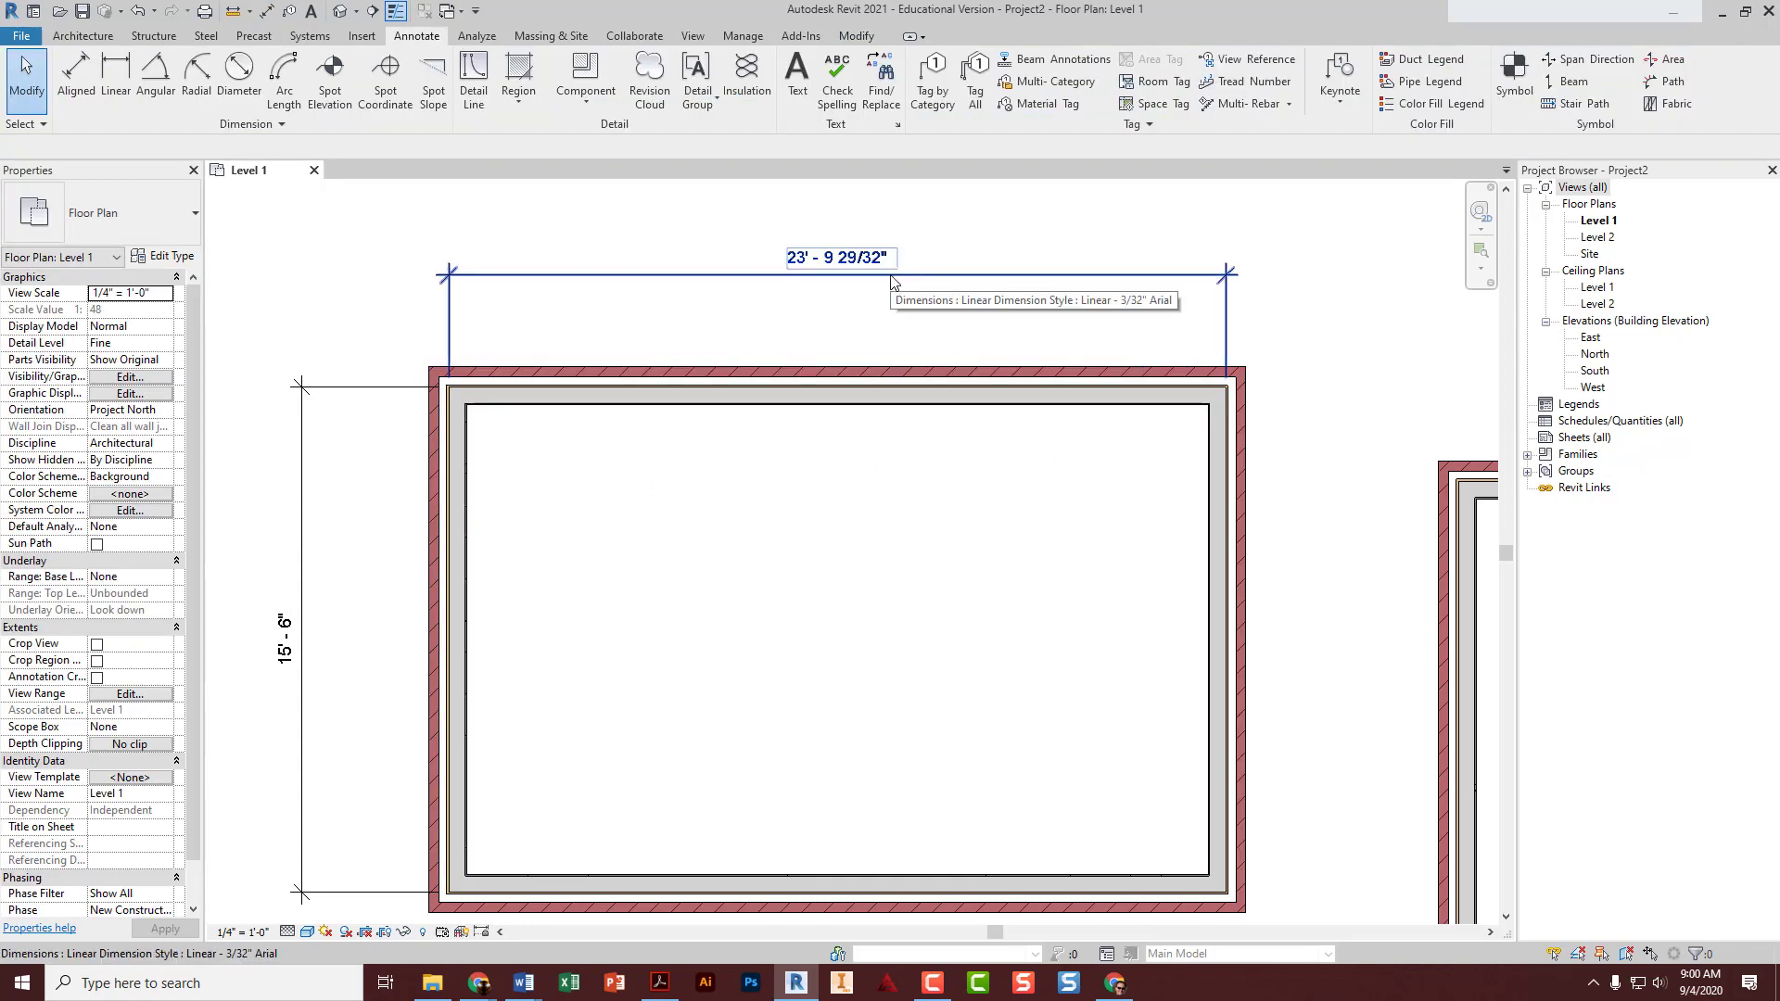
- Move the right wall in so the top core-face width changes from 23'-9 29/32" to 20'-0"
{"action": "left_click", "coordinate": [1235, 534]}
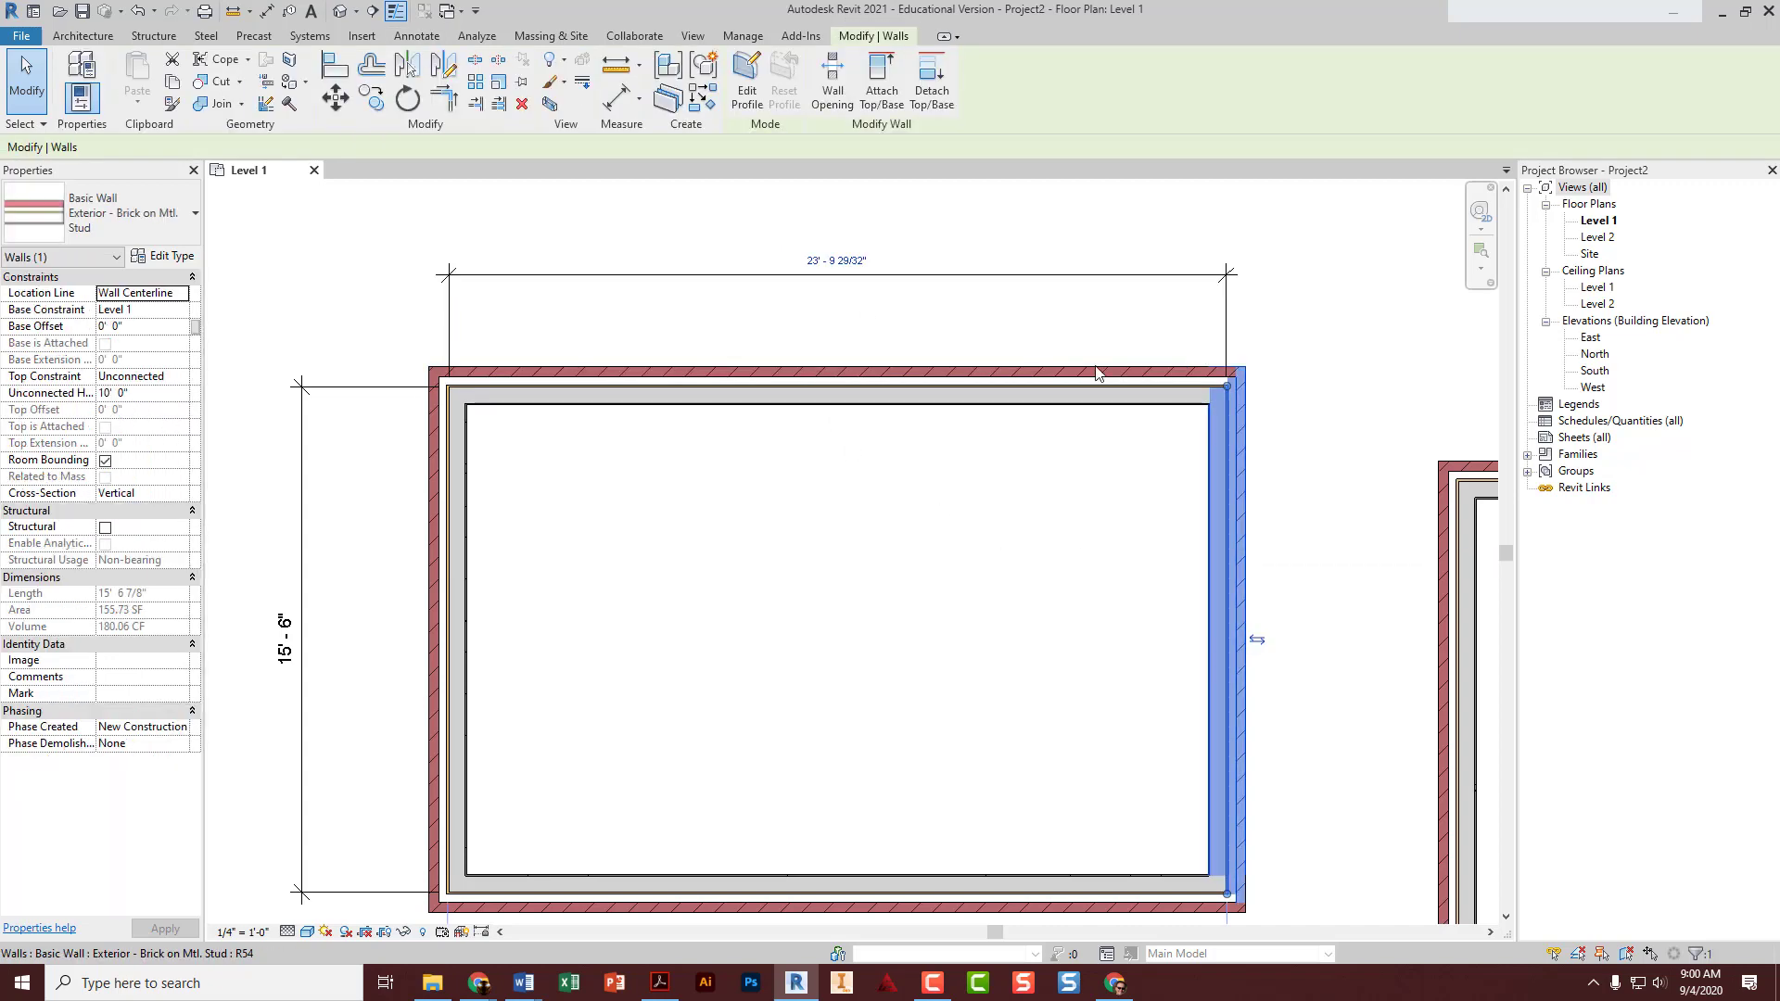
{"action": "scroll", "coordinate": [845, 338], "scroll_direction": "down", "scroll_amount": 1}
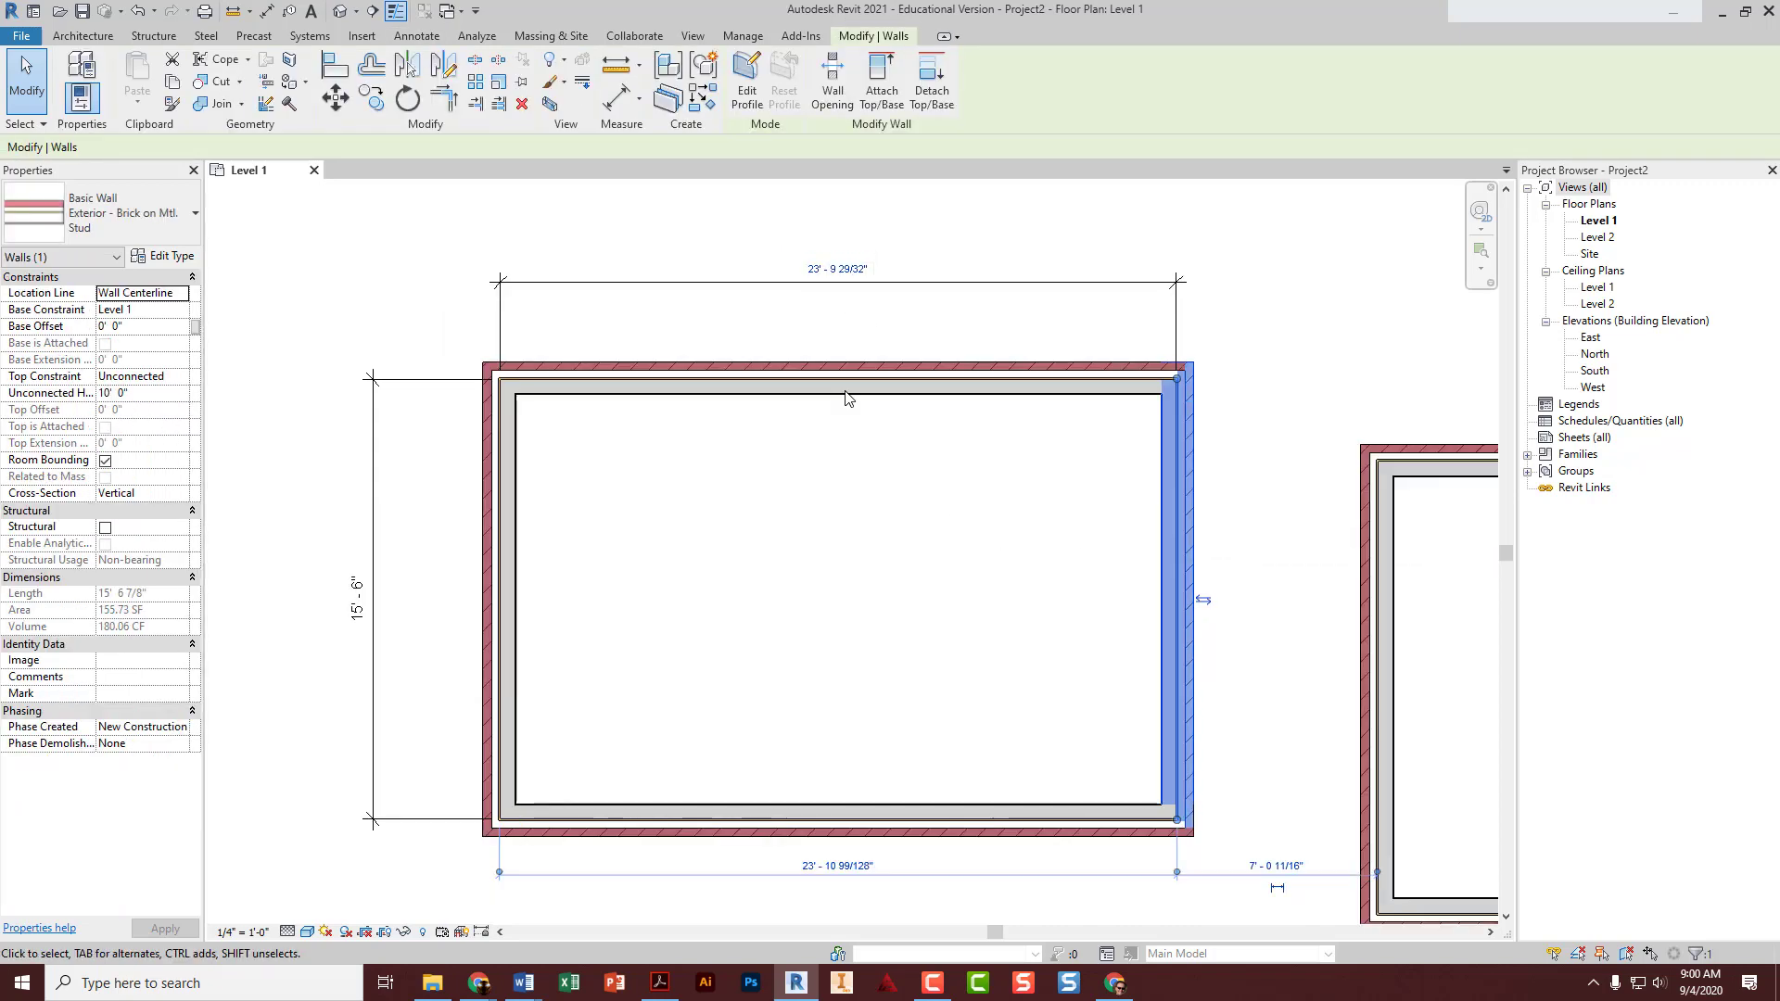
{"action": "middle_click_drag", "start_coordinate": [846, 442], "coordinate": [843, 393]}
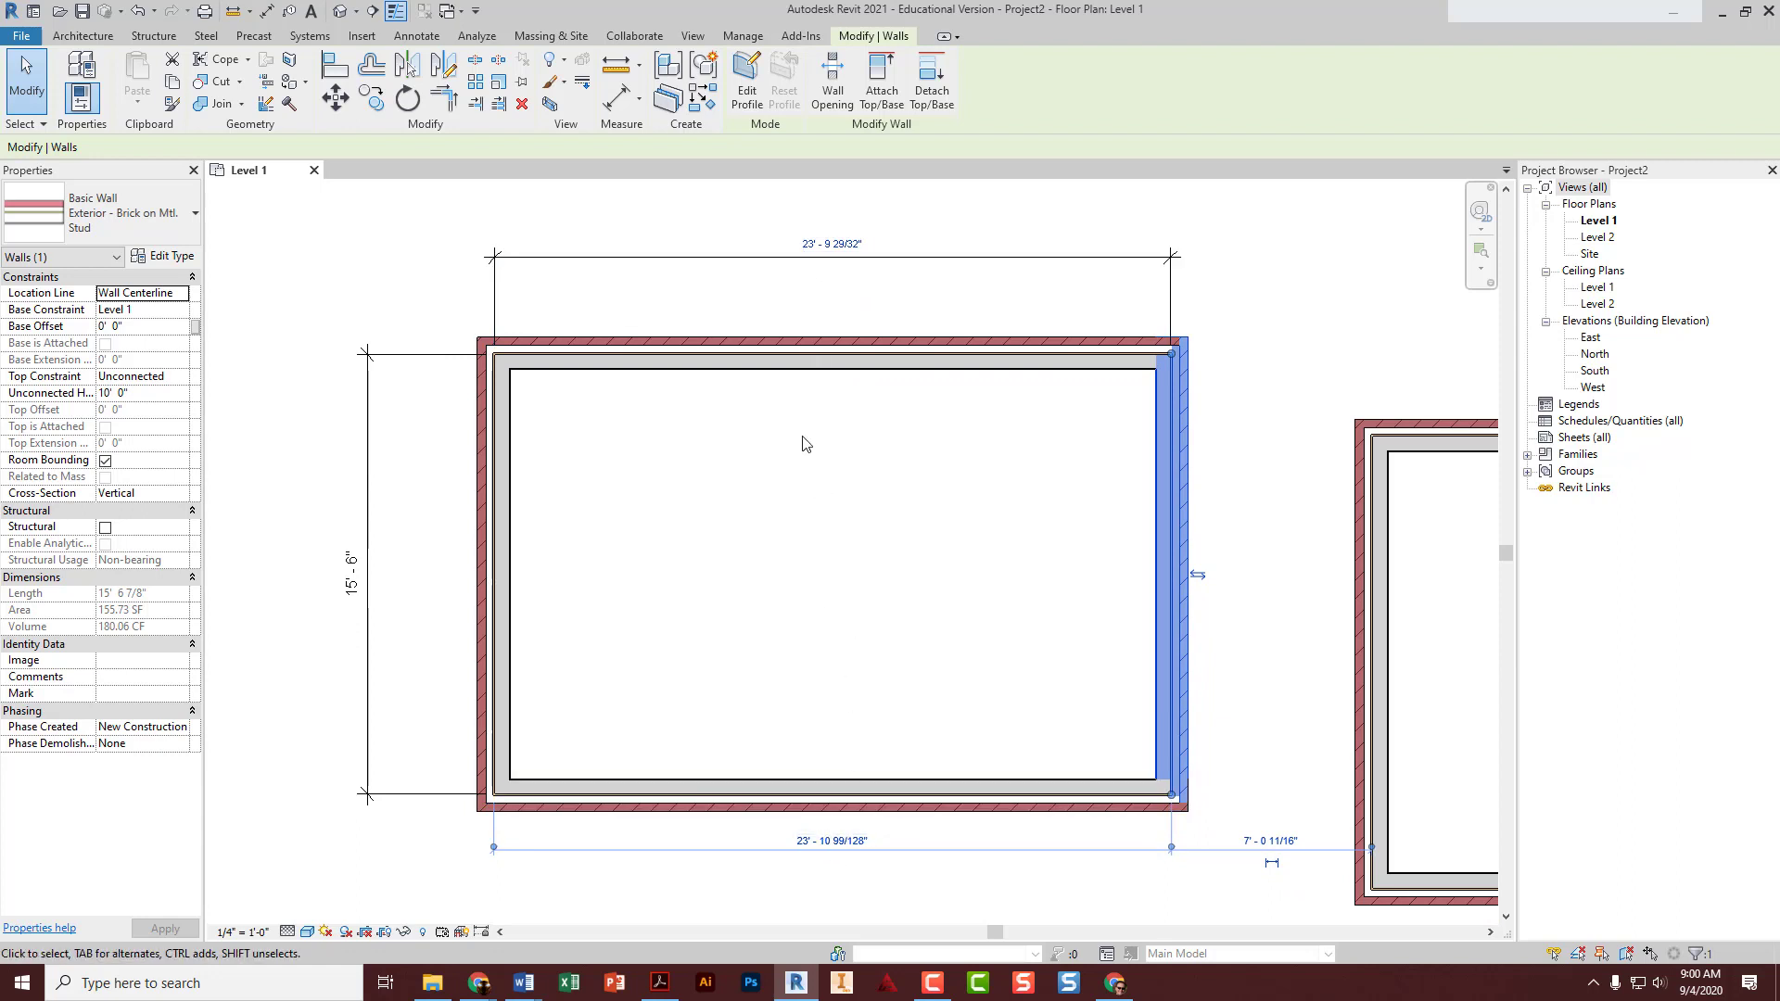
{"action": "left_click", "coordinate": [834, 245]}
{"action": "type", "text": "20"}
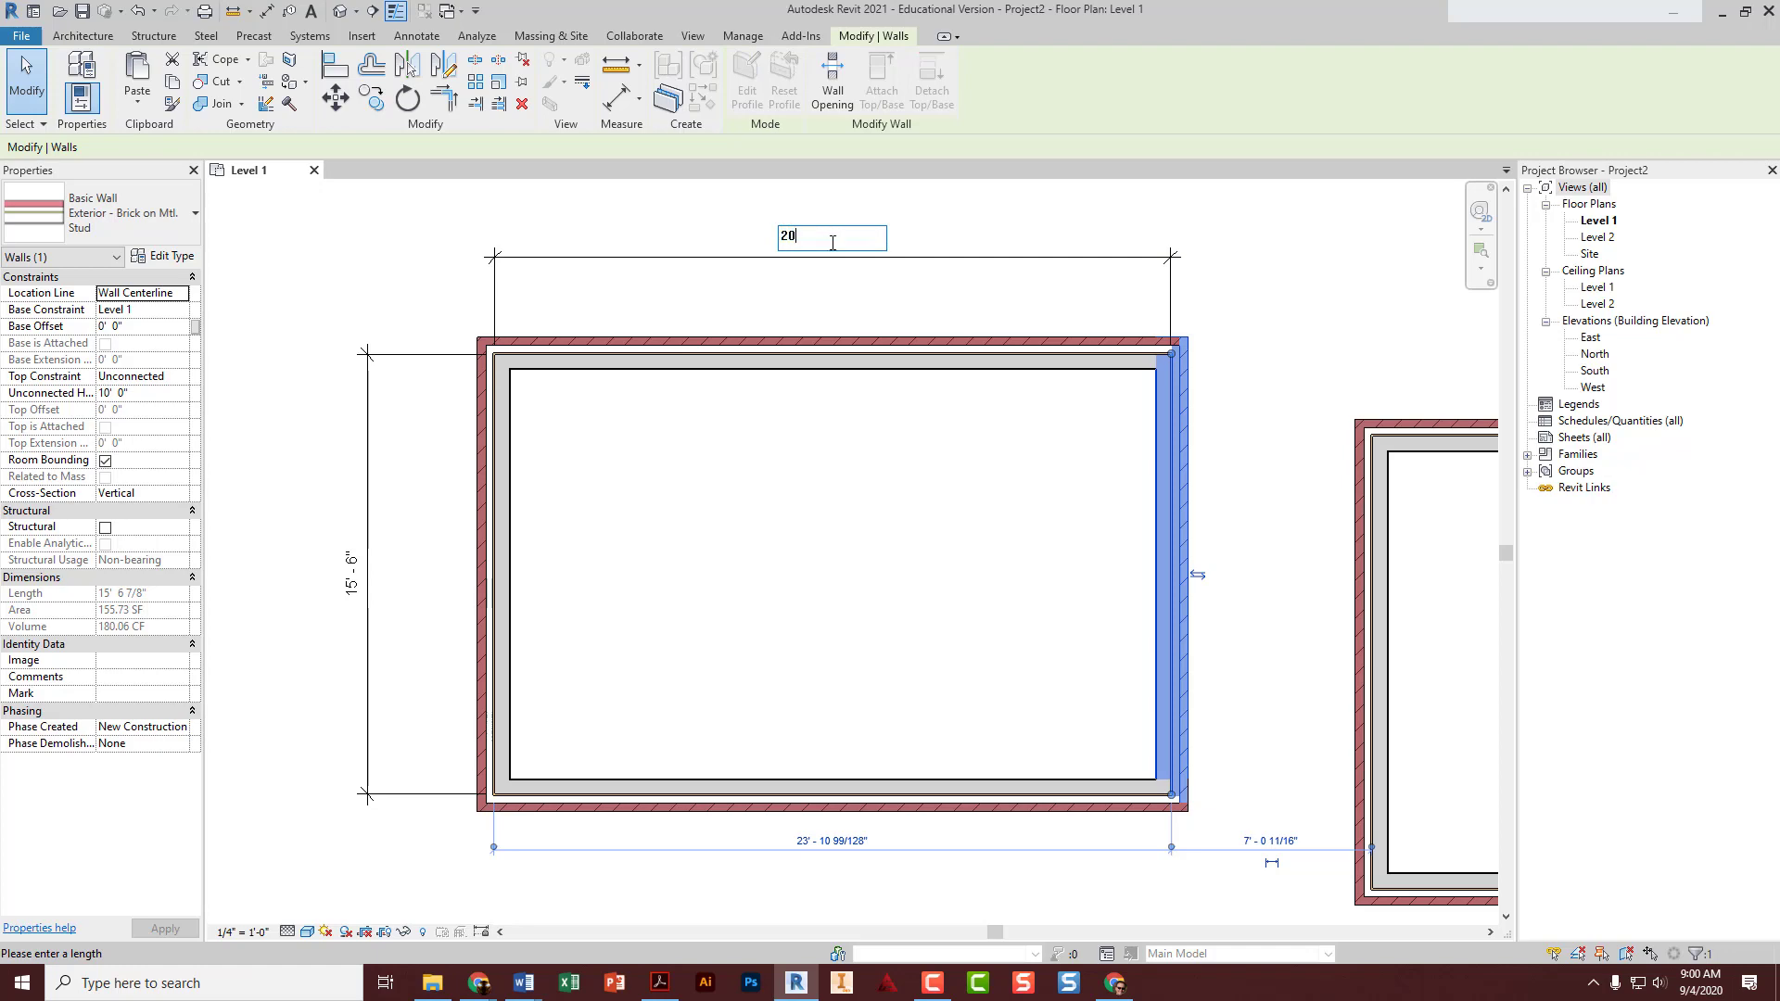
{"action": "key", "text": "Return"}
{"action": "left_click", "coordinate": [838, 220]}
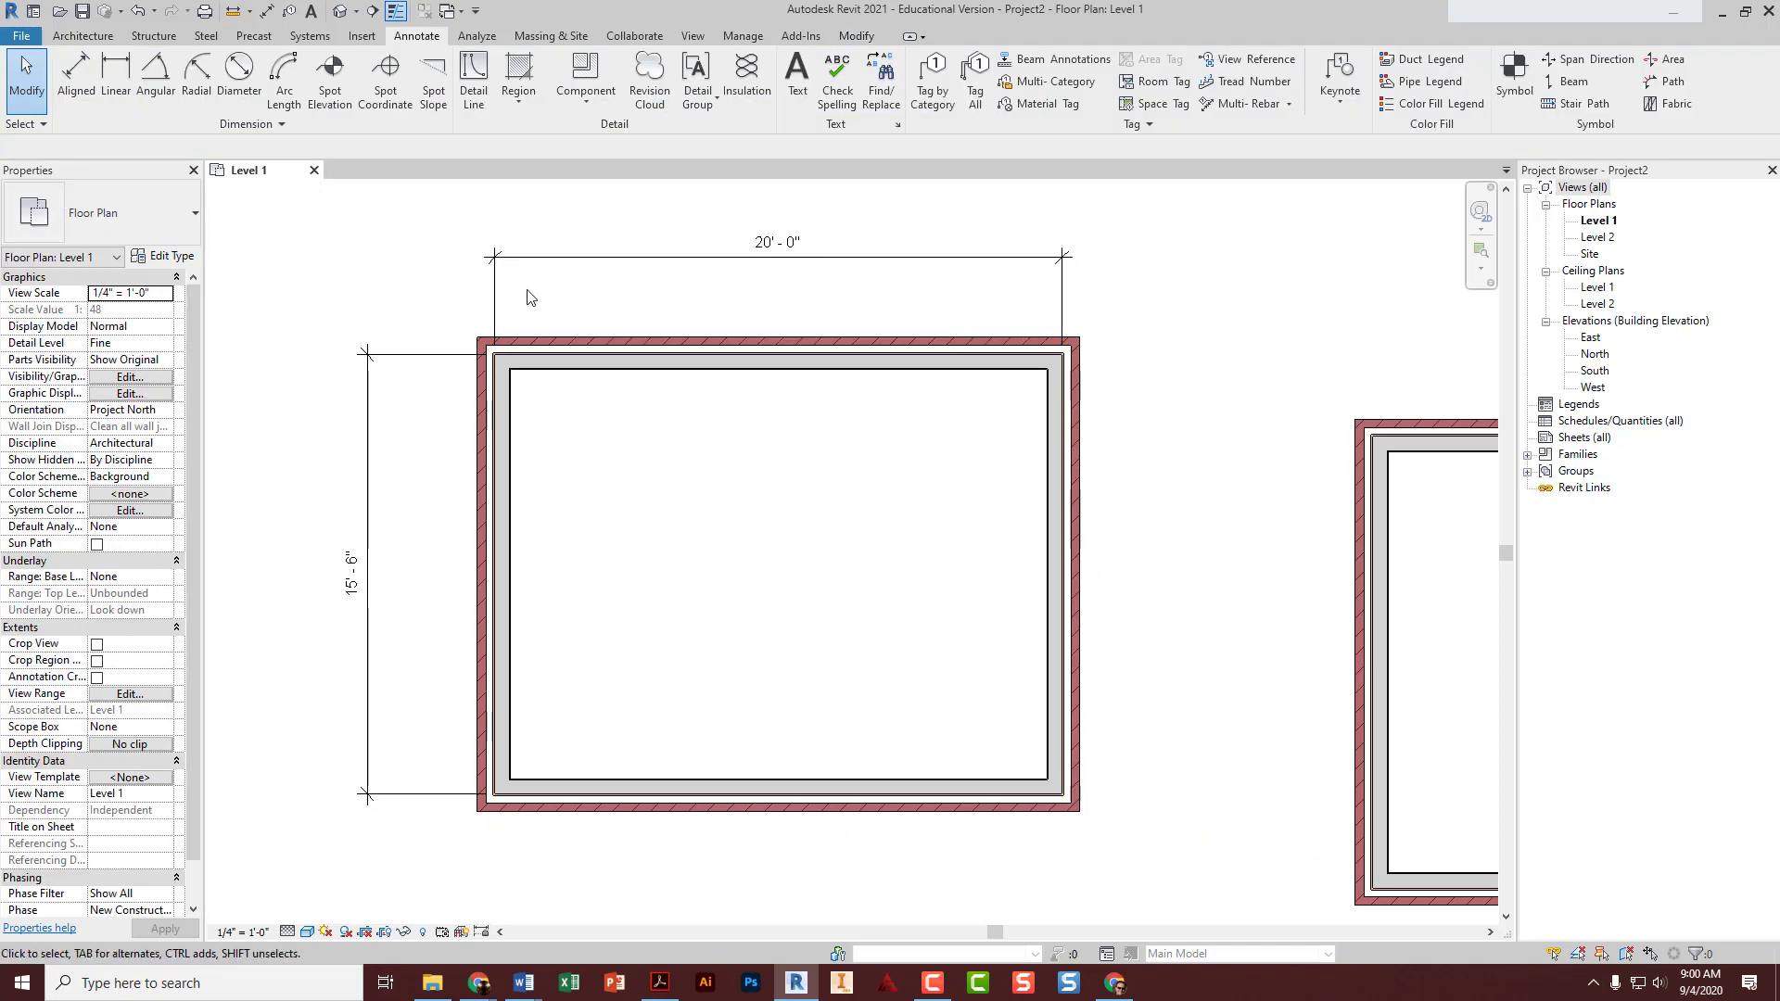
- Window-select the room's walls and dimensions and move them to the left
{"action": "scroll", "coordinate": [440, 291], "scroll_direction": "down", "scroll_amount": 3}
{"action": "middle_click_drag", "start_coordinate": [441, 291], "coordinate": [623, 349]}
{"action": "scroll", "coordinate": [623, 349], "scroll_direction": "down", "scroll_amount": 2}
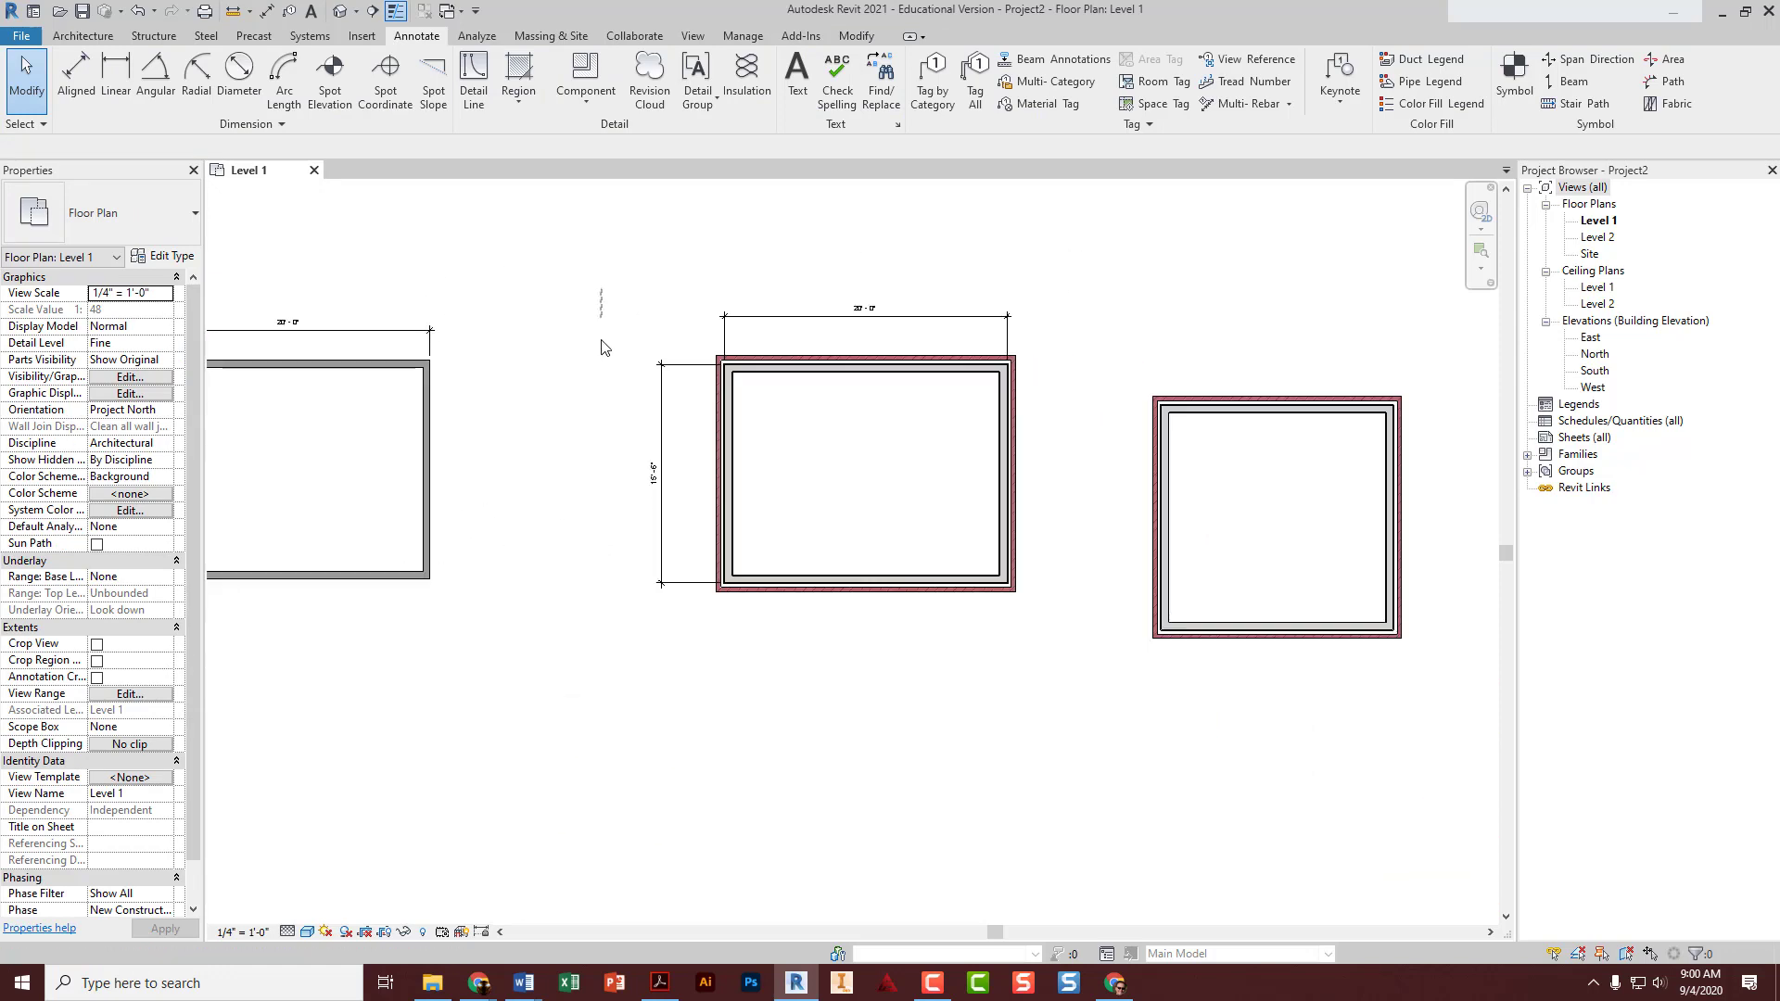
{"action": "left_click_drag", "start_coordinate": [601, 289], "coordinate": [1025, 696]}
{"action": "left_click_drag", "start_coordinate": [935, 589], "coordinate": [744, 580]}
{"action": "middle_click_drag", "start_coordinate": [540, 612], "coordinate": [818, 626]}
{"action": "key", "text": "Escape"}
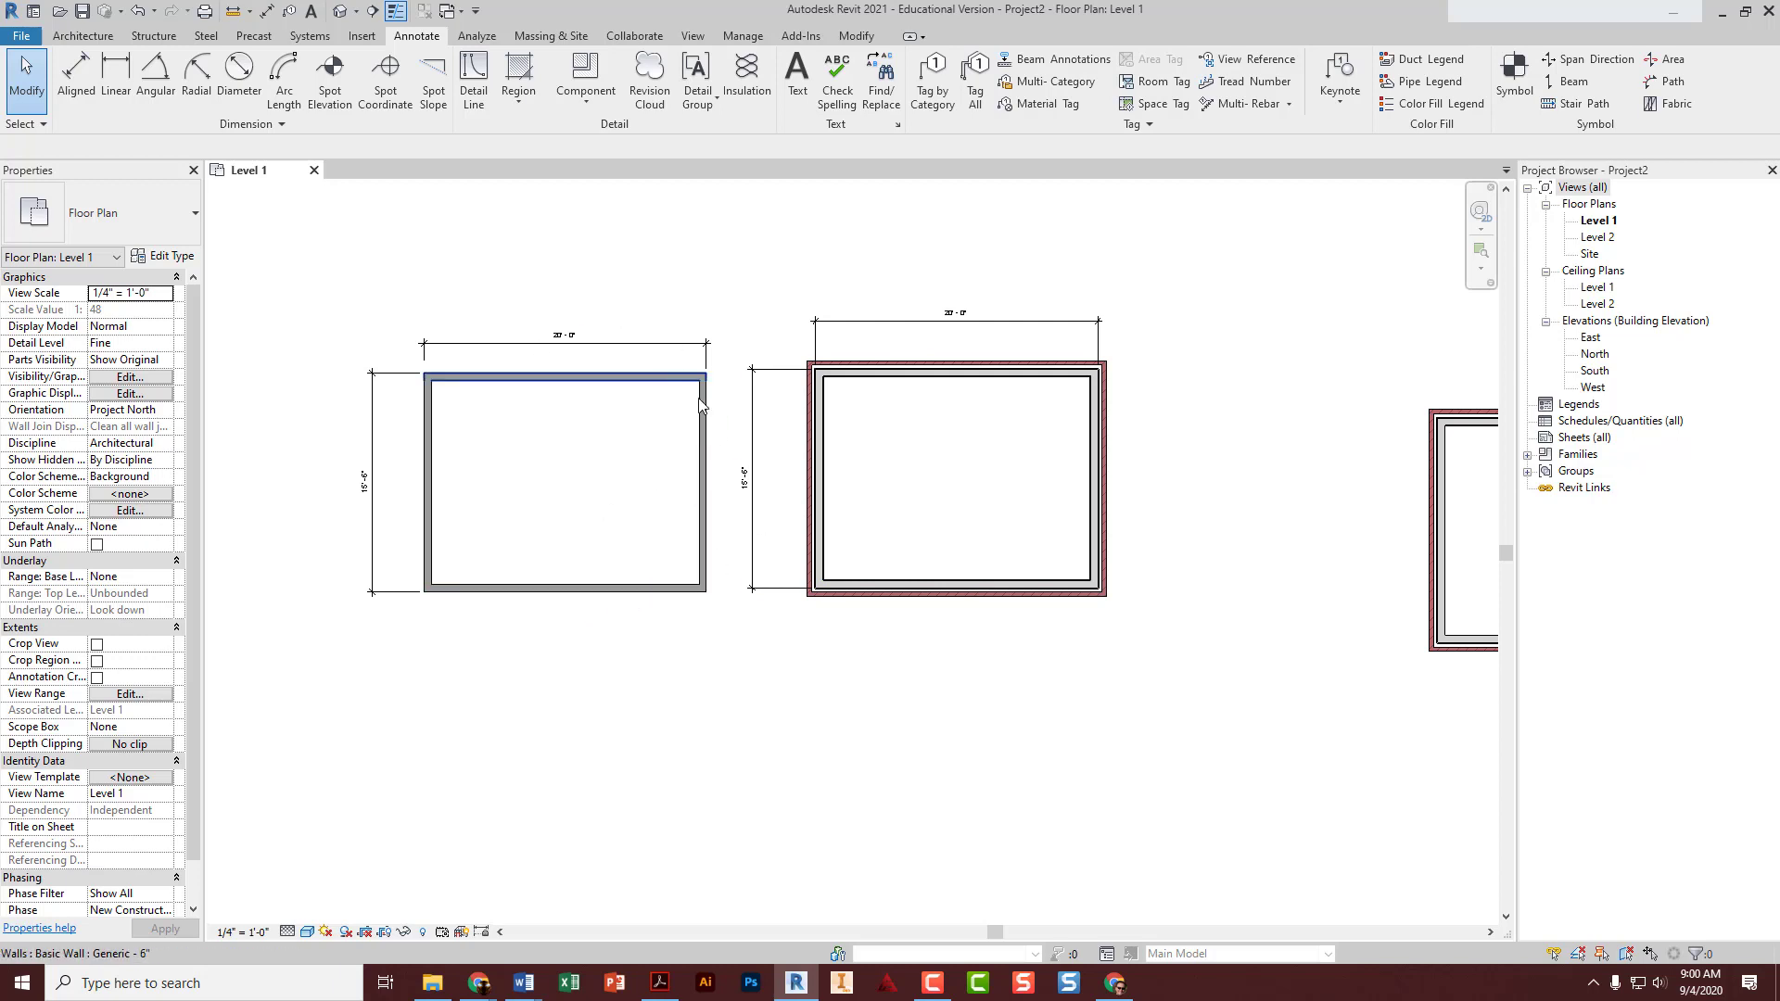
- Zoom in and check the 20'-0" width dimension
{"action": "scroll", "coordinate": [954, 449], "scroll_direction": "up", "scroll_amount": 2}
{"action": "middle_click_drag", "start_coordinate": [954, 449], "coordinate": [858, 545]}
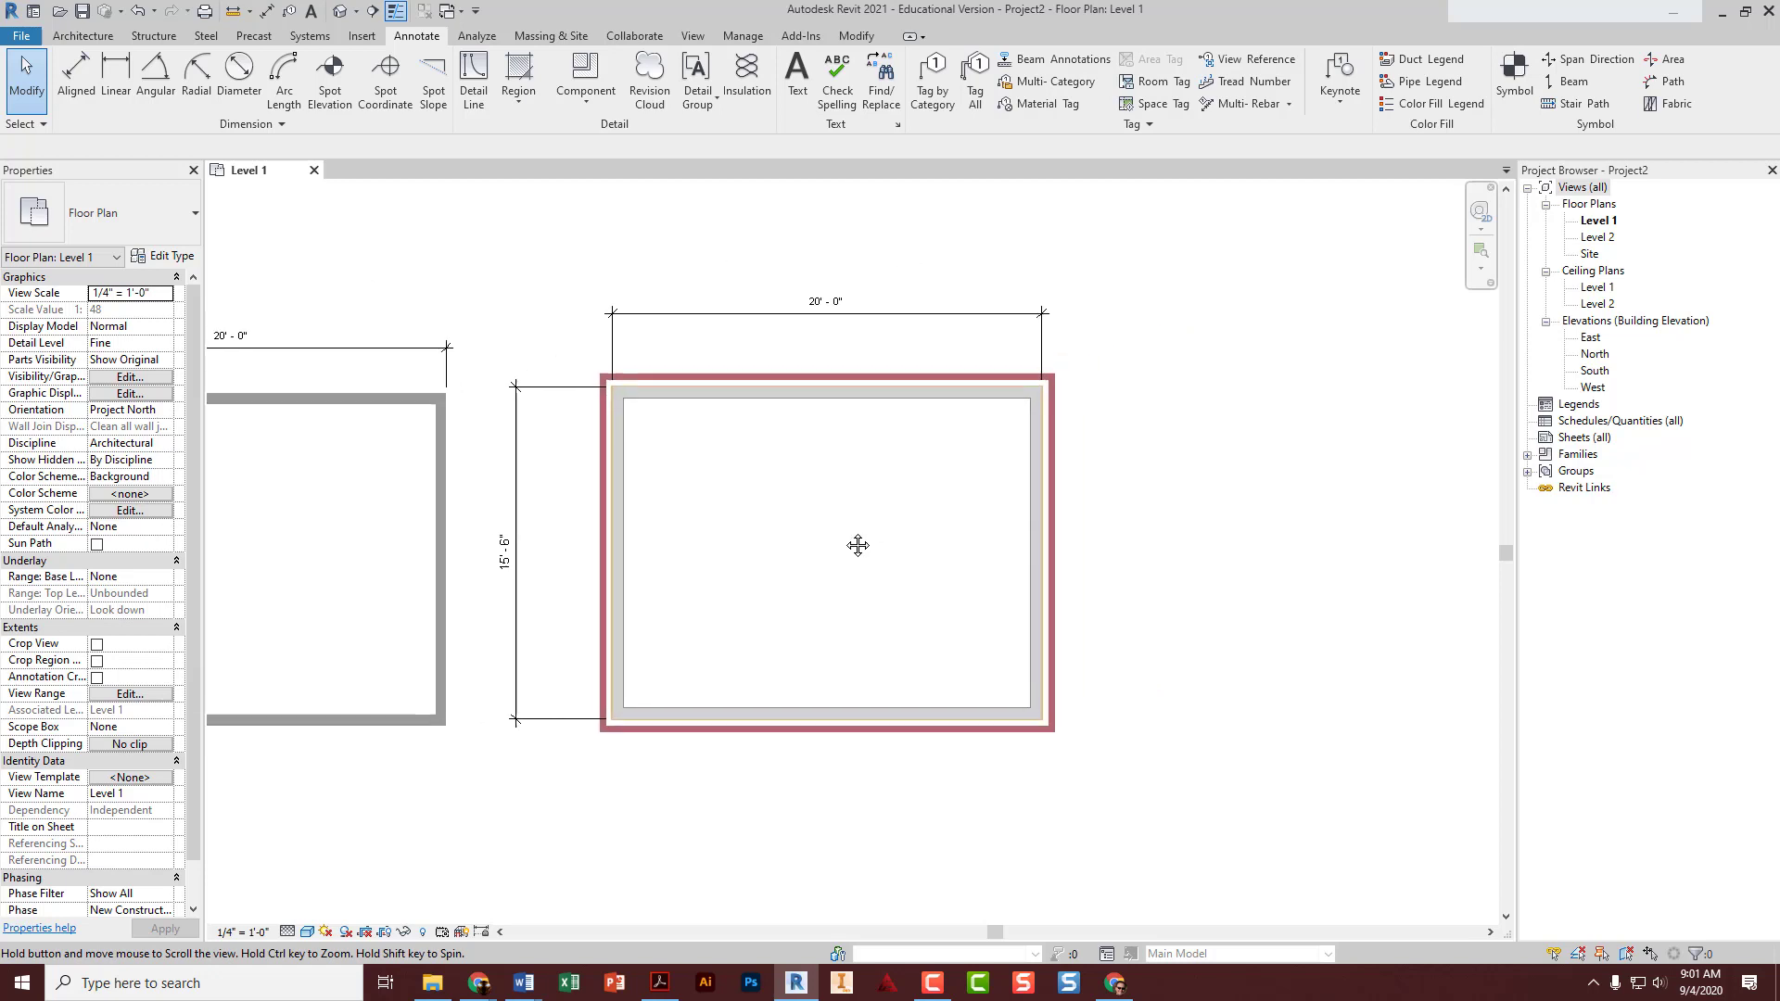
{"action": "scroll", "coordinate": [858, 545], "scroll_direction": "up", "scroll_amount": 2}
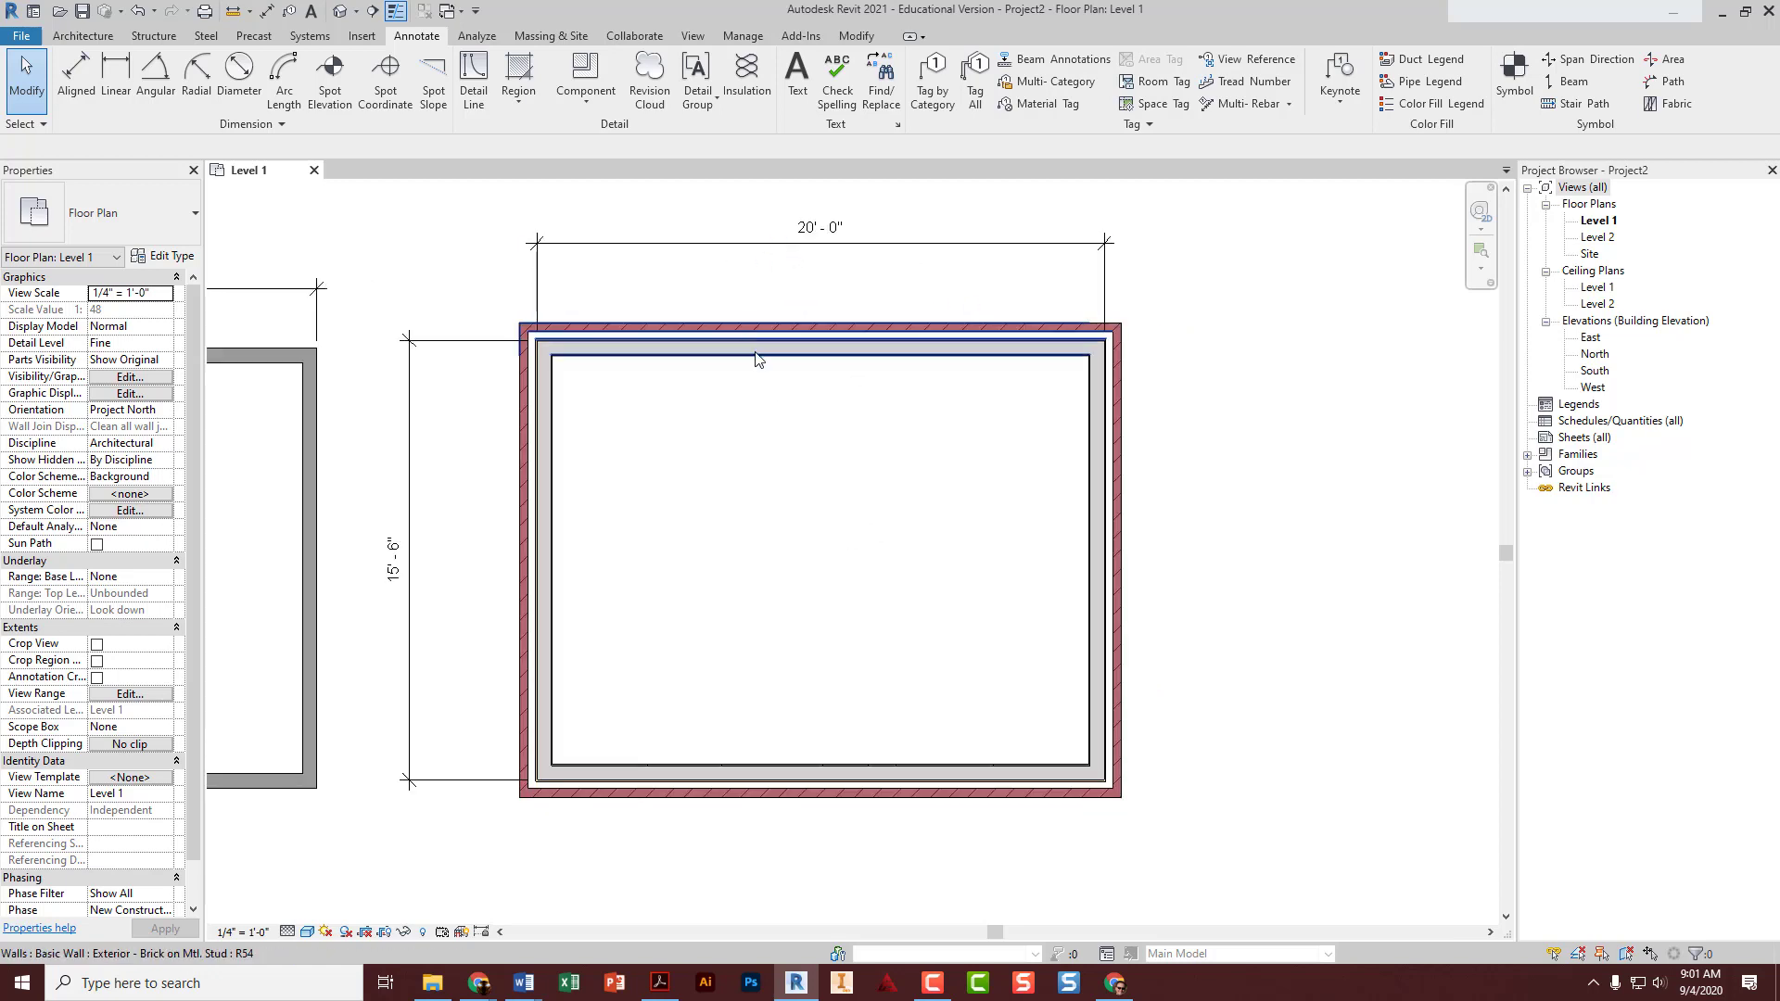
{"action": "left_click", "coordinate": [739, 247]}
{"action": "left_click", "coordinate": [860, 278]}
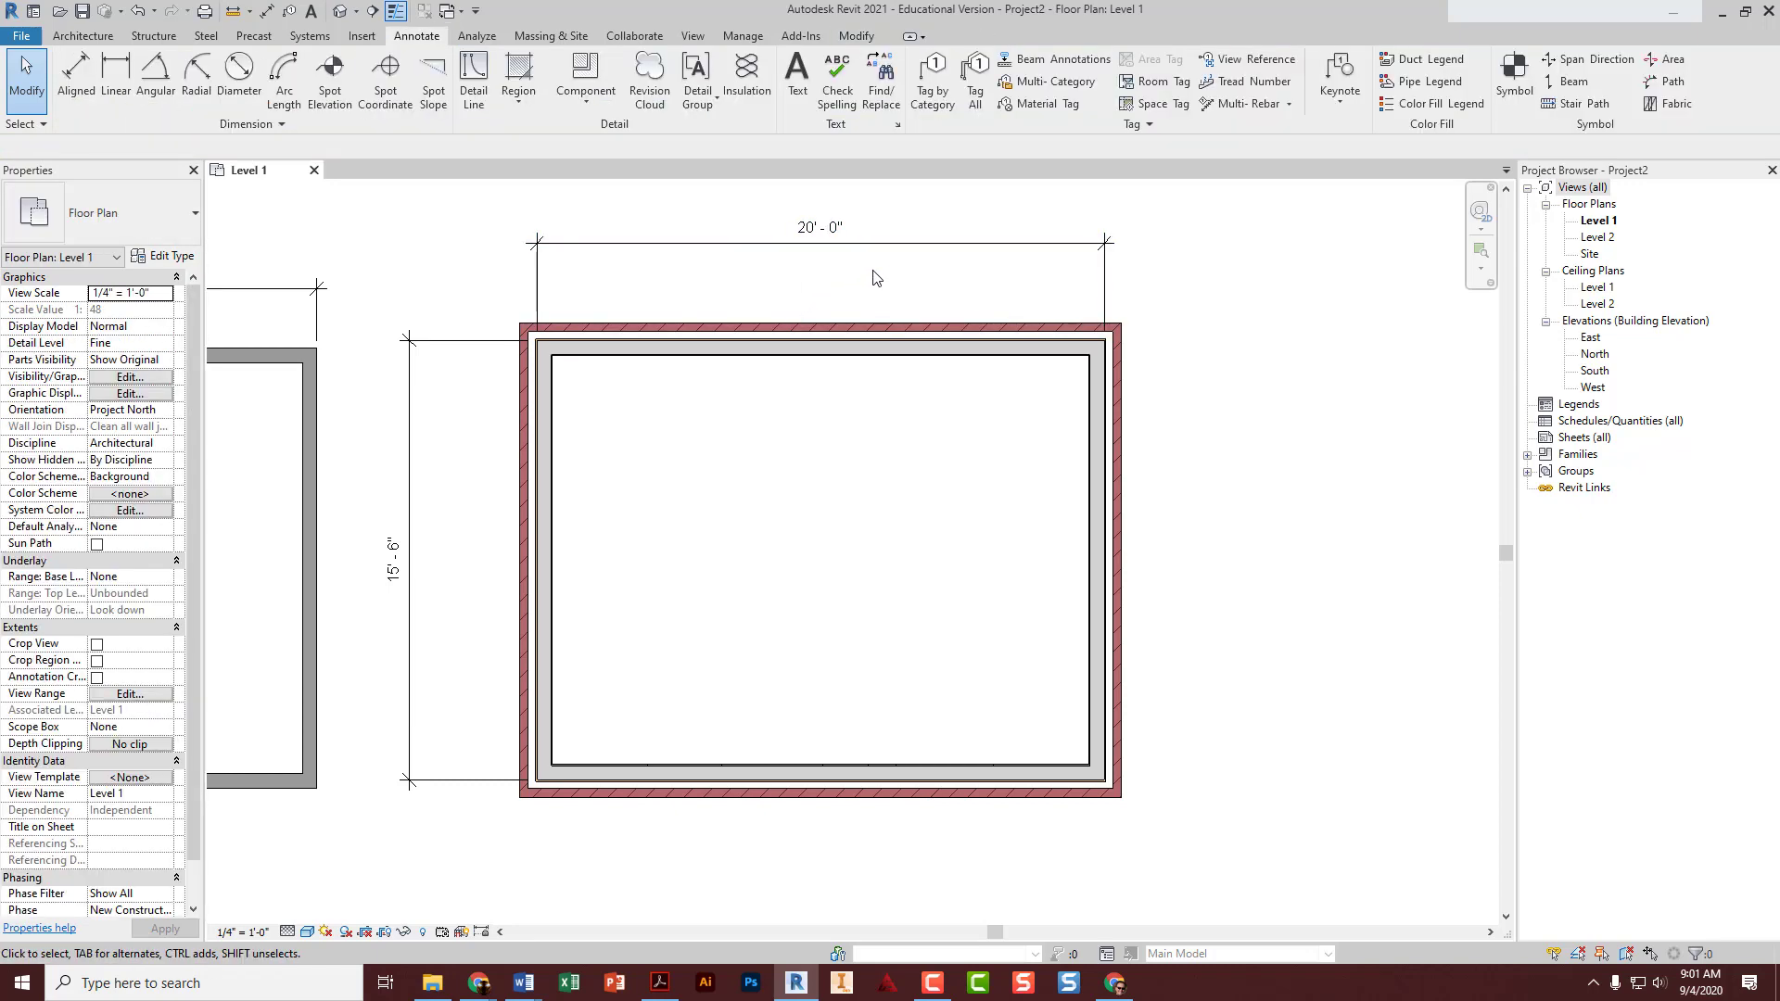
{"action": "left_click", "coordinate": [876, 249]}
{"action": "left_click", "coordinate": [882, 418]}
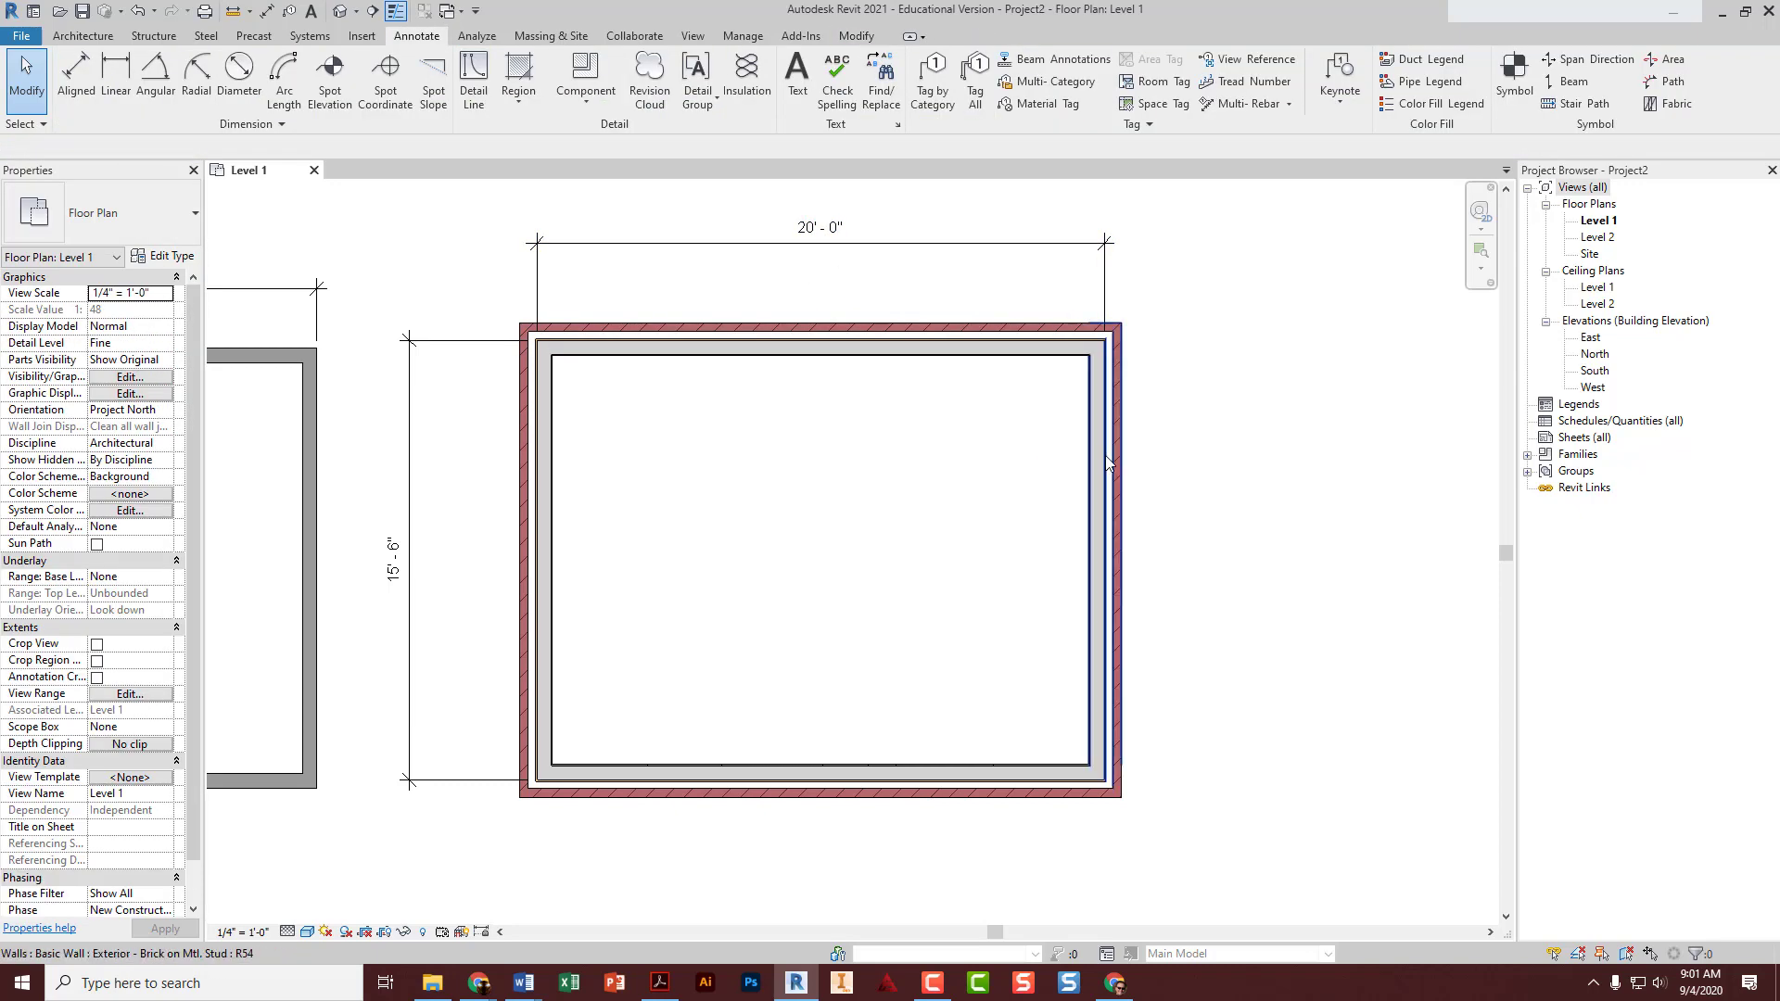
- Zoom out and select the brick room's right wall
{"action": "left_click", "coordinate": [1105, 453]}
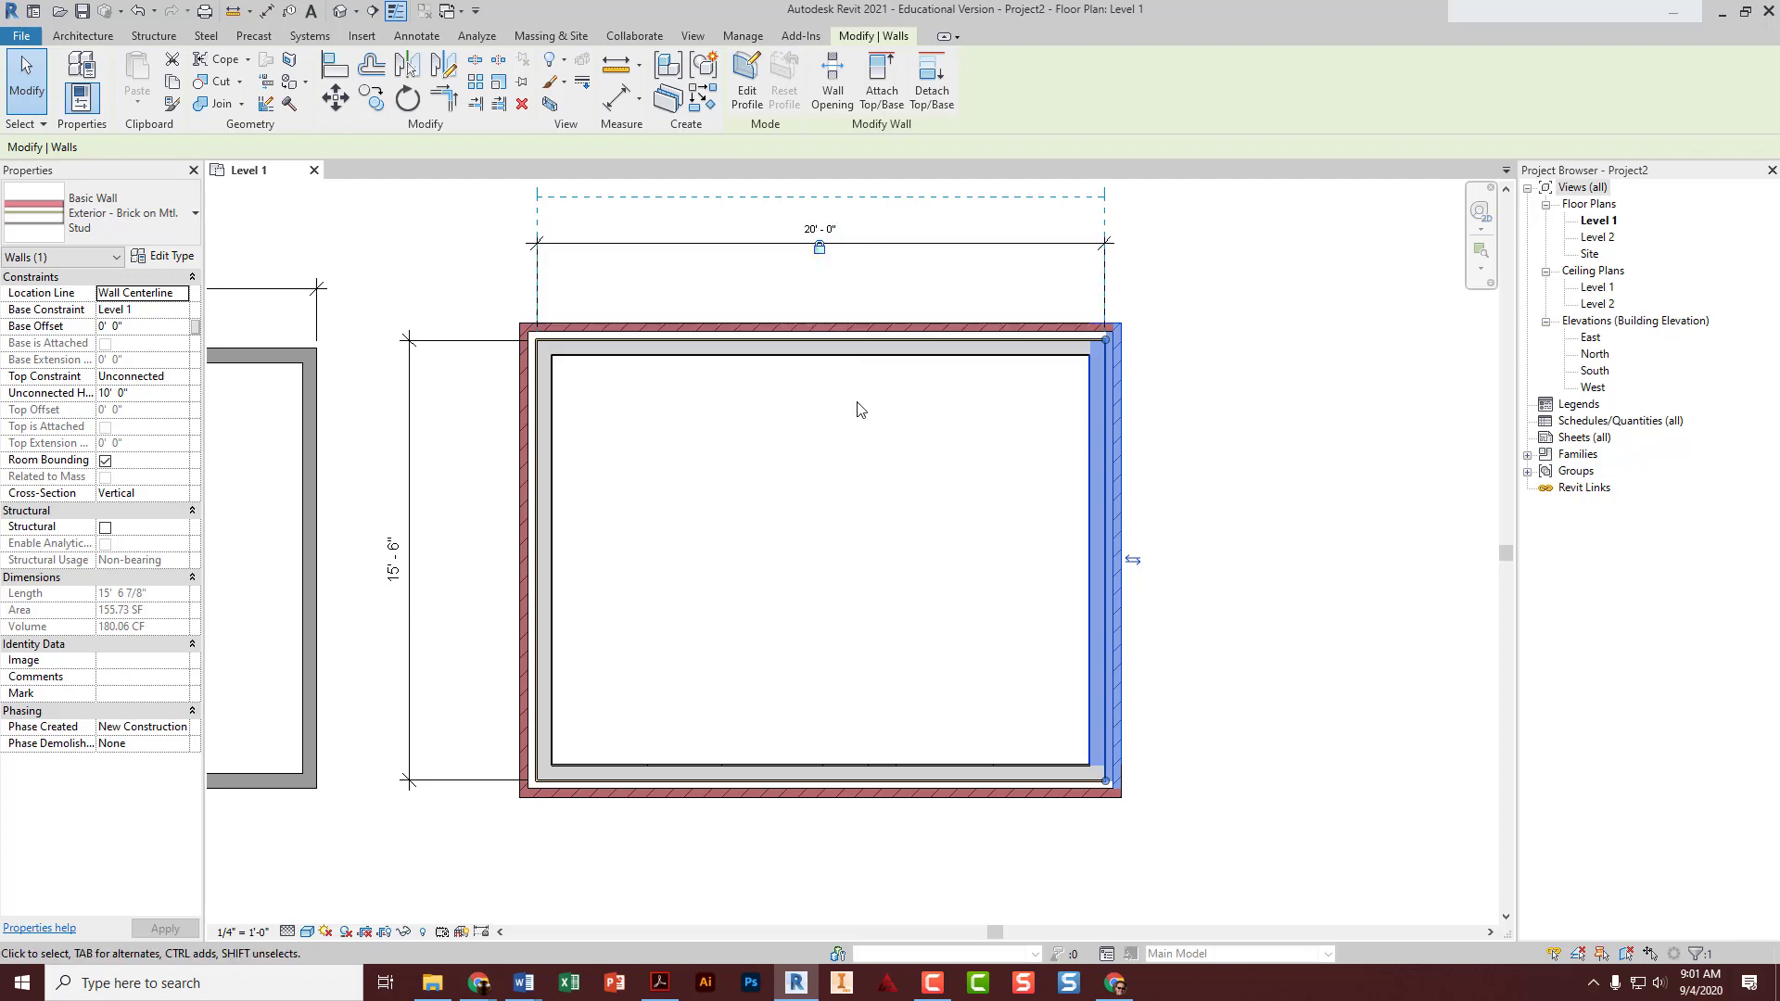
{"action": "key", "text": "Escape"}
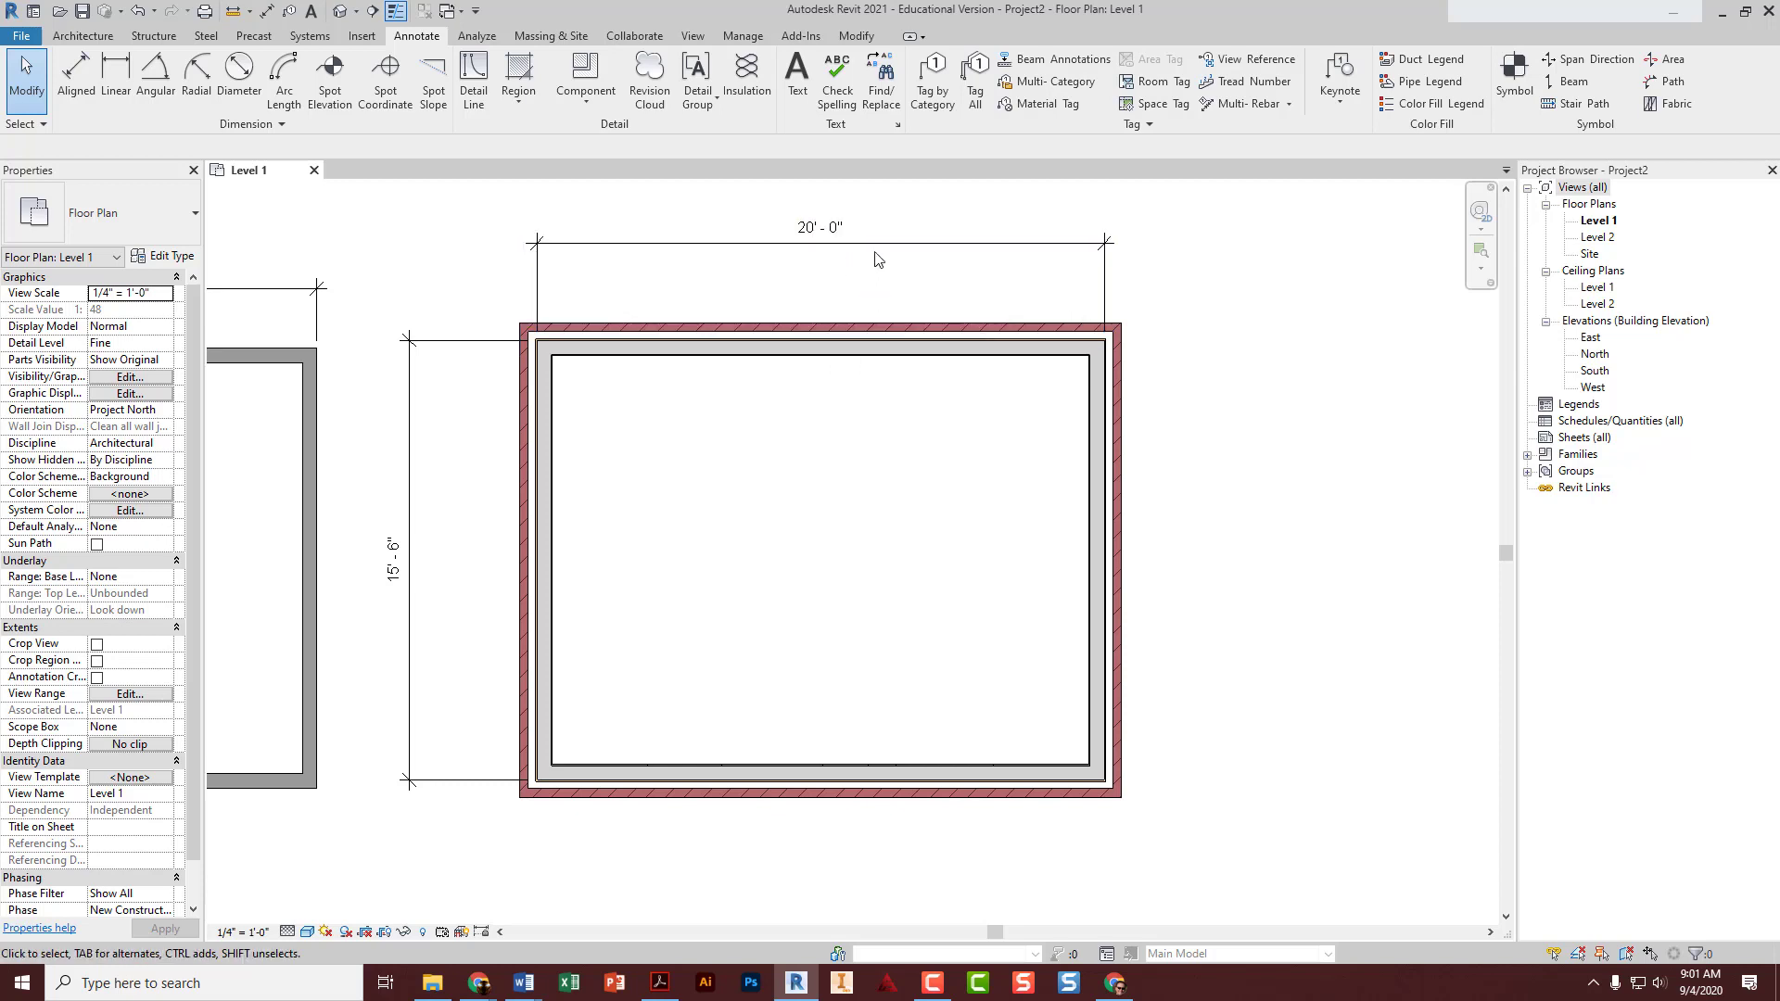
{"action": "scroll", "coordinate": [904, 430], "scroll_direction": "down", "scroll_amount": 1}
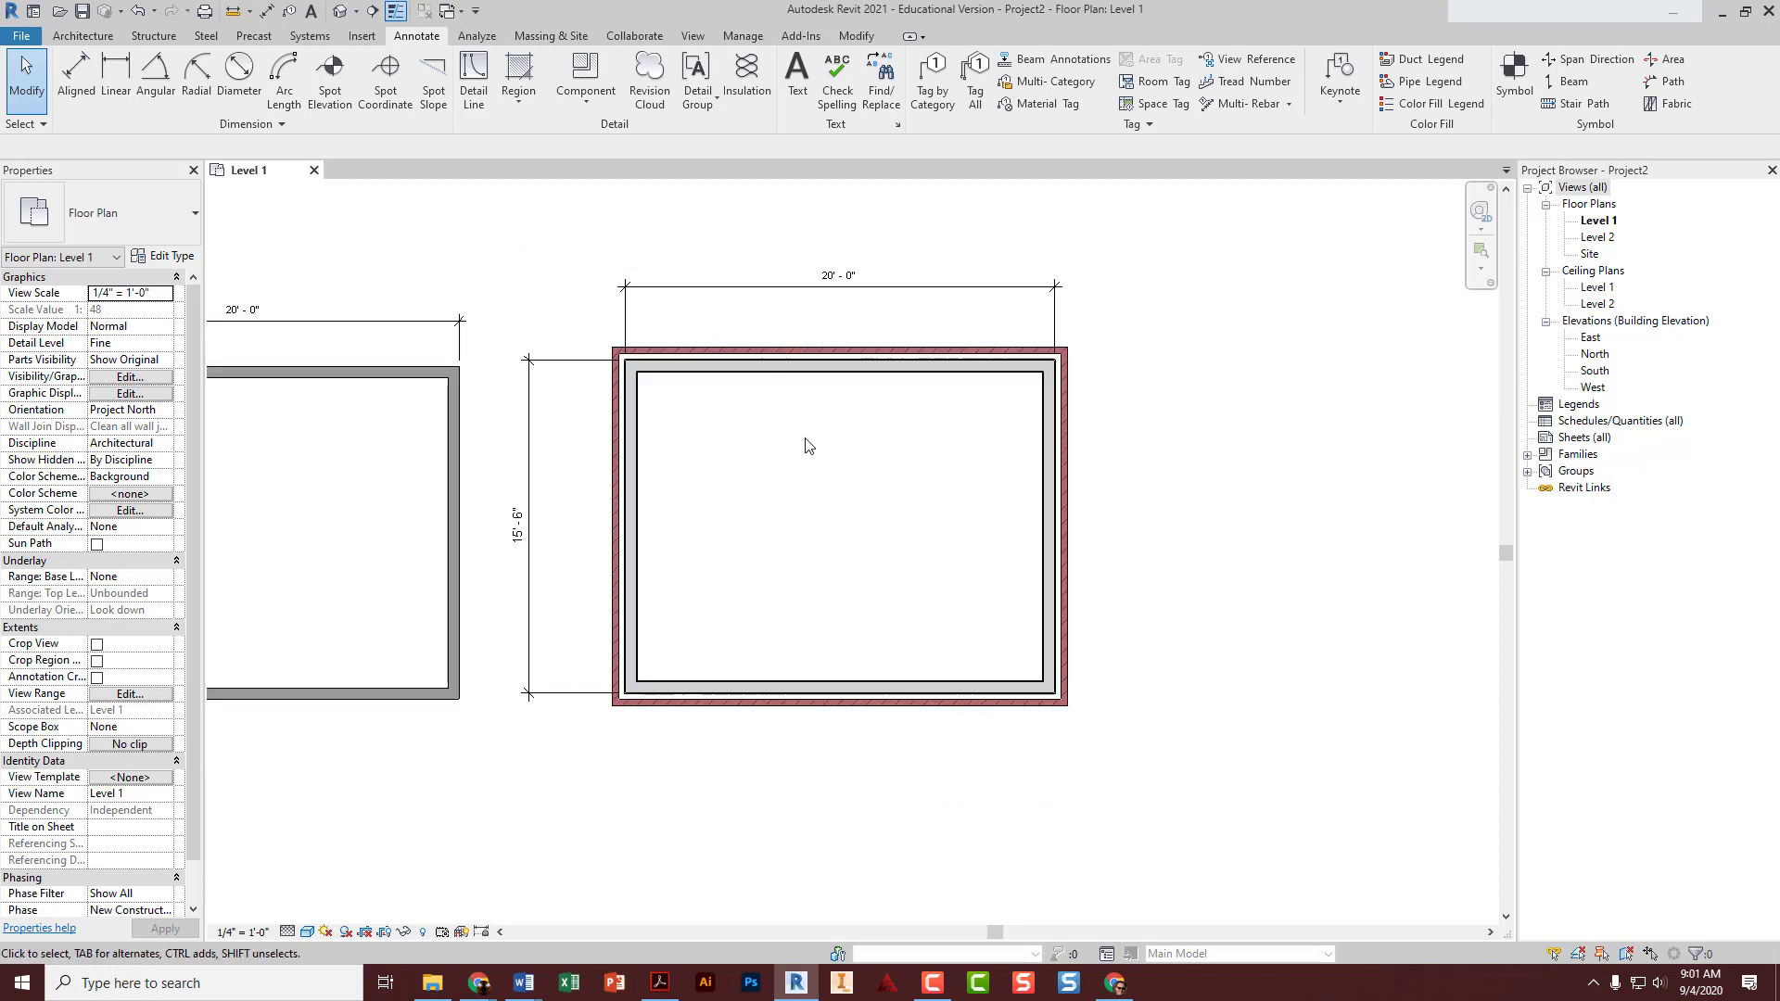
{"action": "scroll", "coordinate": [807, 446], "scroll_direction": "down", "scroll_amount": 1}
{"action": "scroll", "coordinate": [866, 481], "scroll_direction": "down", "scroll_amount": 1}
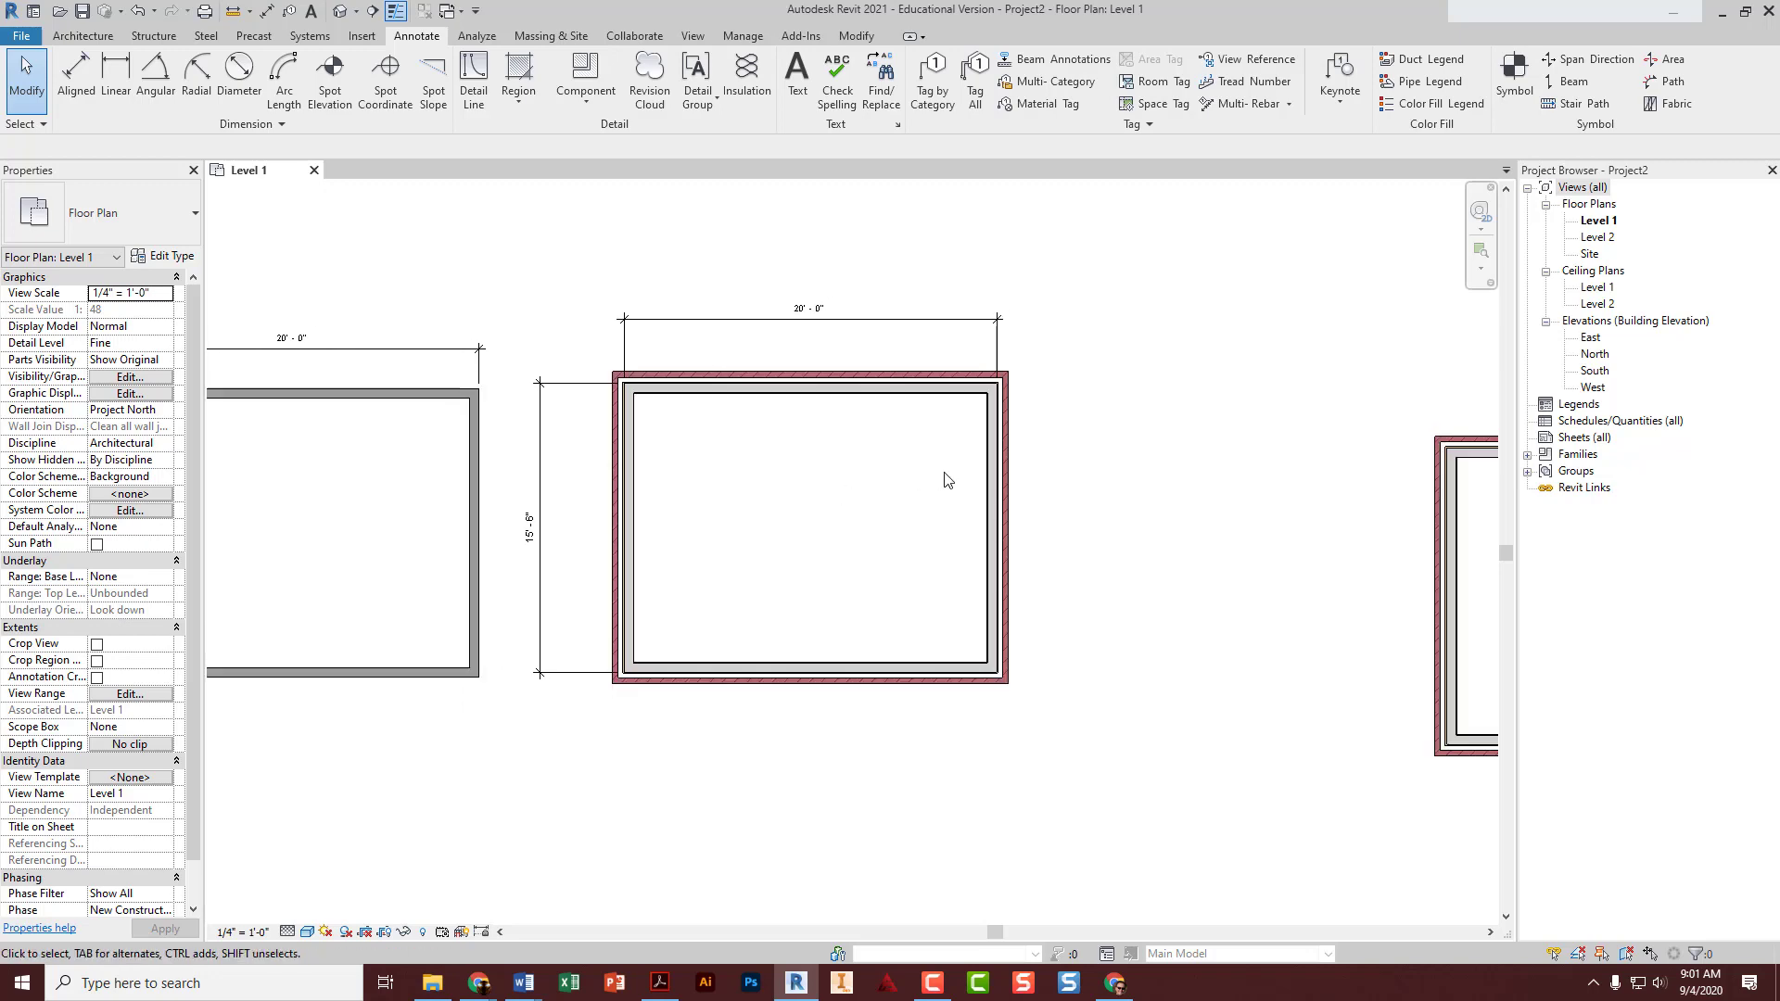
{"action": "left_click", "coordinate": [1010, 489]}
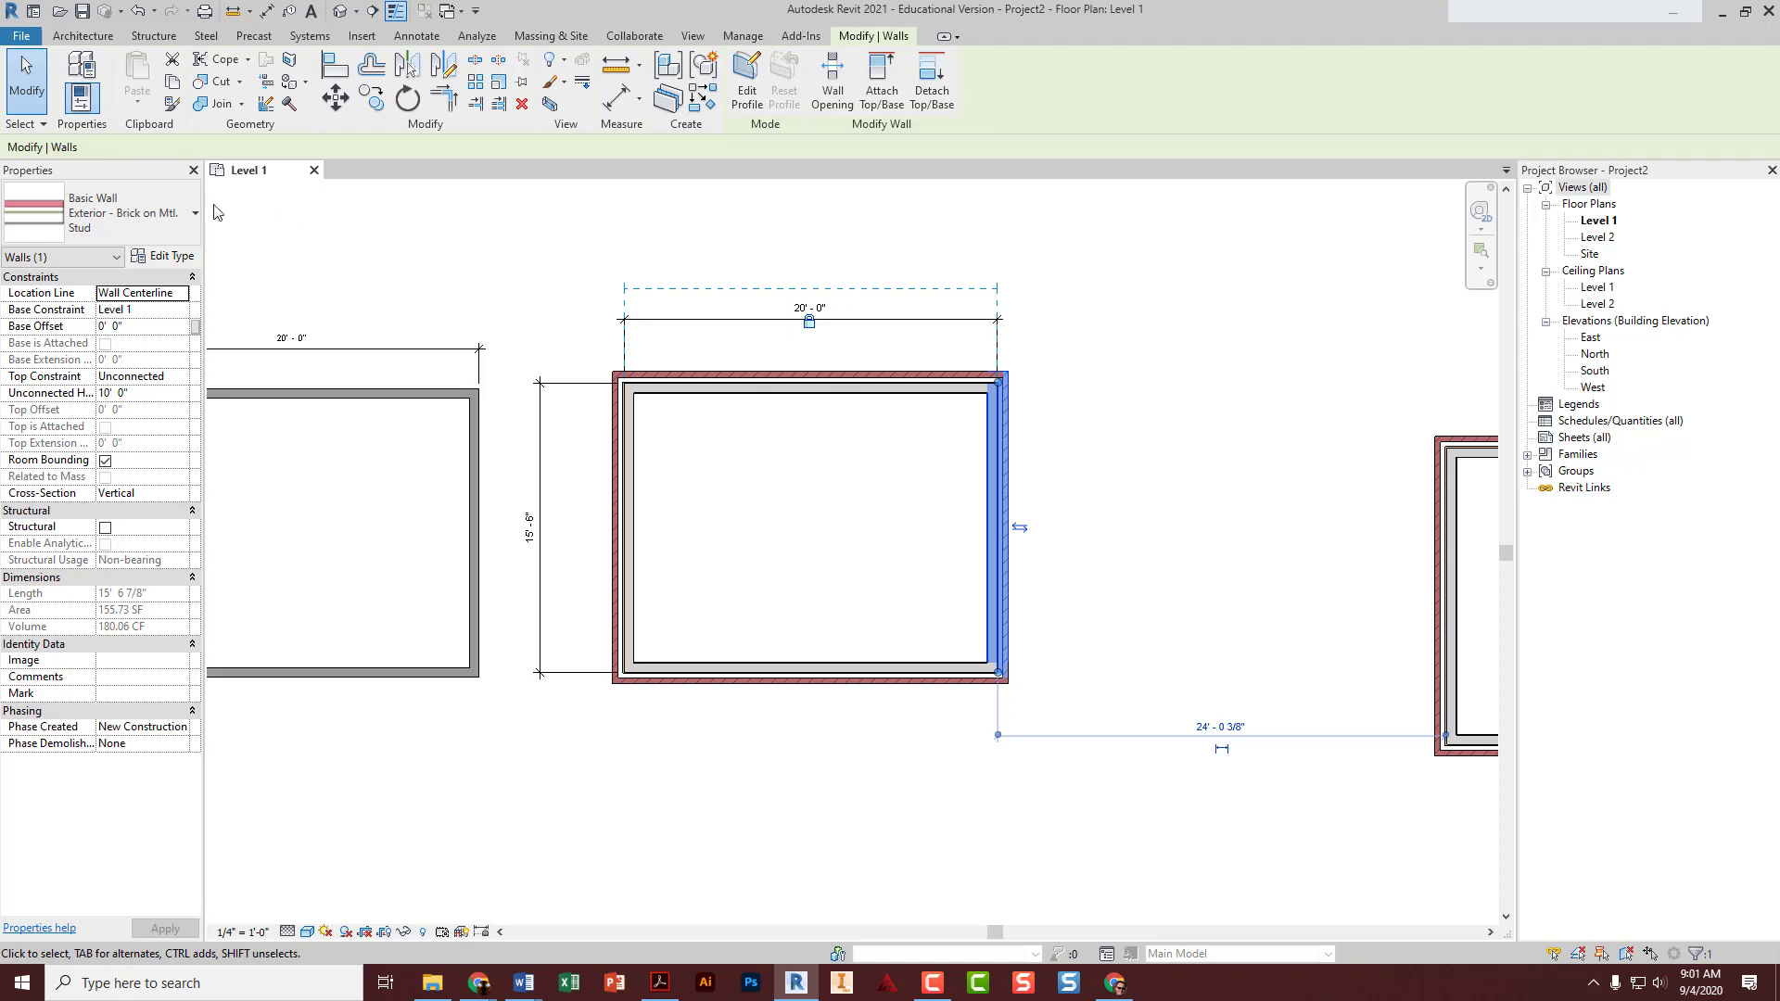
- Open the Exterior - Brick on Mtl. Stud wall's layer structure, enlarged, with the section preview shown
{"action": "left_click", "coordinate": [162, 260]}
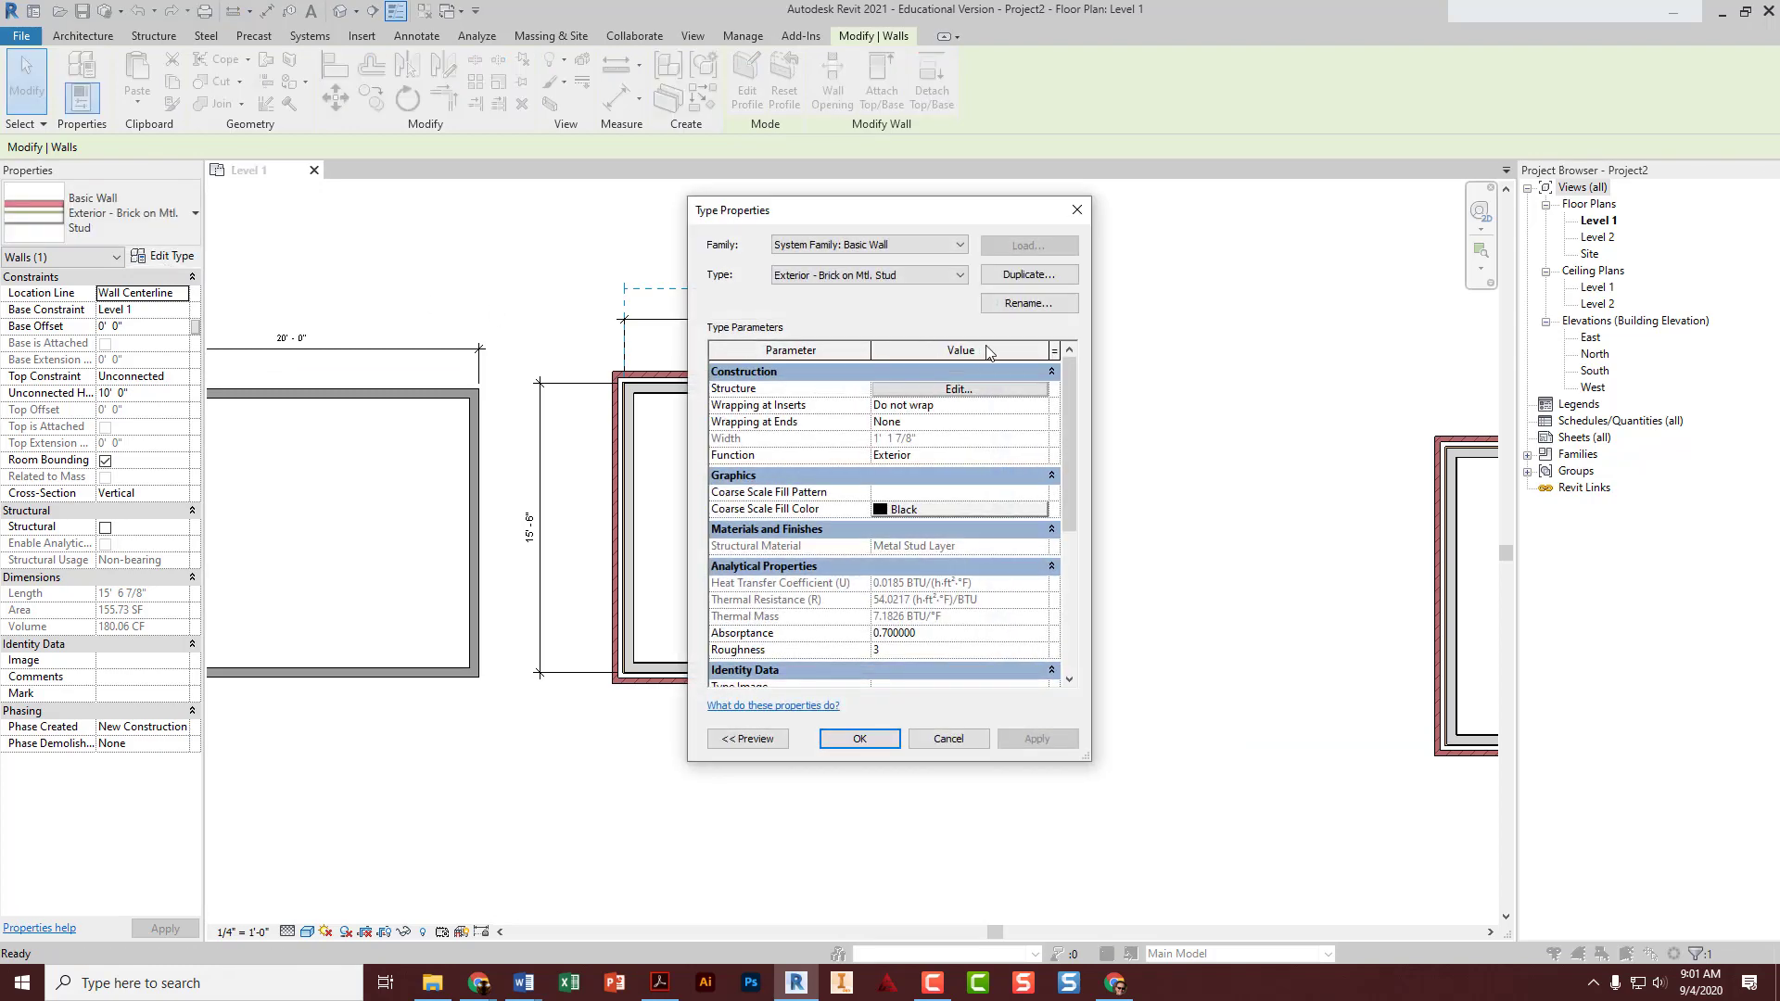
{"action": "left_click", "coordinate": [952, 393]}
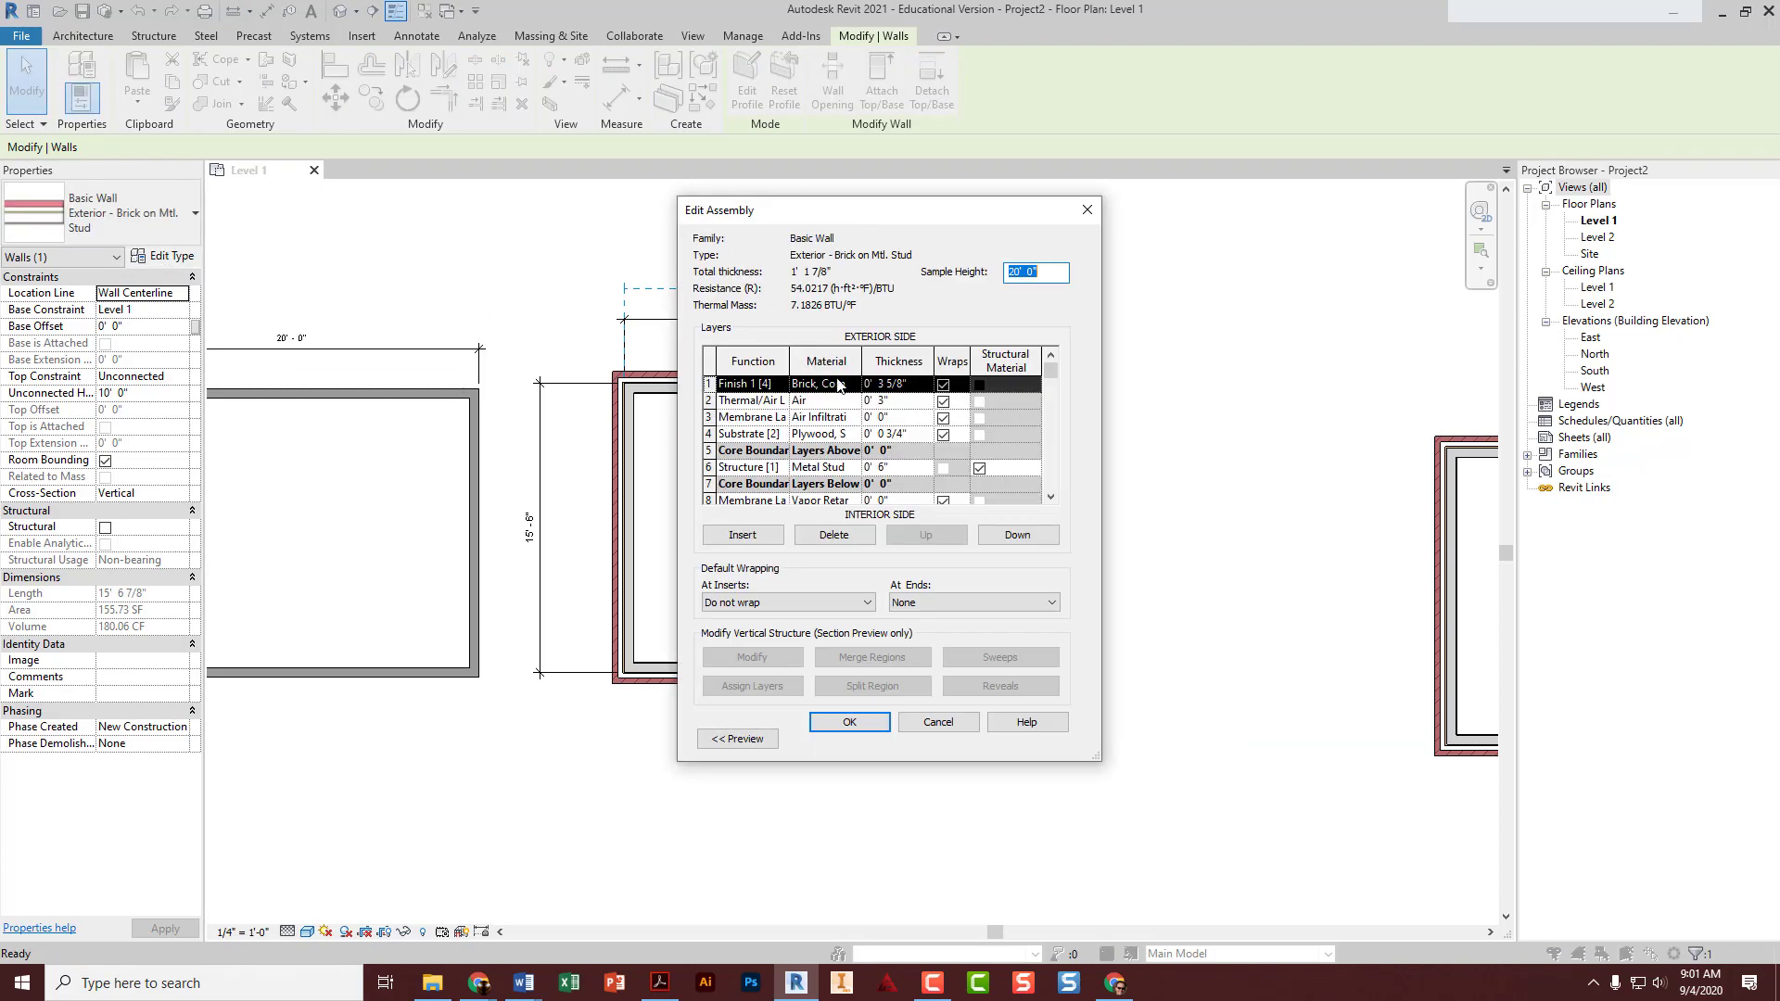
{"action": "left_click_drag", "start_coordinate": [1097, 762], "coordinate": [1333, 871]}
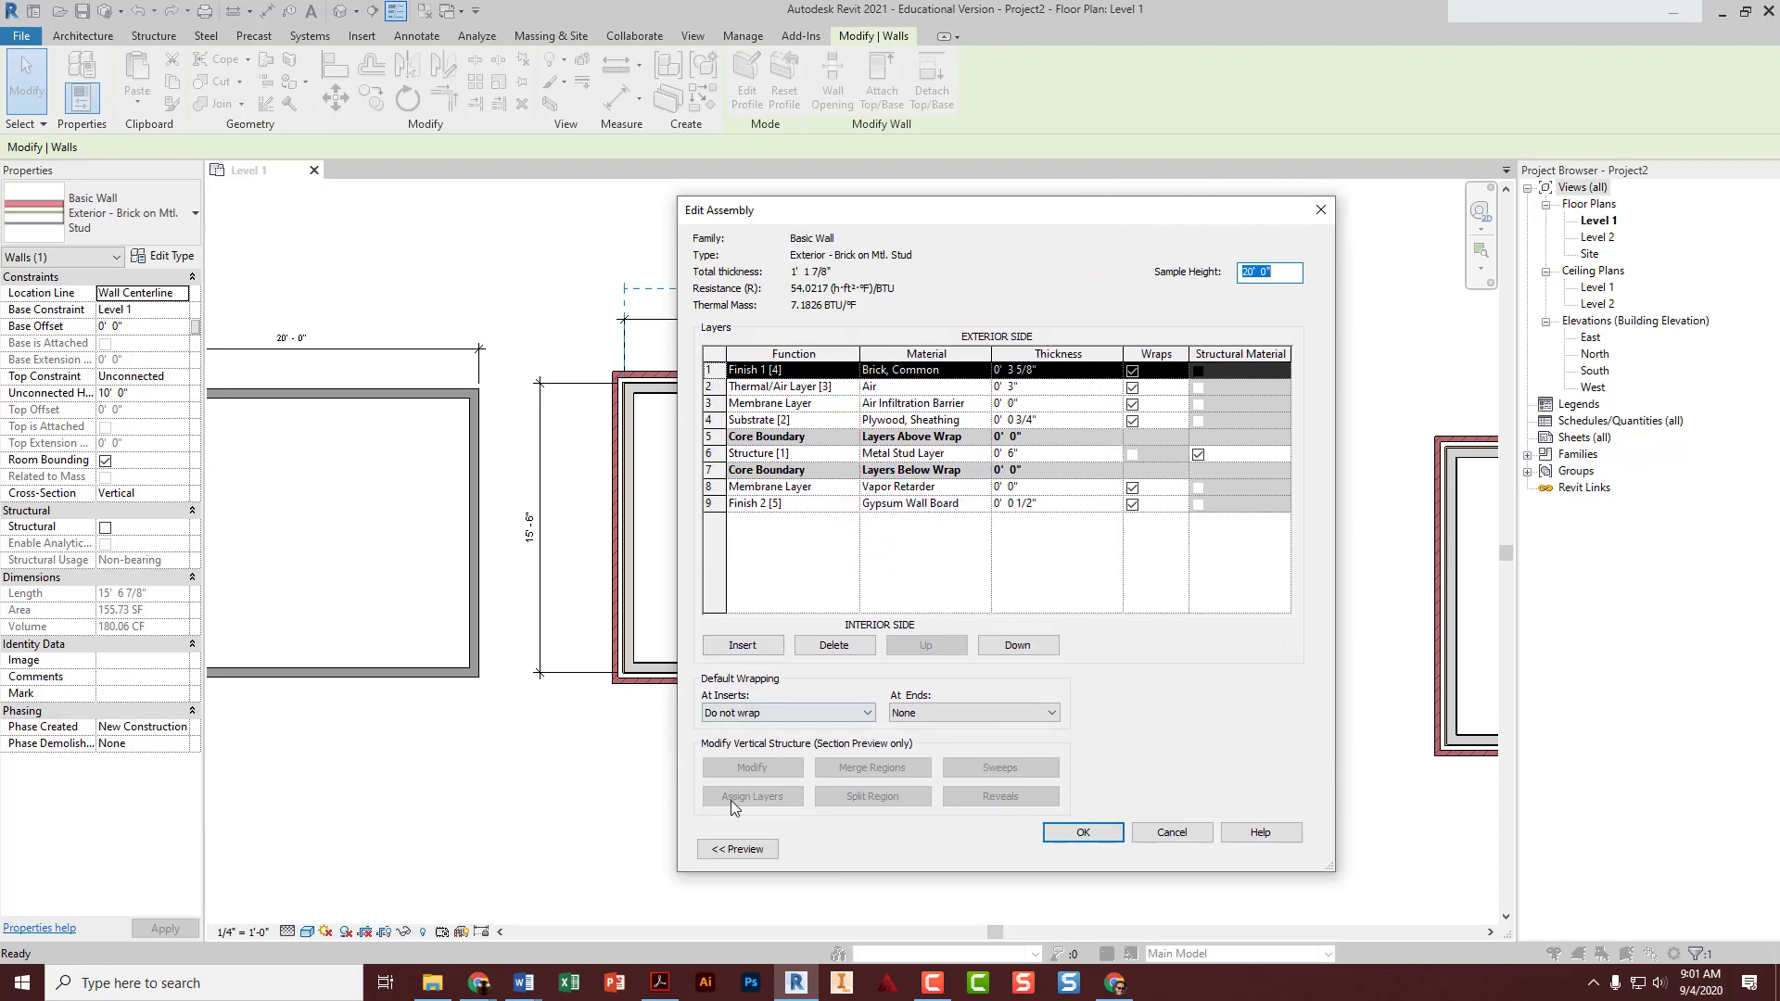
{"action": "left_click", "coordinate": [737, 848]}
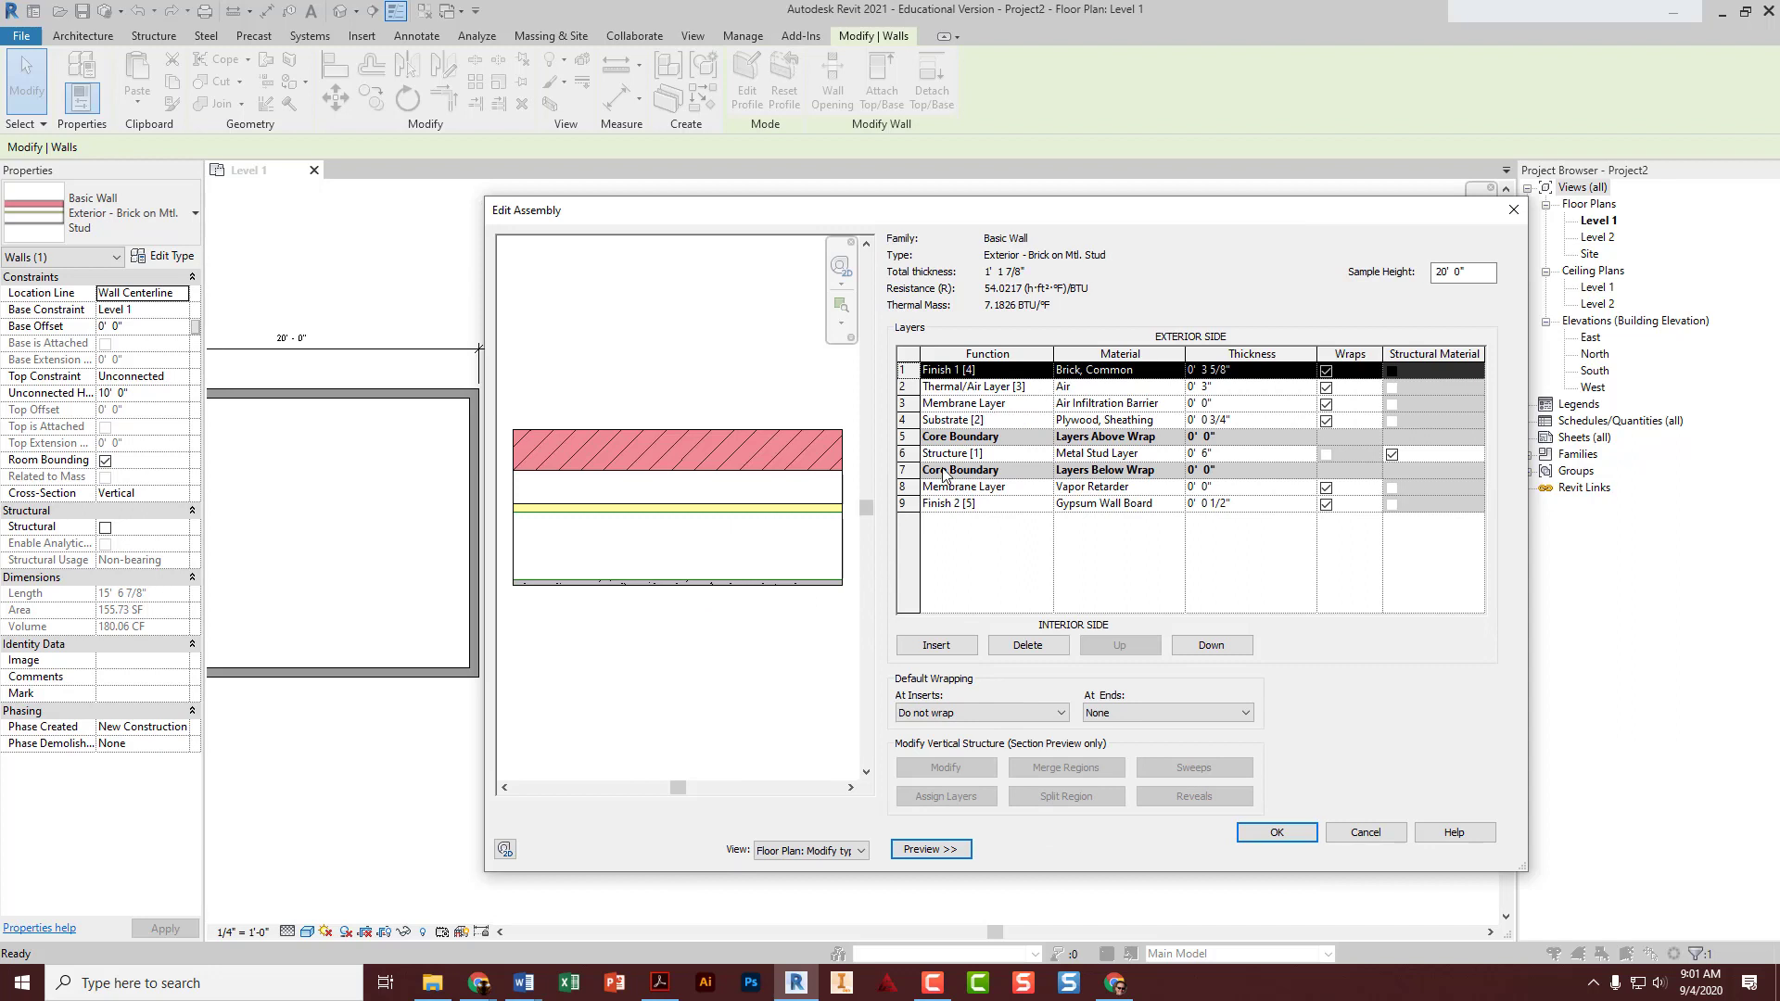
- Review the upper and lower Core Boundary layers, then close Edit Assembly with OK
{"action": "left_click", "coordinate": [923, 439]}
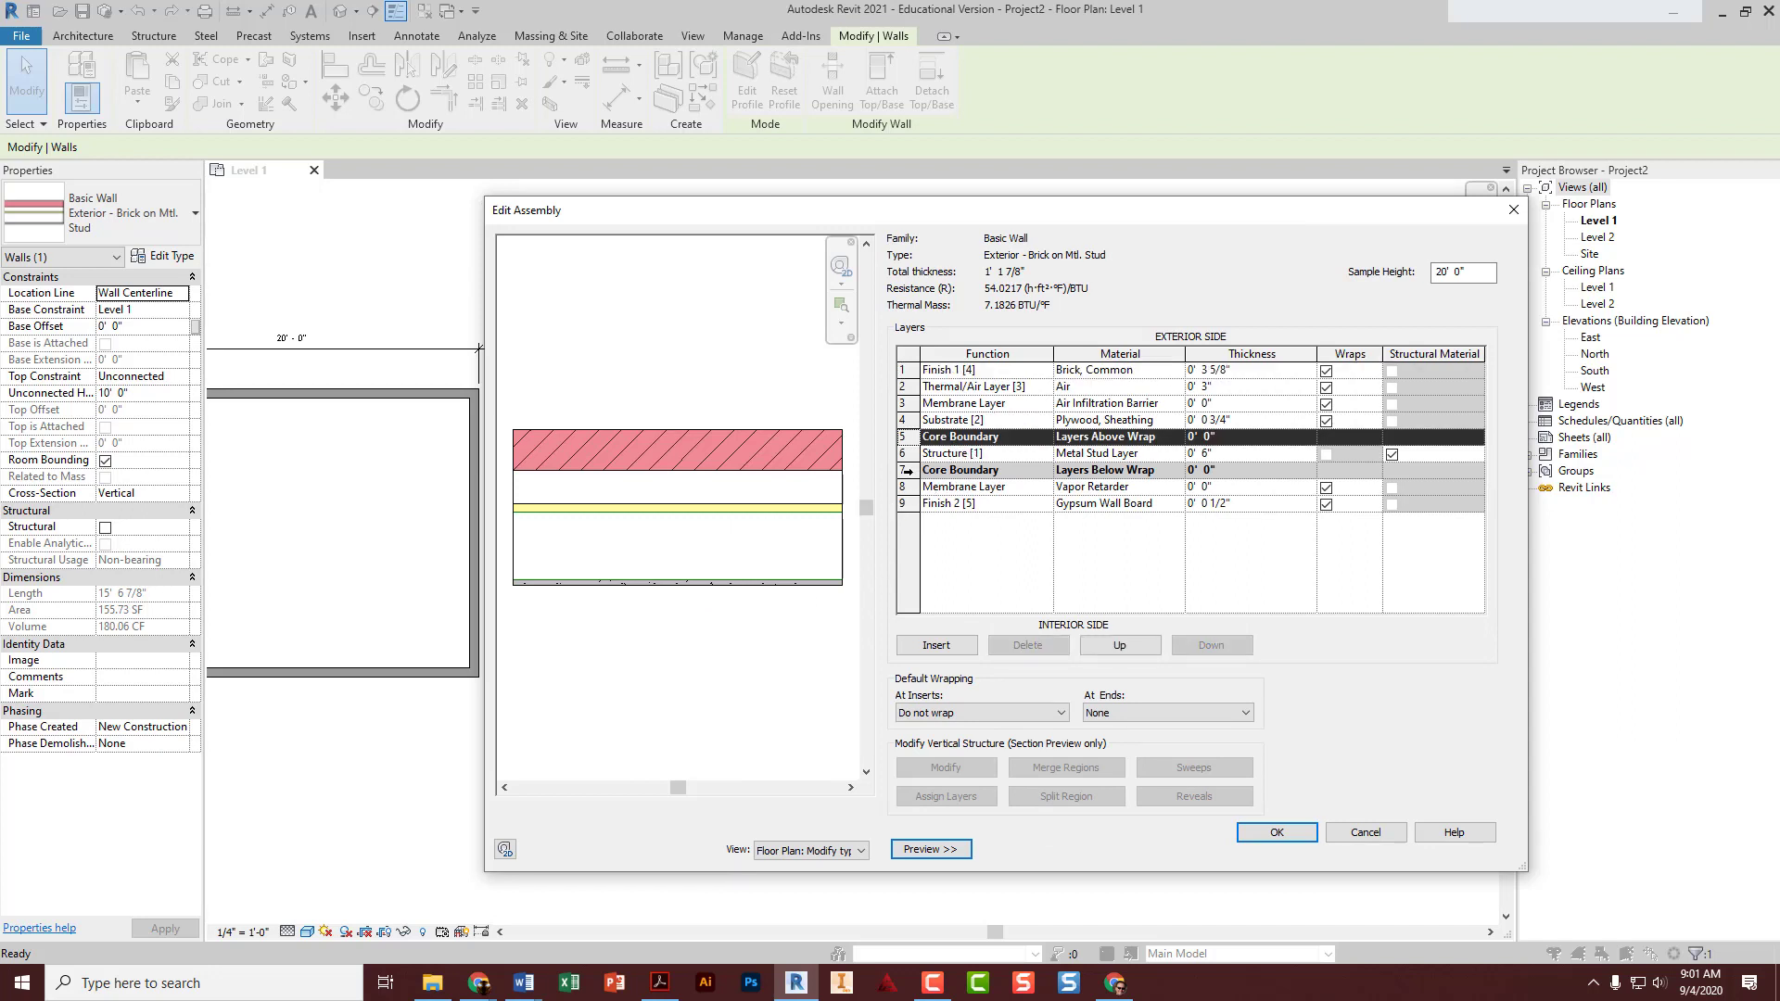
{"action": "left_click", "coordinate": [909, 471]}
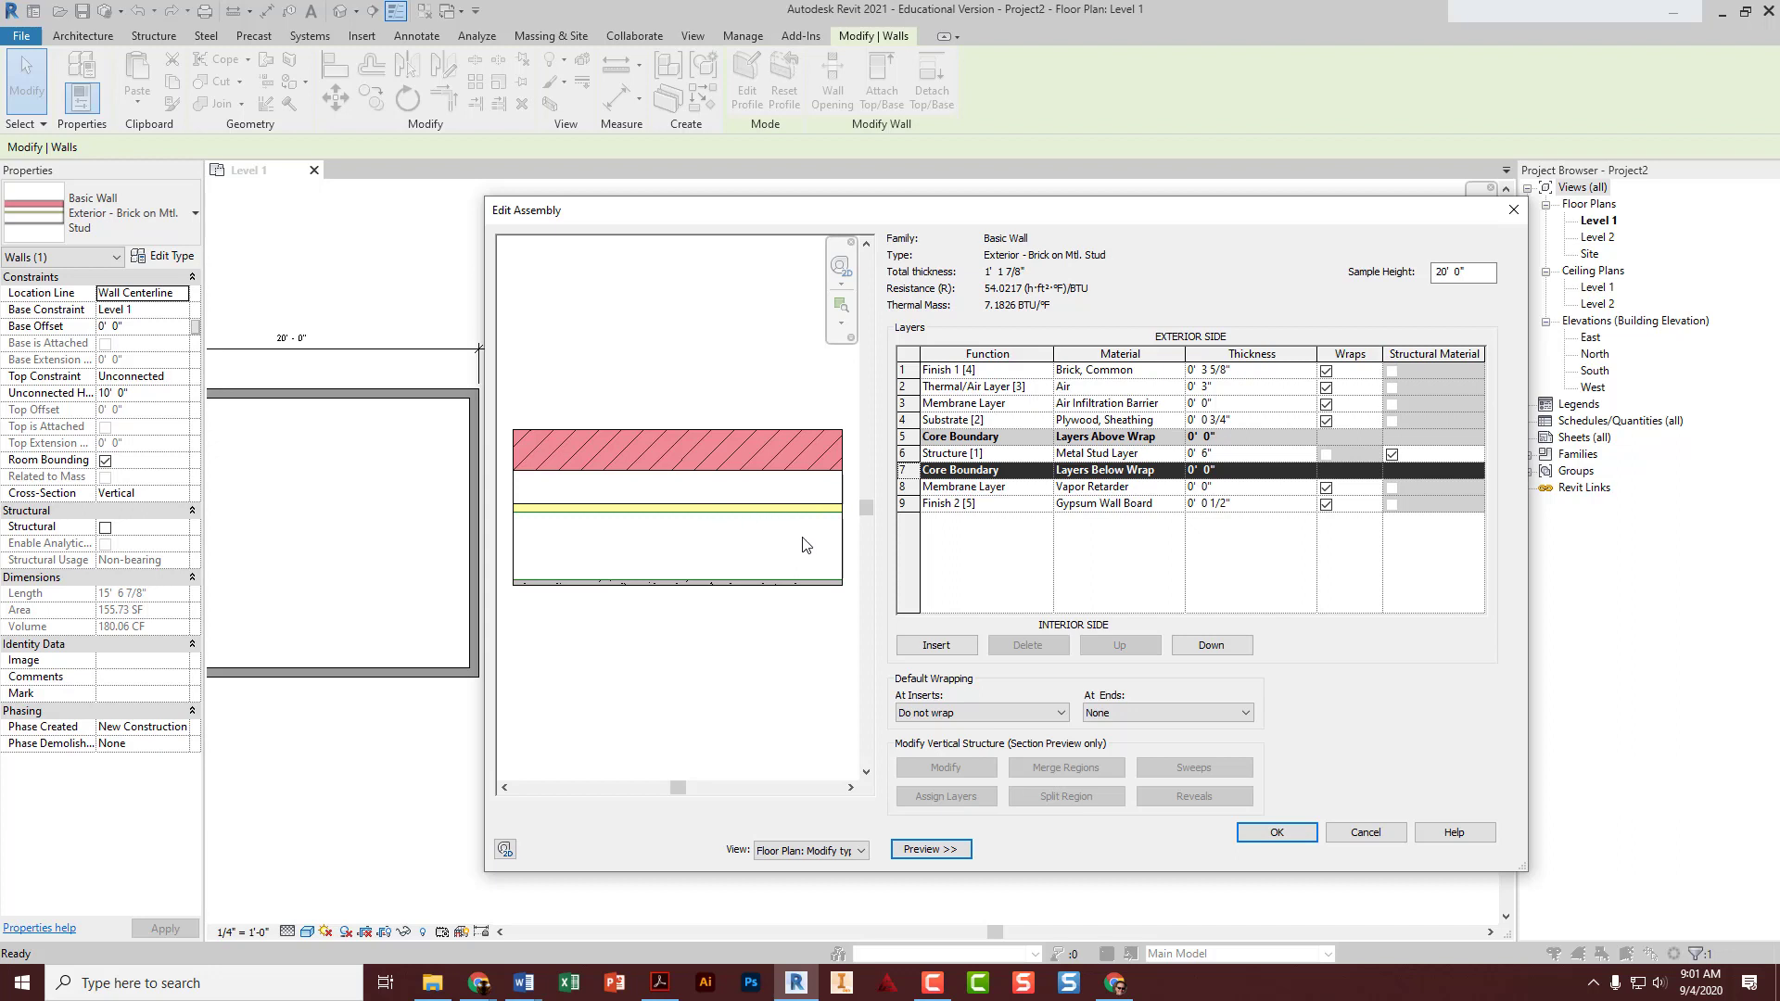
{"action": "scroll", "coordinate": [806, 545], "scroll_direction": "up", "scroll_amount": 5}
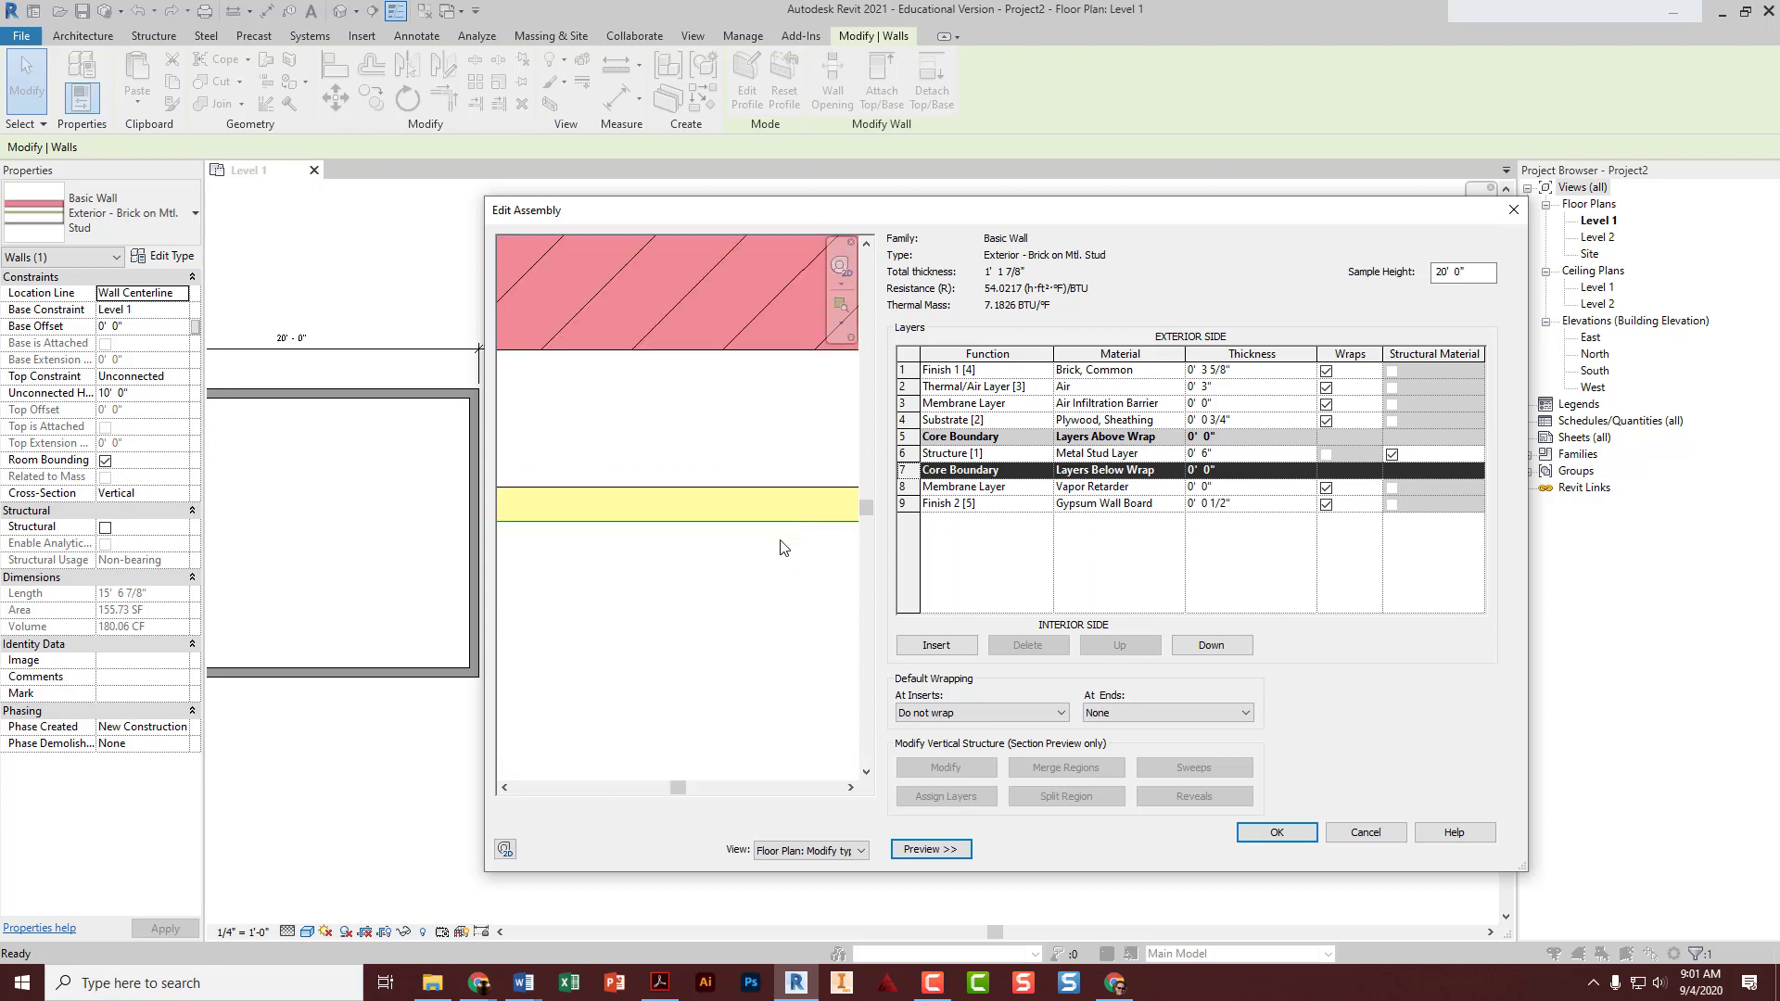
{"action": "scroll", "coordinate": [760, 540], "scroll_direction": "down", "scroll_amount": 2}
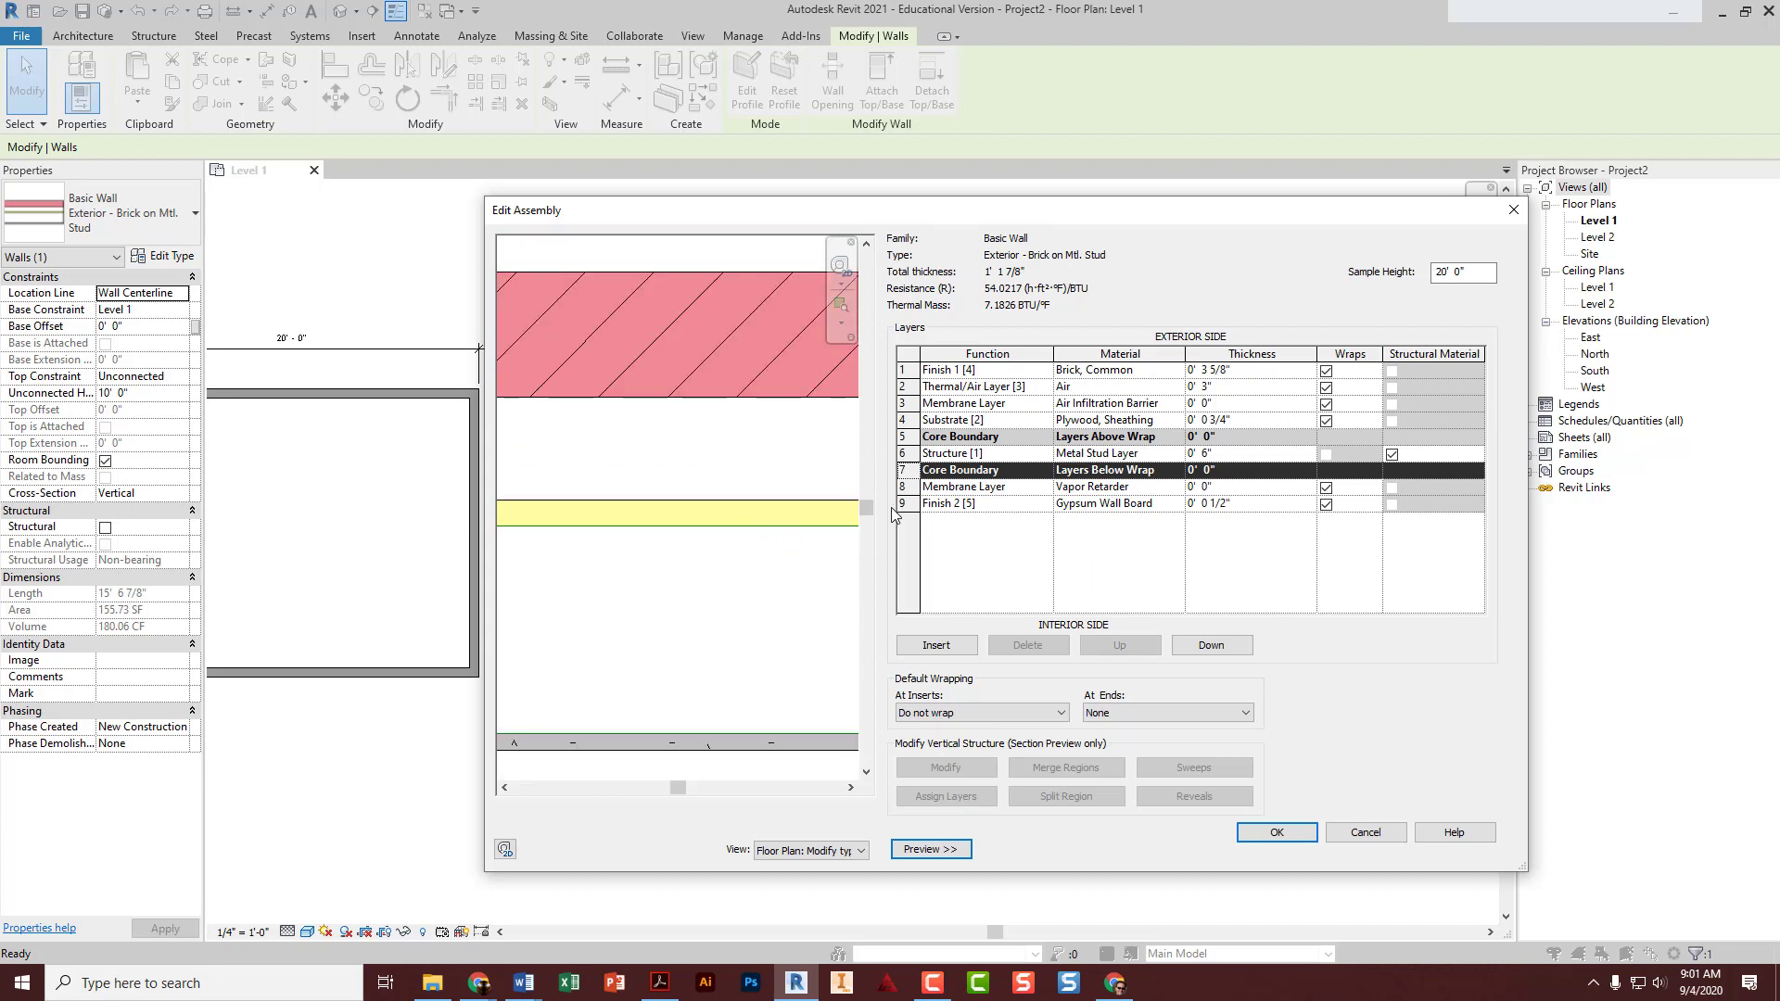
{"action": "left_click", "coordinate": [908, 438]}
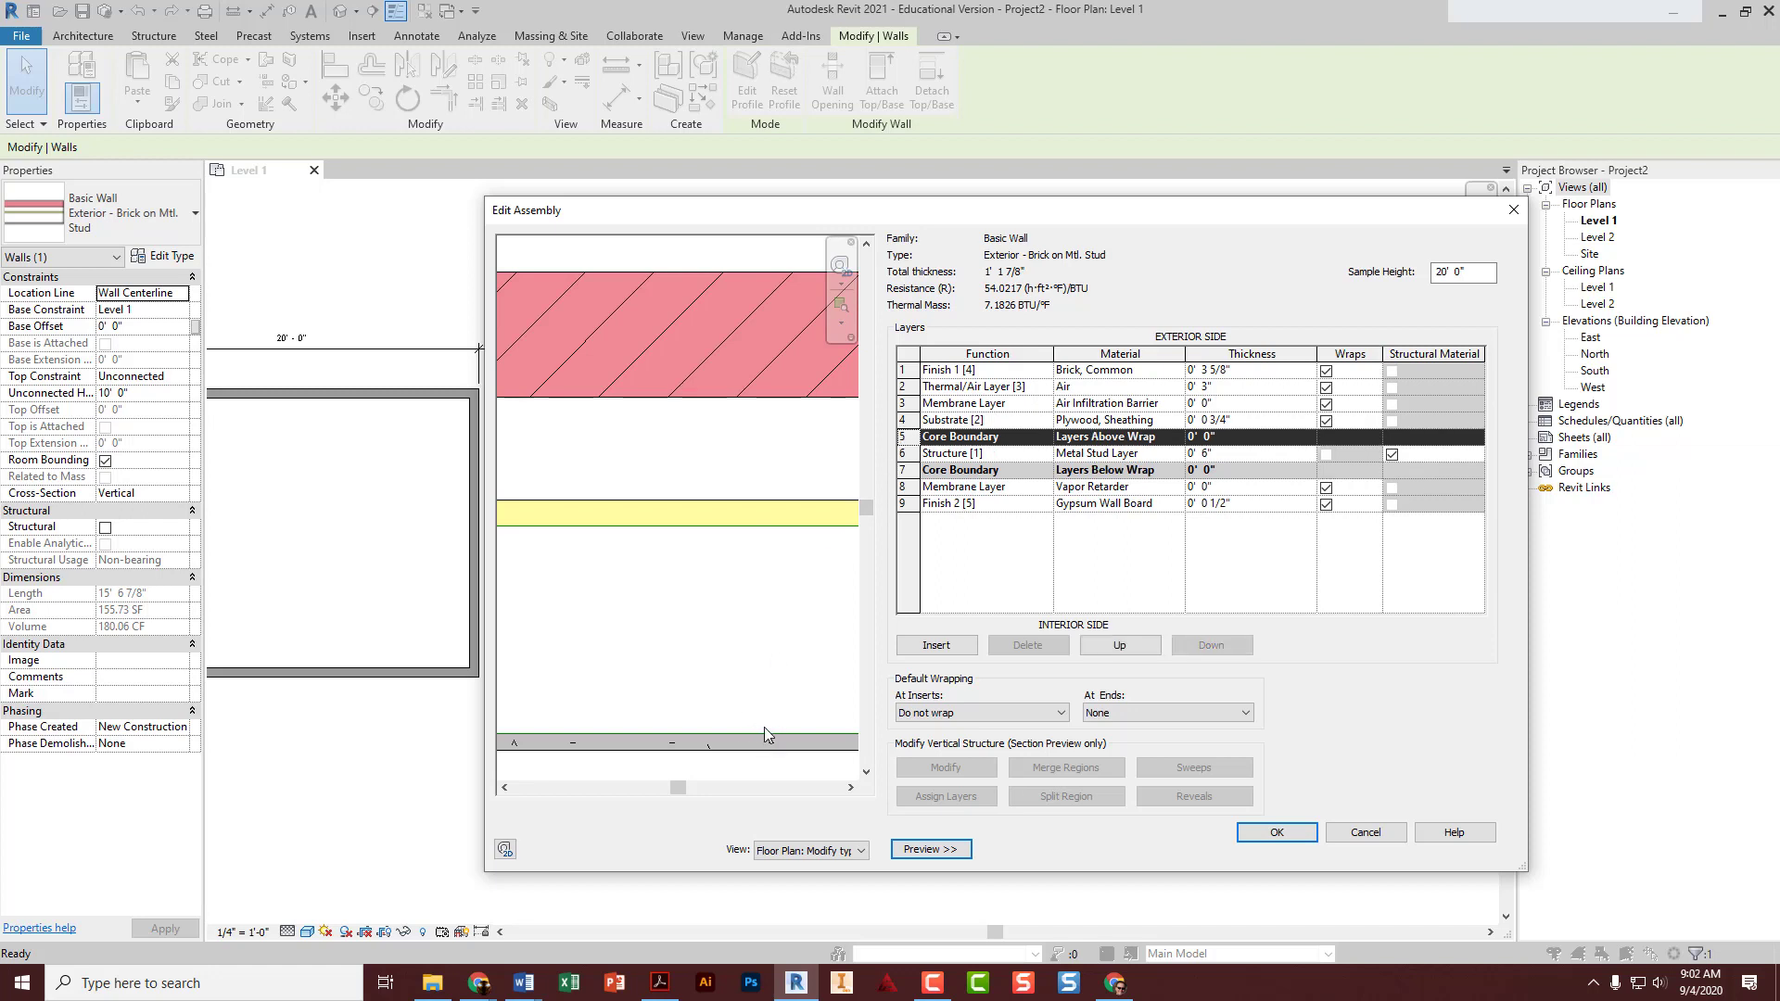
{"action": "left_click", "coordinate": [904, 471]}
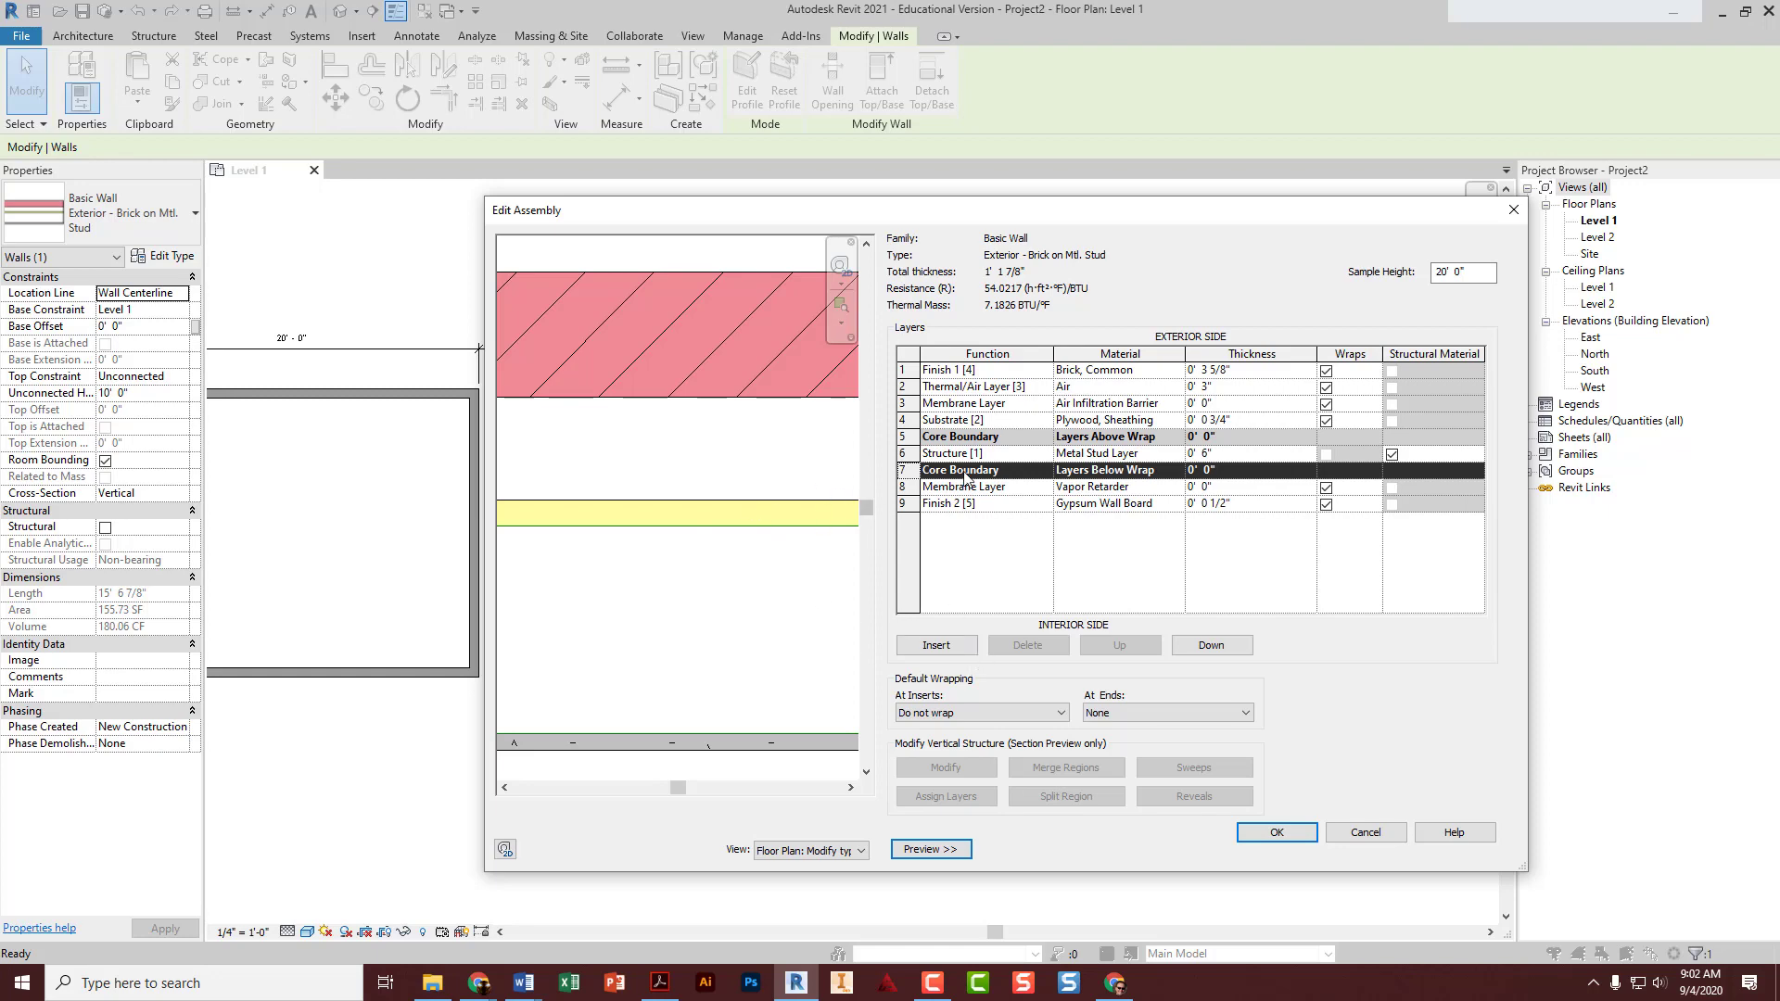
{"action": "left_click", "coordinate": [1277, 832]}
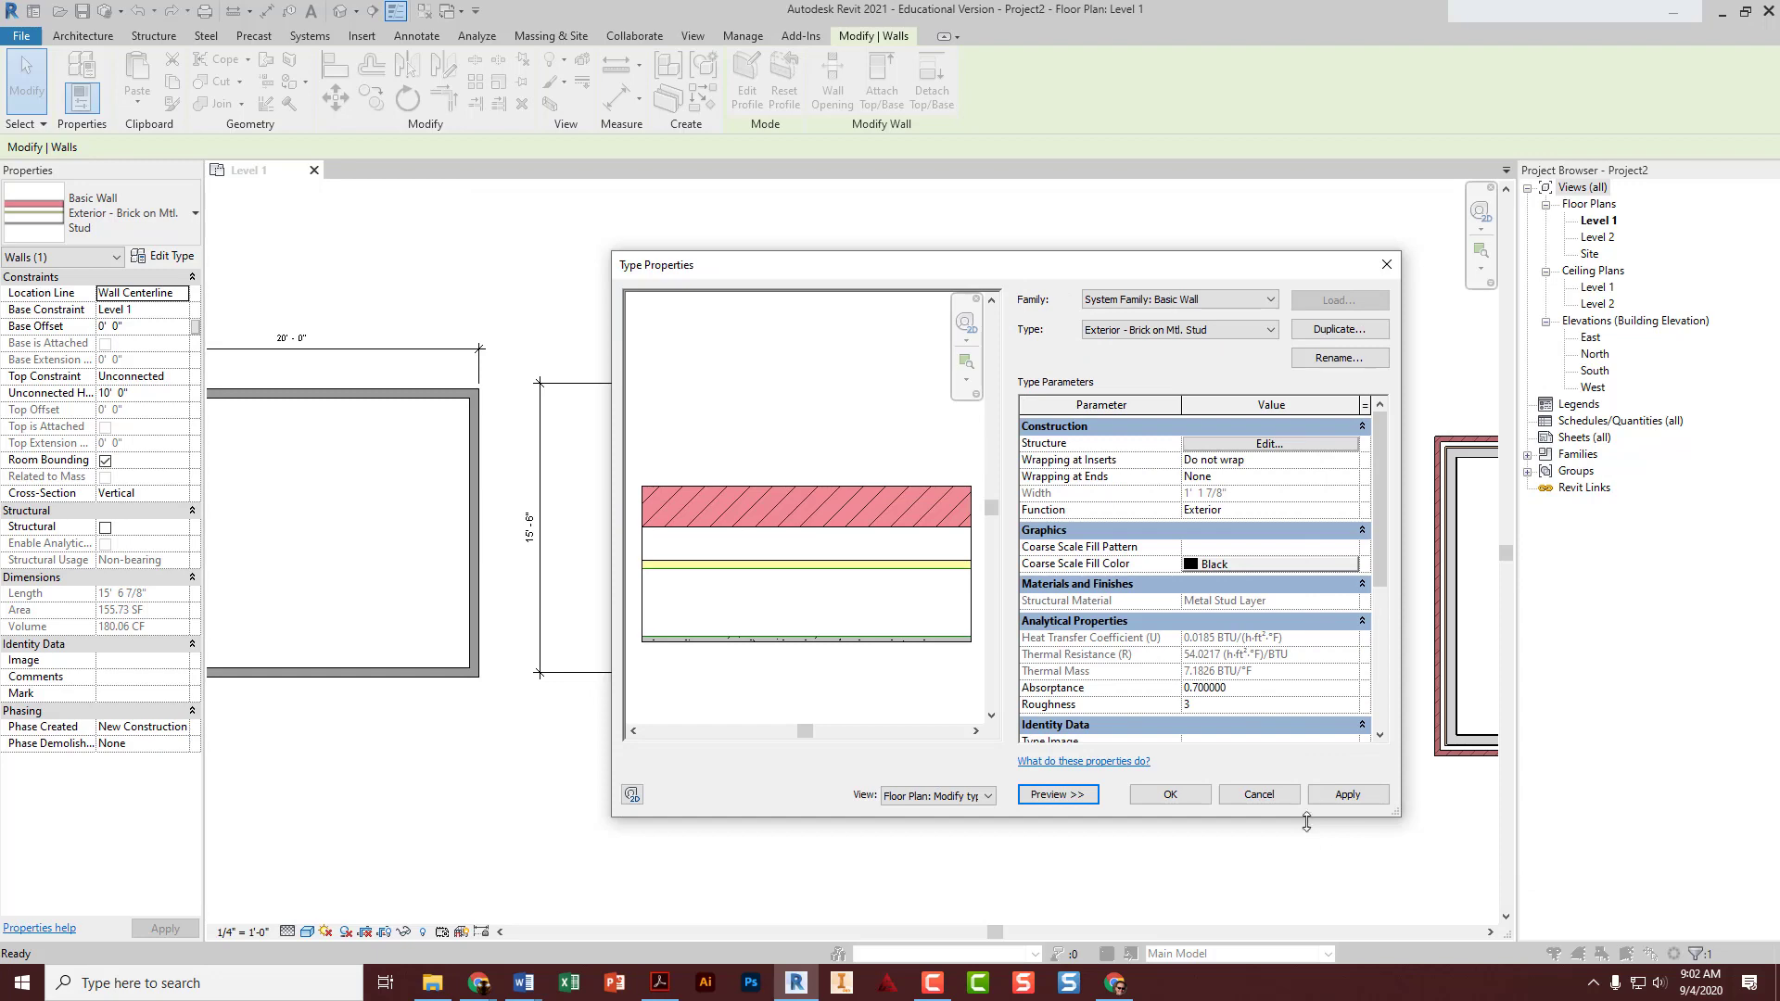
- Cancel the wall Type Properties unchanged, deselect the wall, and frame both rooms on Level 1
{"action": "left_click", "coordinate": [1260, 801]}
{"action": "left_click", "coordinate": [1084, 708]}
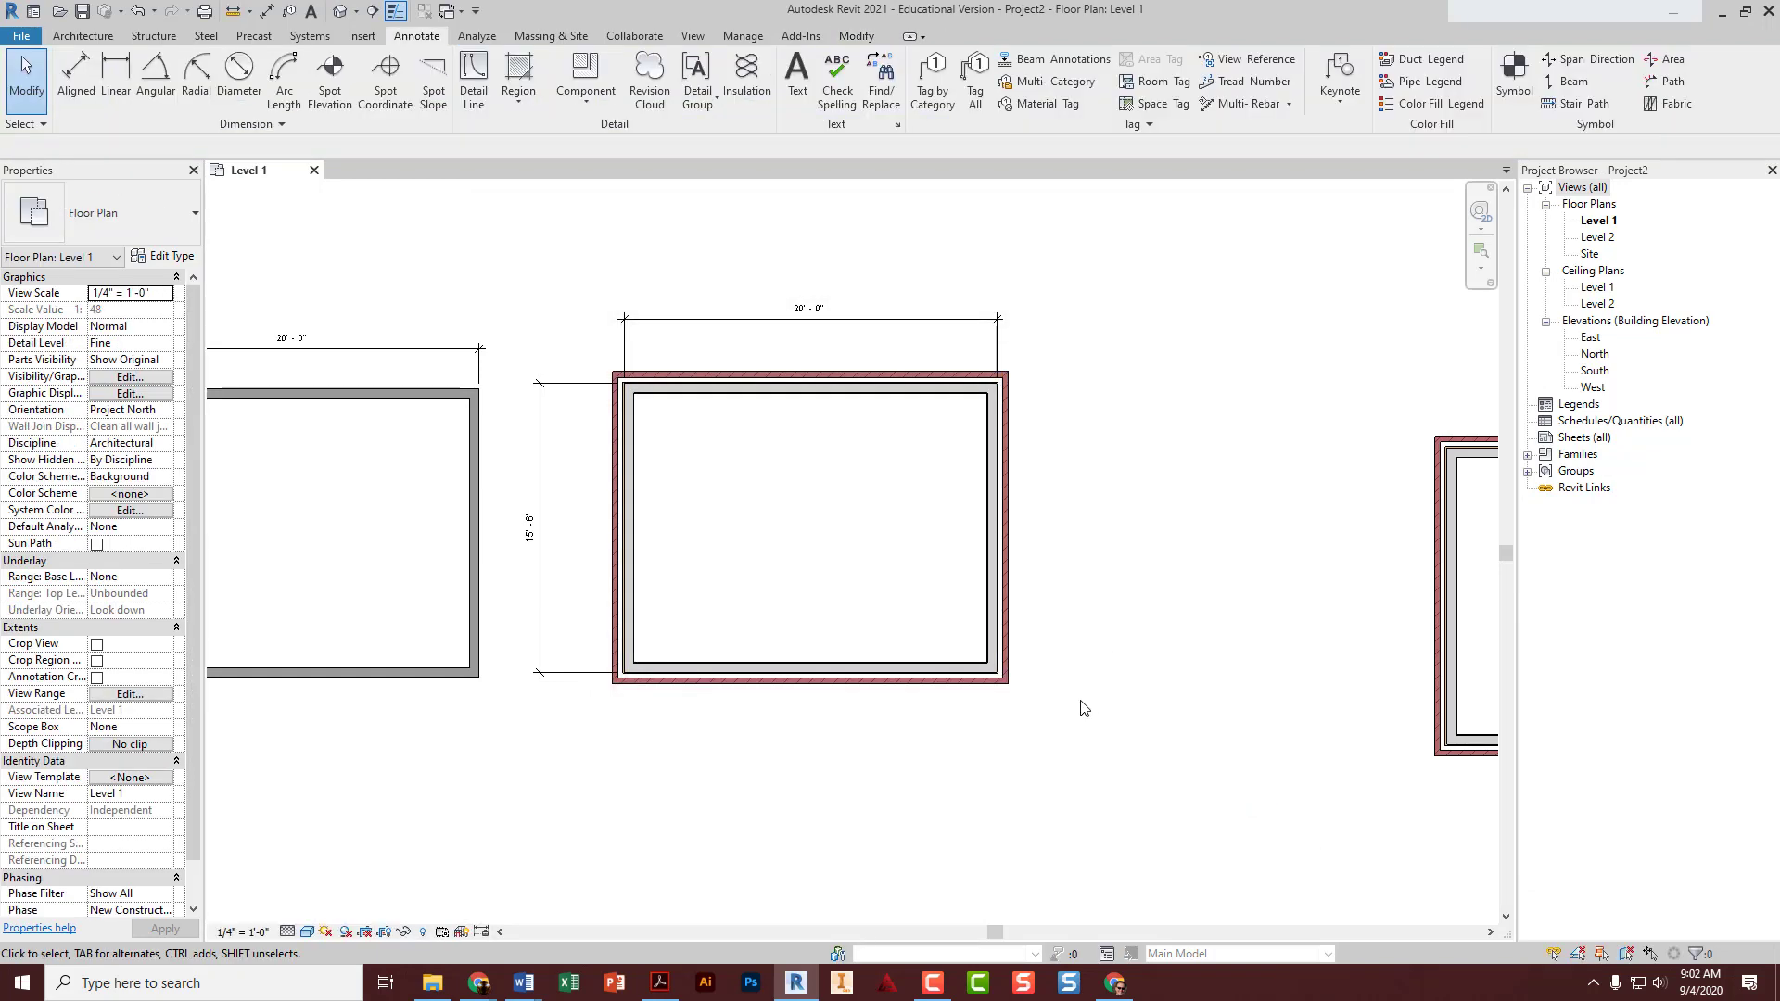
{"action": "scroll", "coordinate": [832, 598], "scroll_direction": "down", "scroll_amount": 3}
{"action": "middle_click_drag", "start_coordinate": [779, 560], "coordinate": [983, 566]}
{"action": "scroll", "coordinate": [983, 565], "scroll_direction": "up", "scroll_amount": 1}
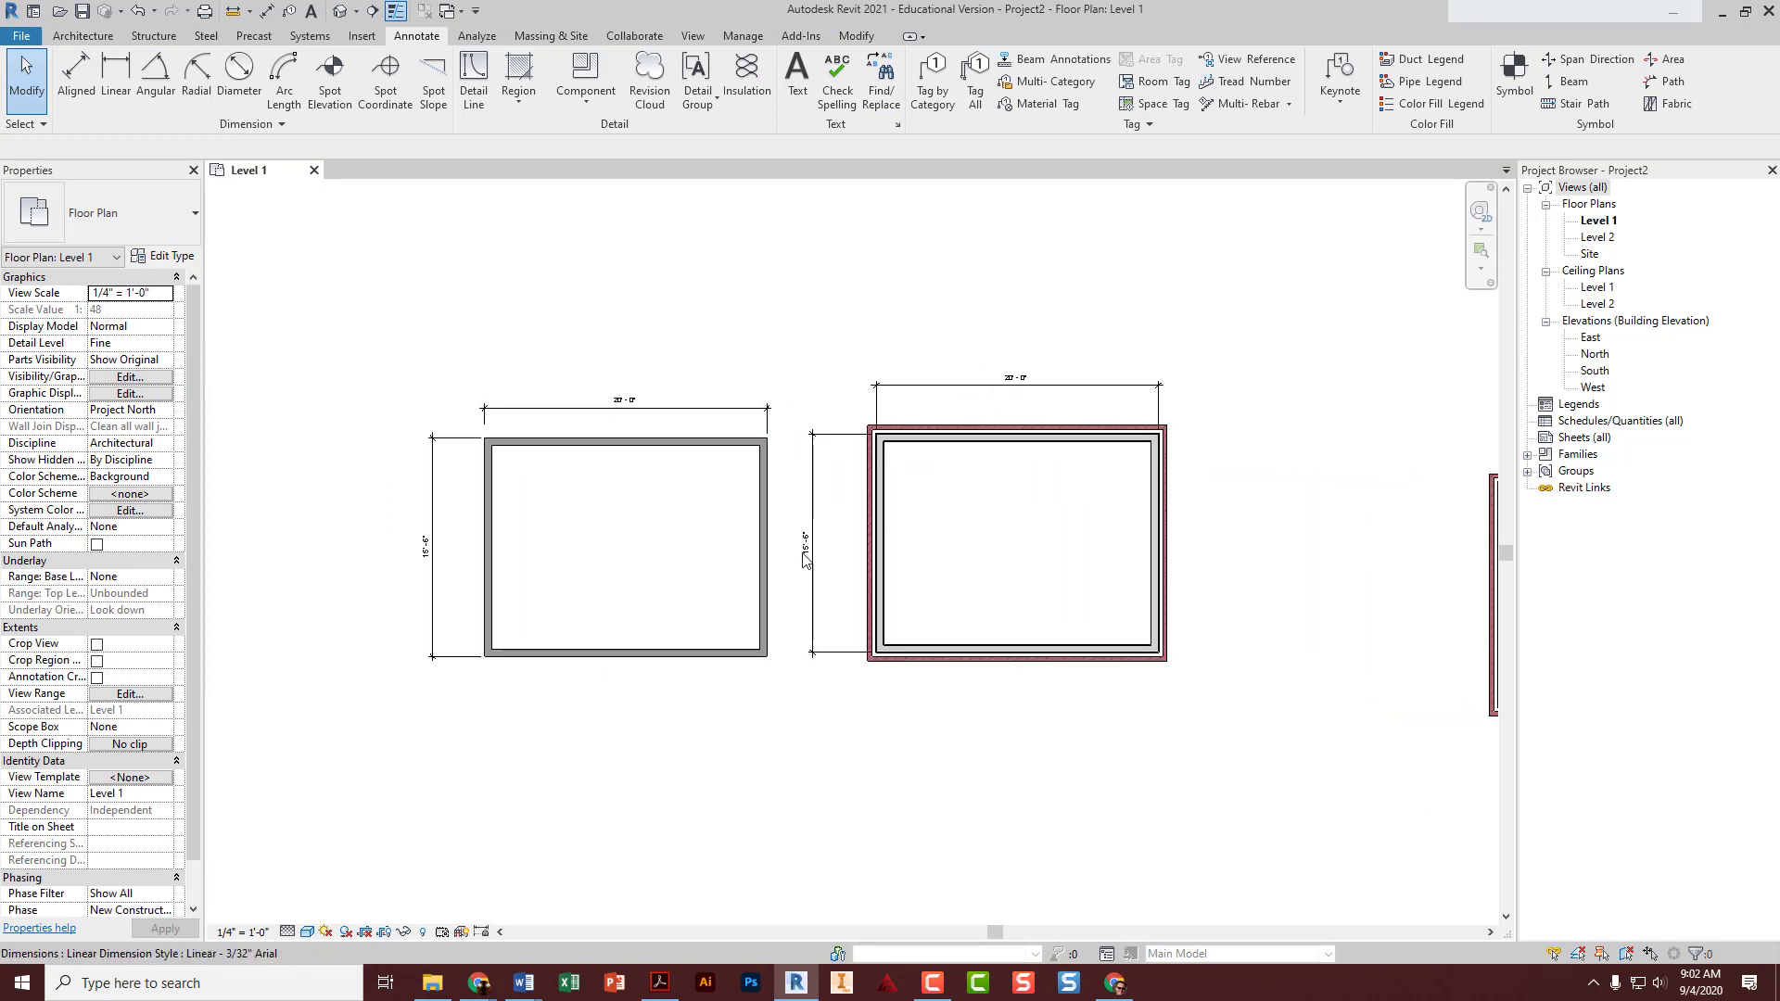